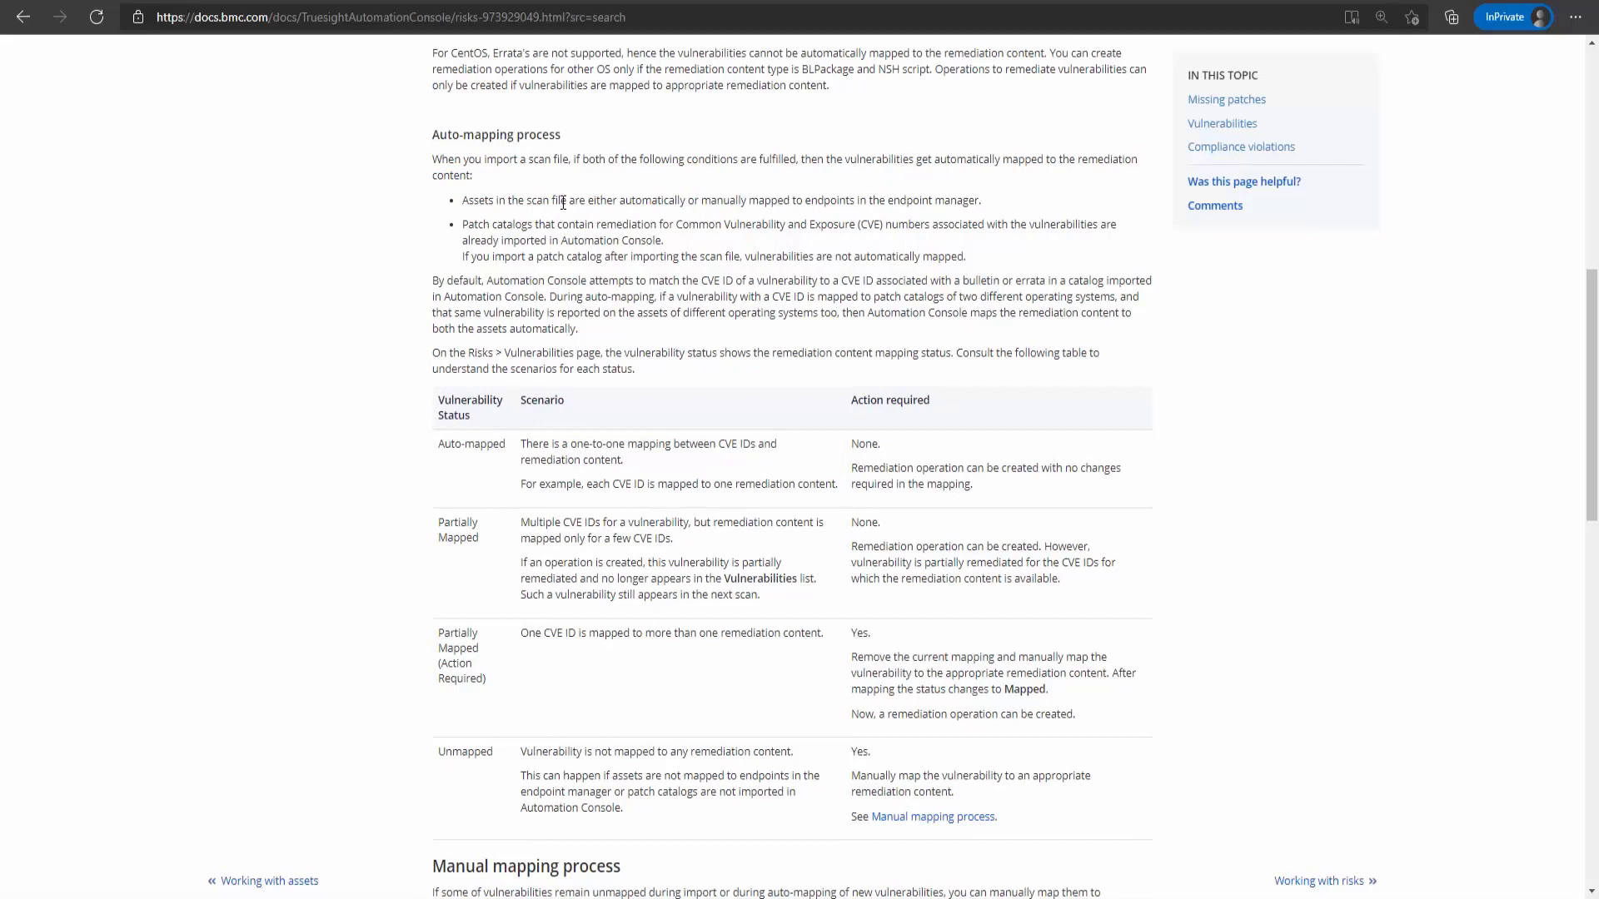
- Review the auto-mapping conditions and the table of vulnerability mapping statuses in the documentation
triple_click(539, 199)
click(408, 241)
drag(461, 223, 1082, 334)
click(1172, 369)
scroll(531, 287, down, 3)
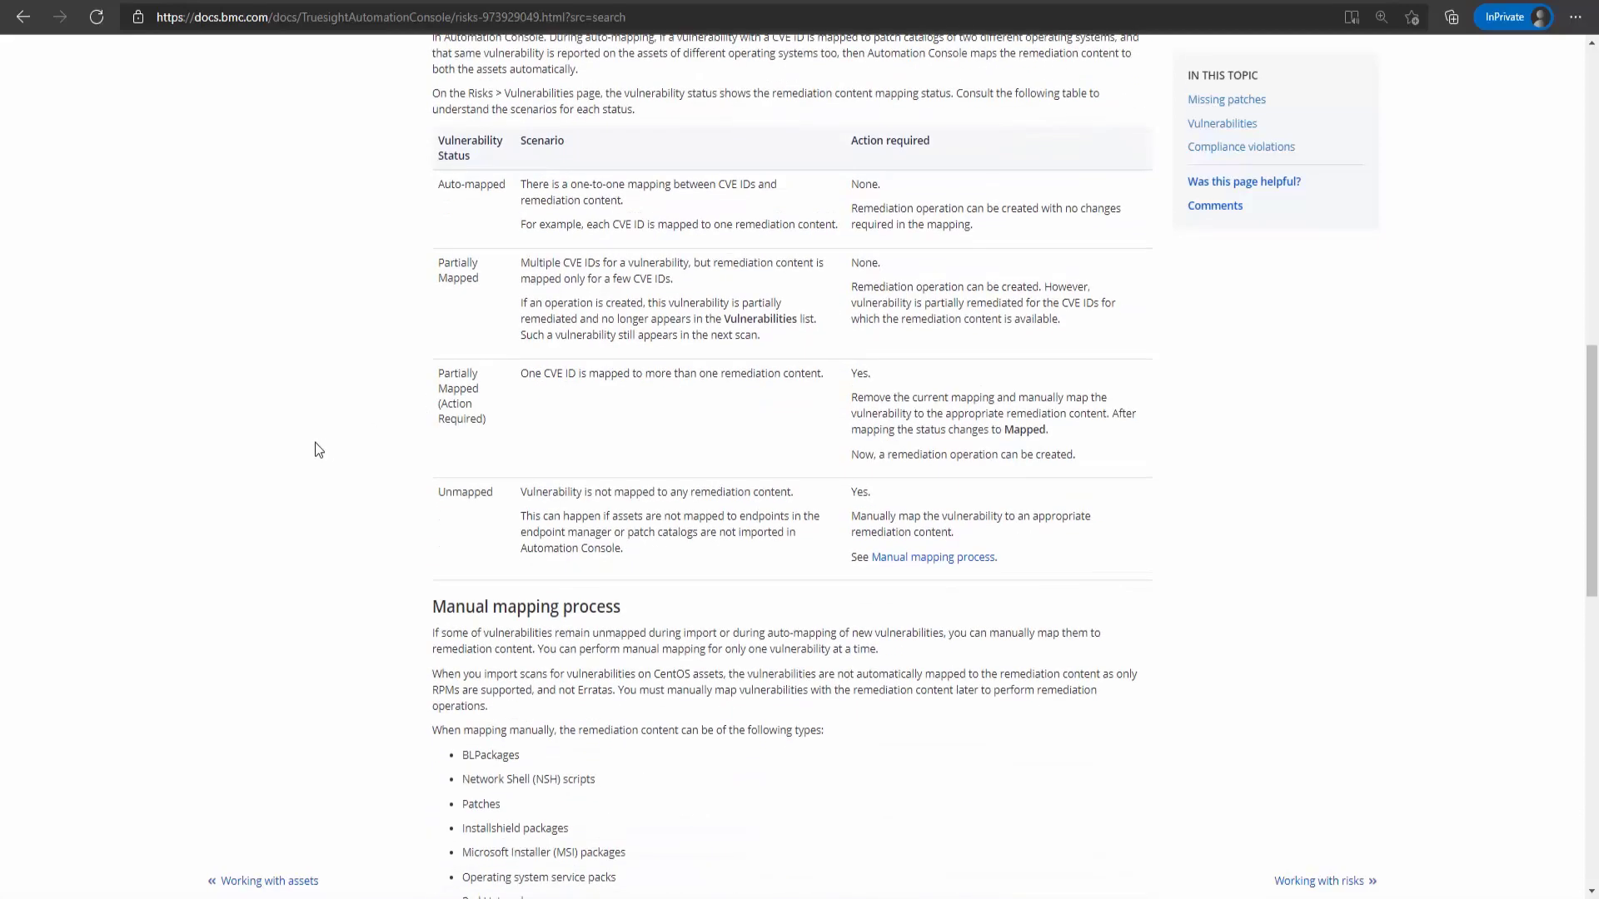
scroll(316, 444, up, 3)
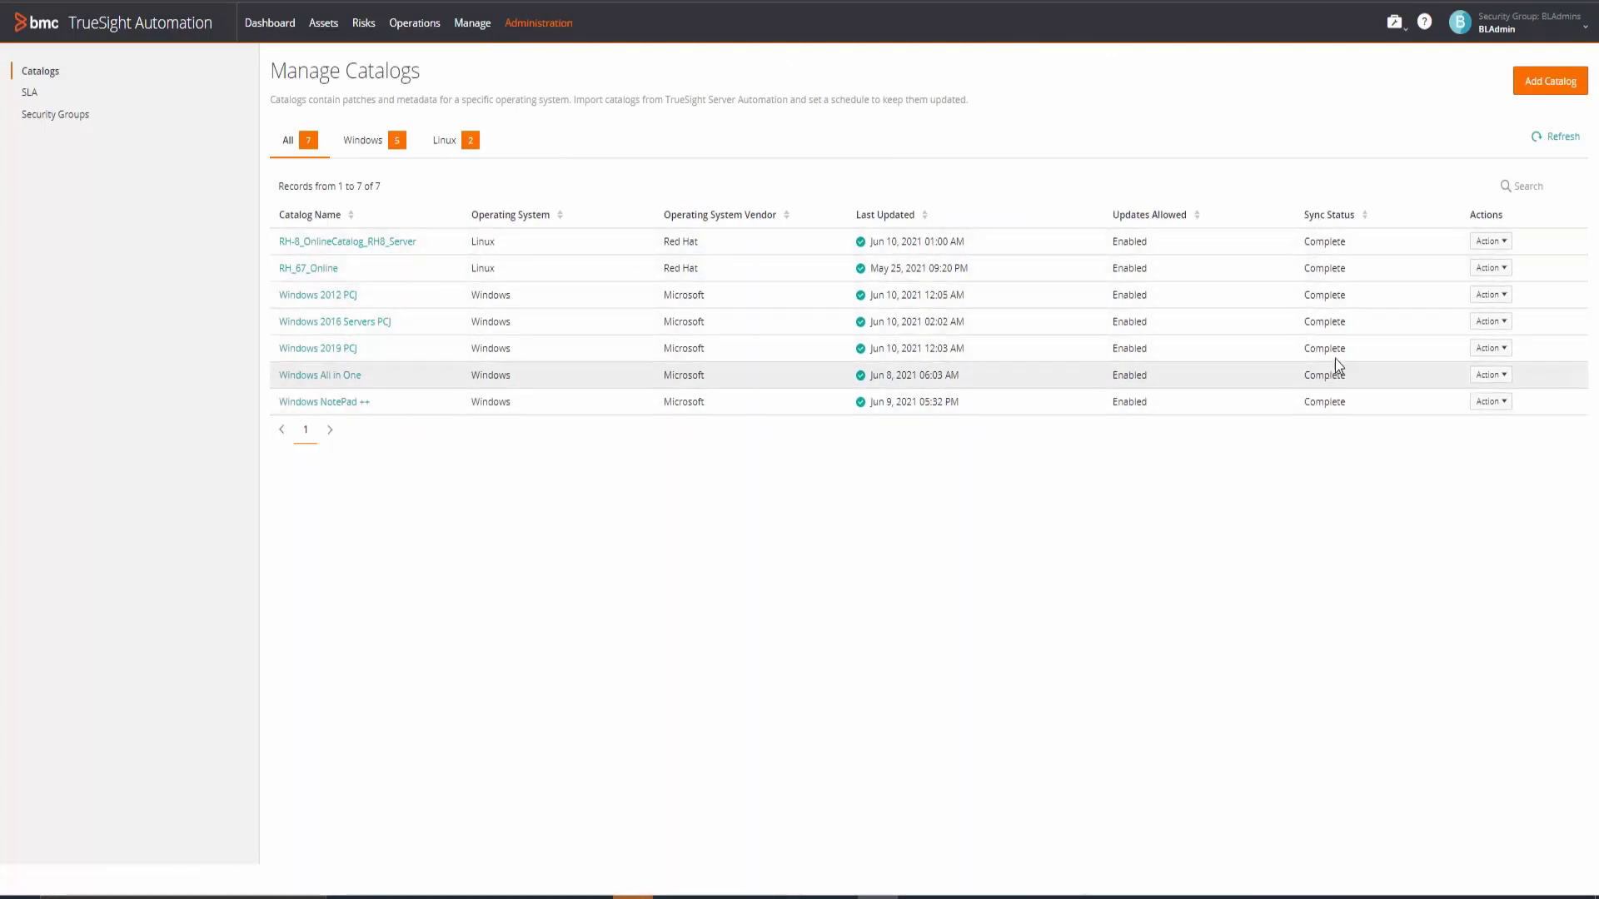
- Begin a vulnerability scan import with Nessus as the vendor and attach the file TSAC21_02_Server.nessus
click(474, 27)
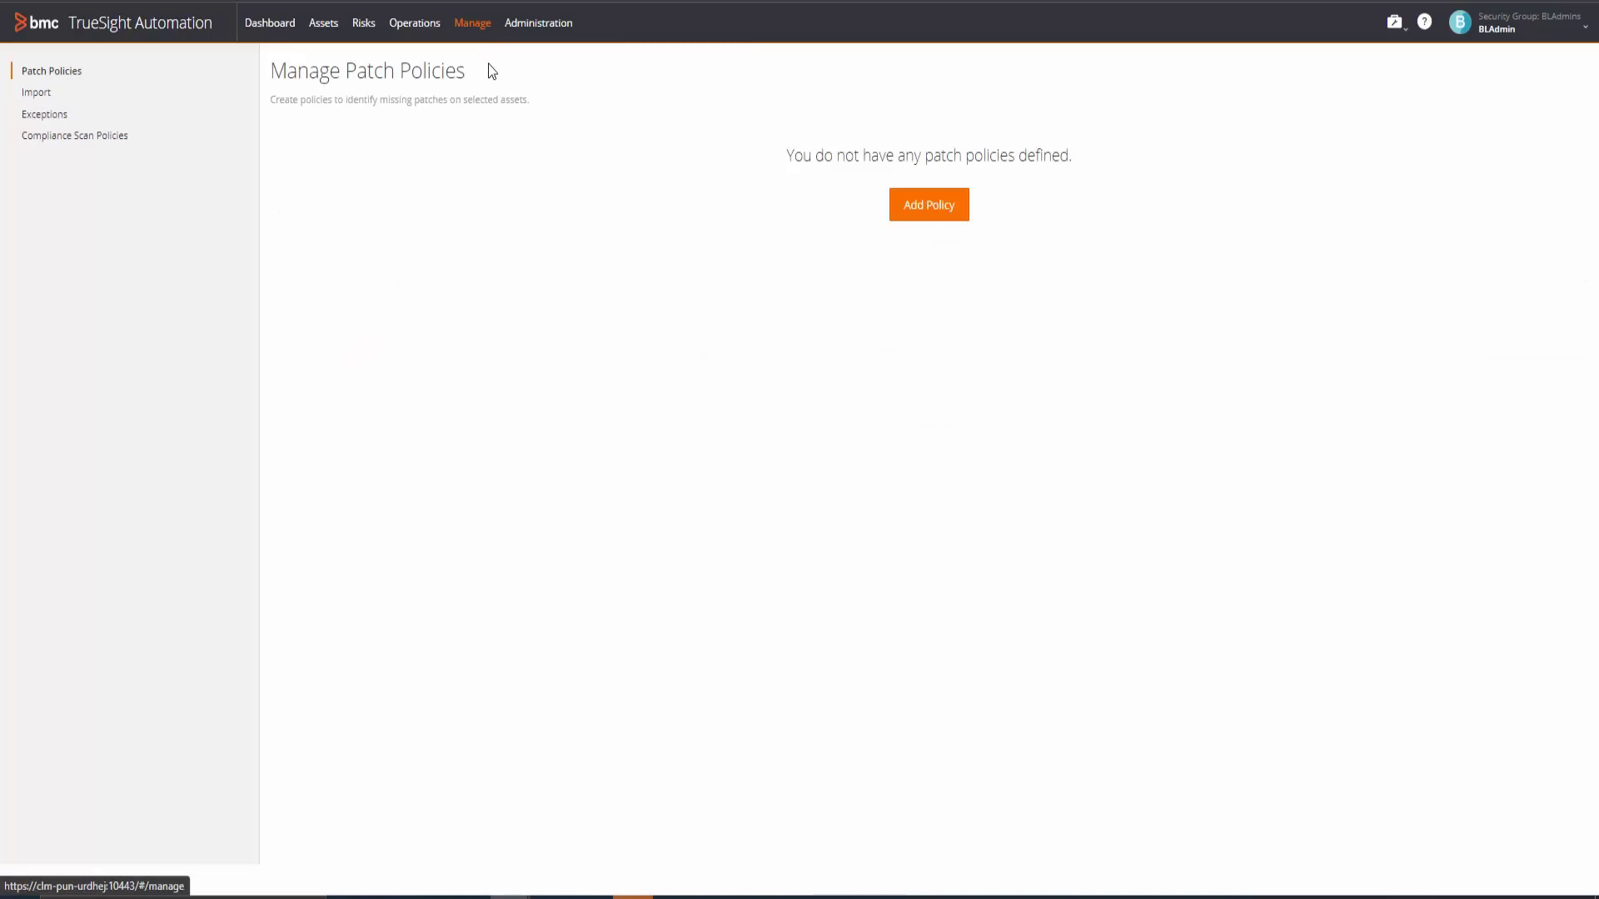
click(25, 100)
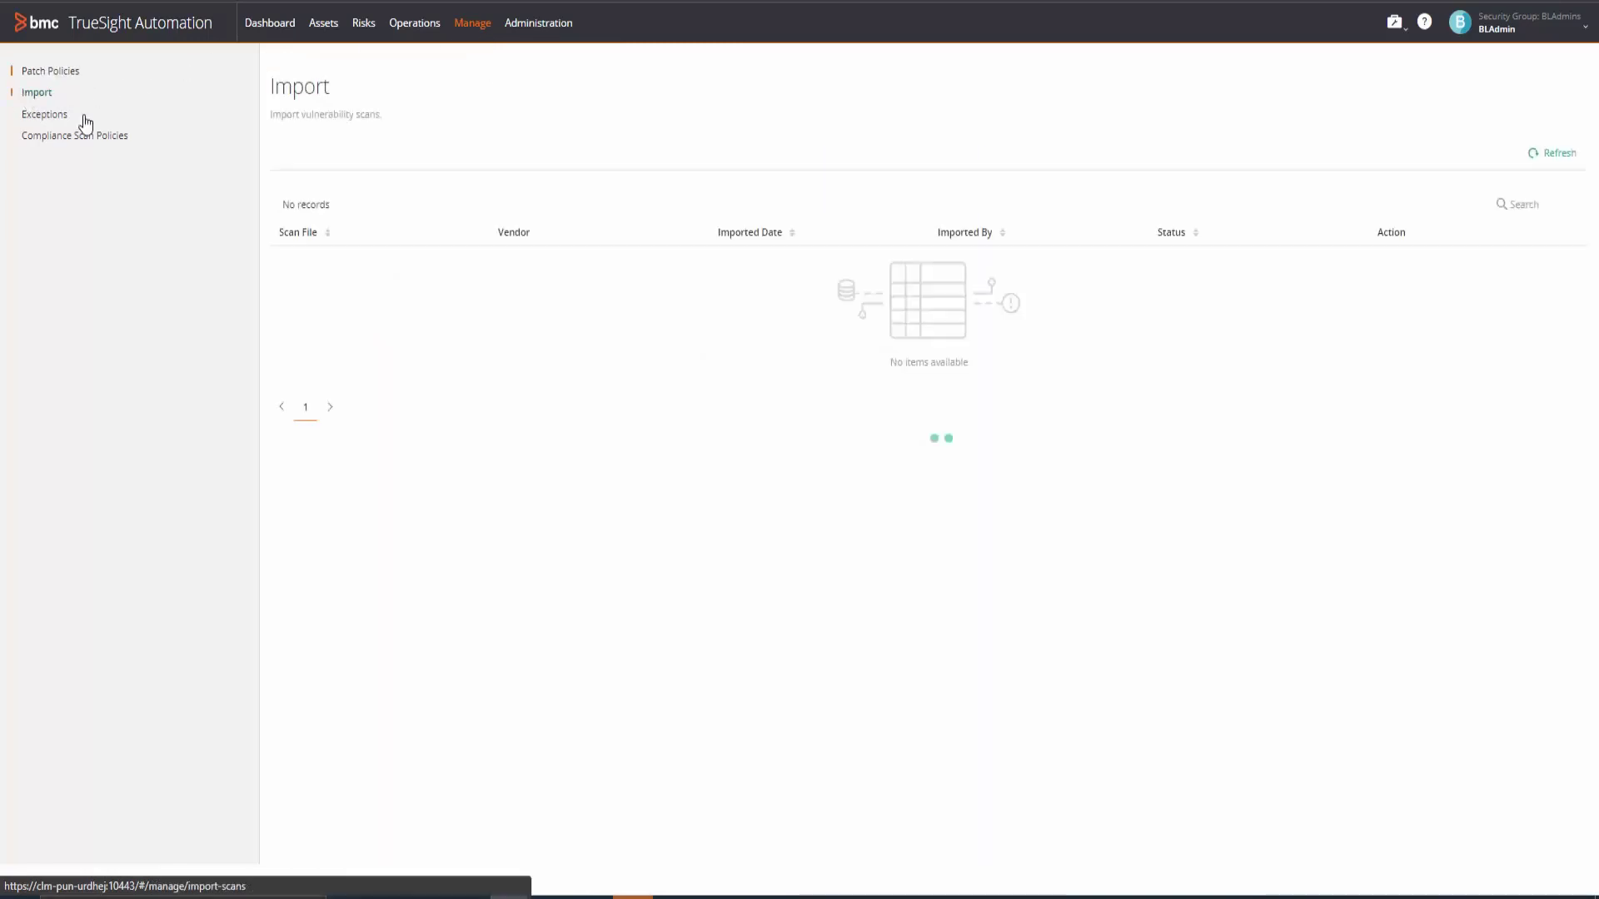
click(607, 70)
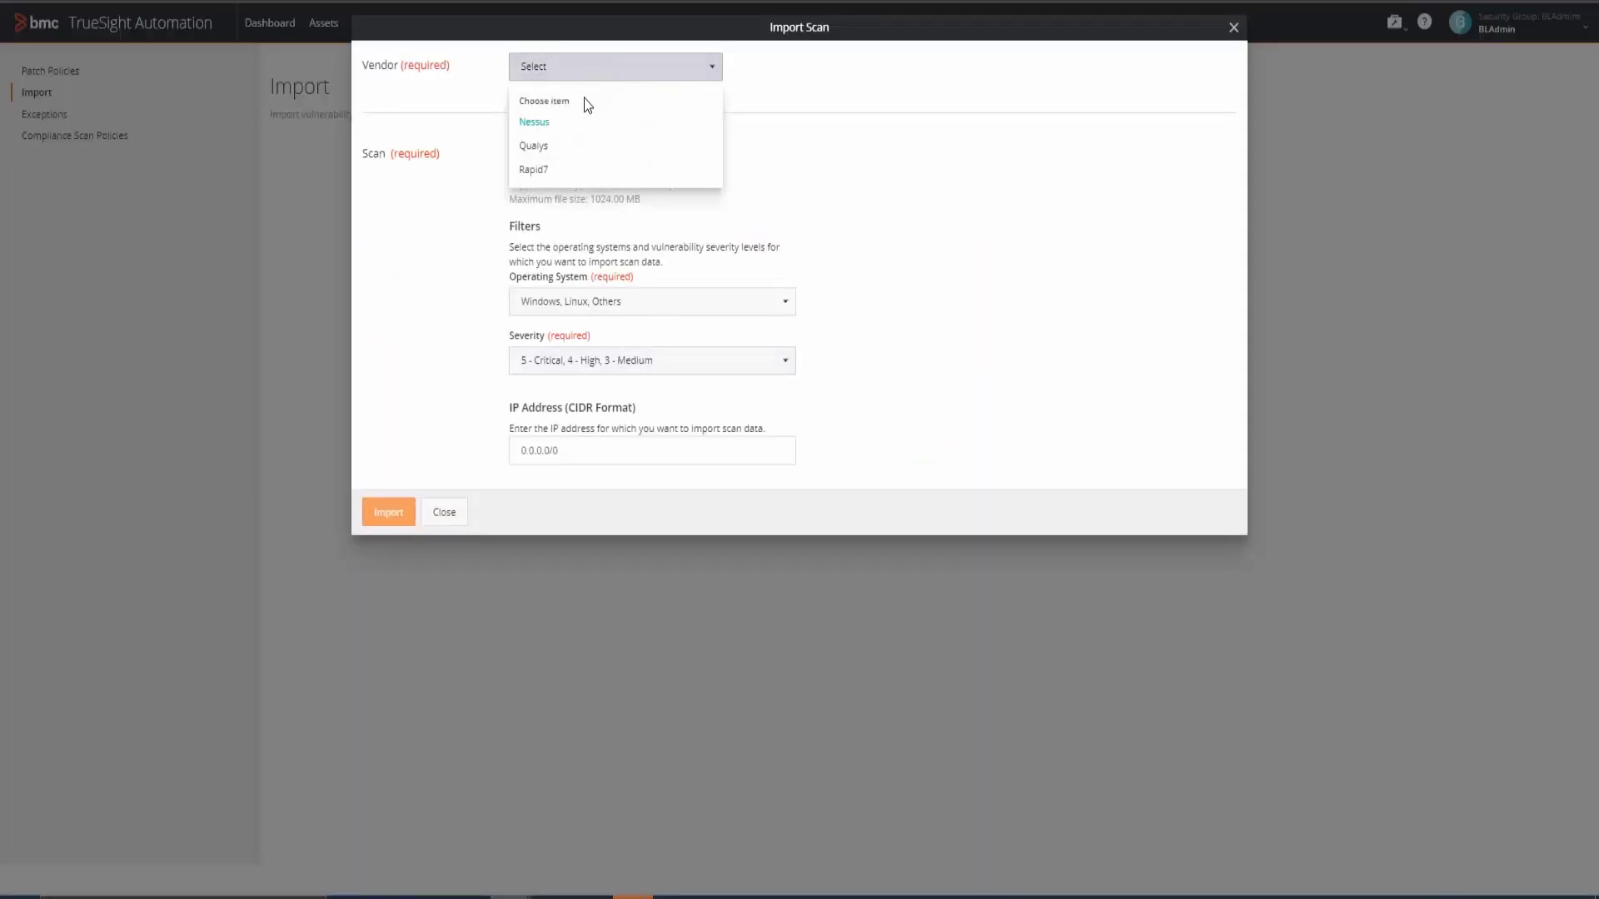
click(537, 122)
click(560, 154)
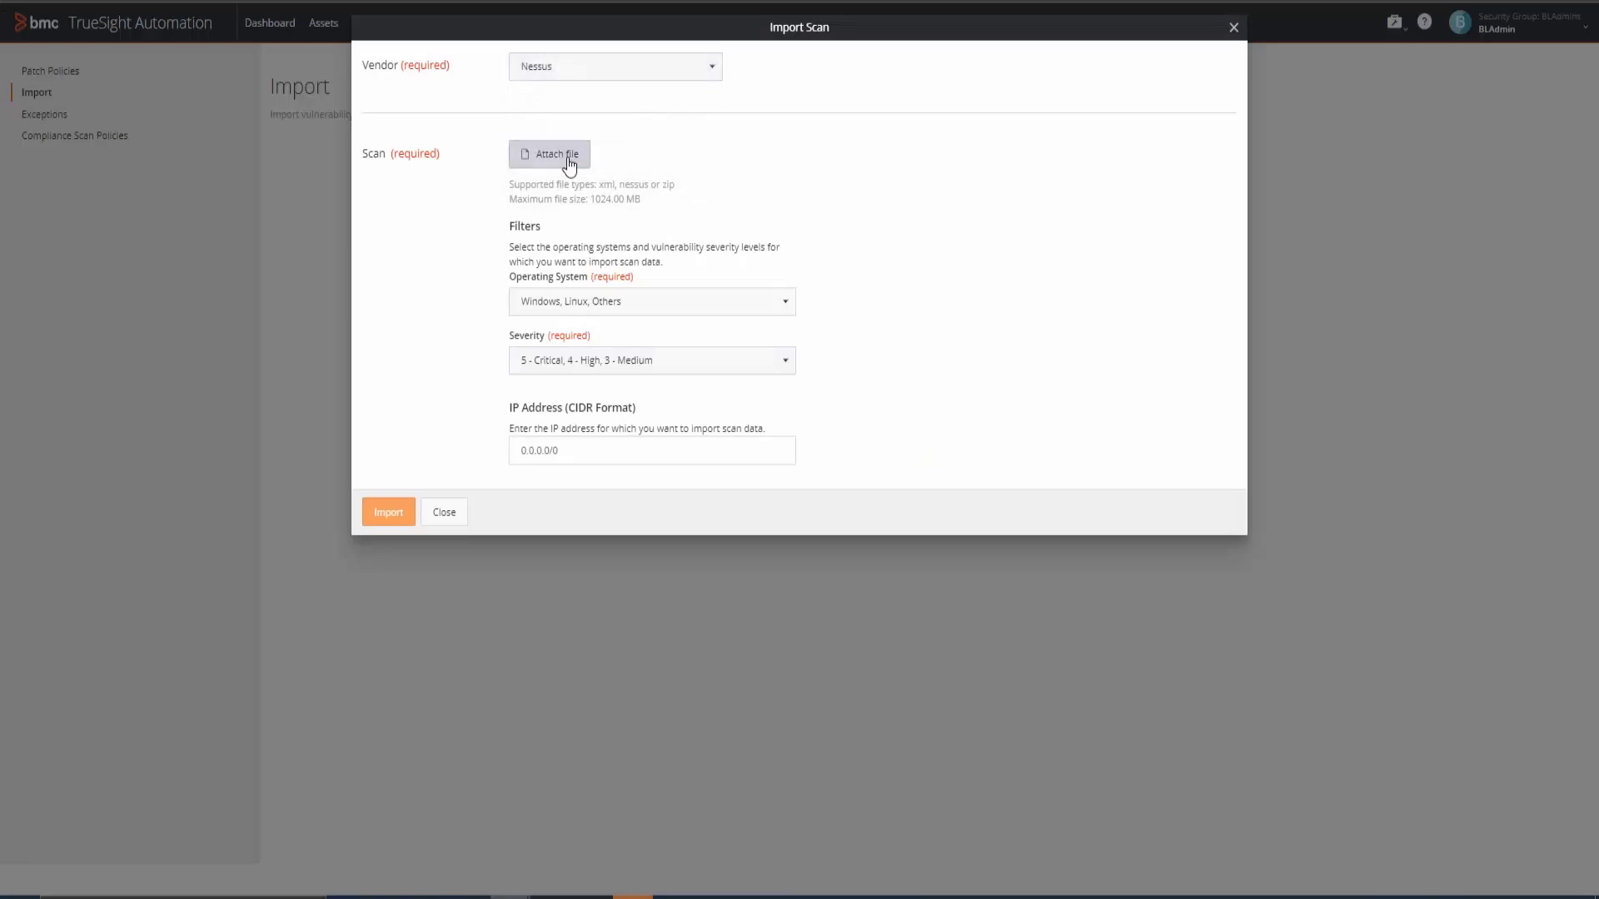
double_click(112, 93)
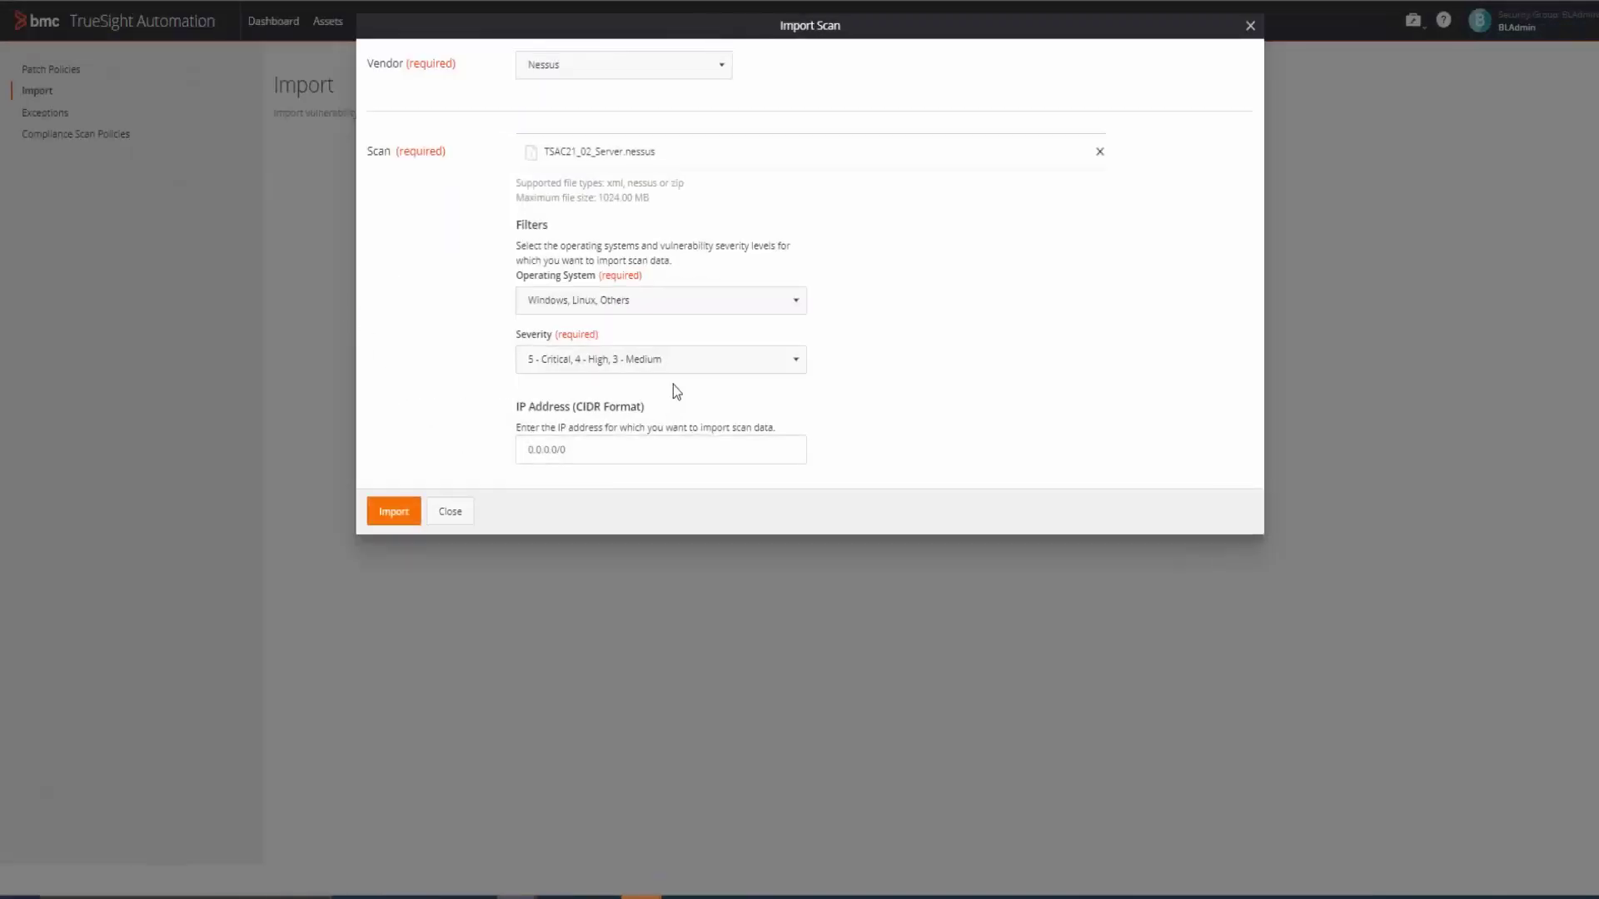
- Add 2 - Low and 1 - Info to the severity filter, keeping all operating systems, and import the scan
click(629, 301)
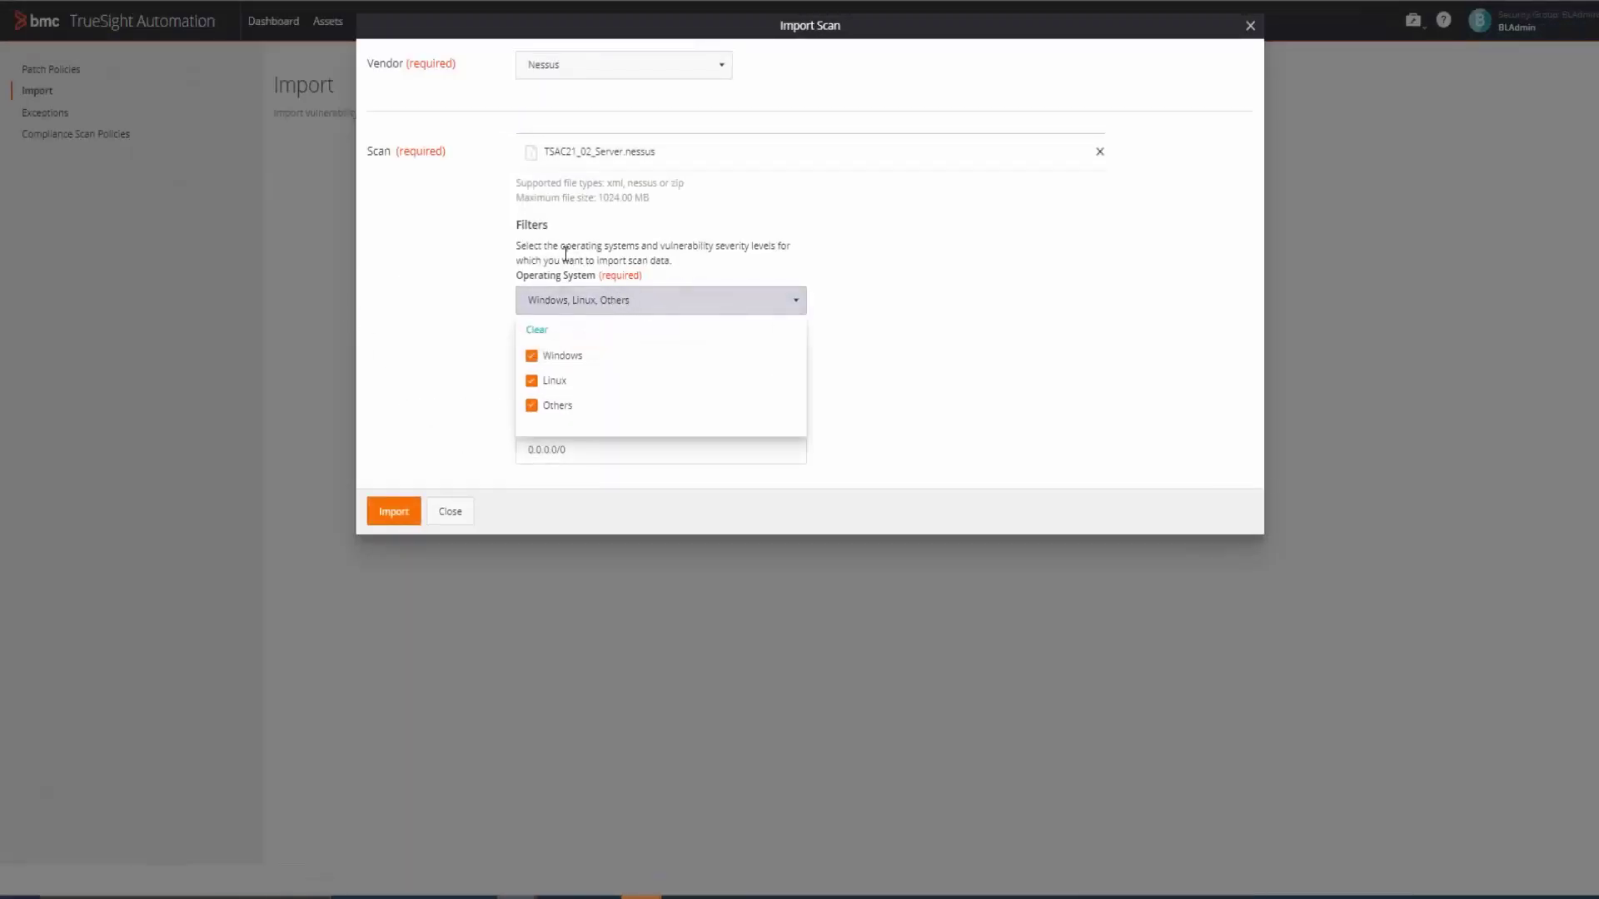
click(974, 282)
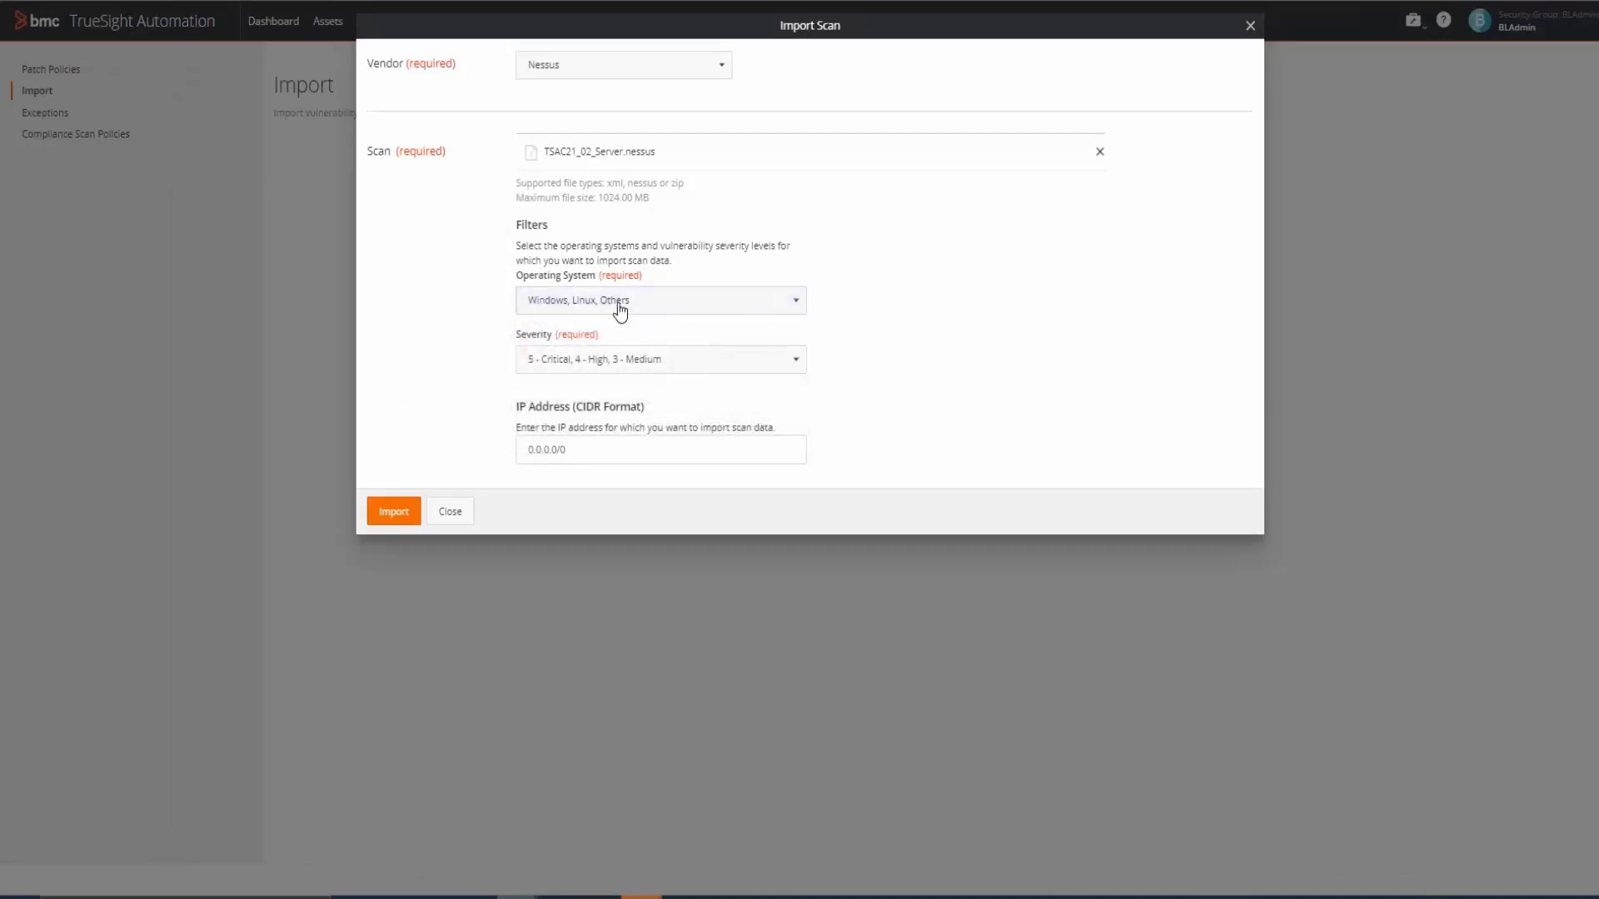
click(707, 371)
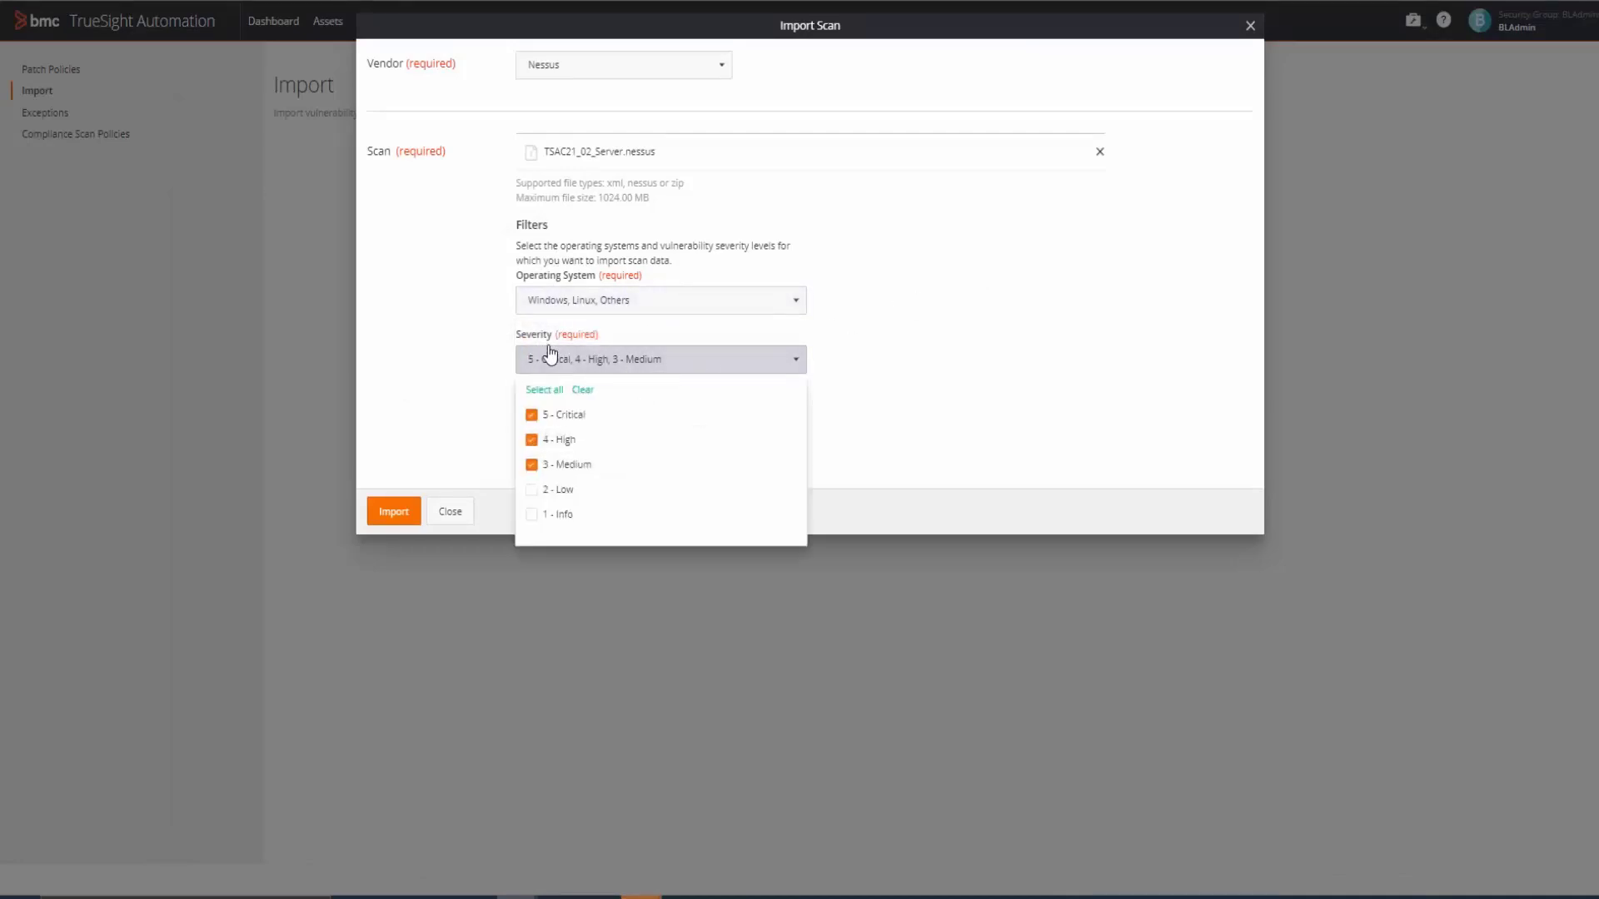
click(533, 491)
click(533, 514)
click(423, 382)
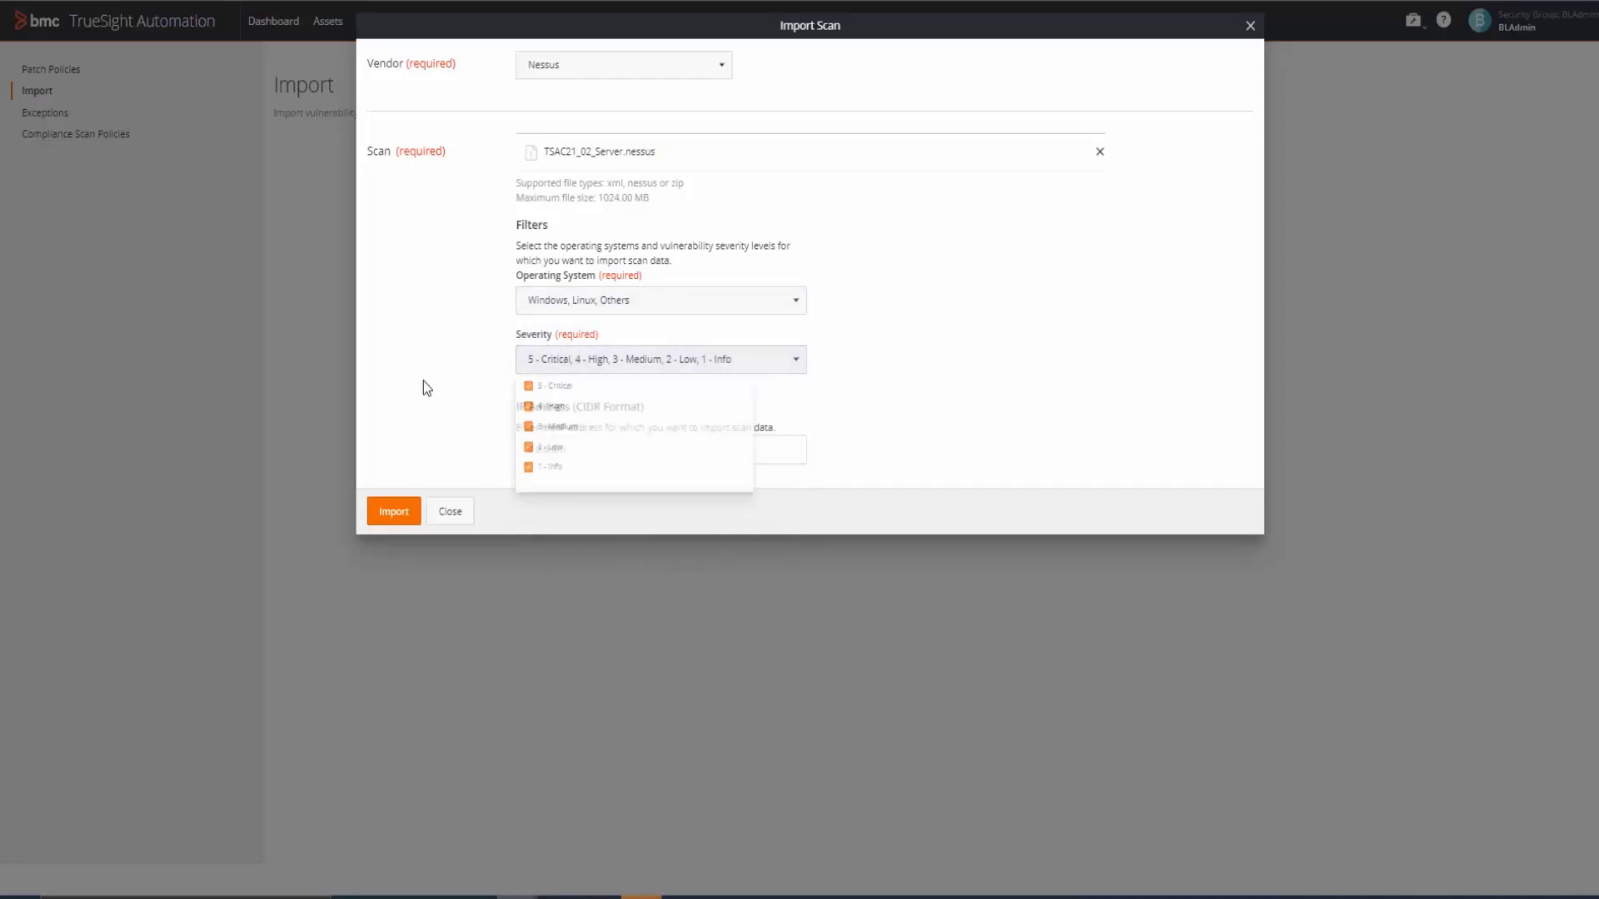
click(394, 513)
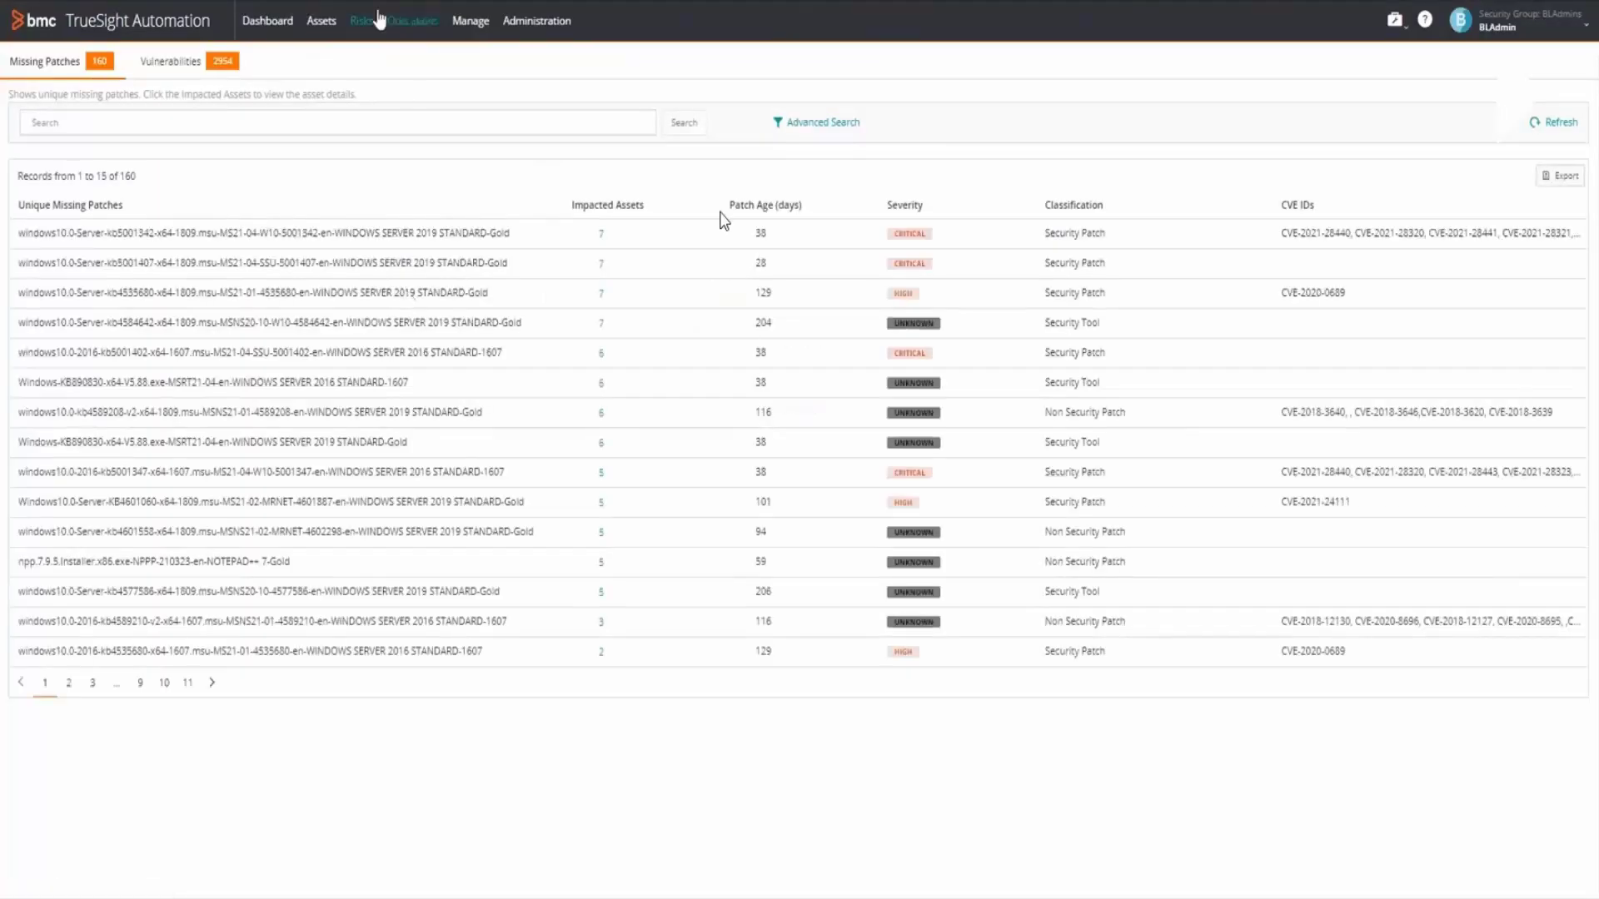
- Filter the list of vulnerability risks by the status Mapped
click(177, 63)
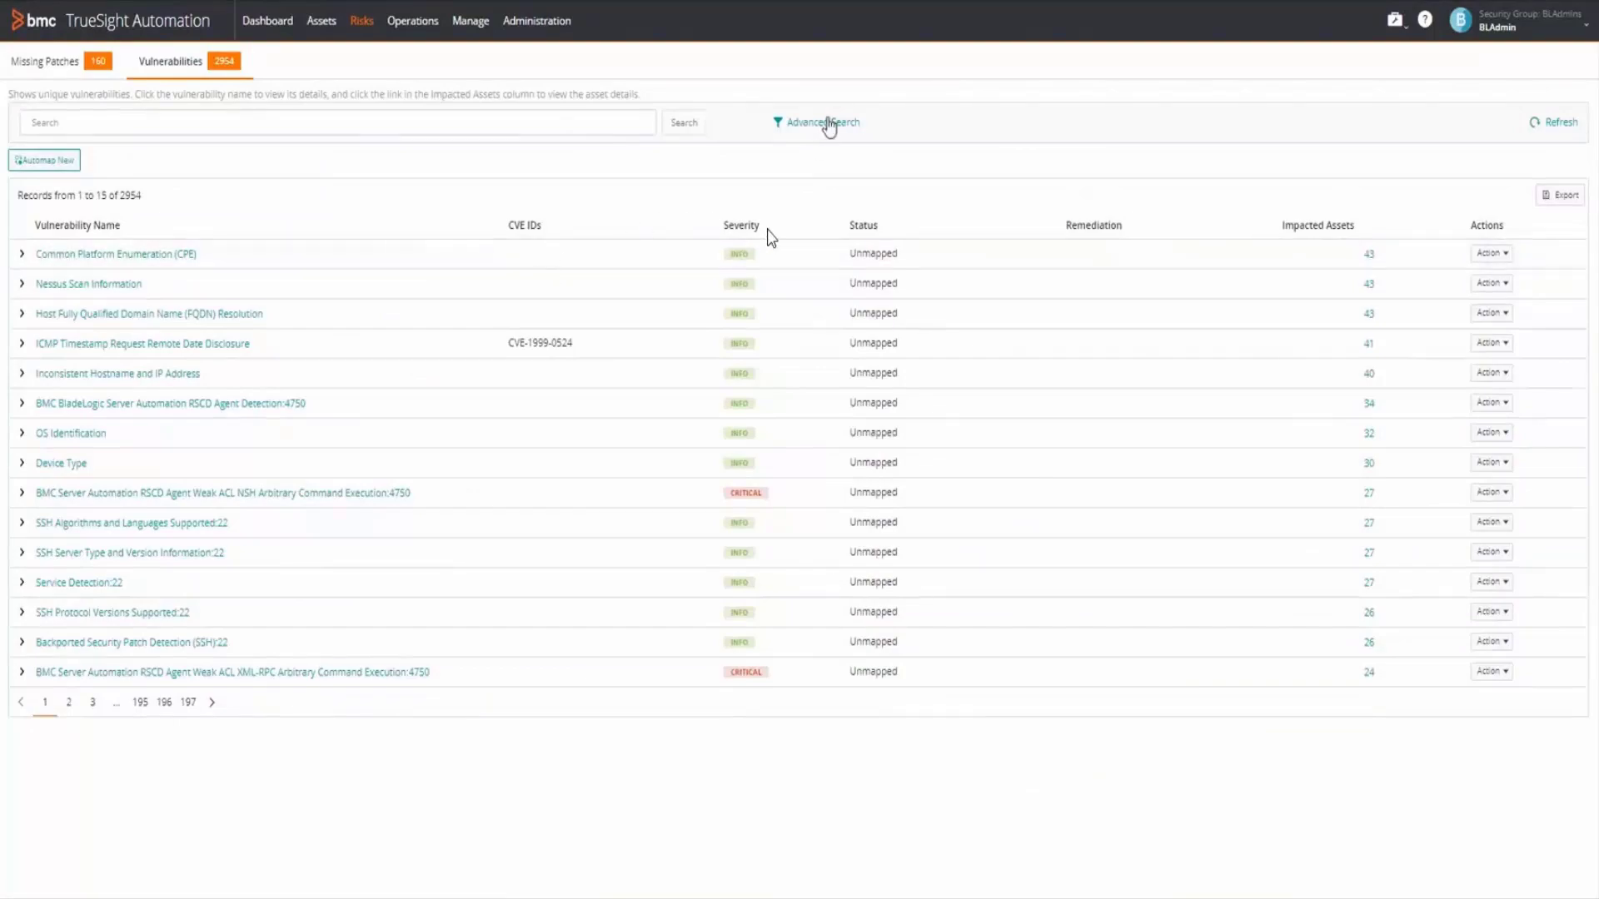
click(825, 123)
click(1265, 427)
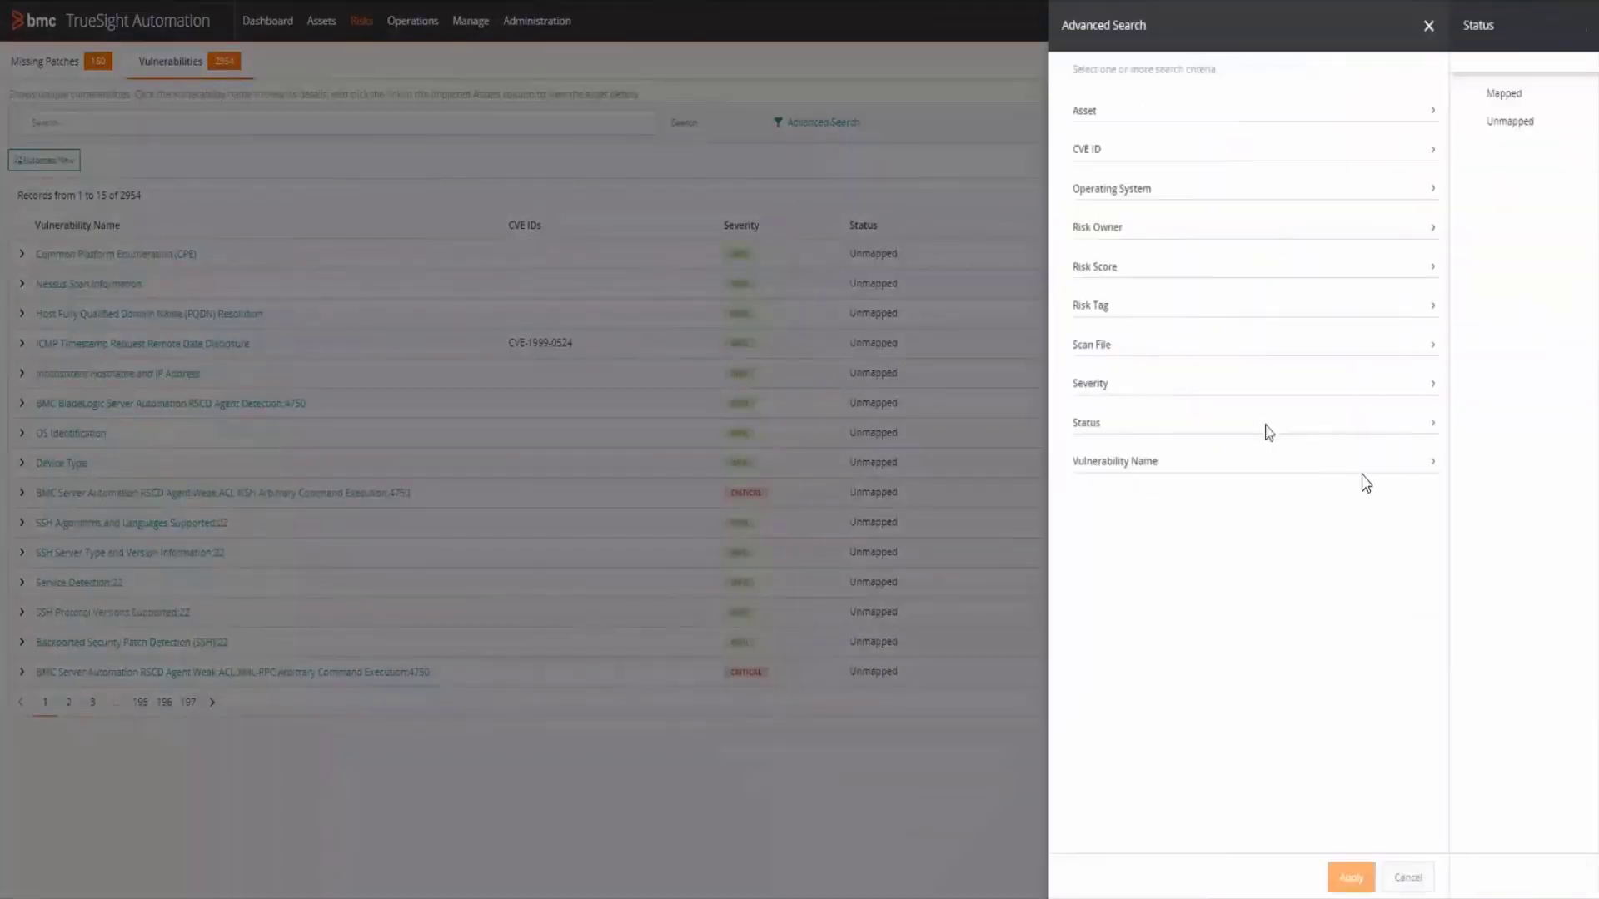
click(1266, 96)
click(1555, 877)
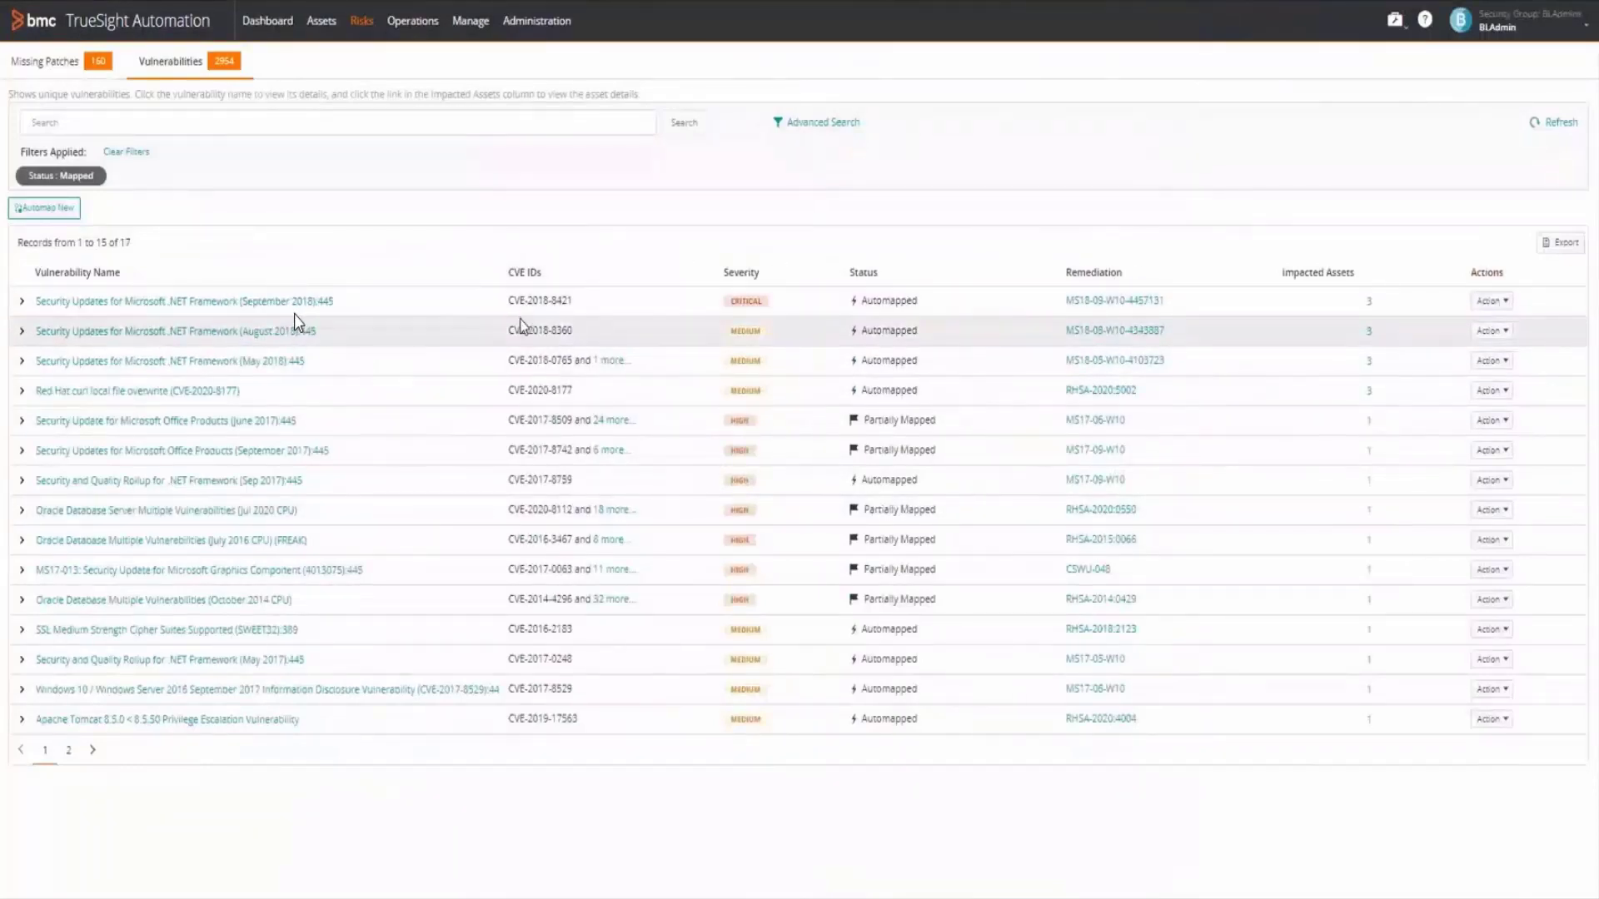
- Inspect the CVE IDs of the mapped Microsoft .NET Framework vulnerabilities and the status of Common Platform Enumeration (CPE) in the unfiltered list
click(317, 310)
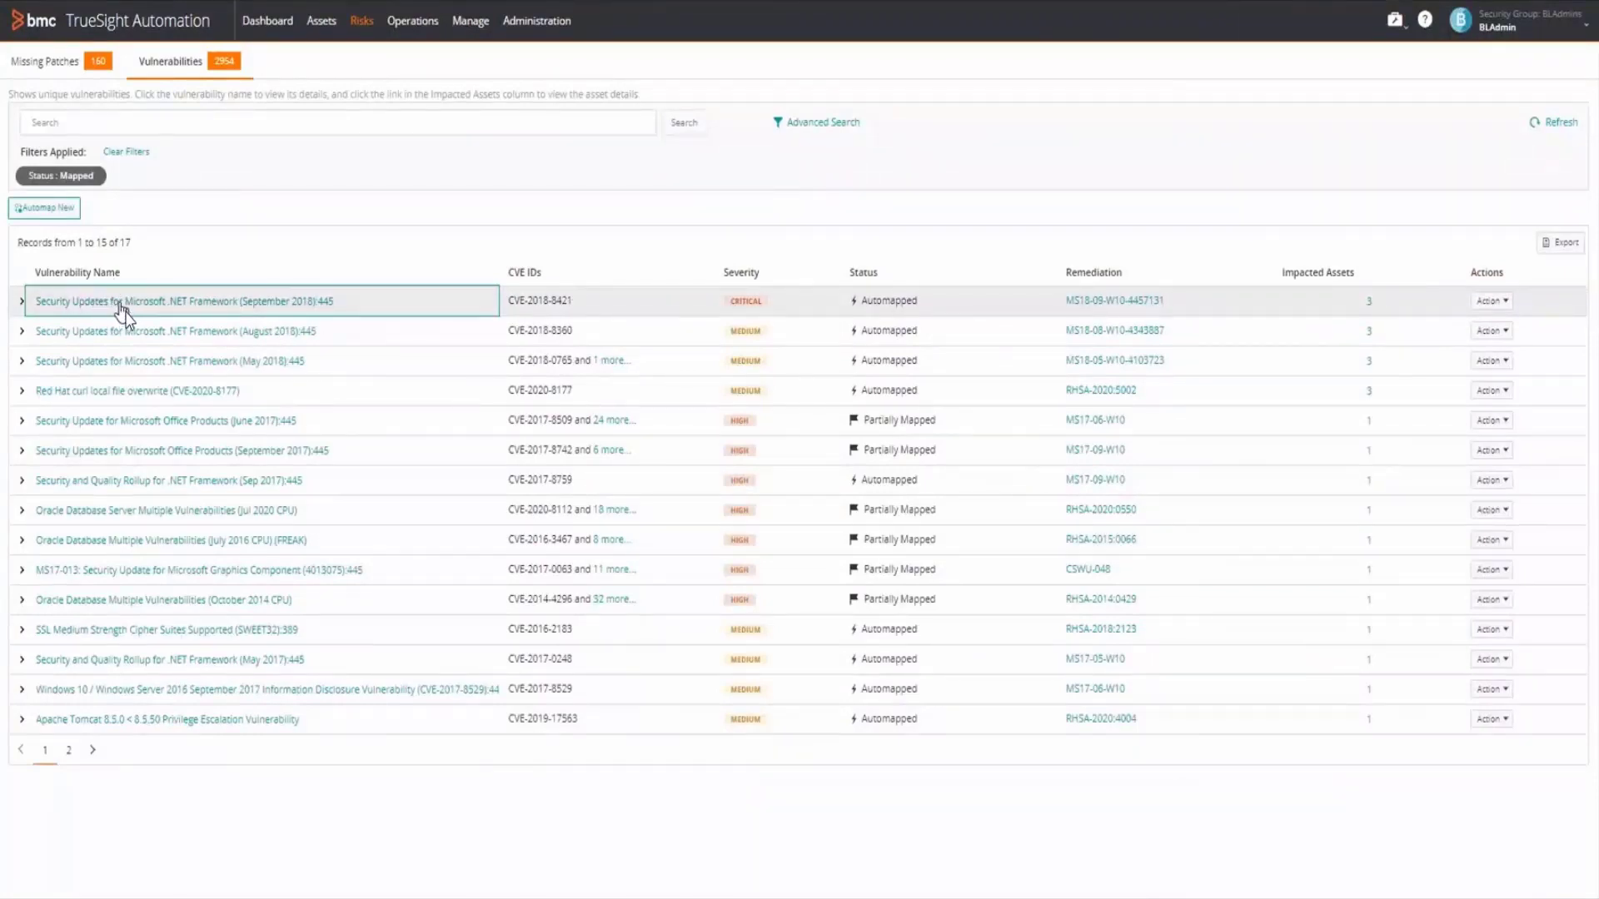
drag(503, 300, 658, 333)
click(1009, 236)
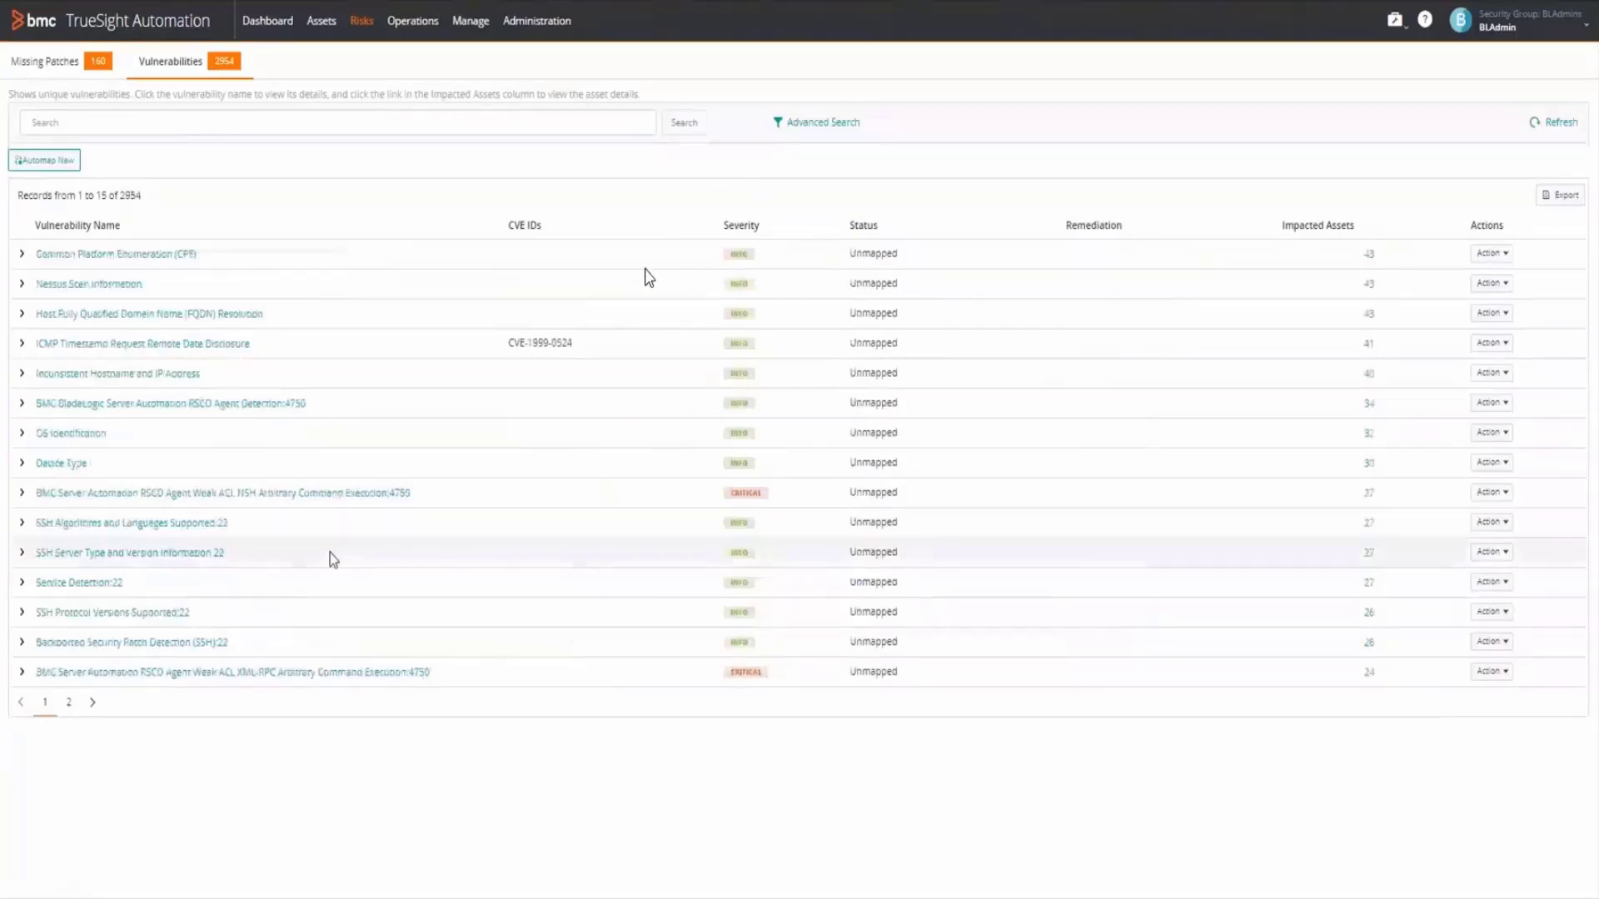
click(913, 257)
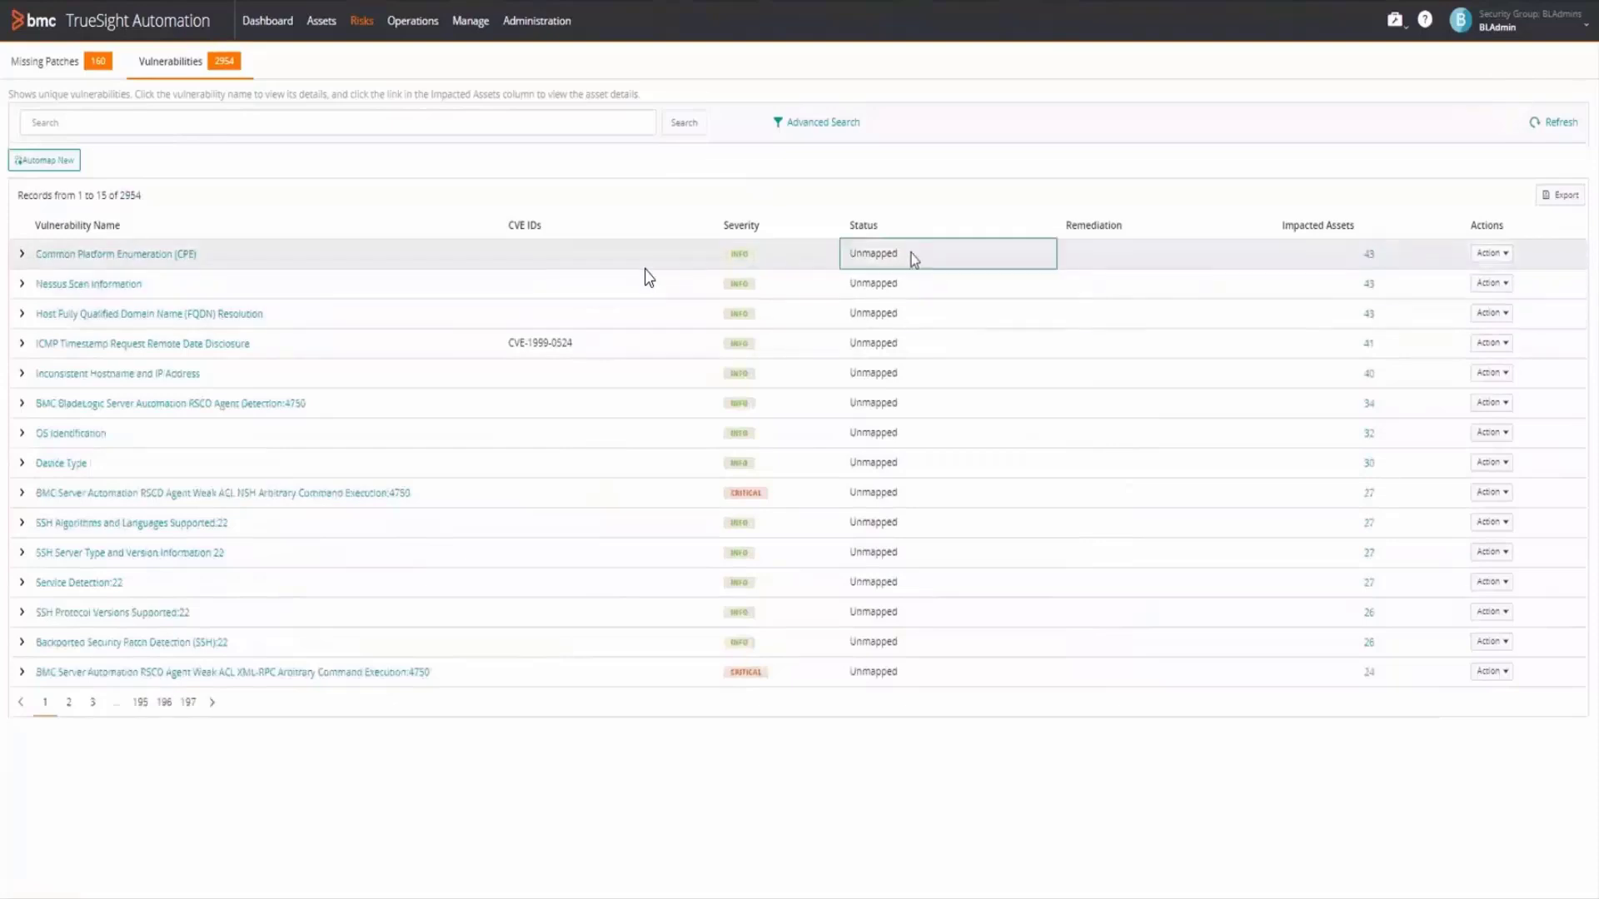
drag(914, 257, 849, 258)
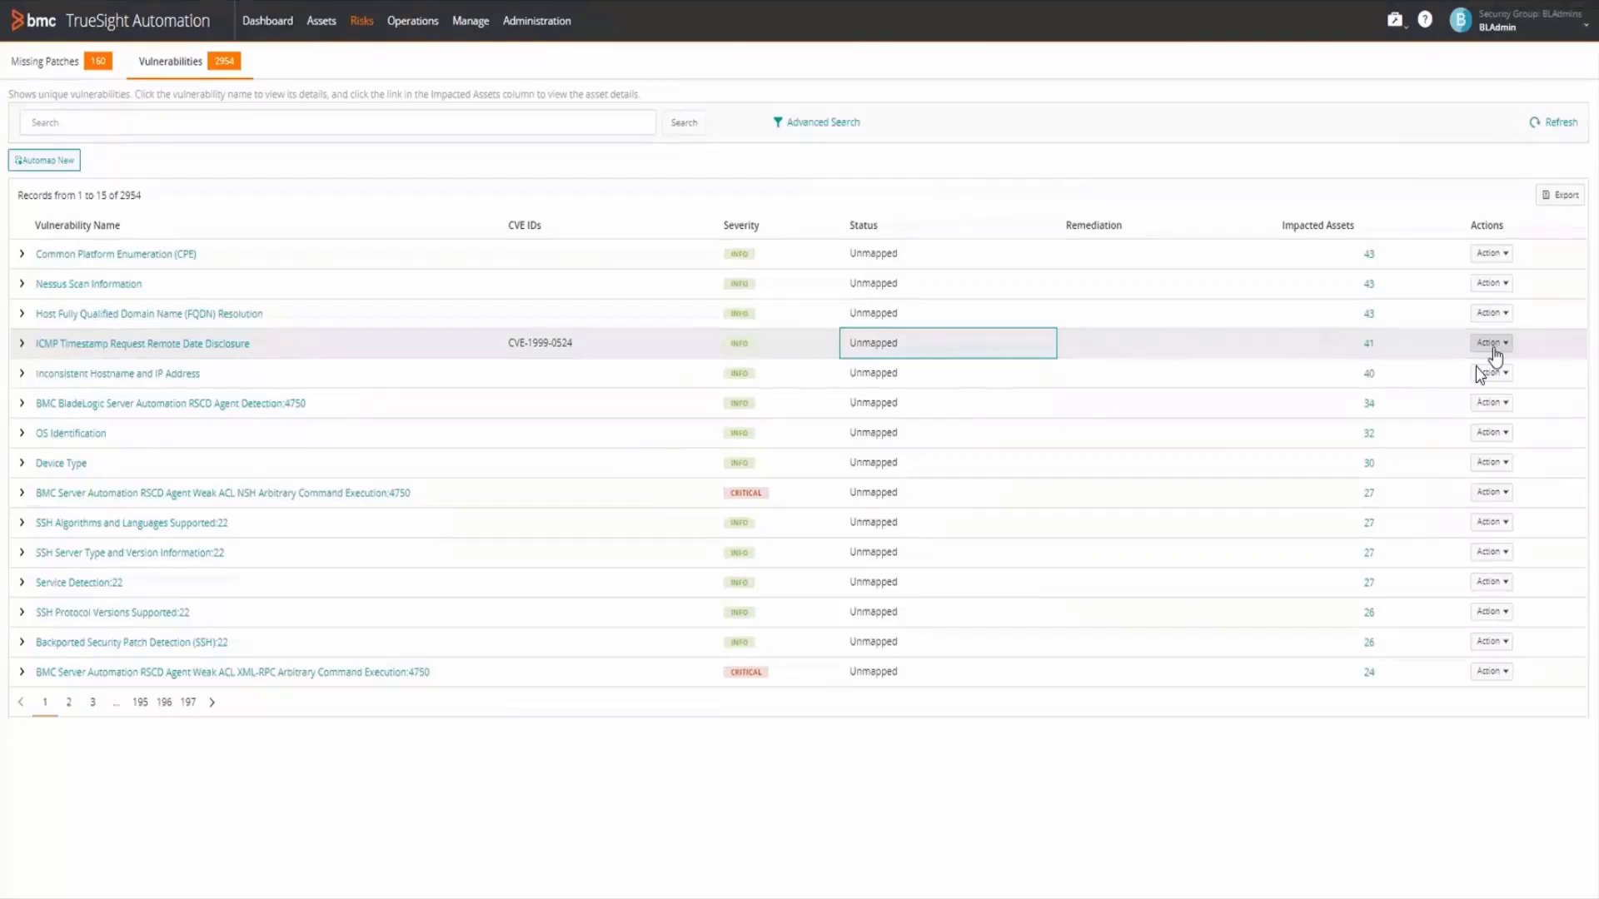
- Start mapping remediation content to the ICMP Timestamp Request Remote Date Disclosure vulnerability, with Patch as the content type
click(1490, 344)
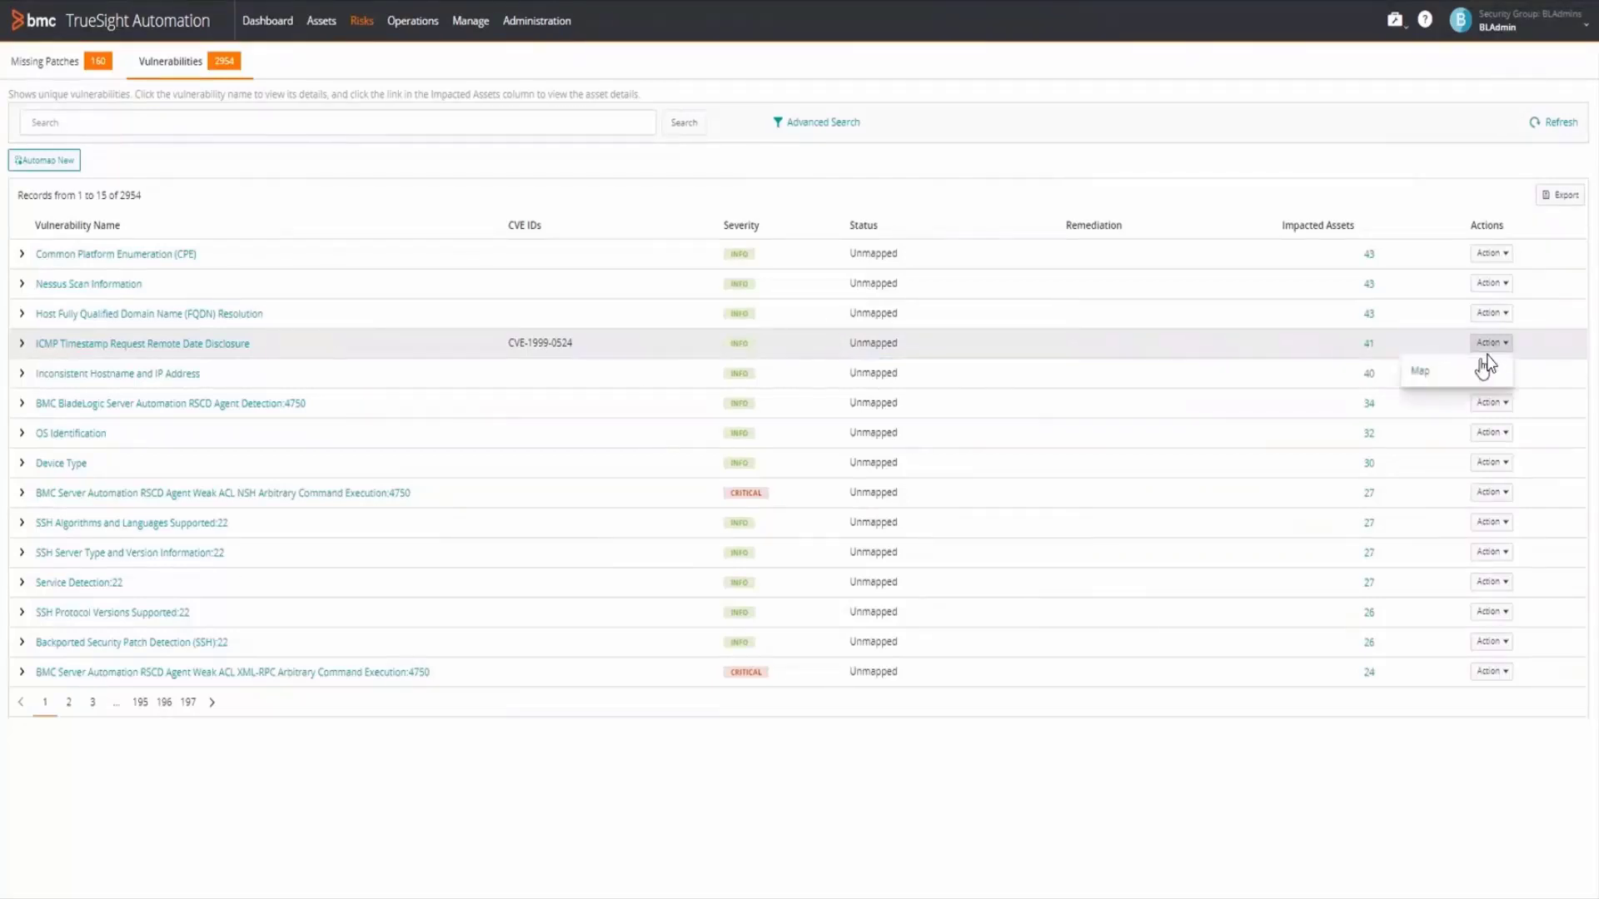
click(1428, 374)
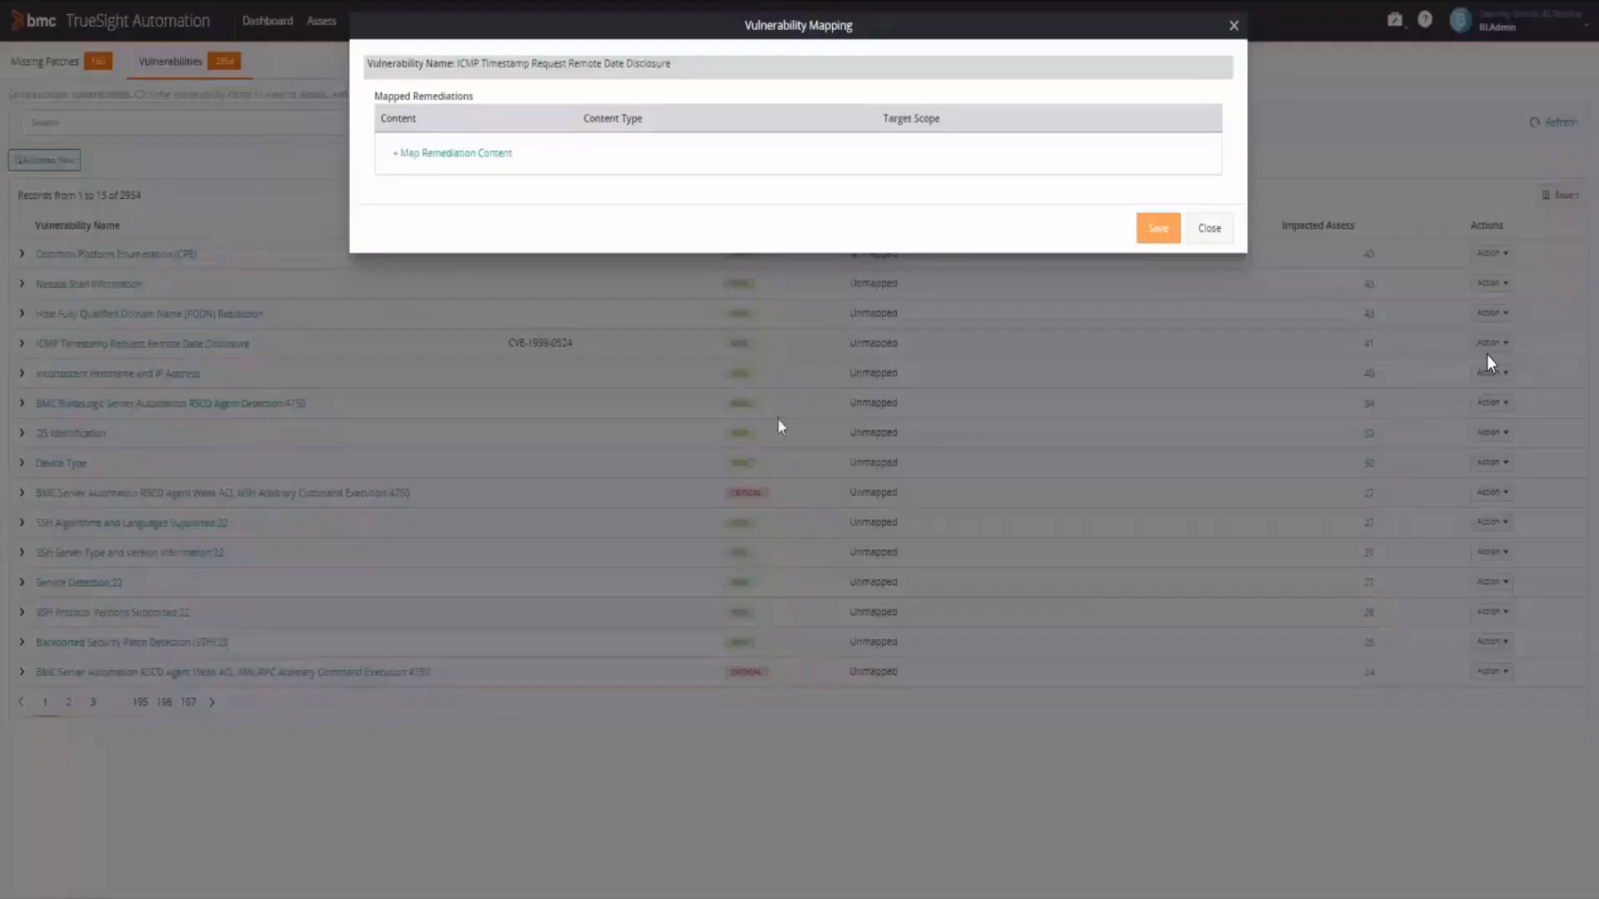
click(429, 157)
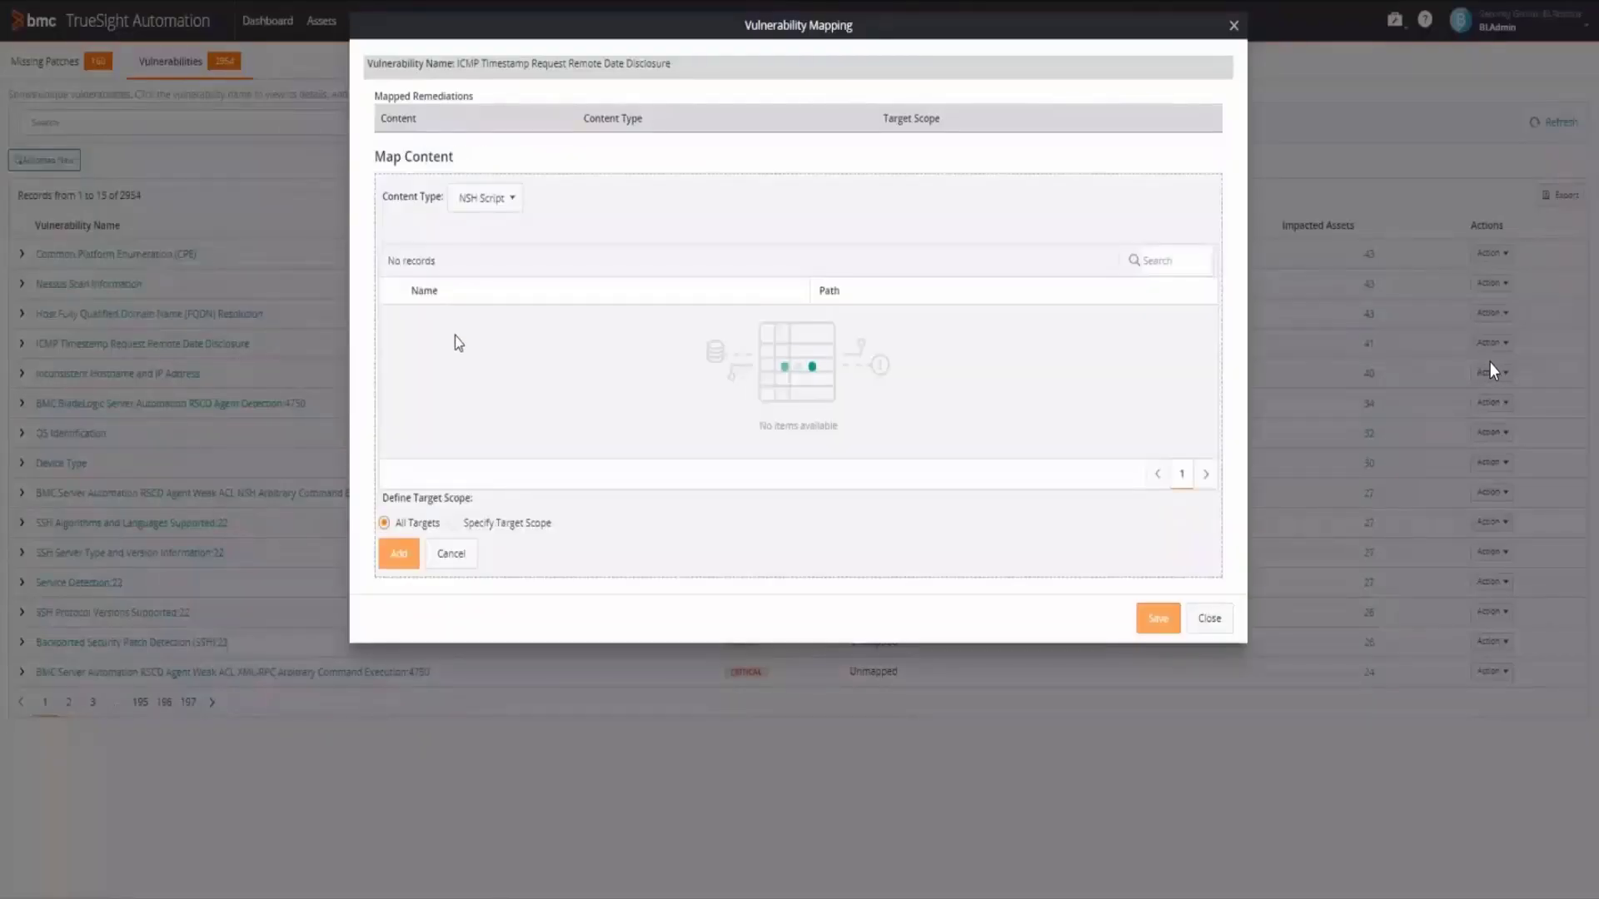
click(510, 200)
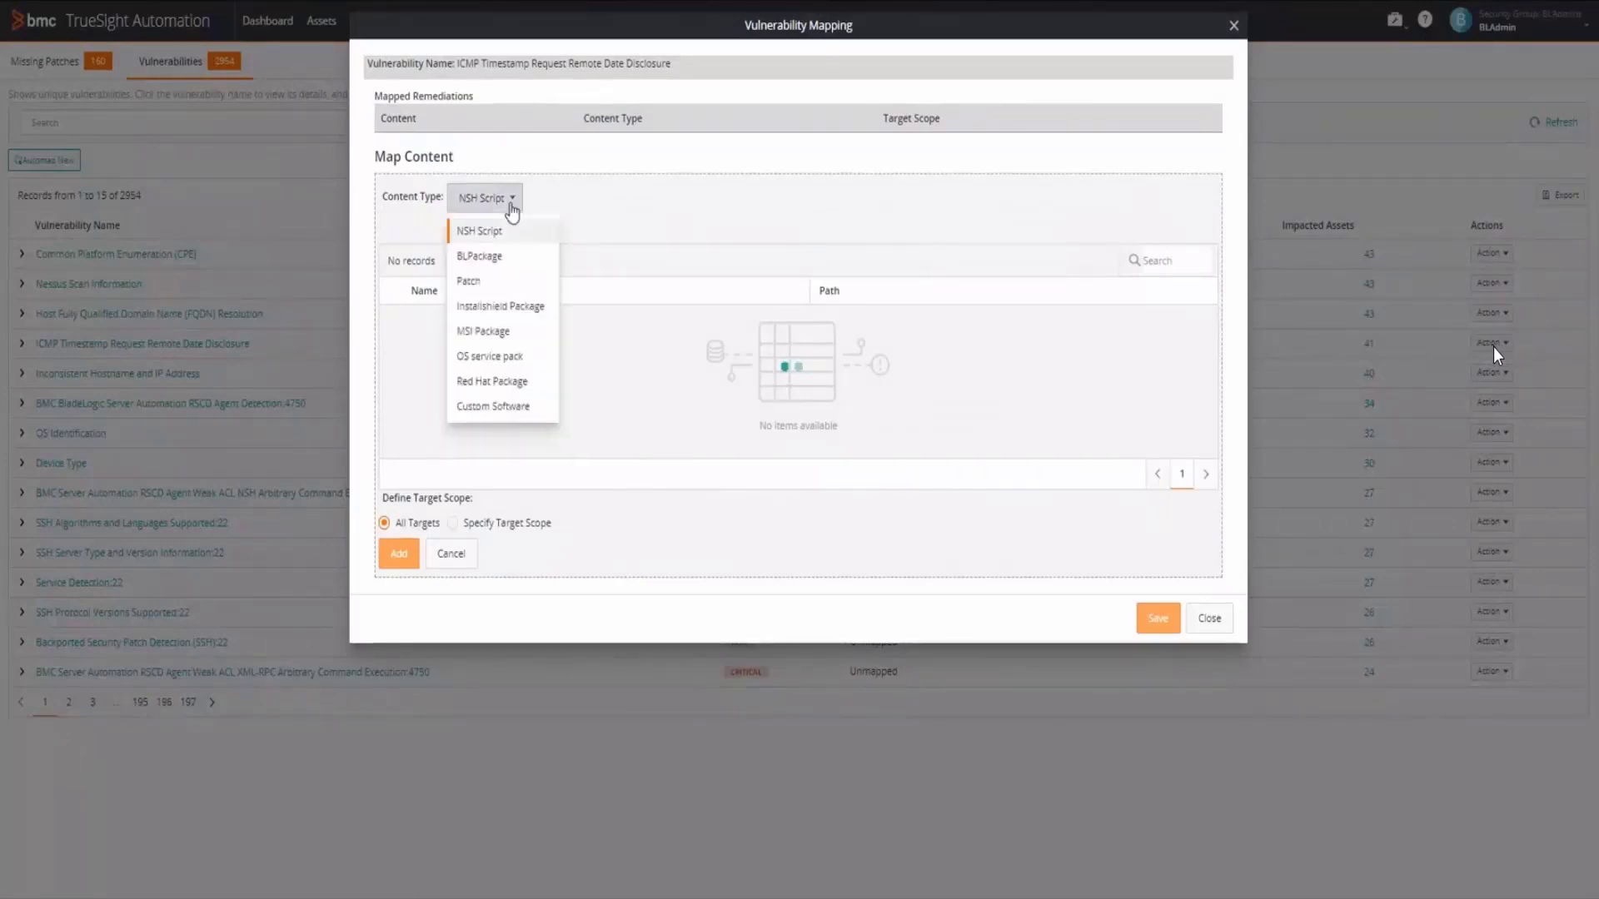
click(472, 281)
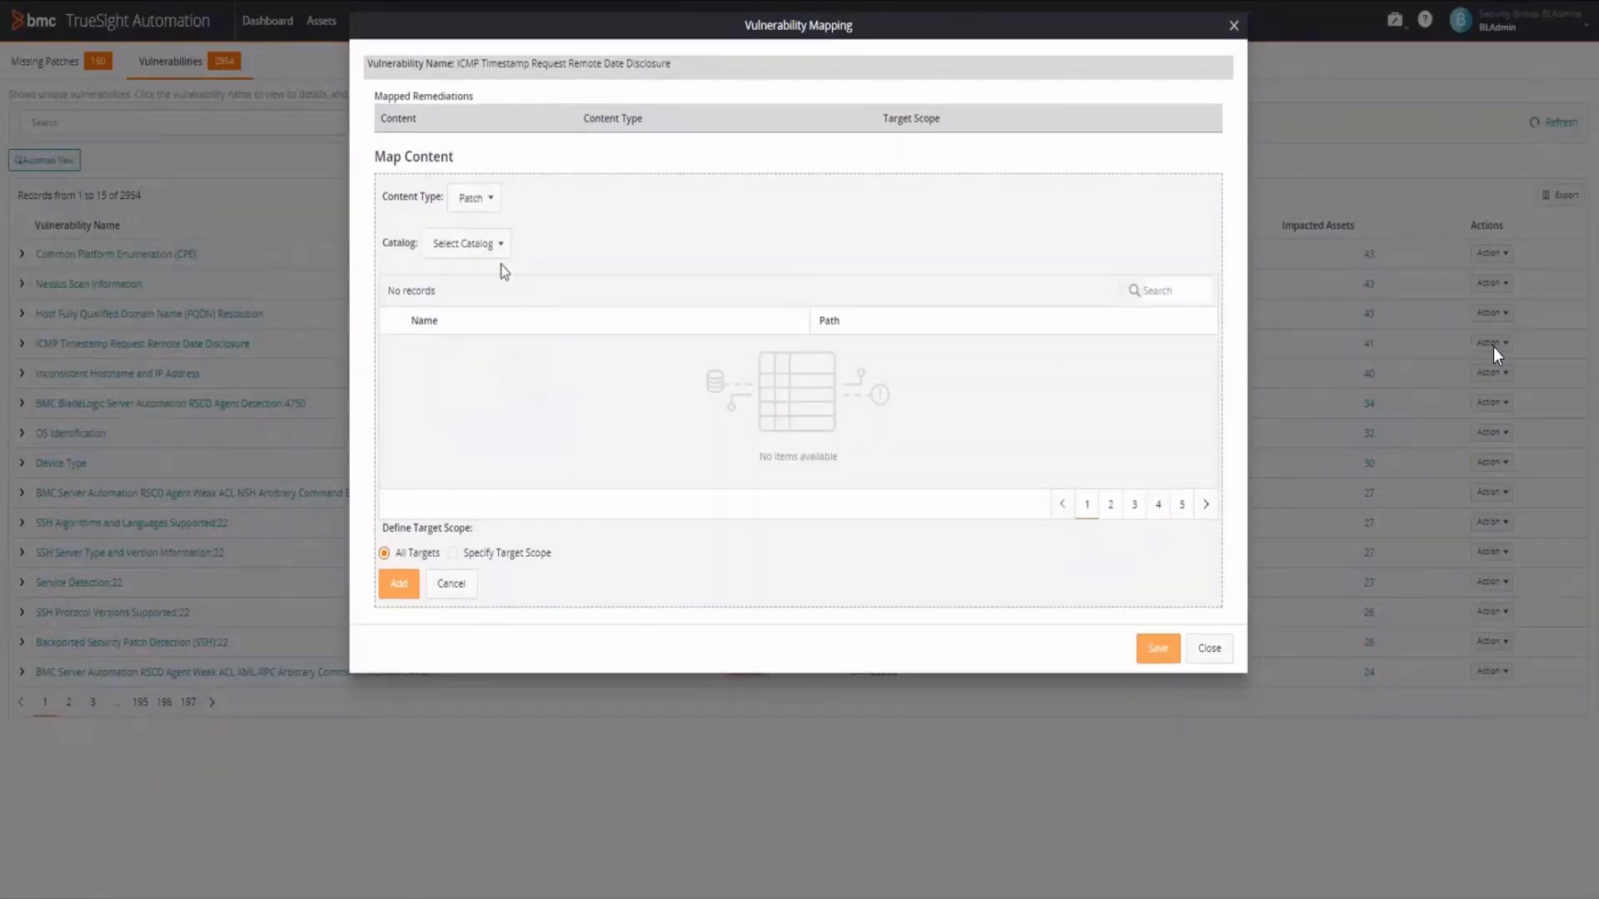
- Map the patch RHBA-2012:1474 from the RH_67_Online catalog for all targets and save the mapping
click(495, 258)
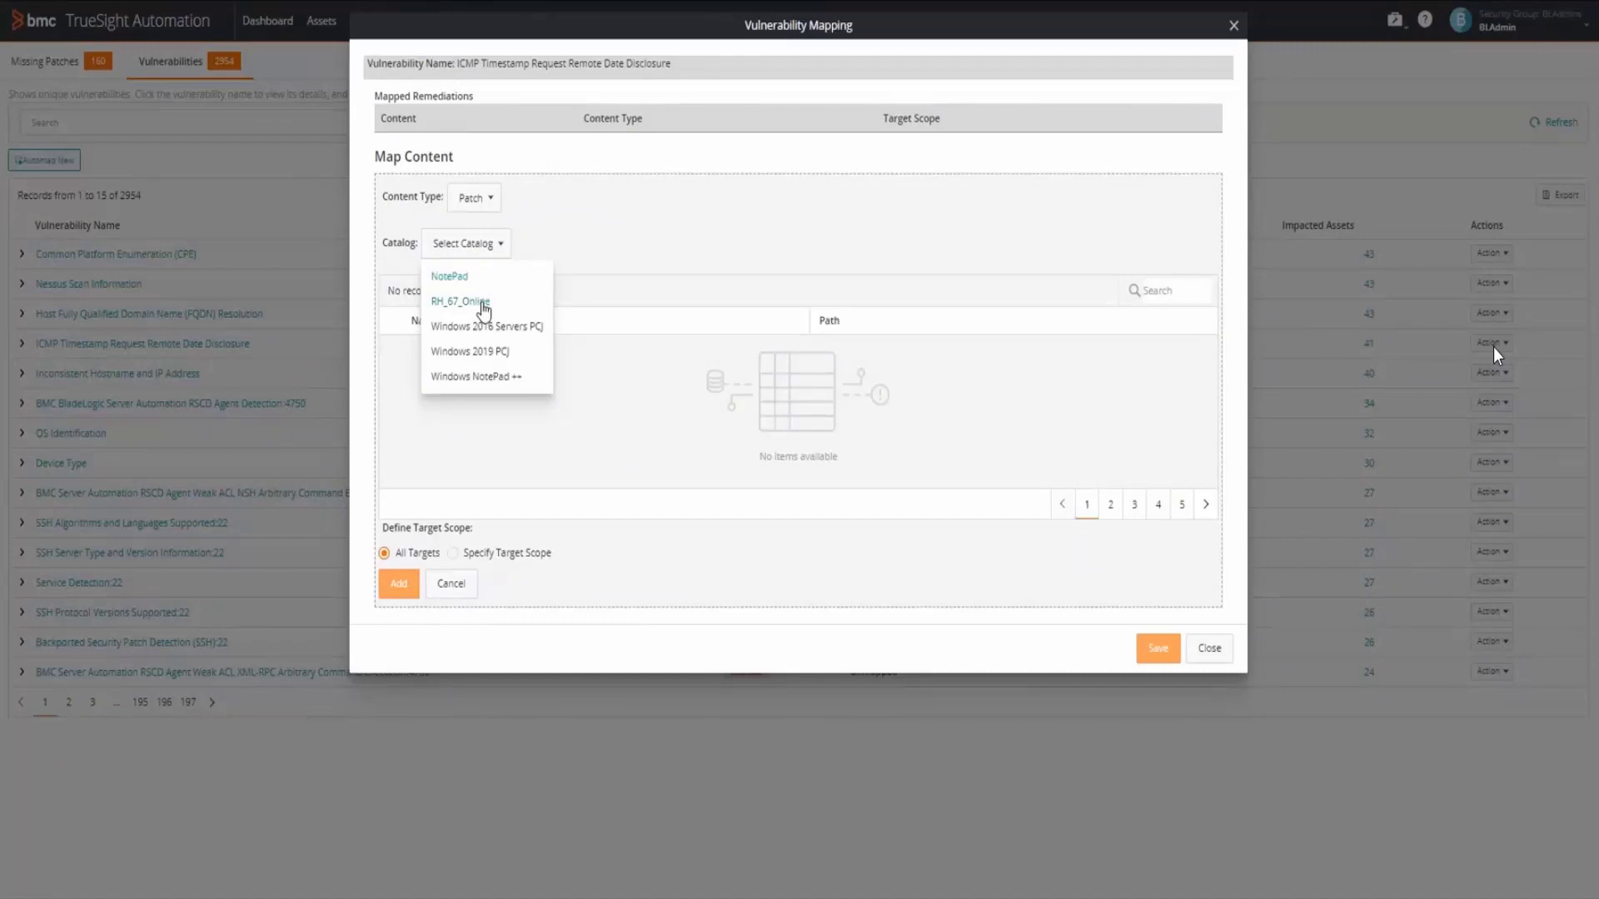
click(481, 305)
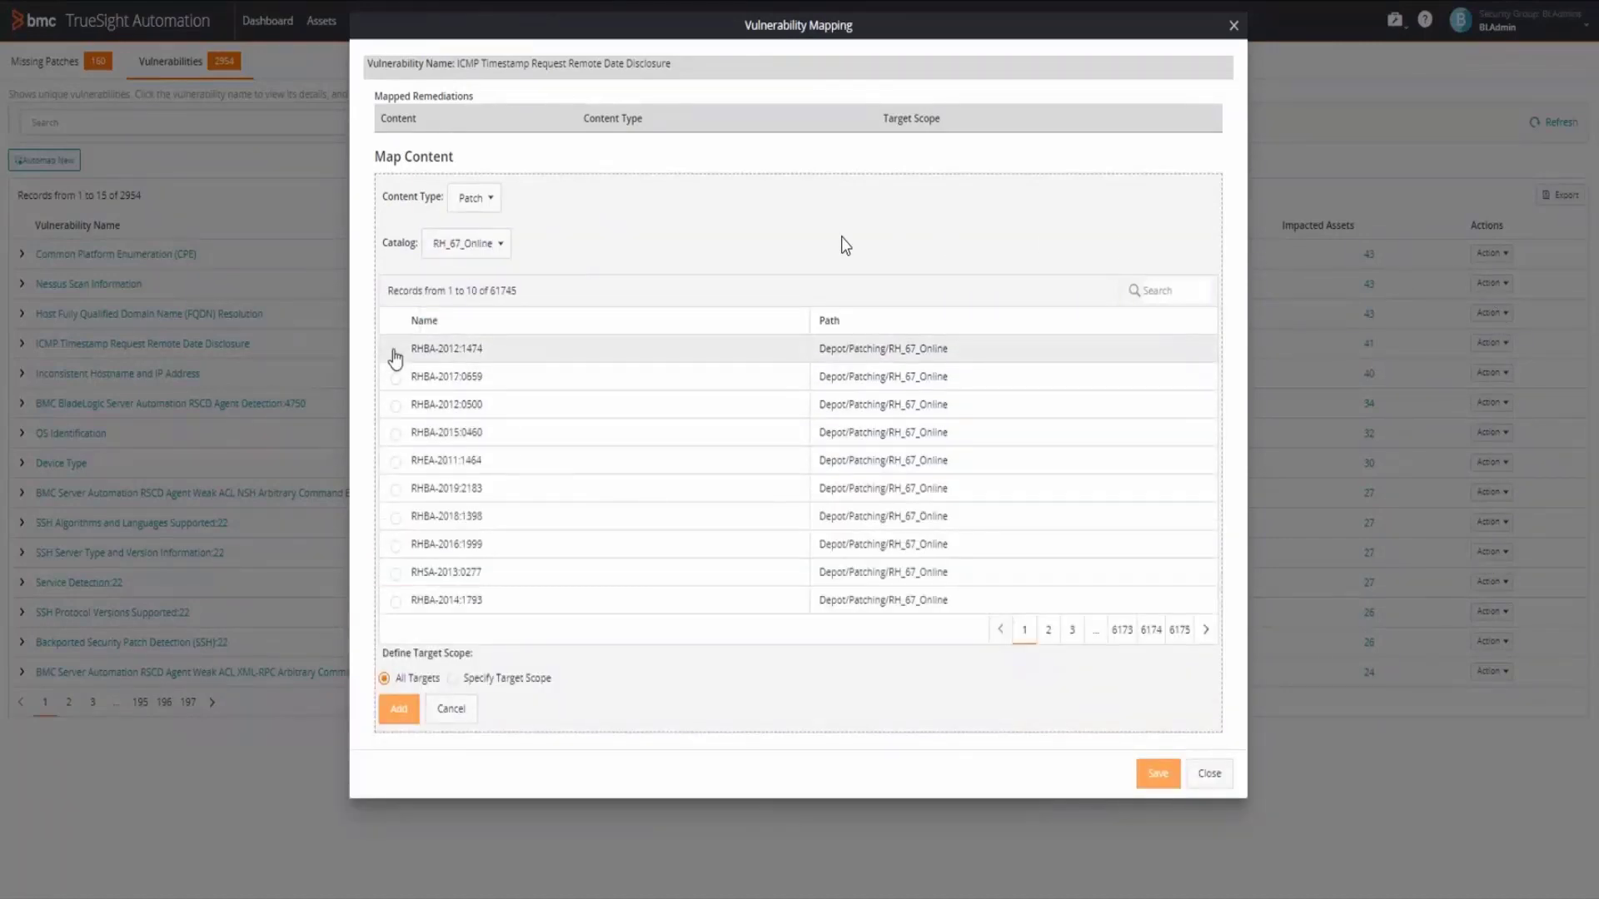
click(395, 353)
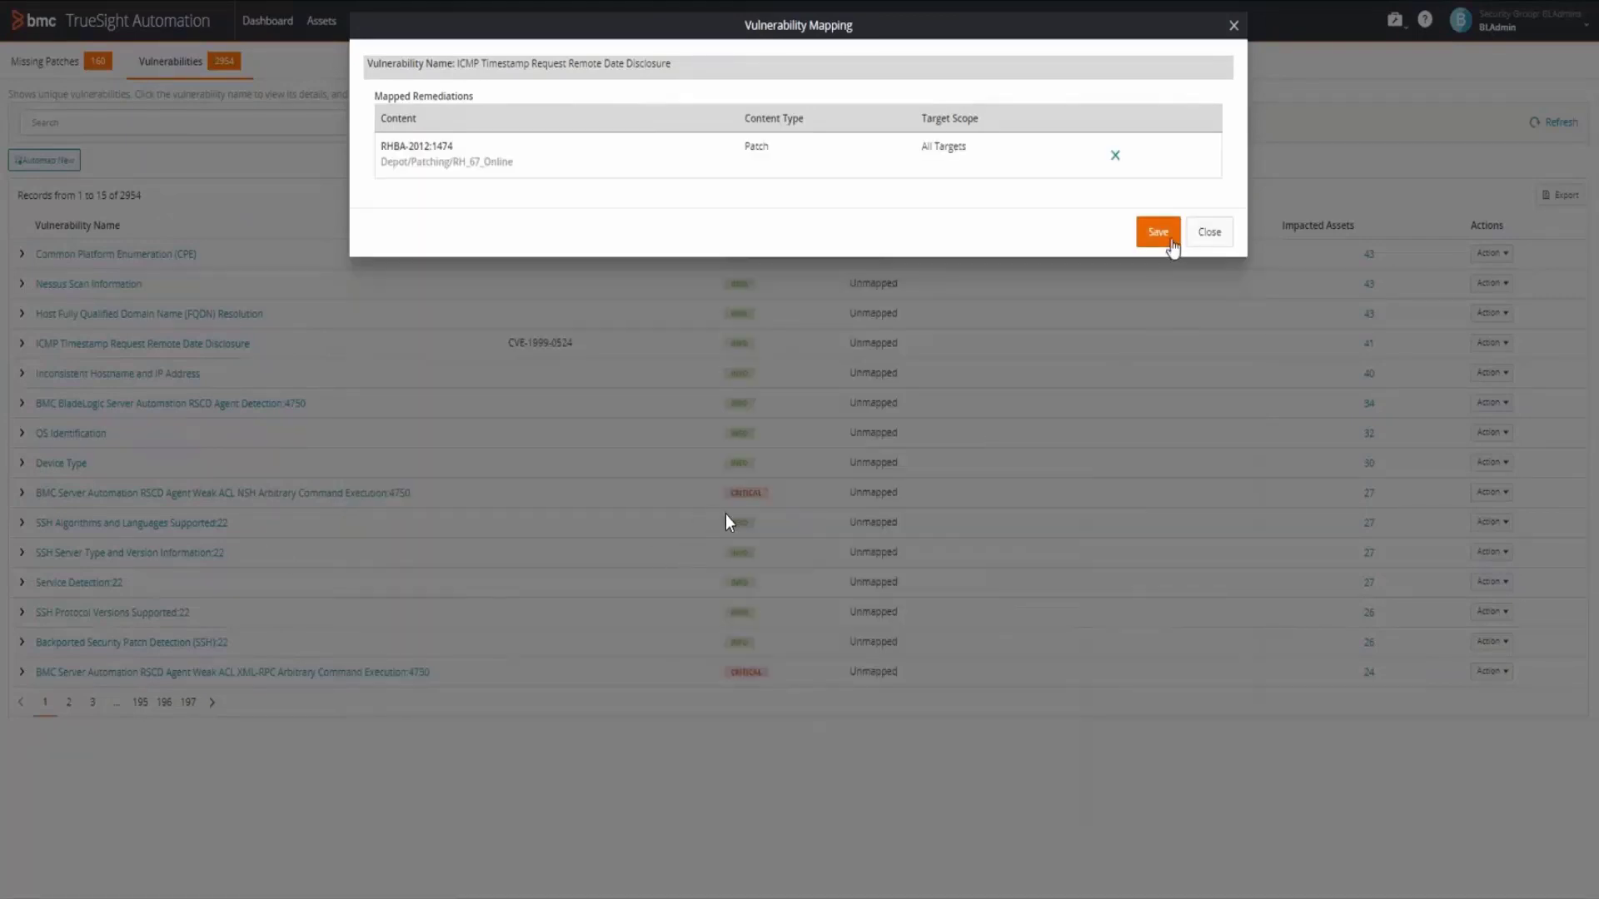
click(1161, 235)
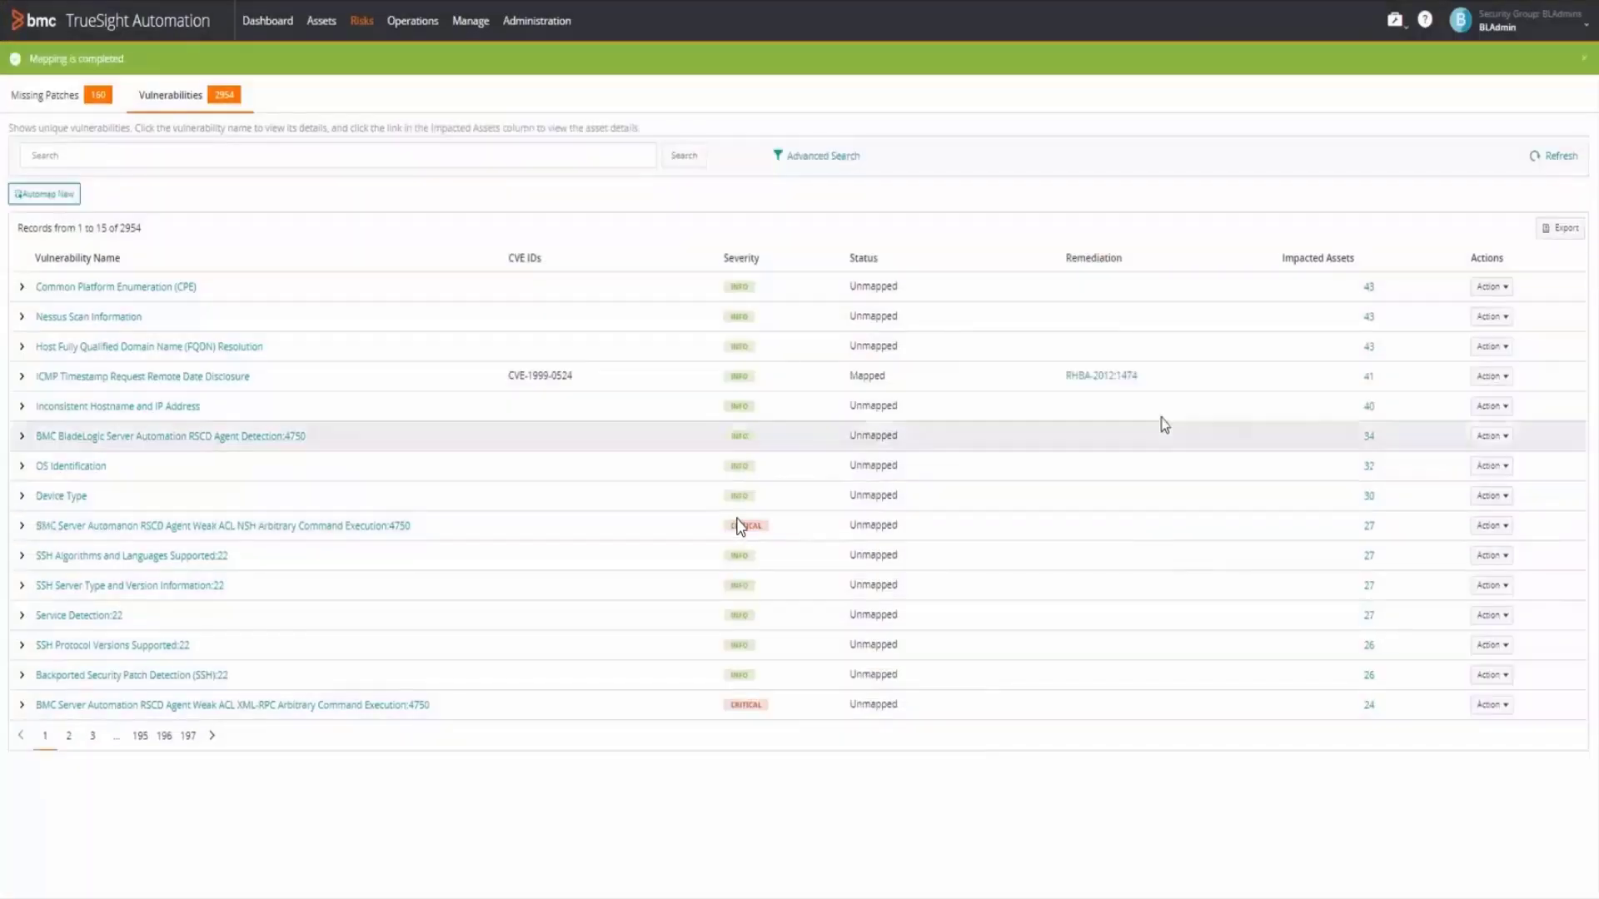
- Check the mapping status of the ICMP Timestamp Request Remote Date Disclosure vulnerability and copy its CVE ID
drag(1067, 381, 836, 387)
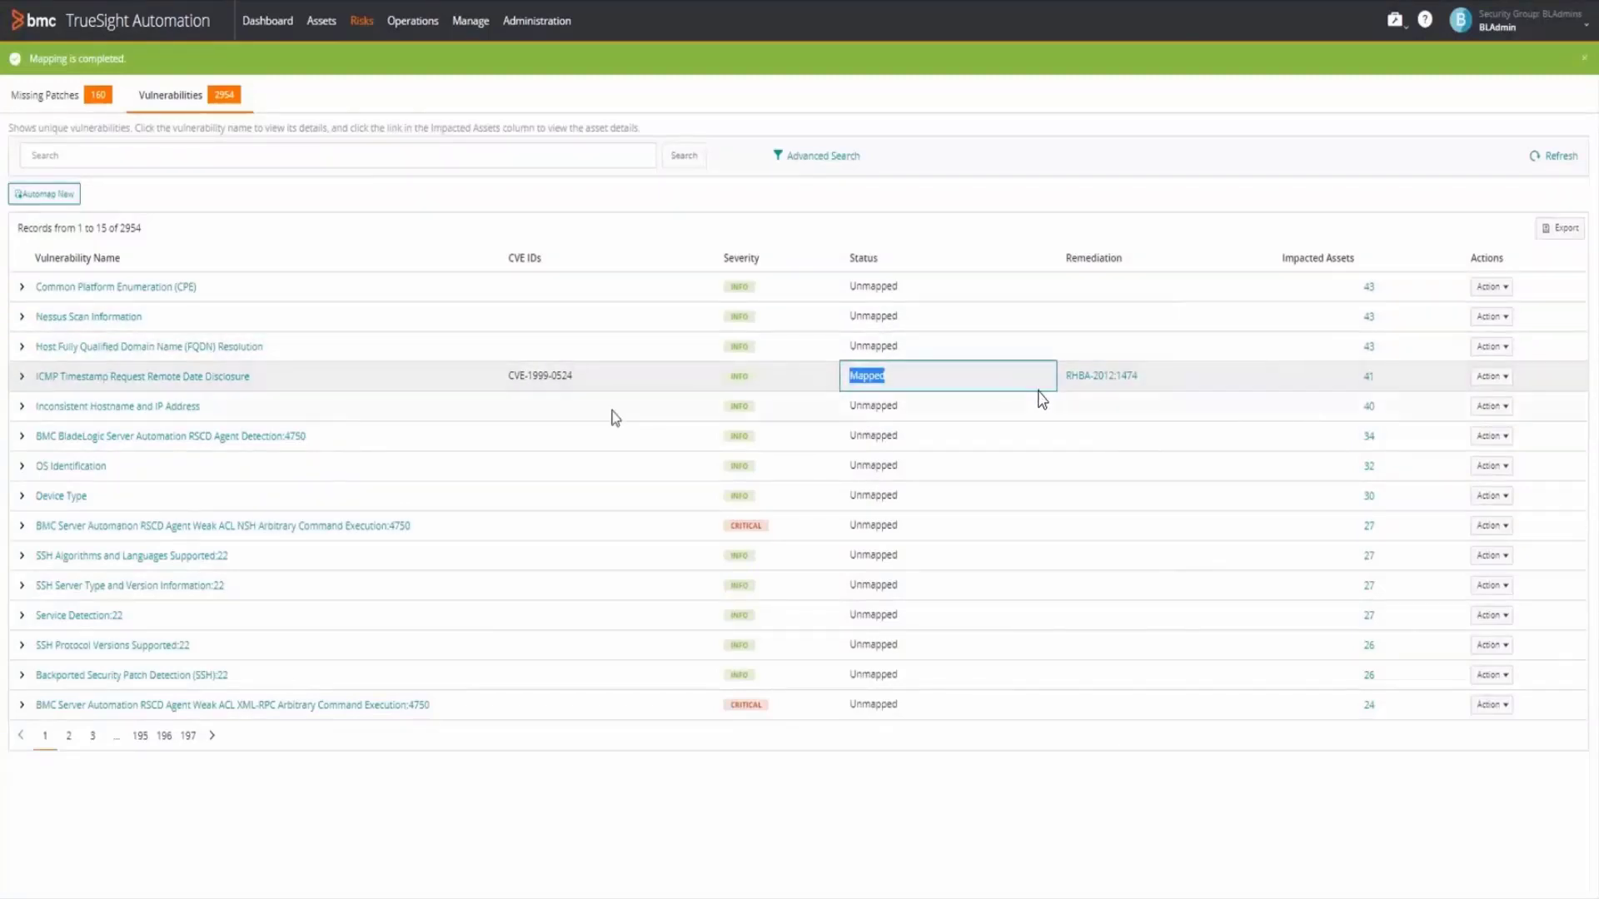
click(510, 337)
key(ctrl+c)
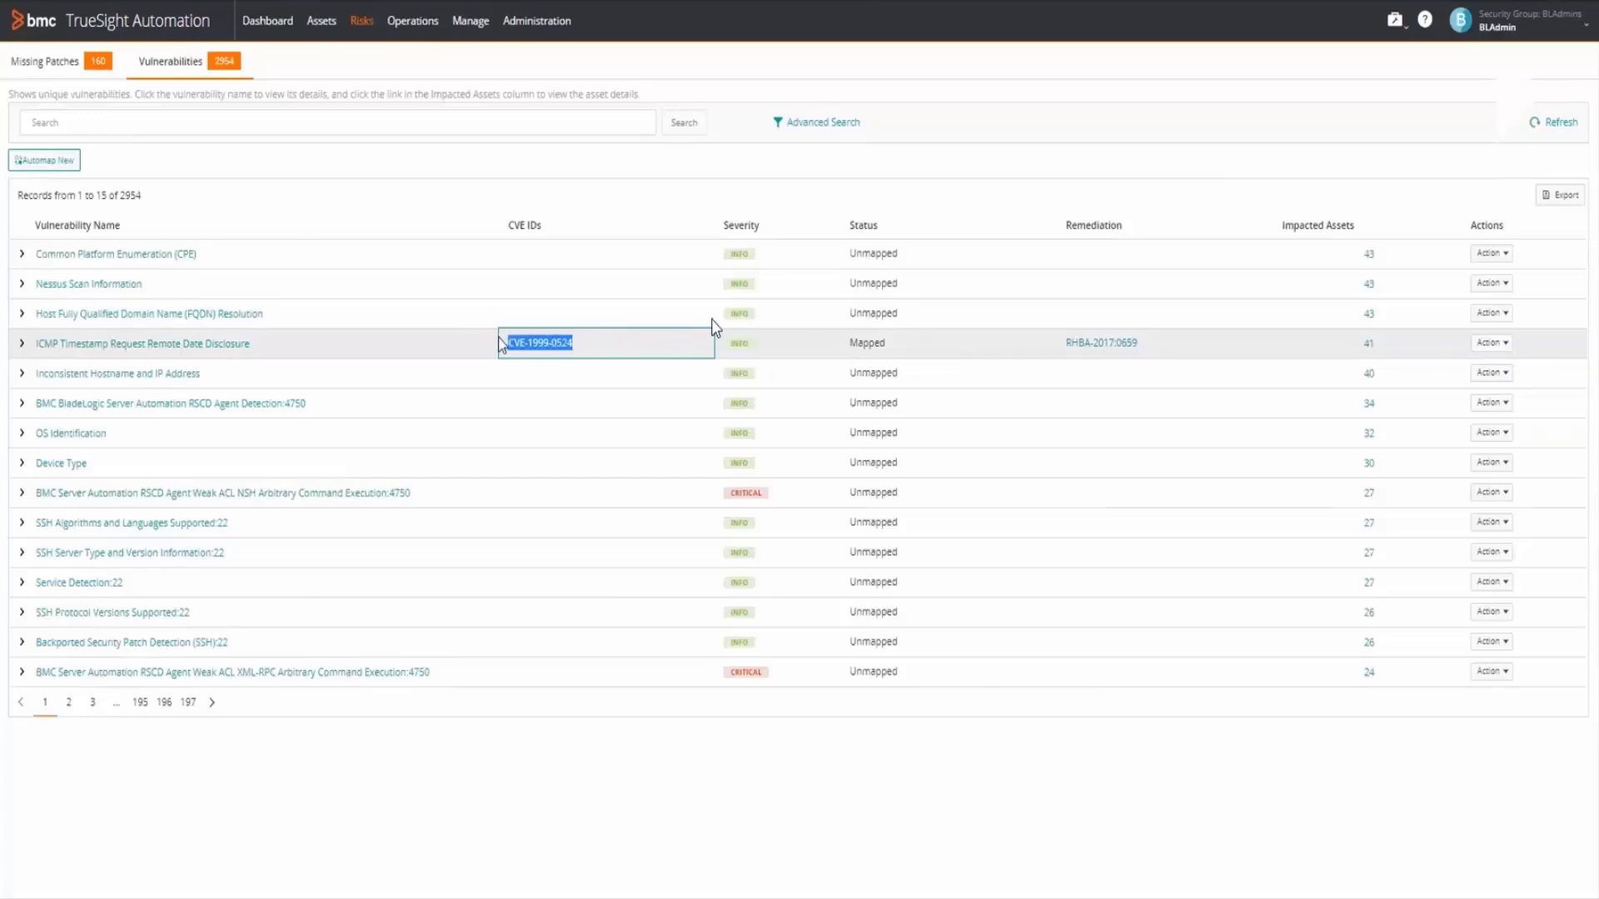
- Create a new remediation operation named CVE-1999-0524 and proceed to its remediation selection
click(414, 20)
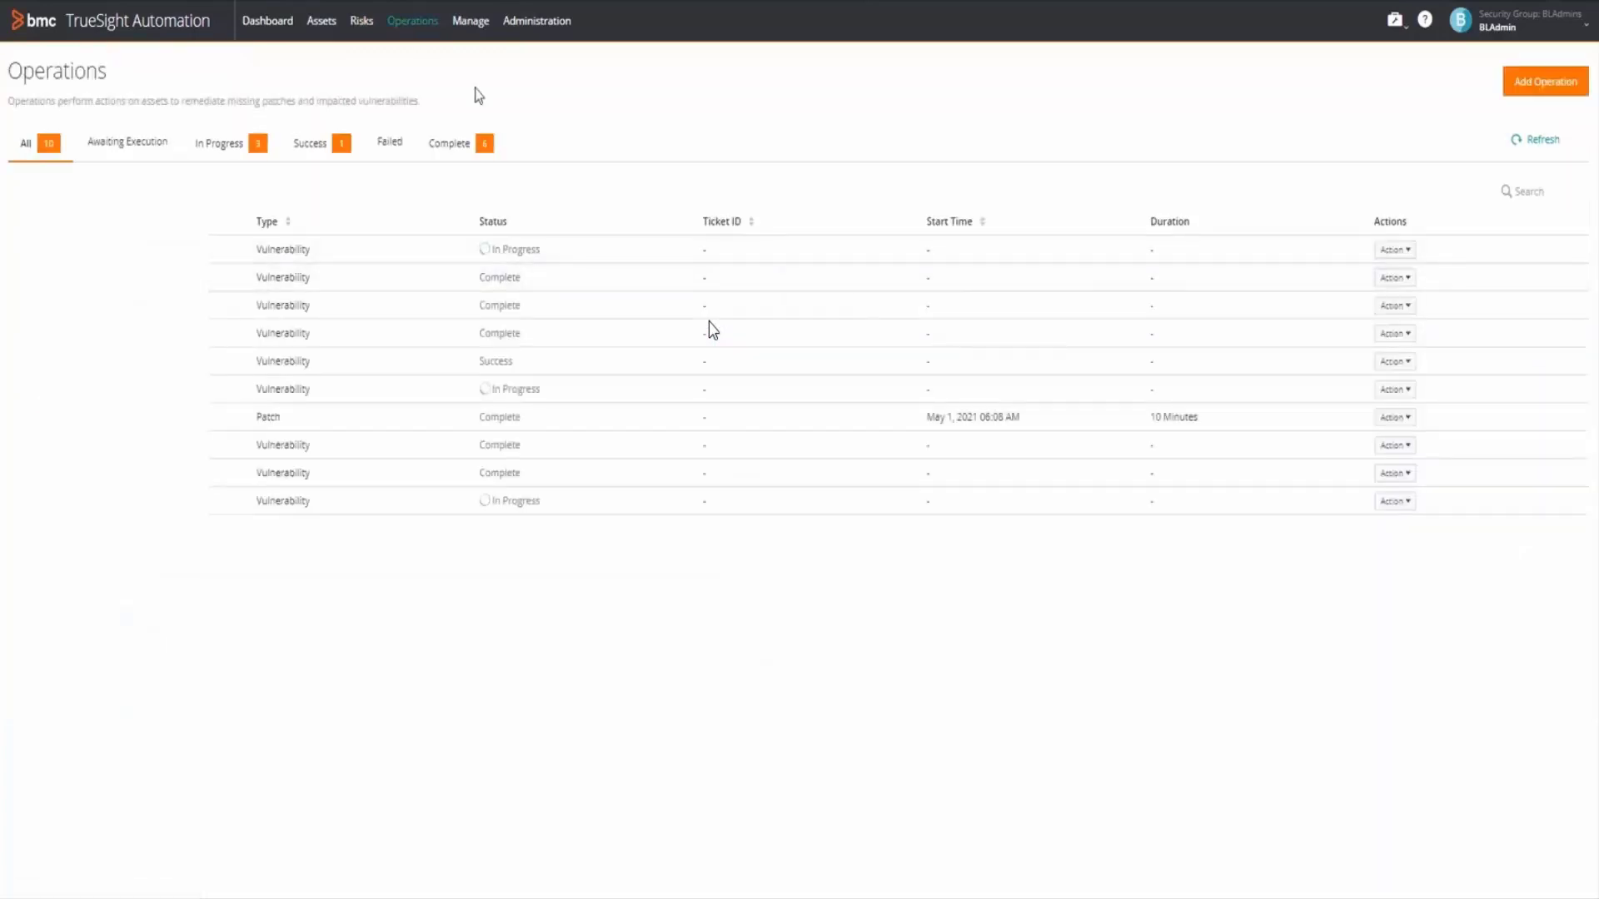
click(1550, 80)
click(535, 202)
click(492, 241)
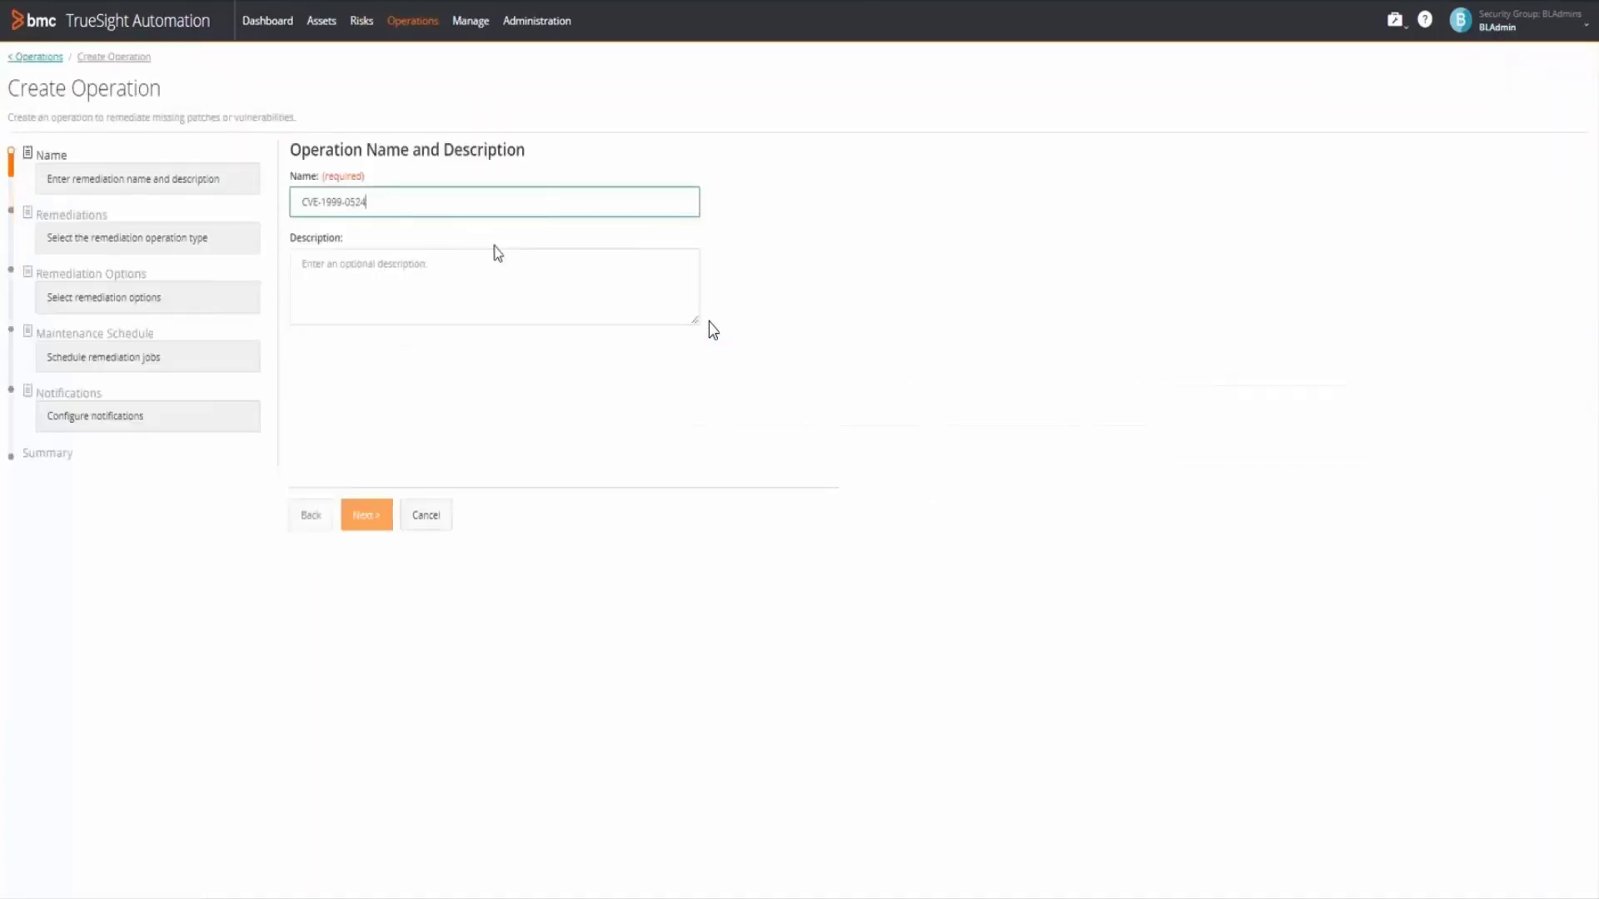
click(364, 514)
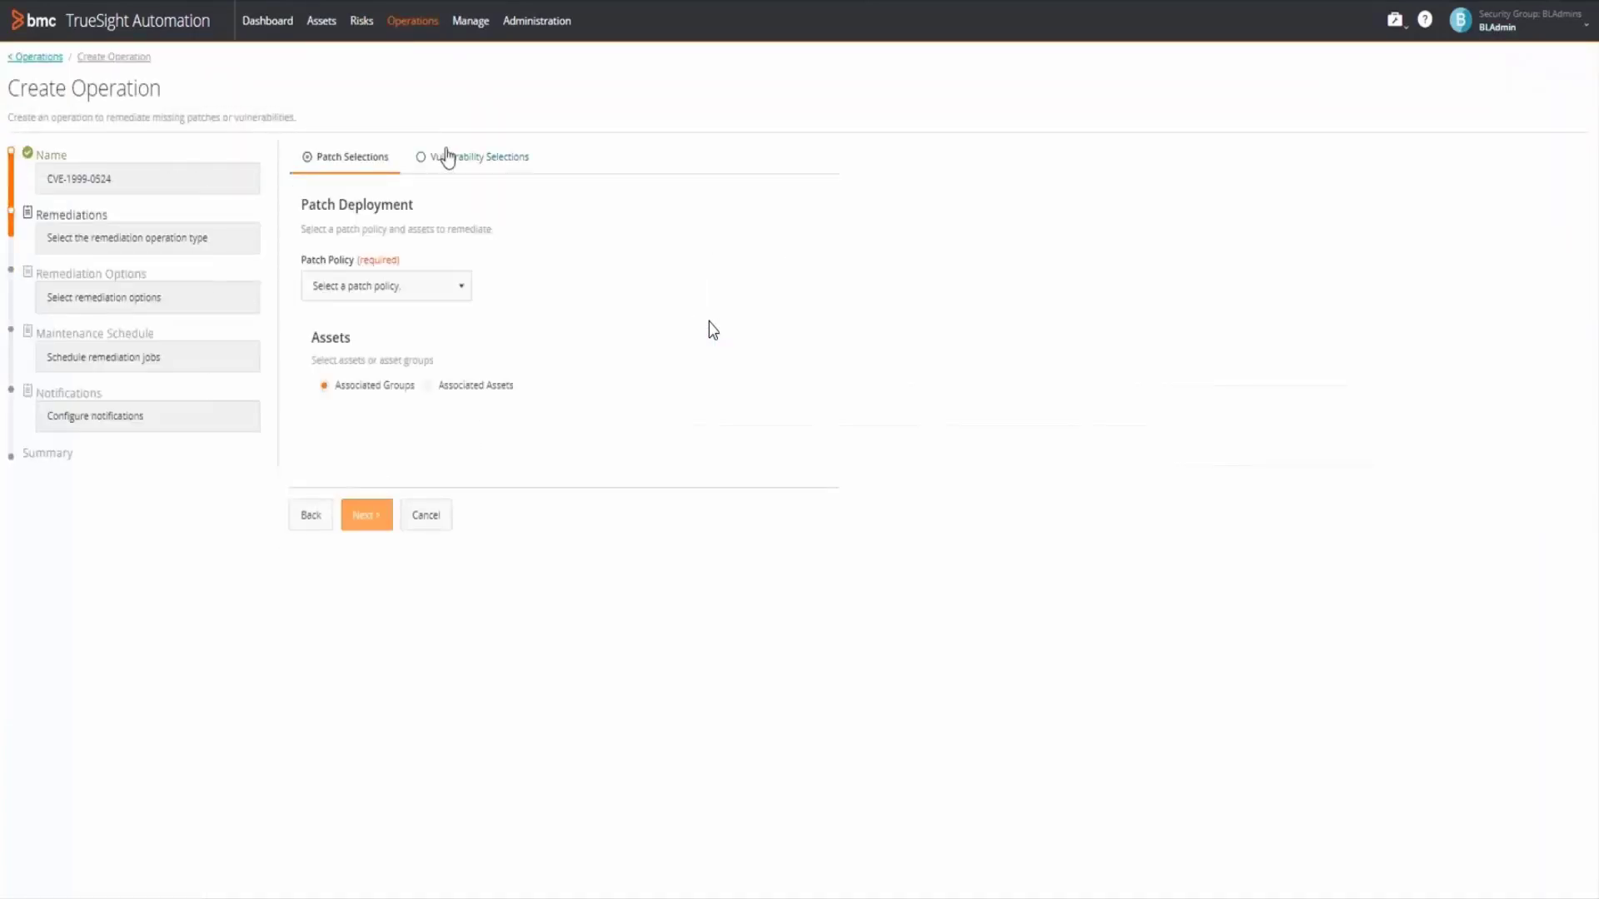
- Set the operation to remediate vulnerabilities and search for CVE-1999-0524 to select the affected assets
click(447, 157)
click(455, 276)
key(ctrl+v)
click(542, 275)
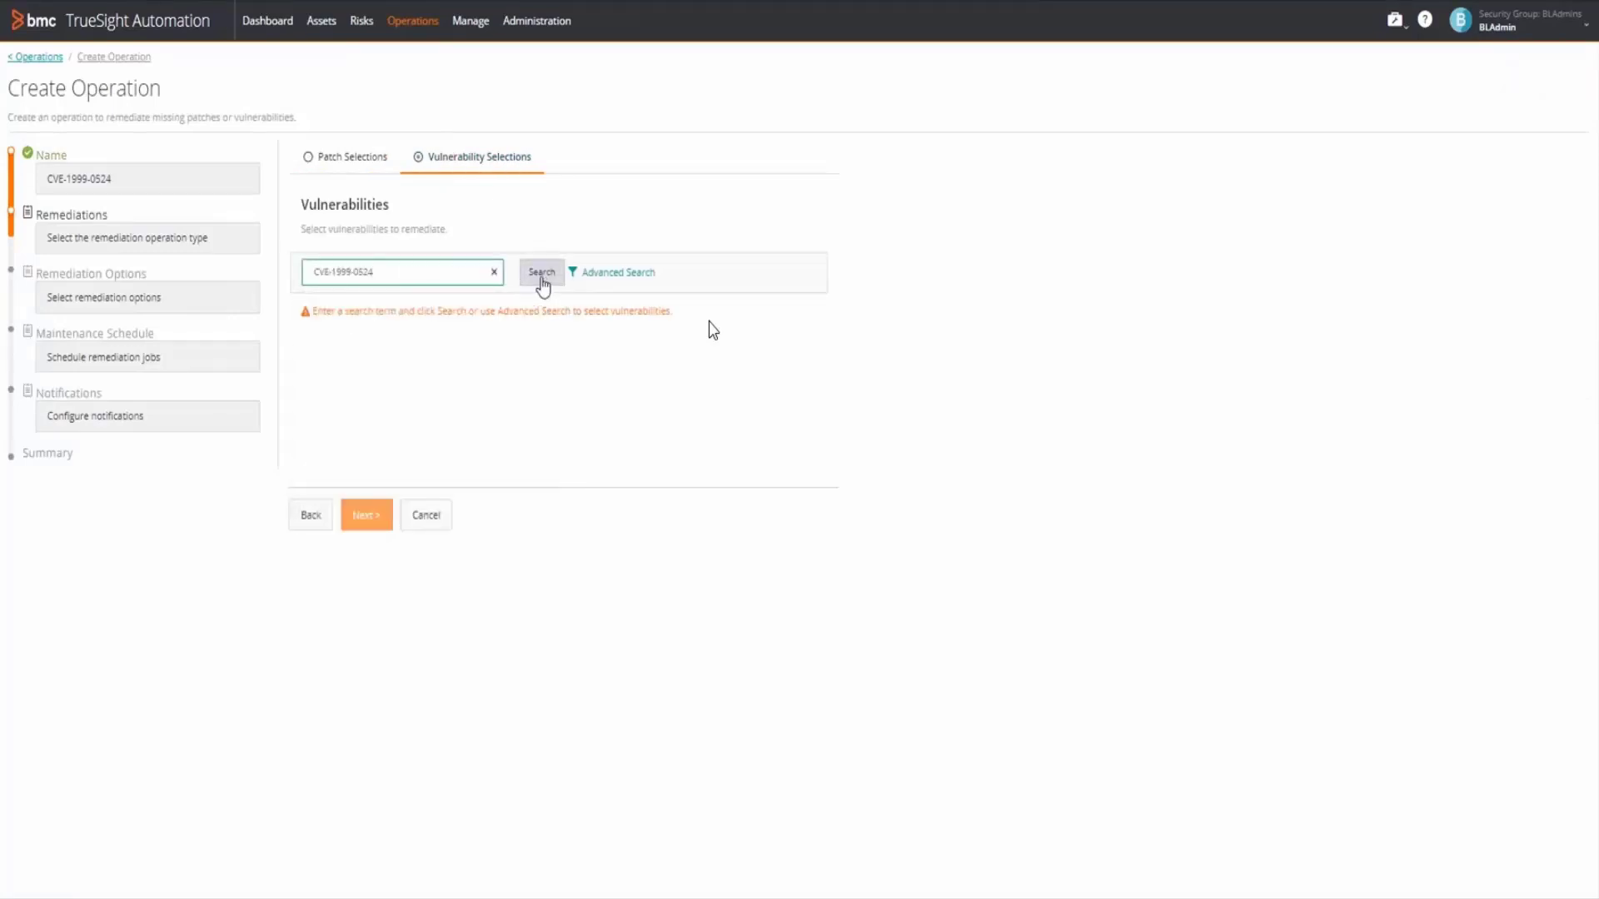
scroll(357, 558, down, 1)
scroll(358, 557, up, 1)
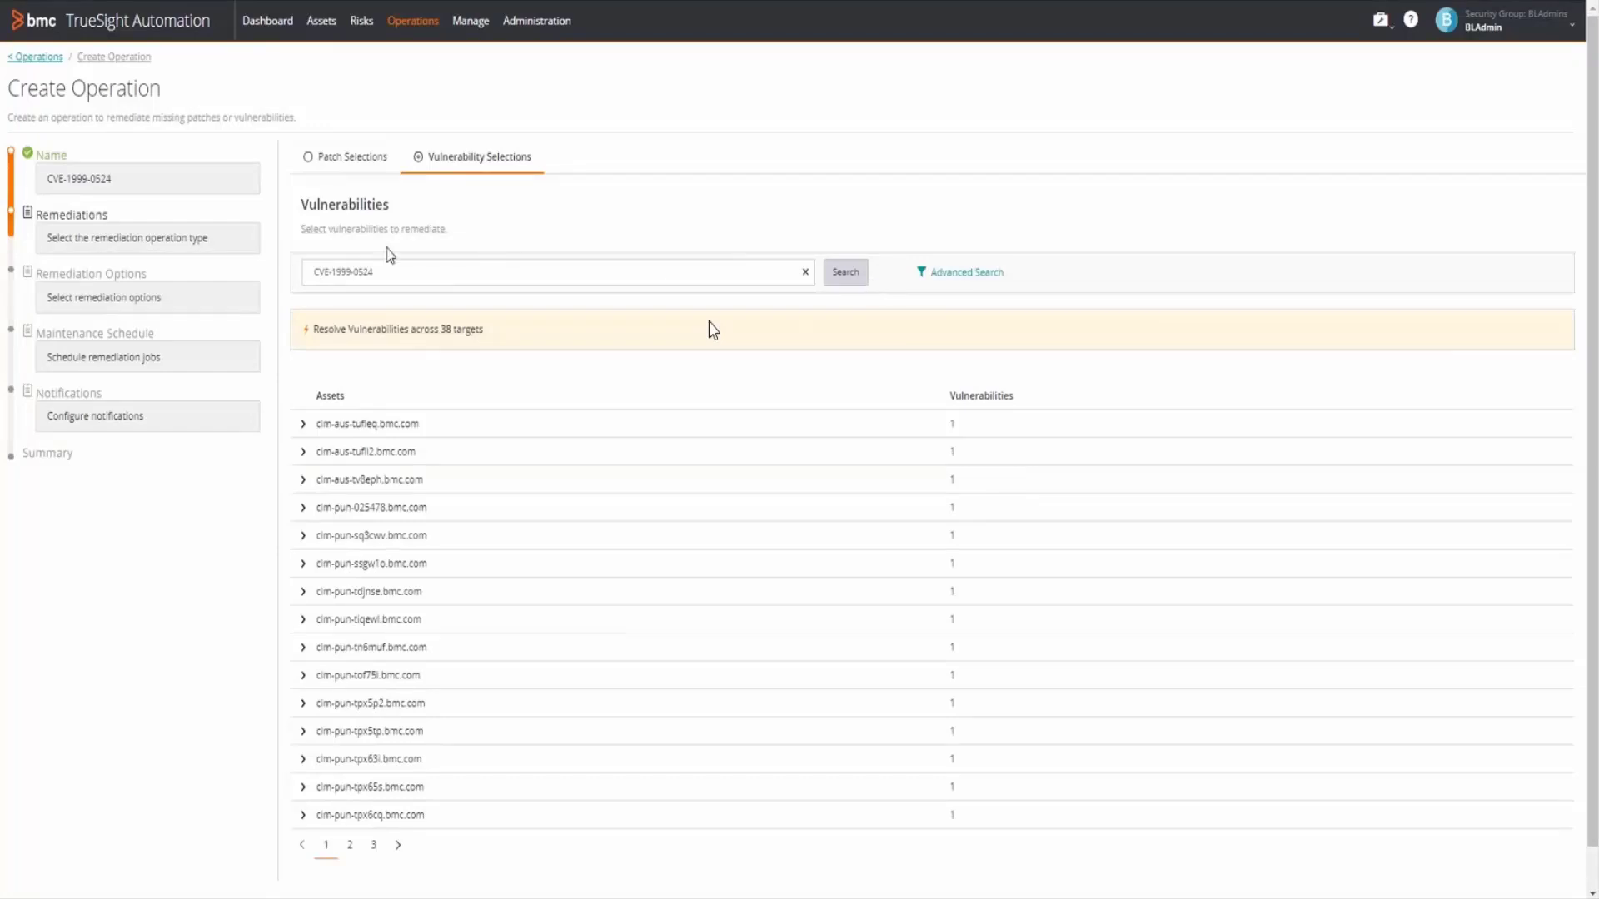
- Accept the vulnerability selection and set the patching job's reboot option to Do Not Reboot, proceeding to the maintenance schedule
scroll(390, 254, down, 1)
click(364, 888)
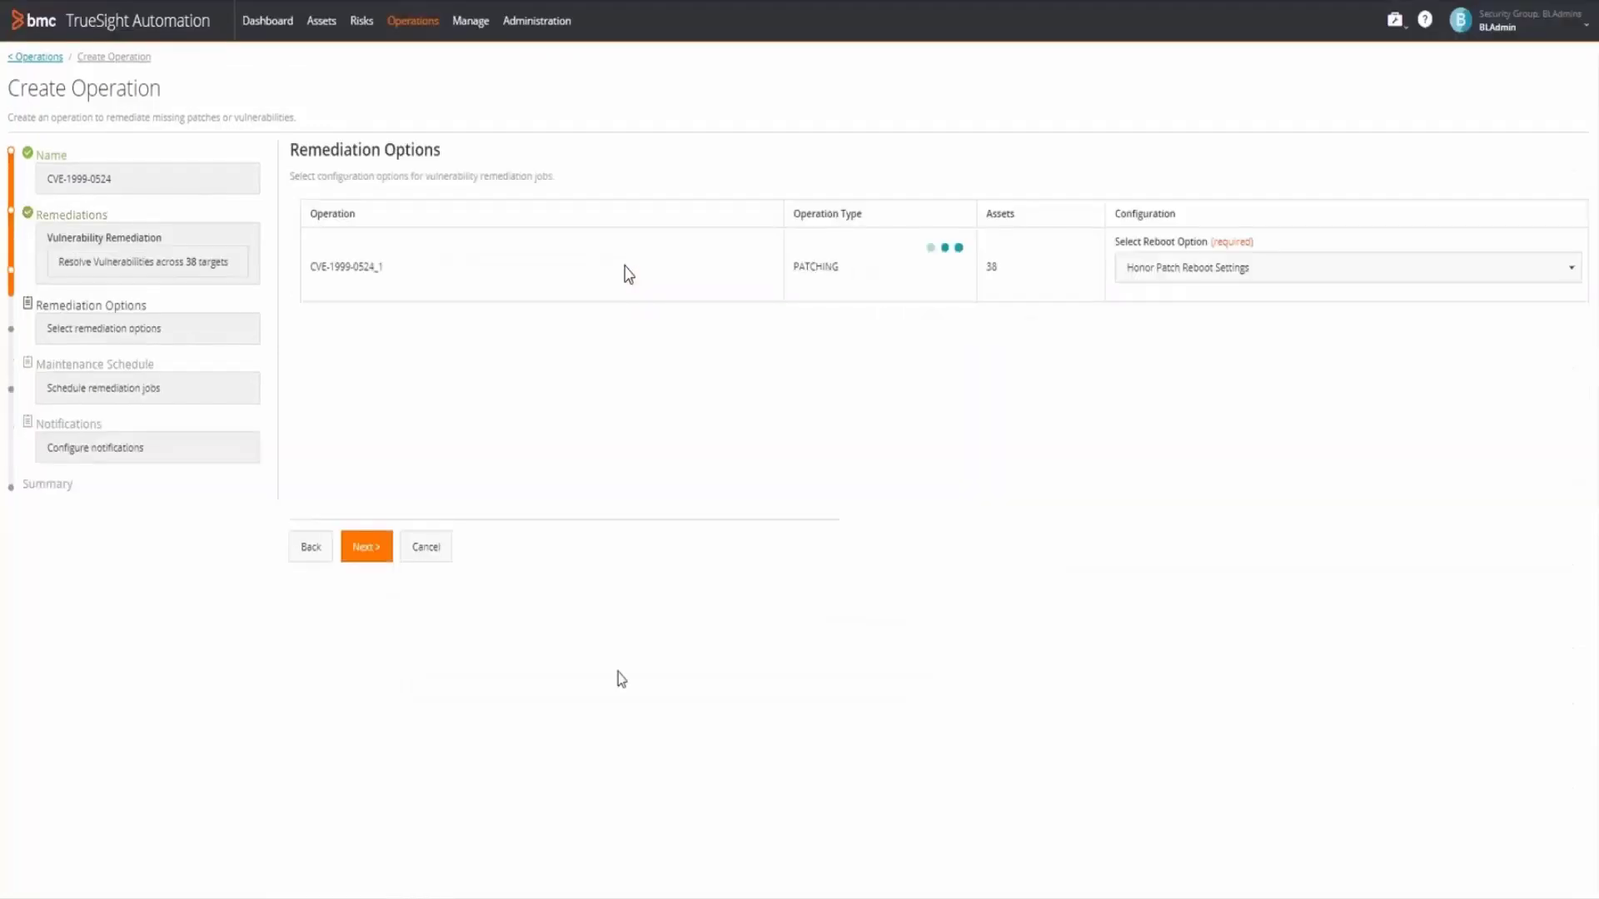
drag(793, 277, 831, 267)
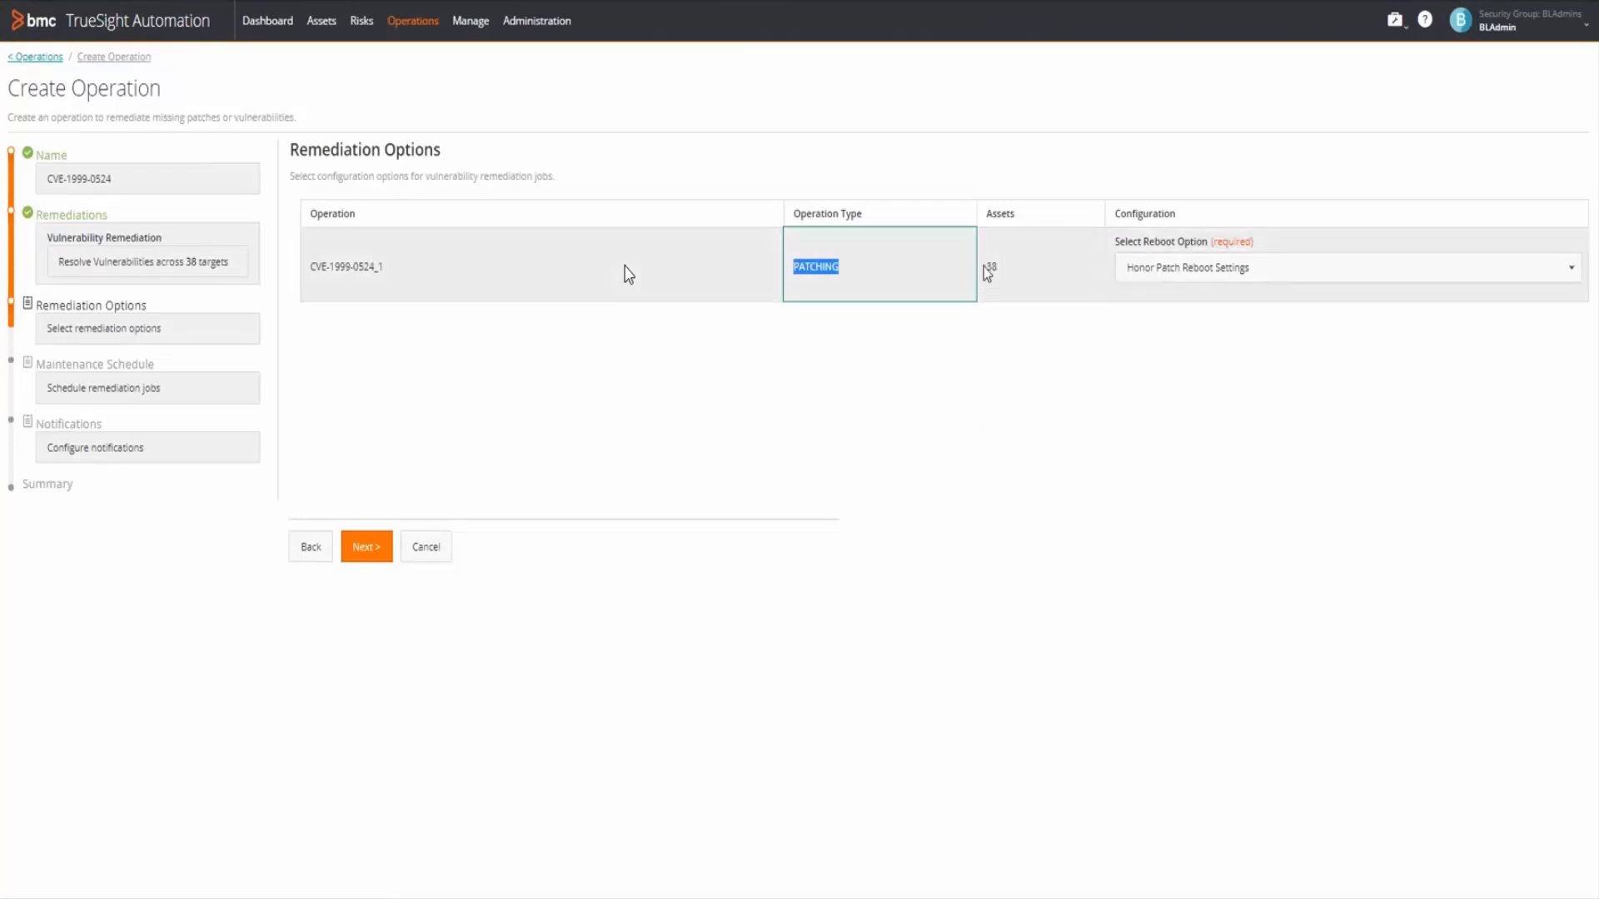
click(1215, 282)
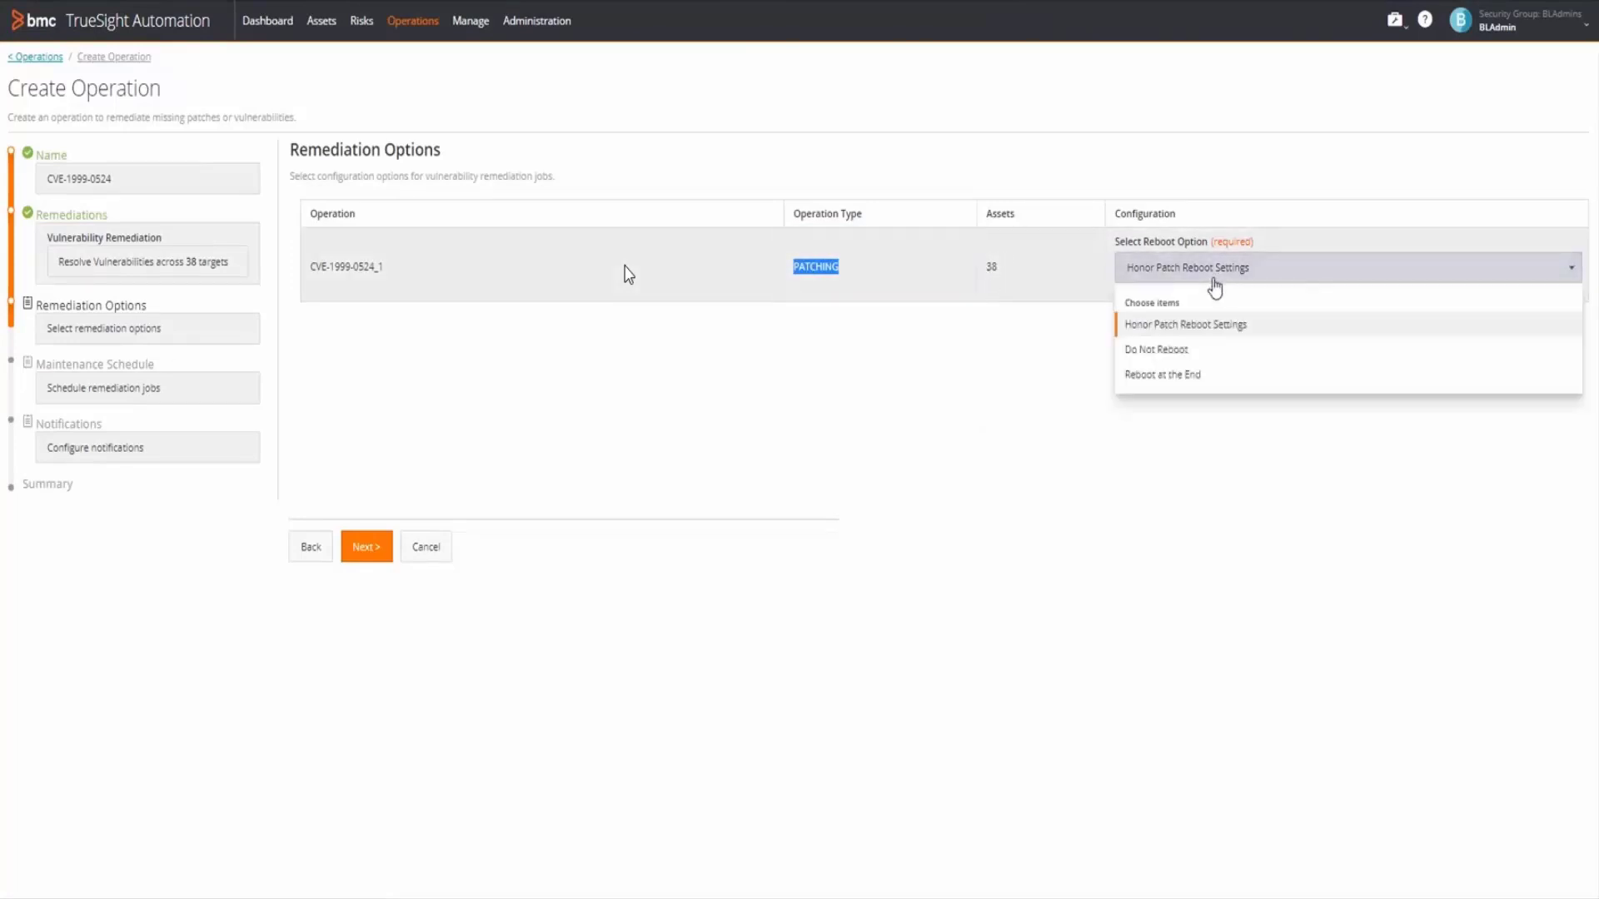
click(1171, 351)
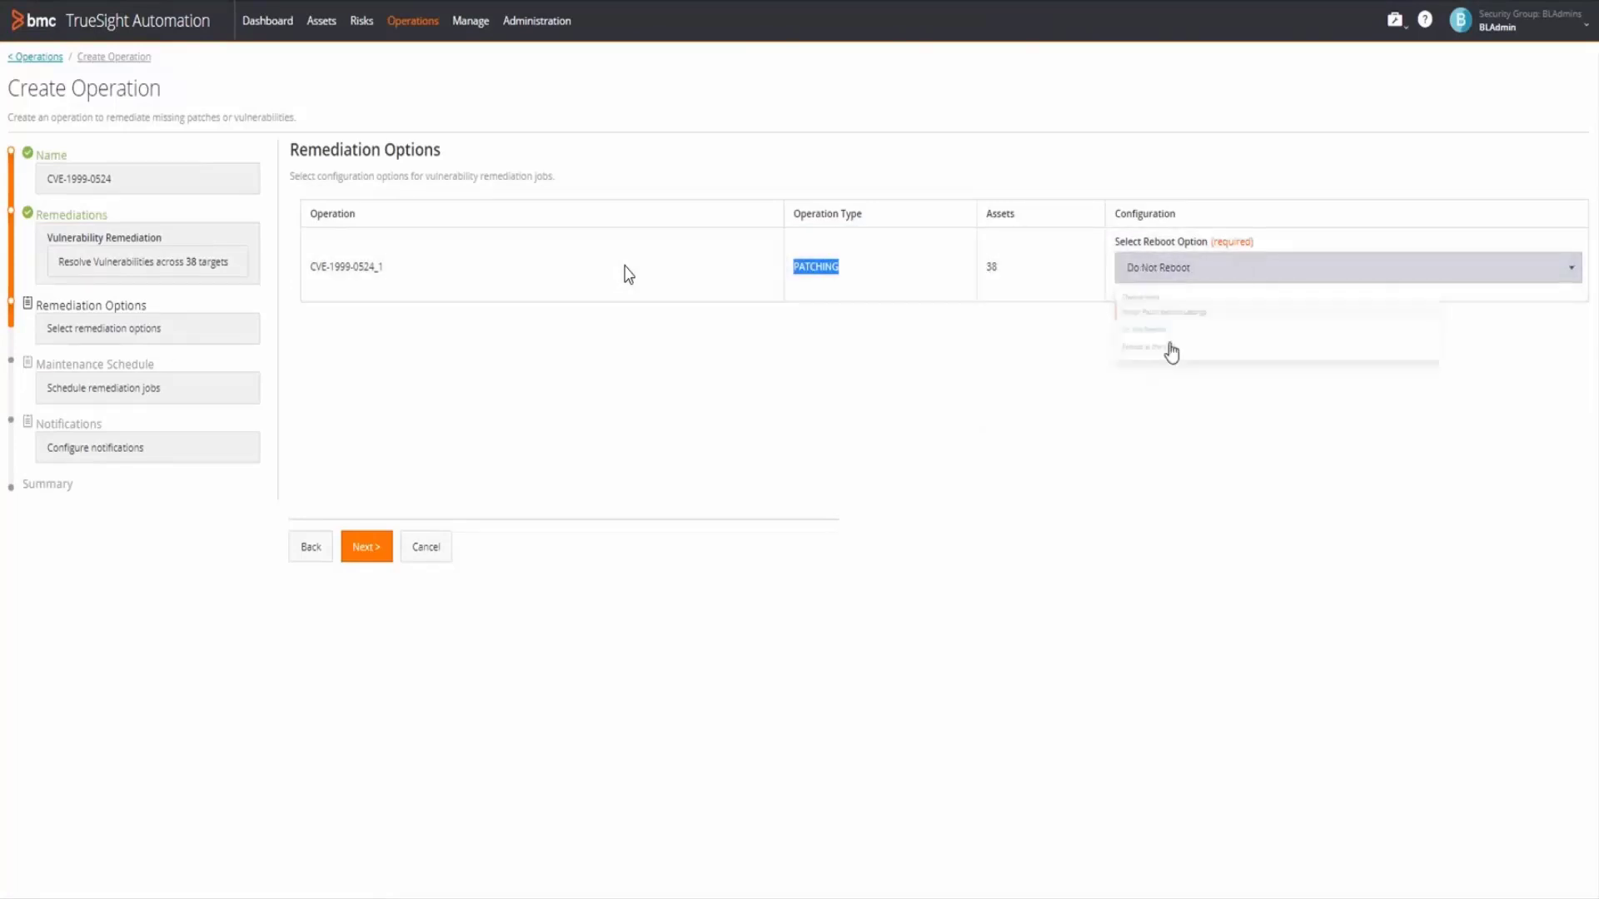
click(368, 553)
- Choose "I will do it later" for the maintenance window, skip notifications and finish creating the operation
click(340, 328)
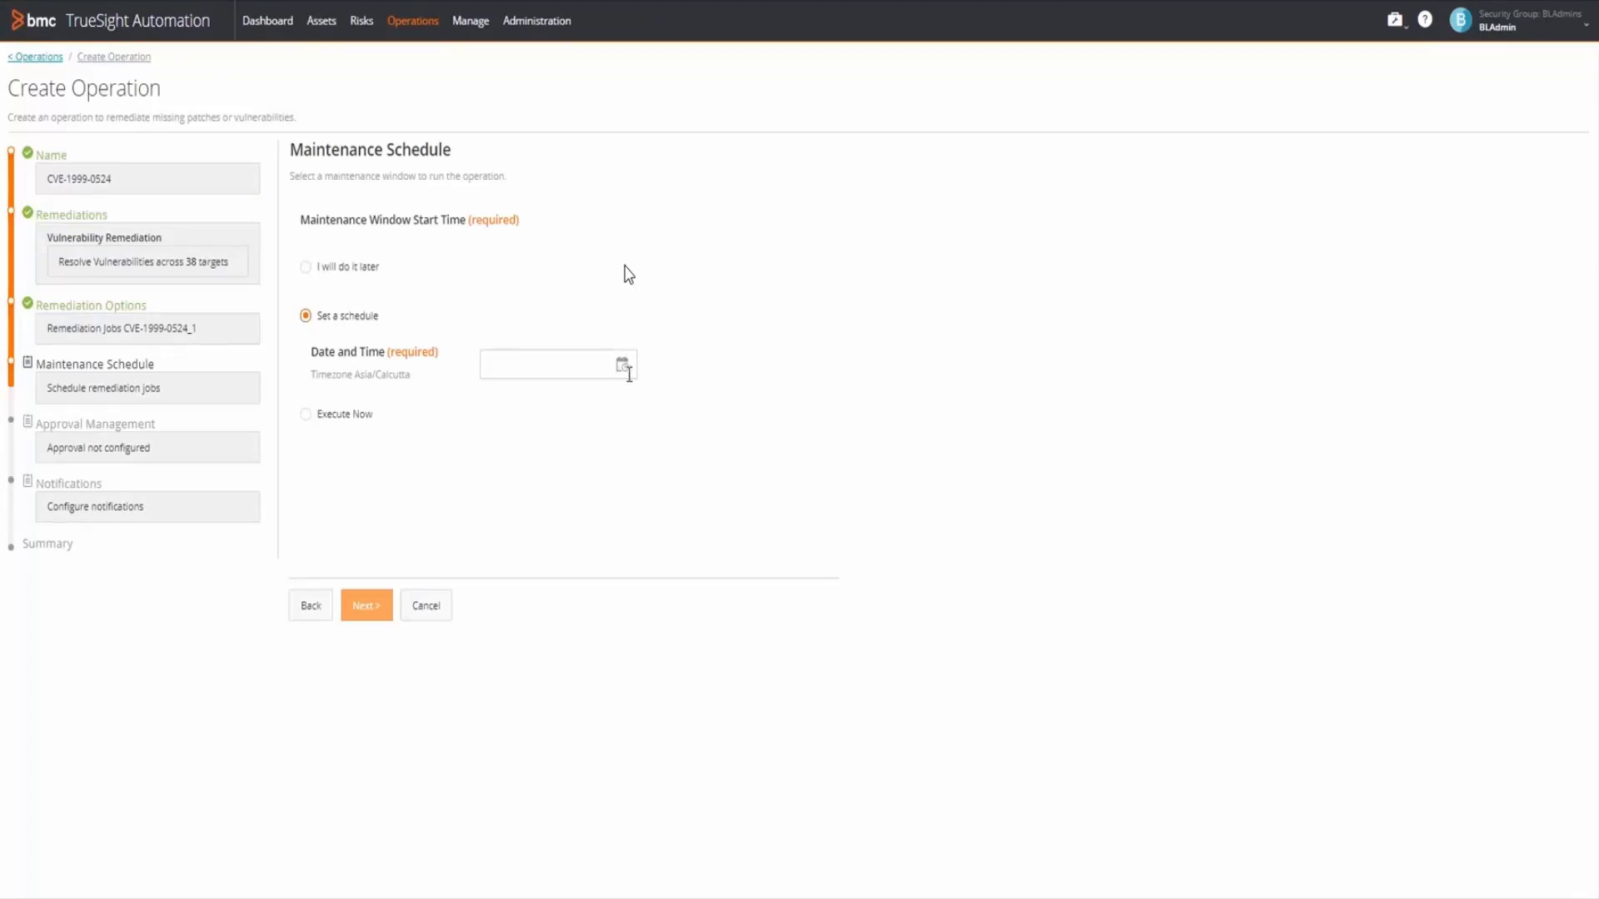
click(306, 267)
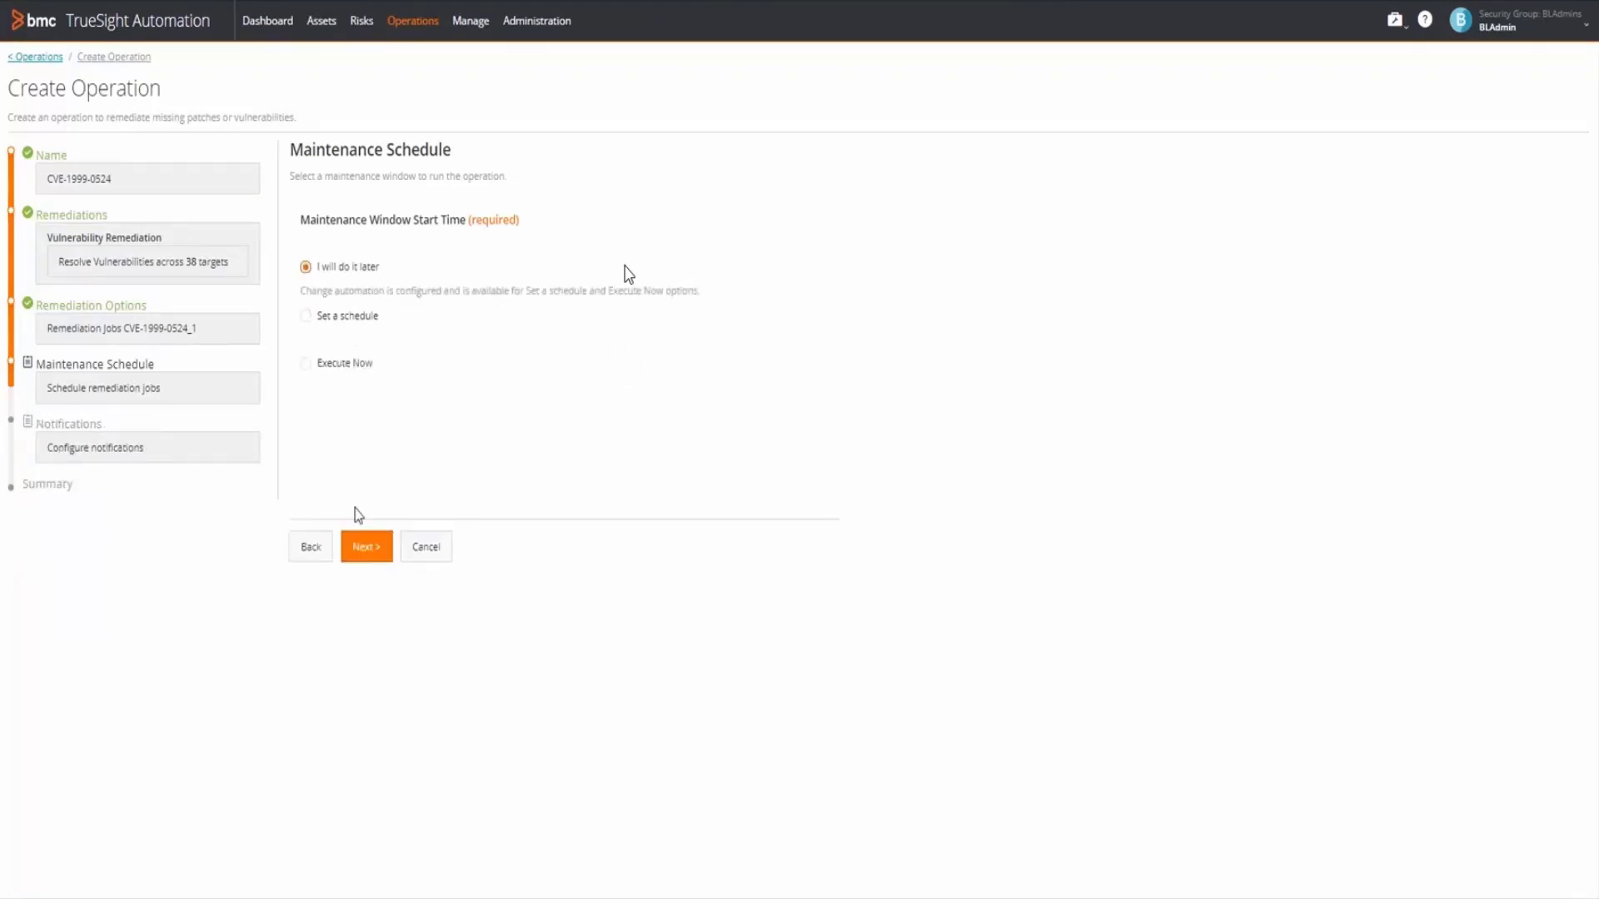
click(363, 550)
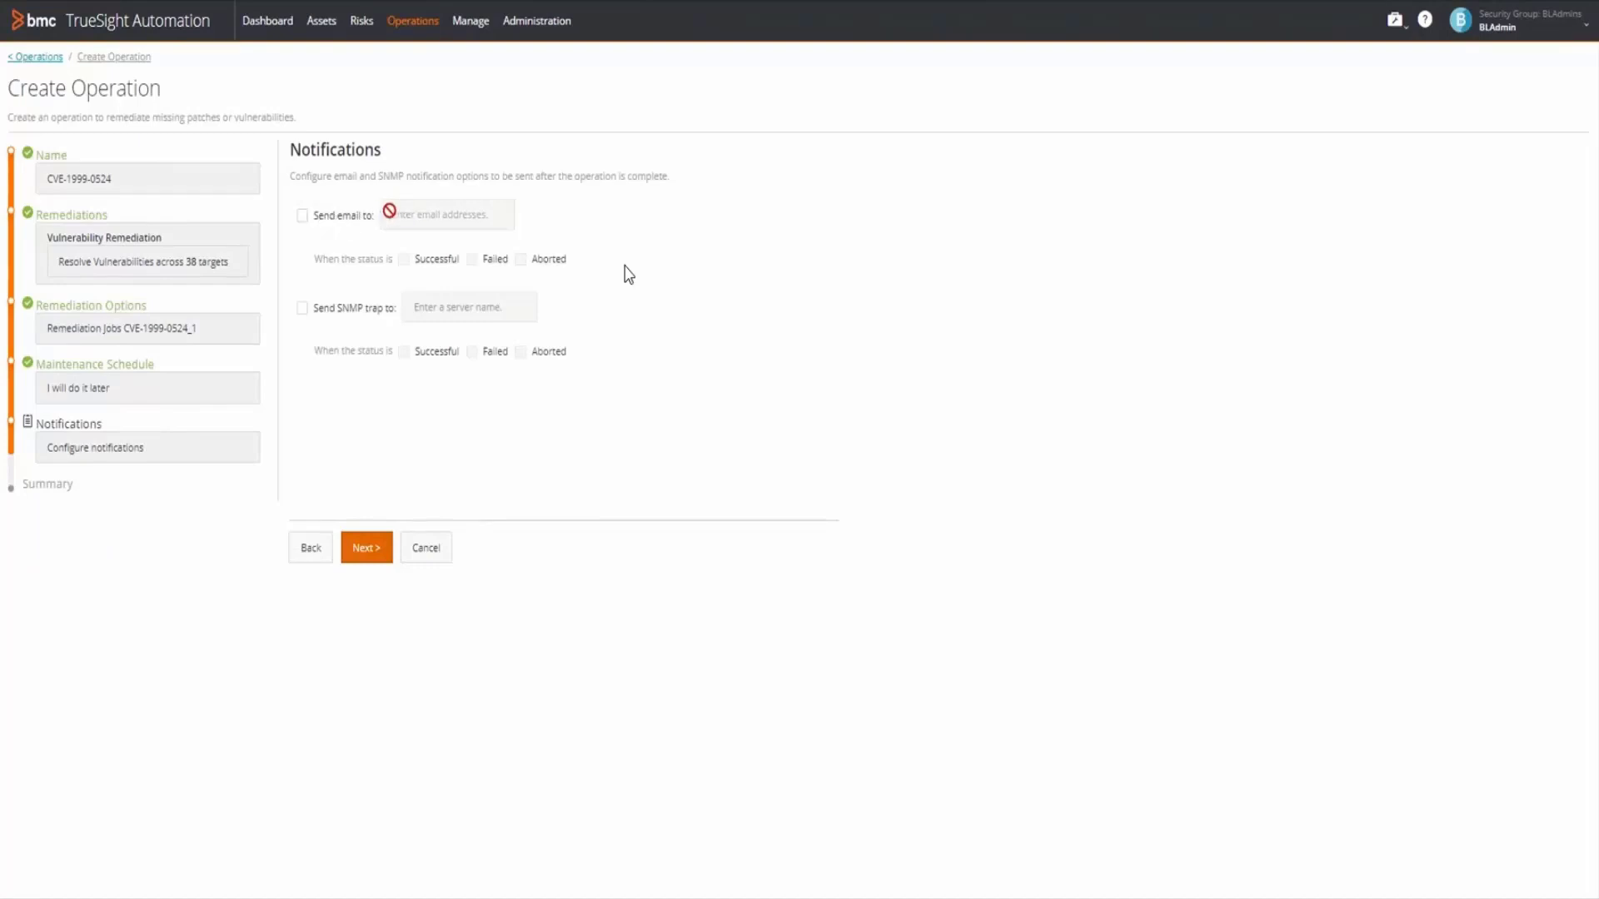
click(365, 550)
click(365, 552)
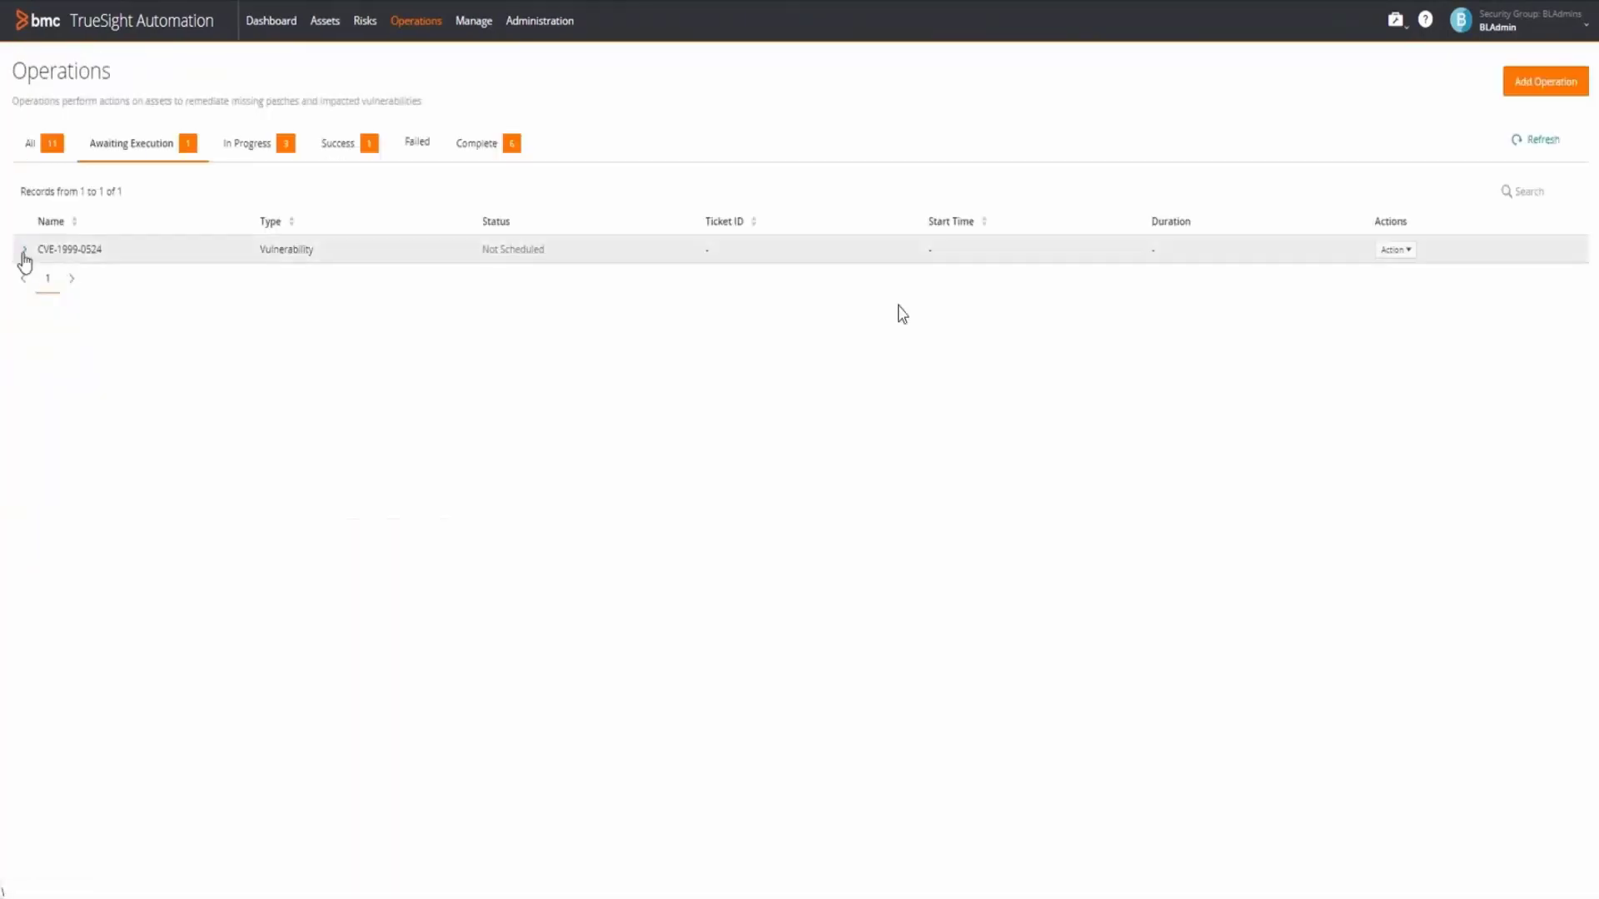
- Expand the CVE-1999-0524 operation and open the available actions for its patching job
click(26, 250)
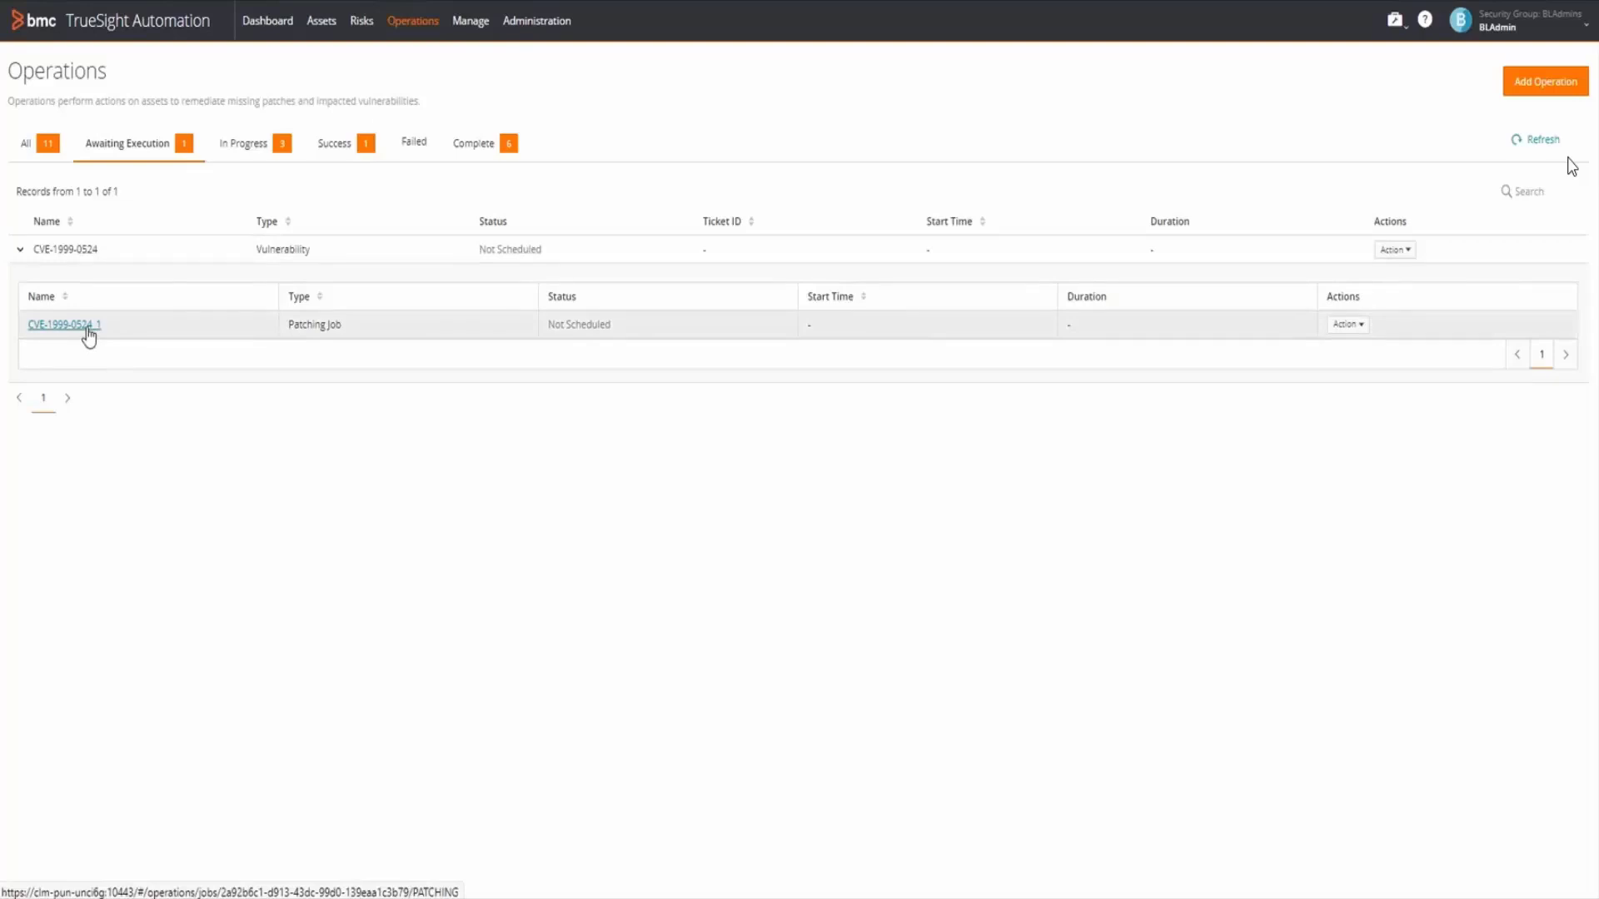
click(1347, 324)
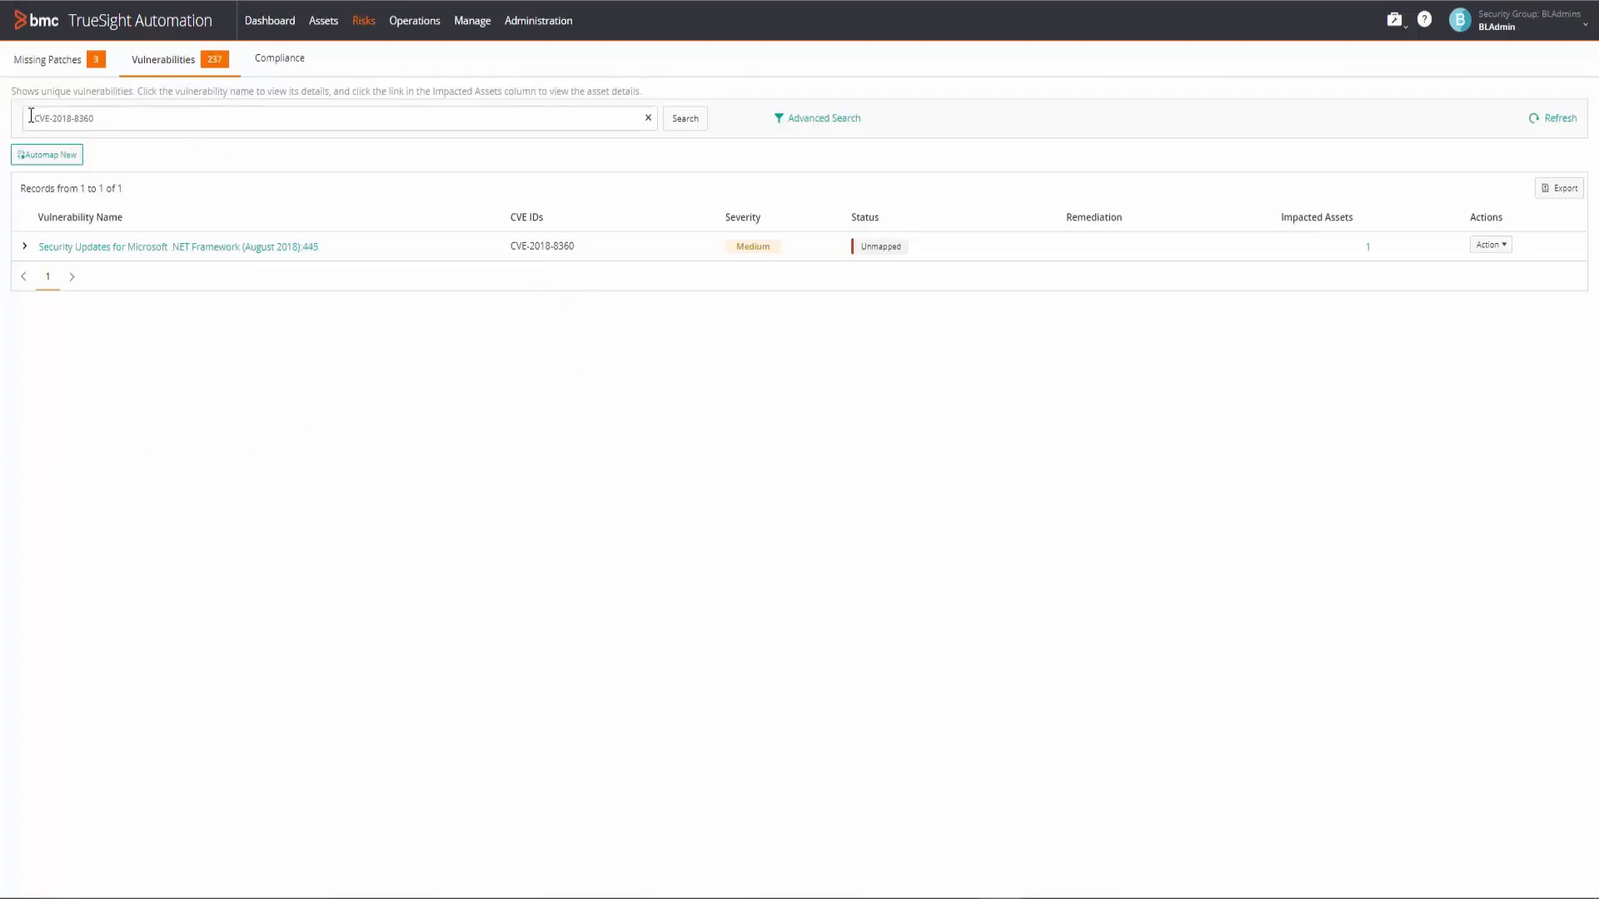
- Search the vulnerabilities for CVE-2018-8360, check its mapping status and select the CVE ID
drag(31, 115, 91, 119)
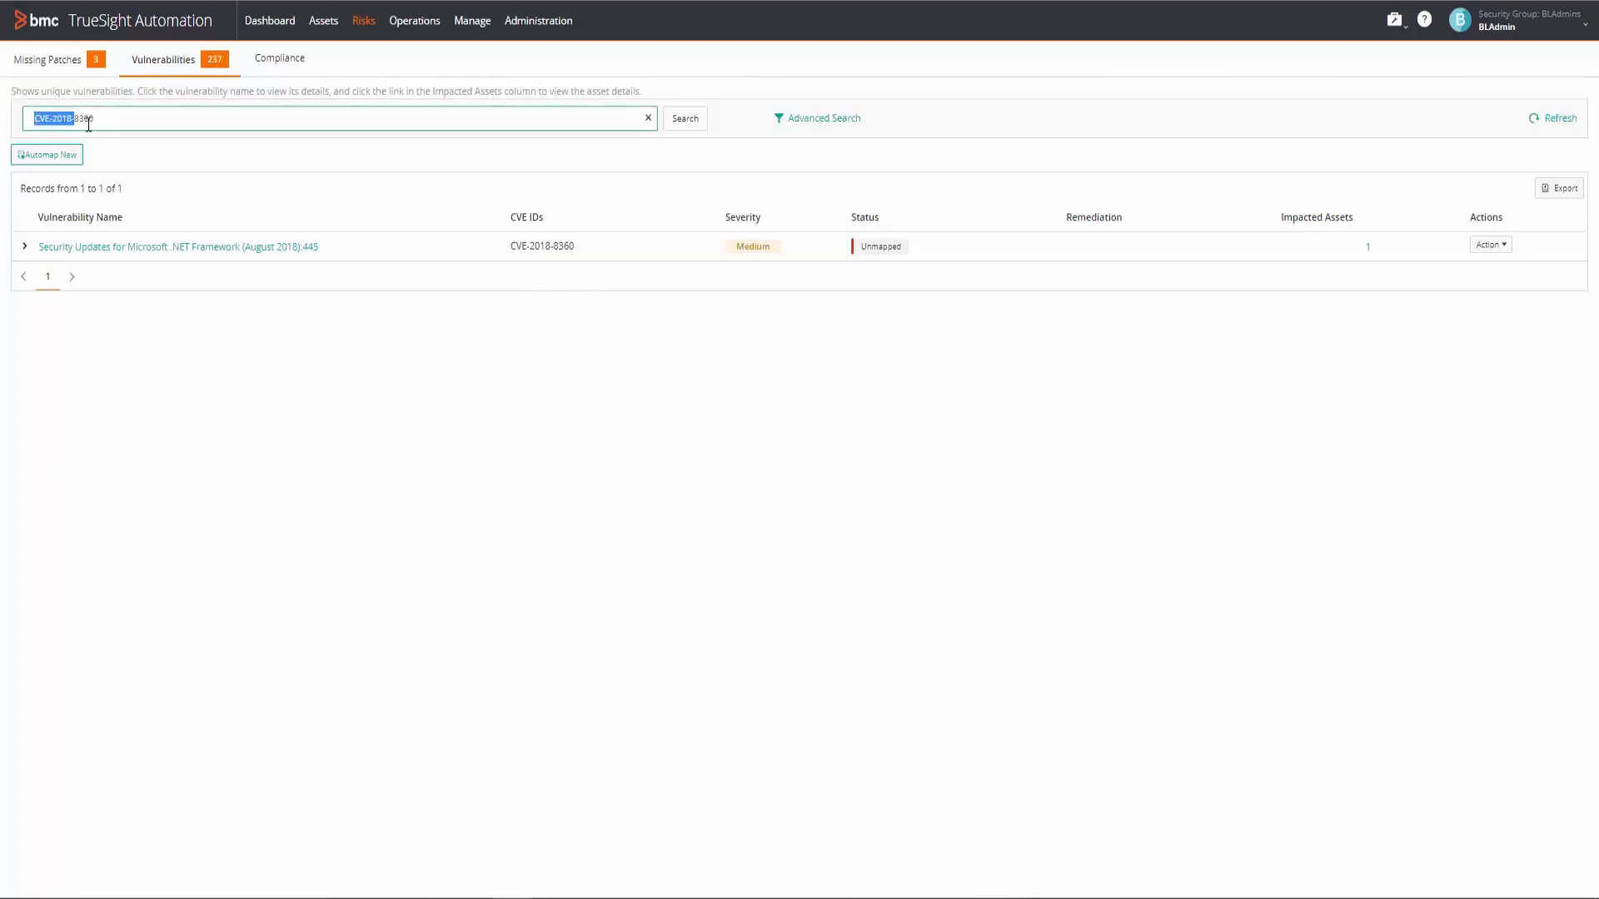
click(692, 131)
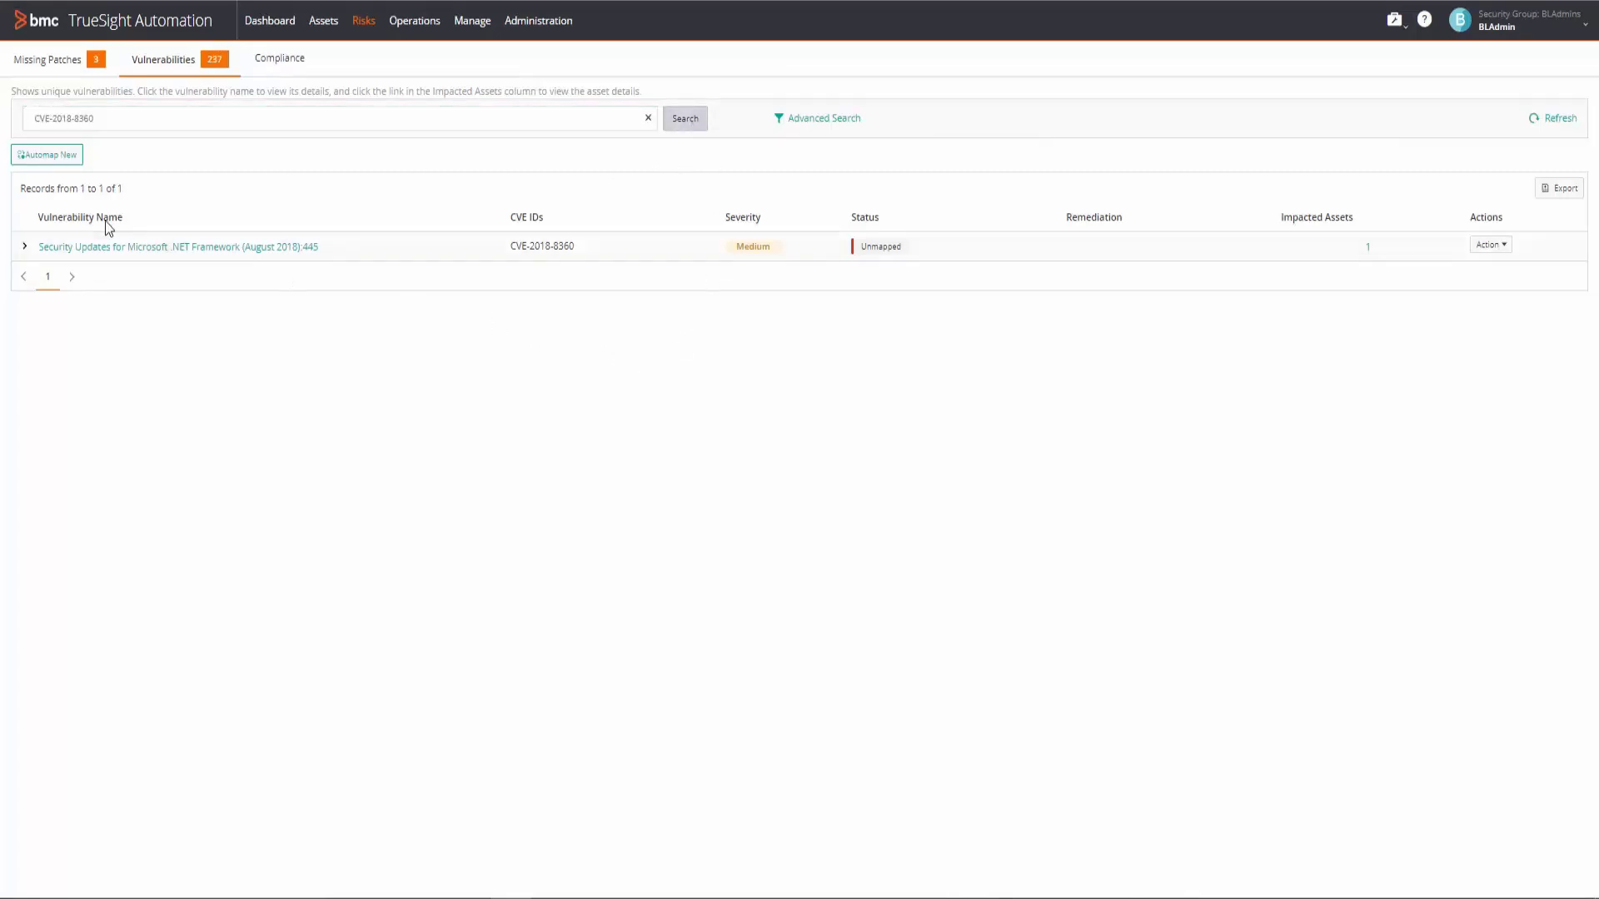
click(863, 245)
drag(863, 245, 921, 246)
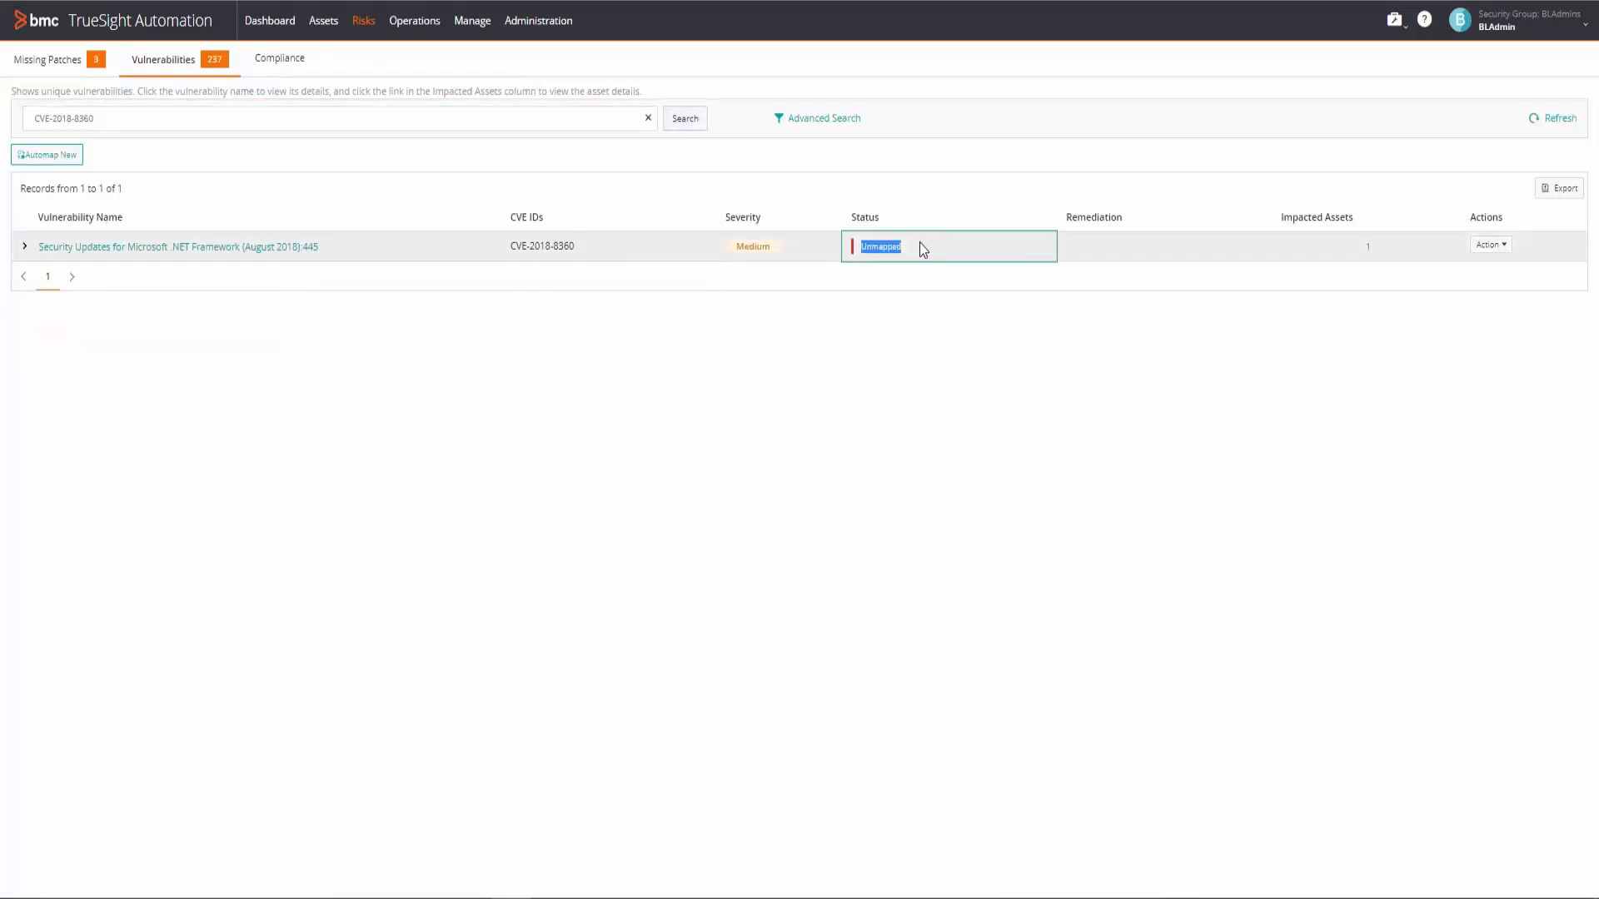
click(138, 117)
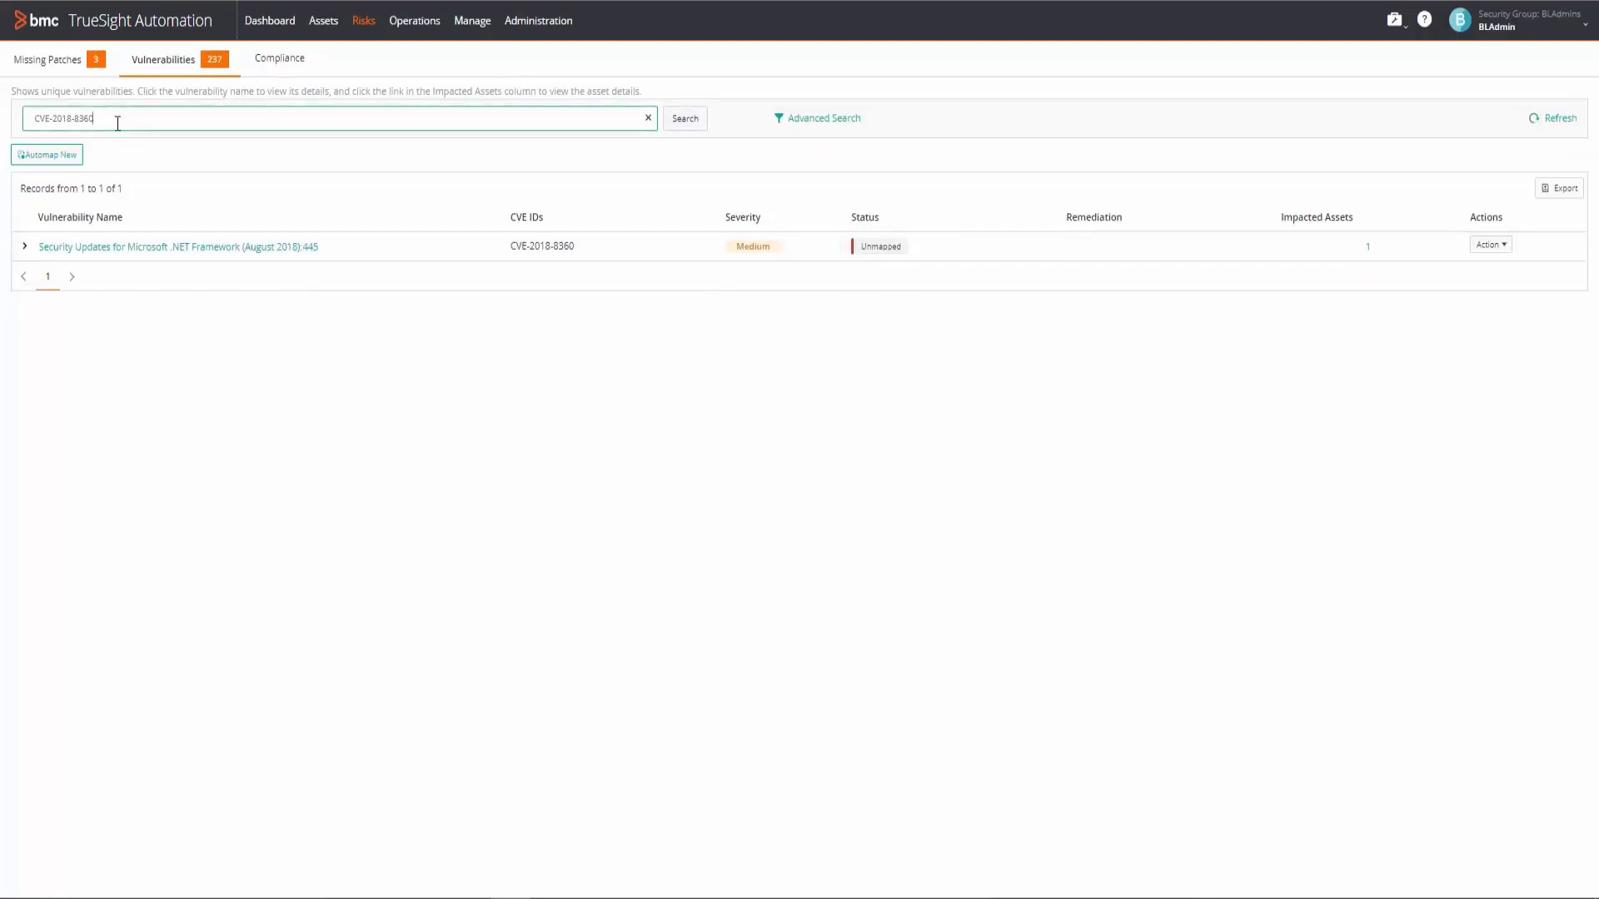
drag(92, 118, 29, 124)
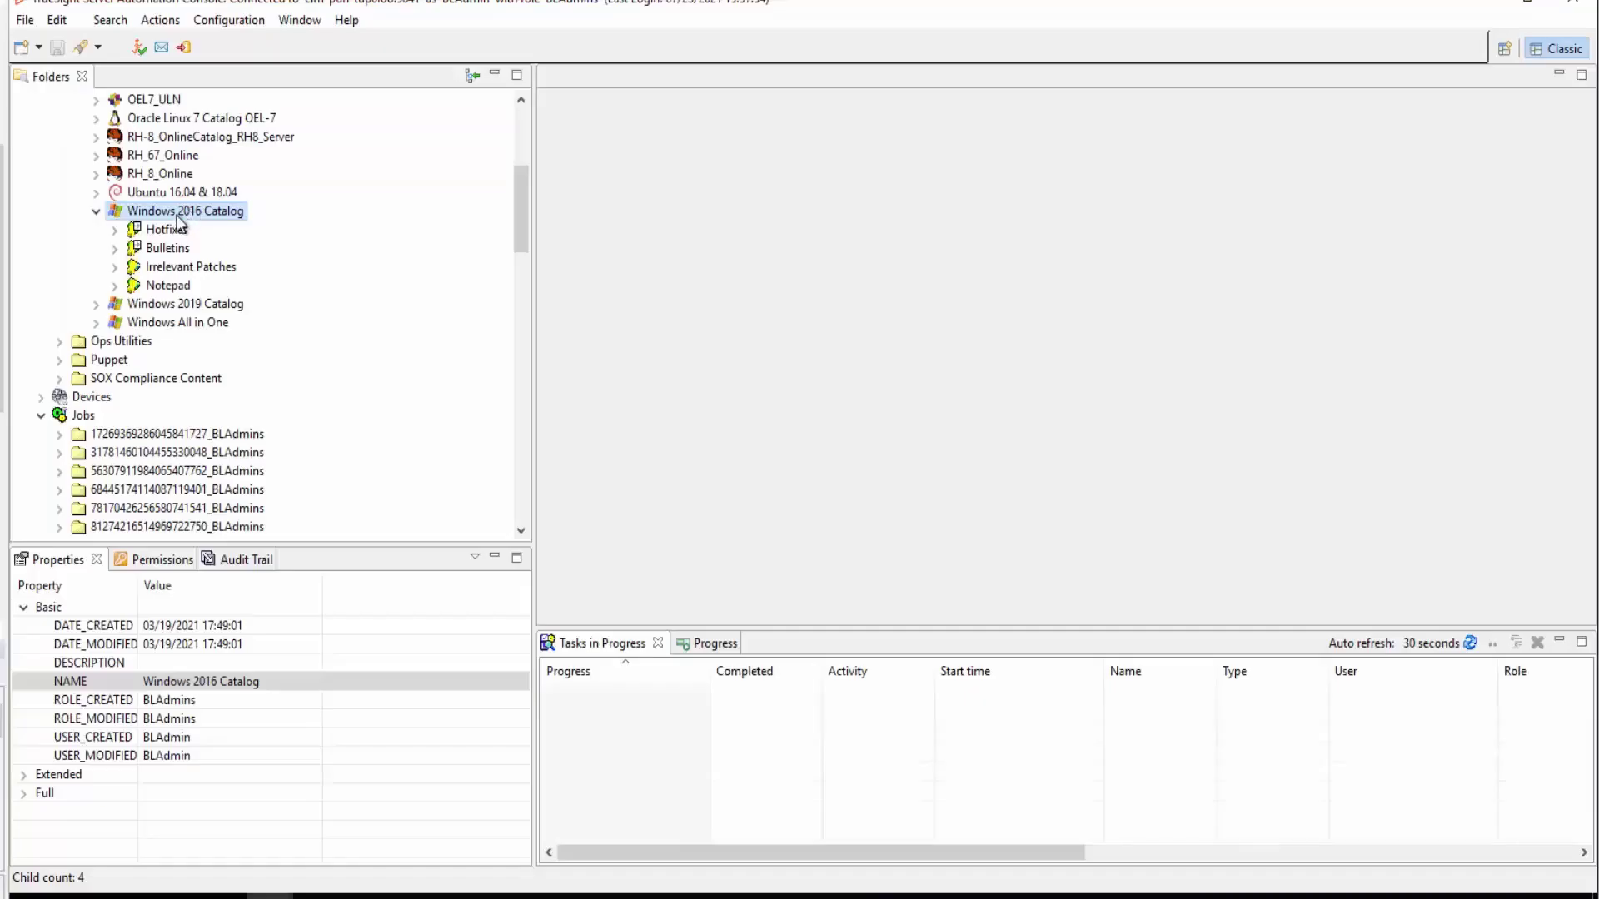
- Create a smart group CVE-2018-8360 in Windows 2016 Catalog for hotfixes whose CVE_ID contains CVE-2018-8360, and view its patches
right_click(177, 216)
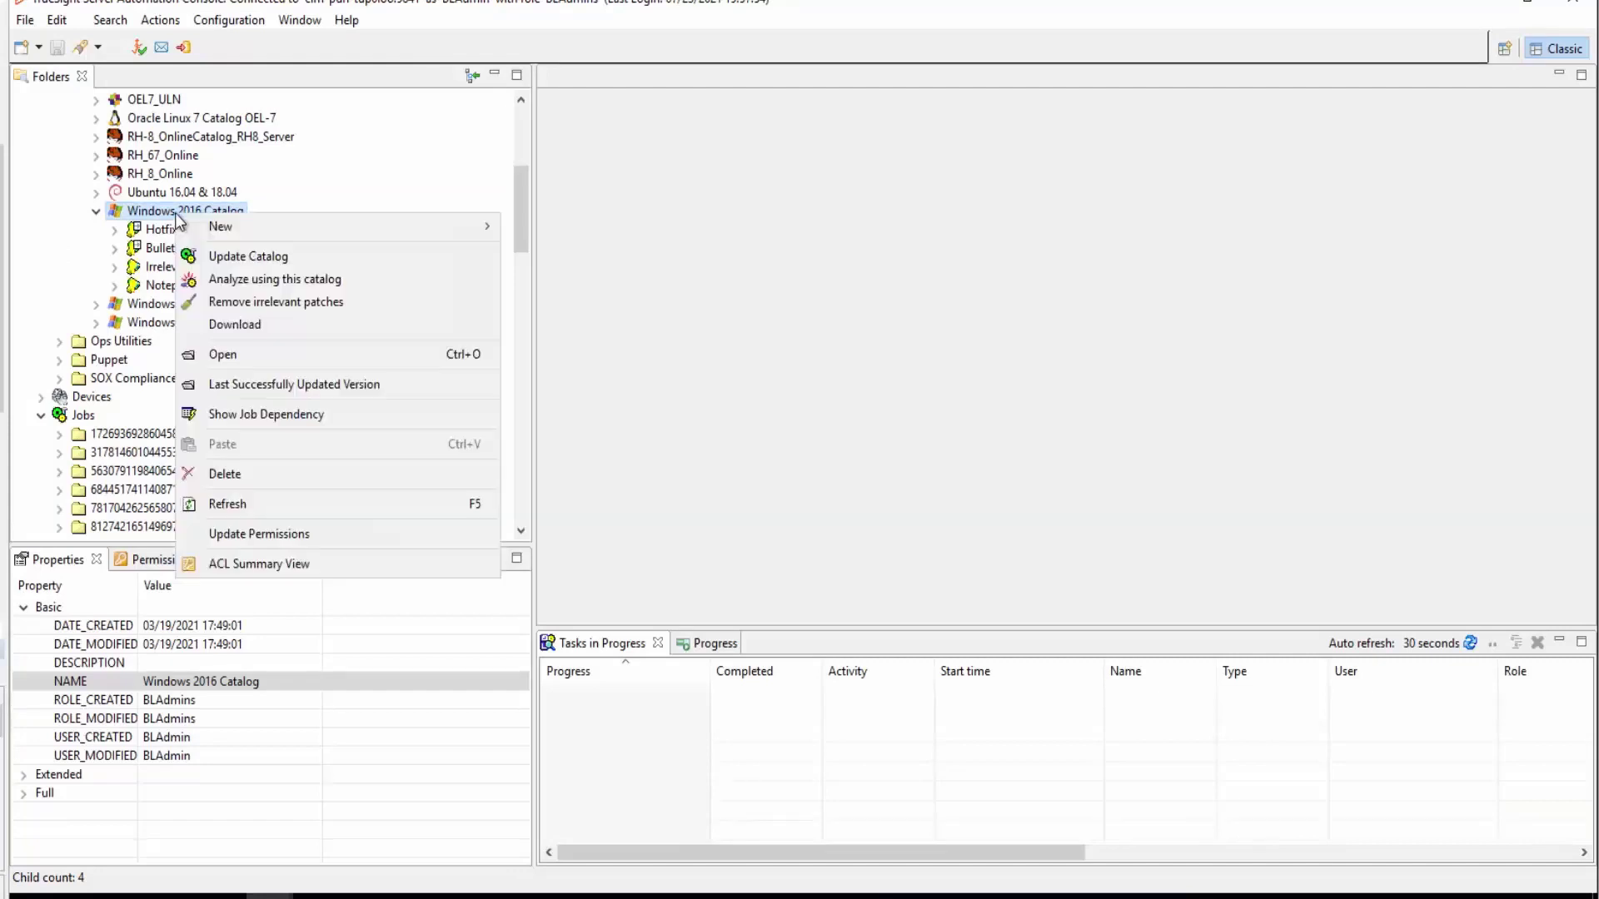
mouse_move(221, 228)
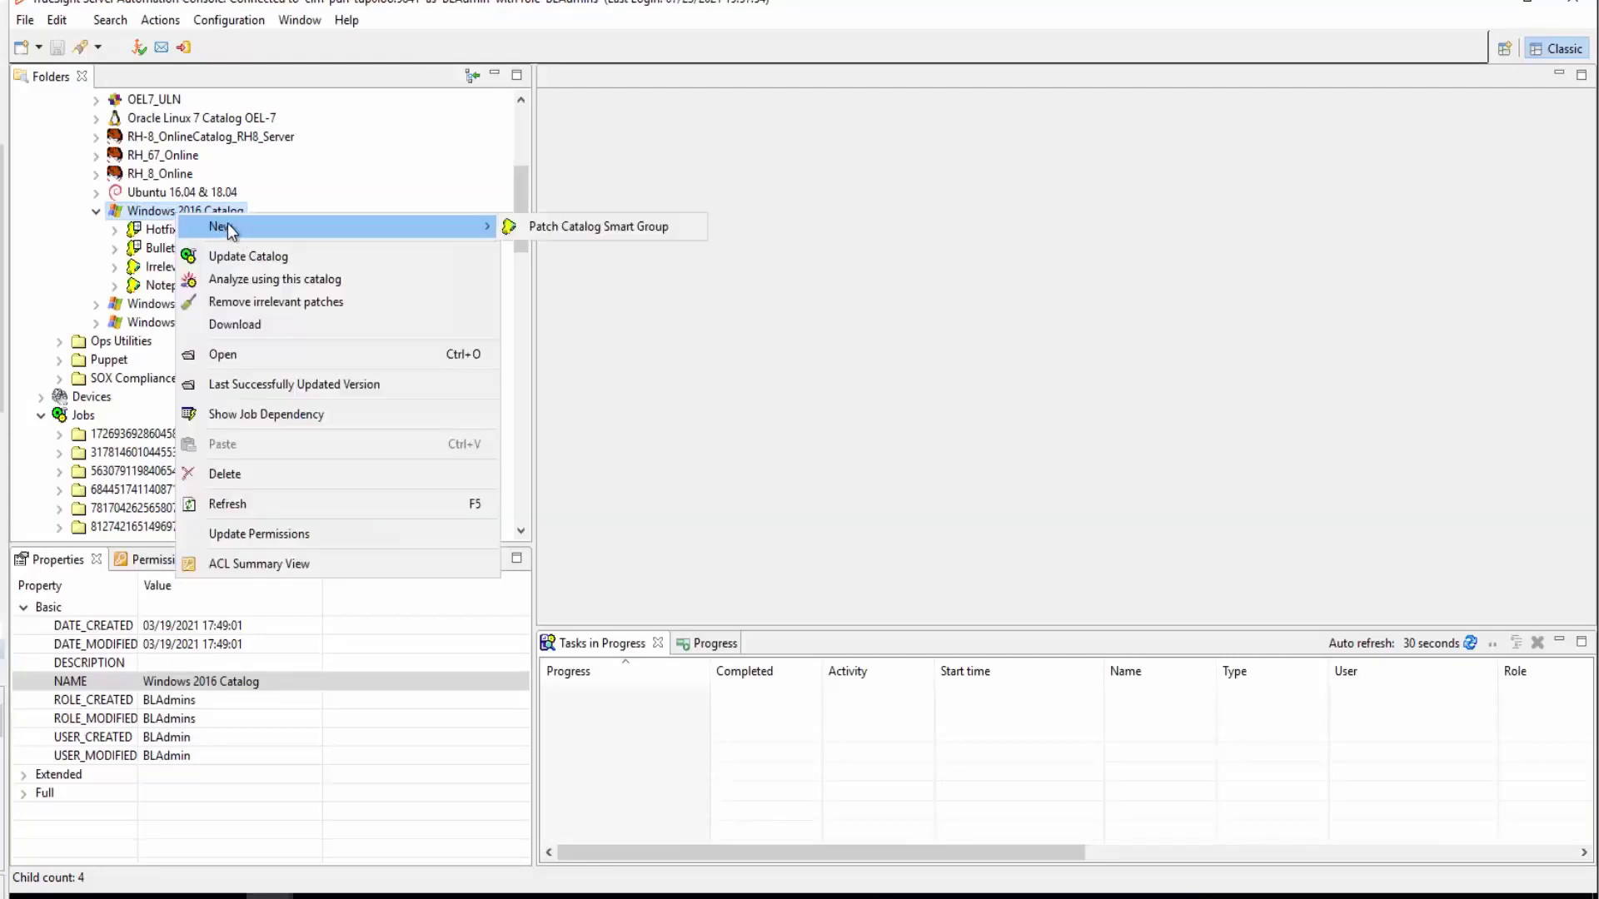
click(154, 214)
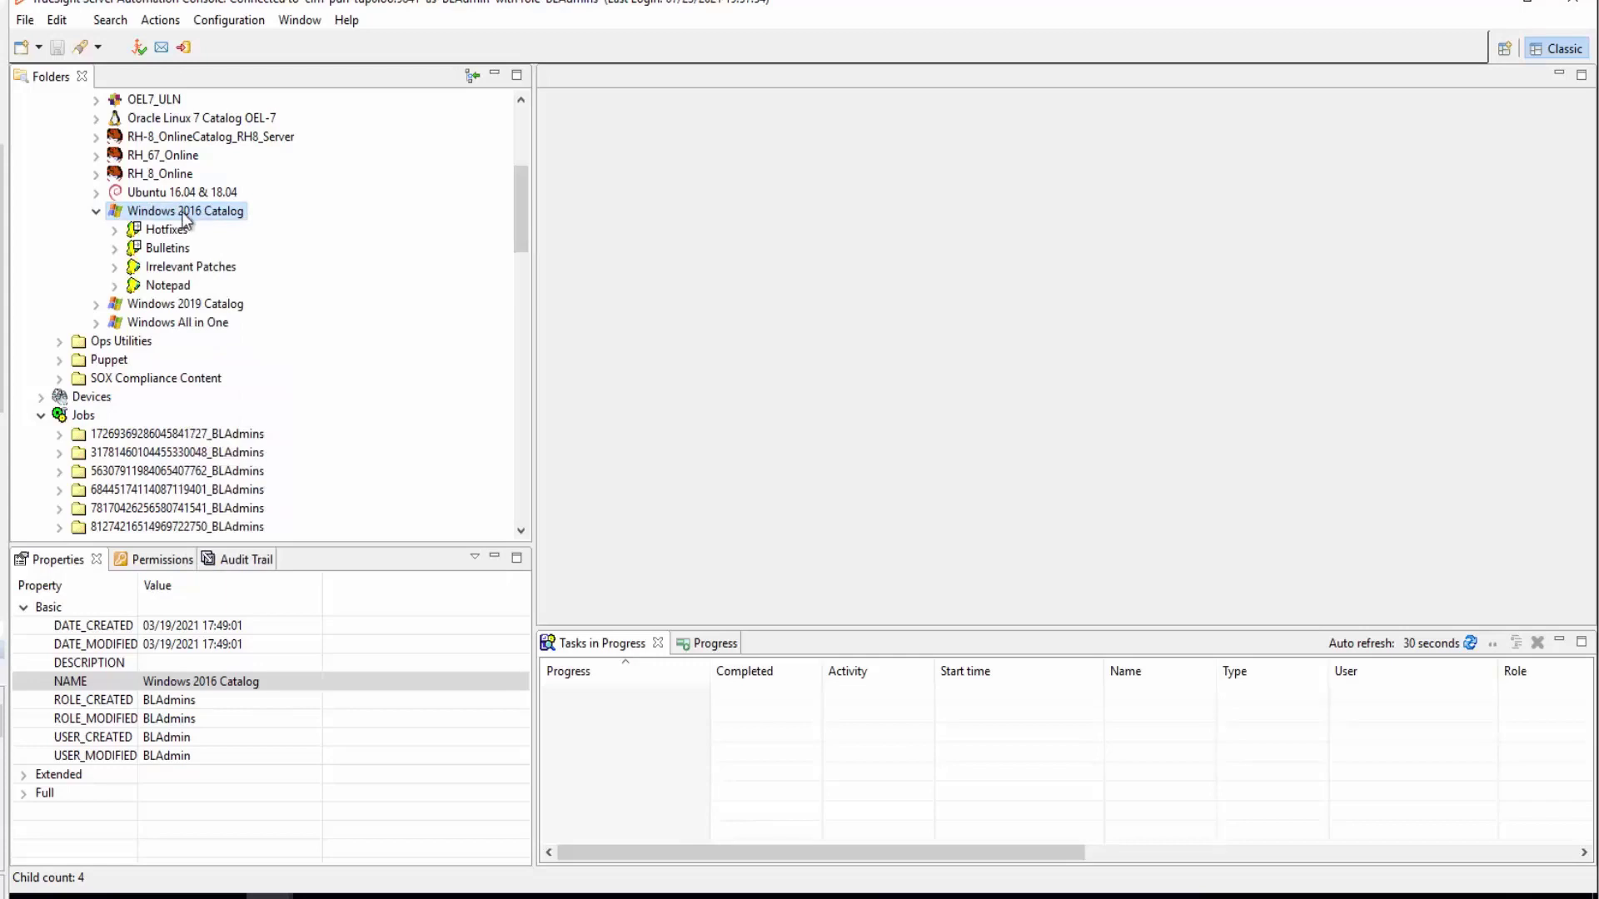
right_click(185, 218)
mouse_move(294, 239)
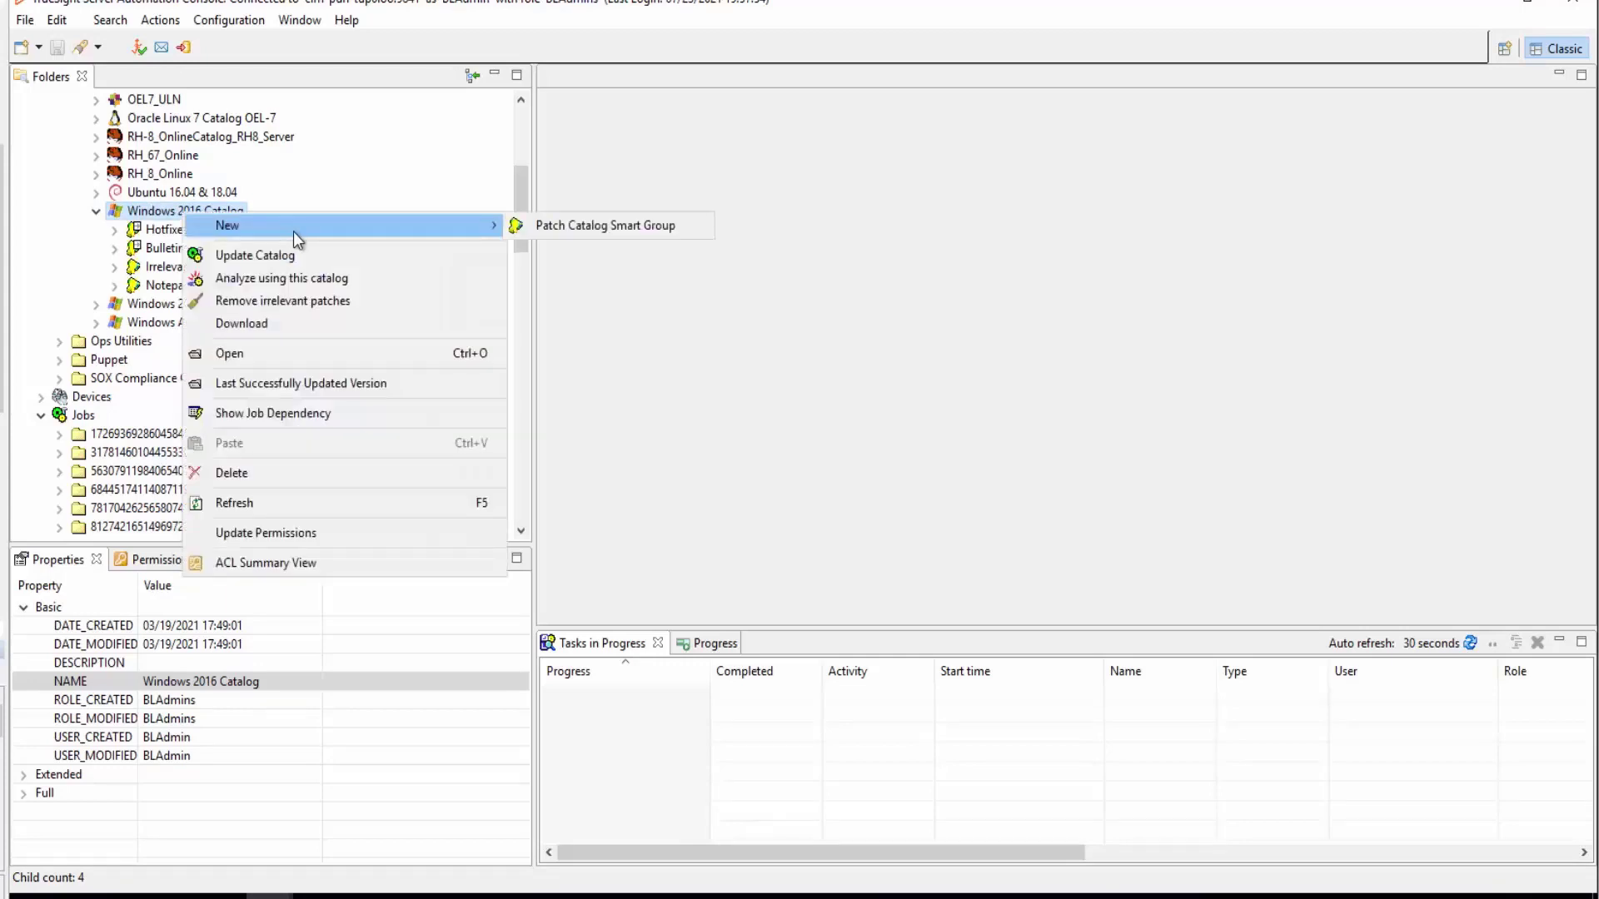
click(576, 223)
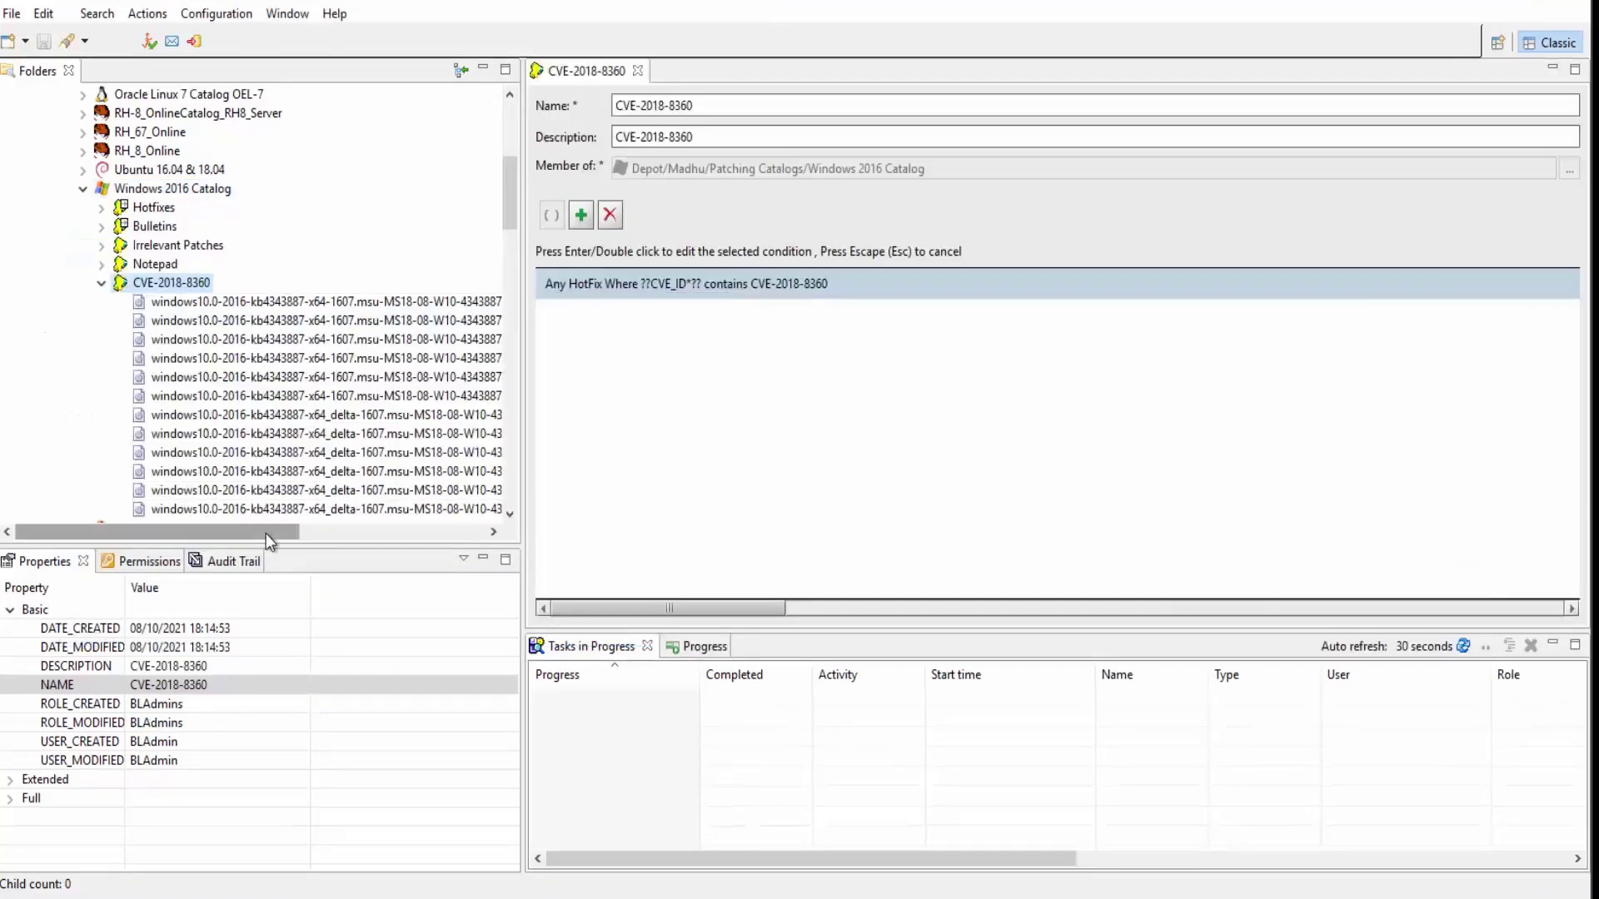
drag(267, 533, 381, 532)
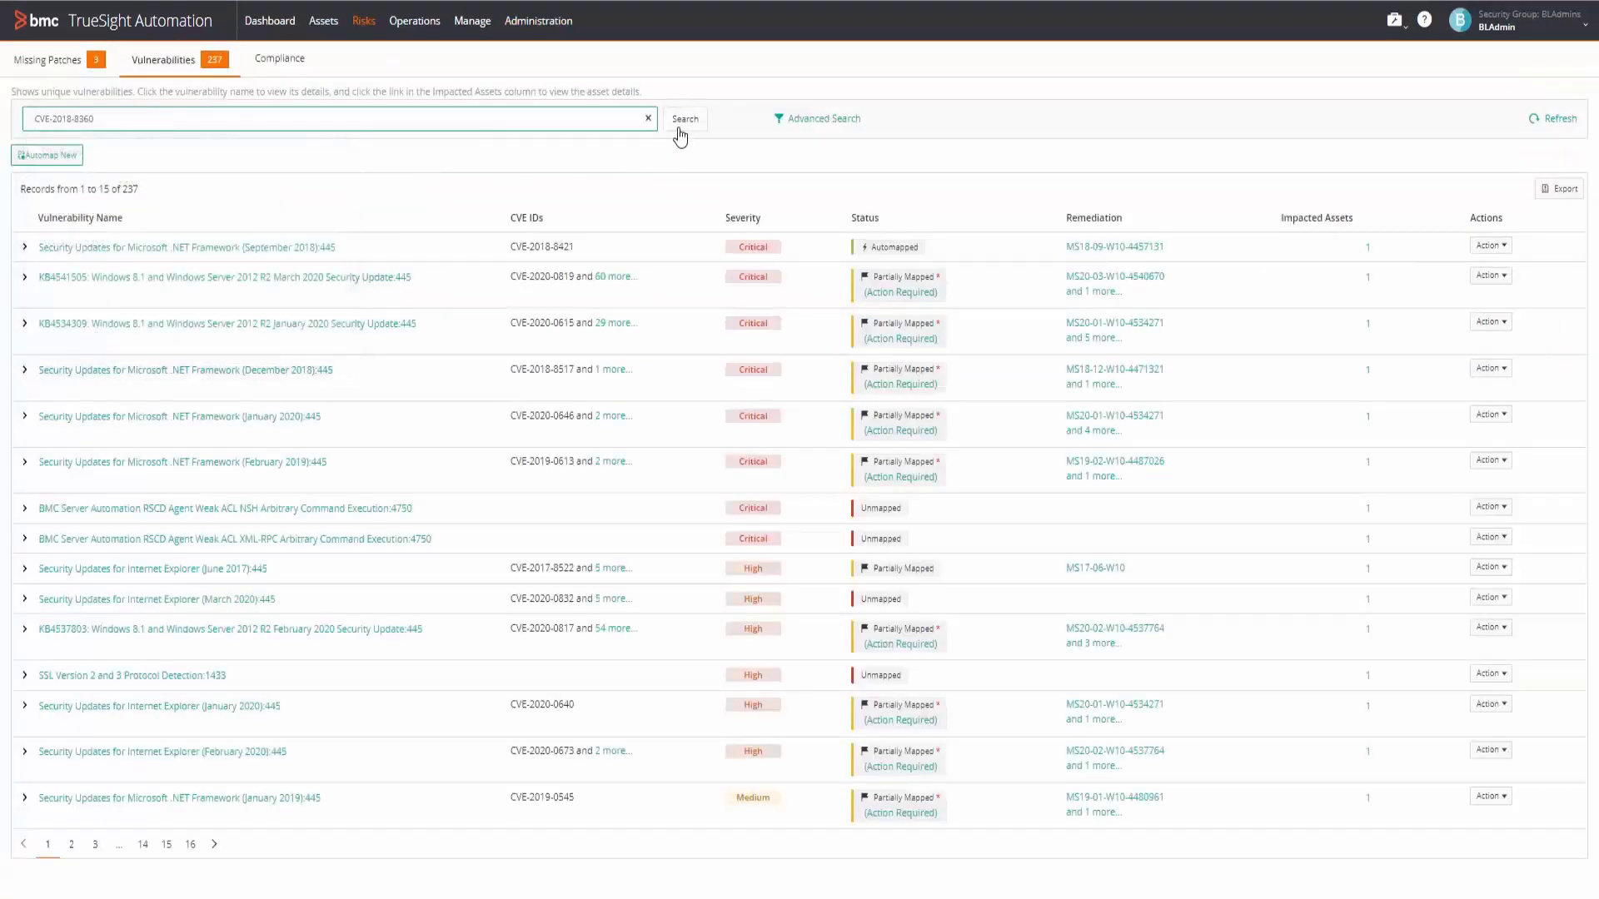
- Map the scanned asset impacted by CVE-2018-8360 to the endpoint clm-pun-tr7jyy.bmc.com and save the mapping
click(680, 130)
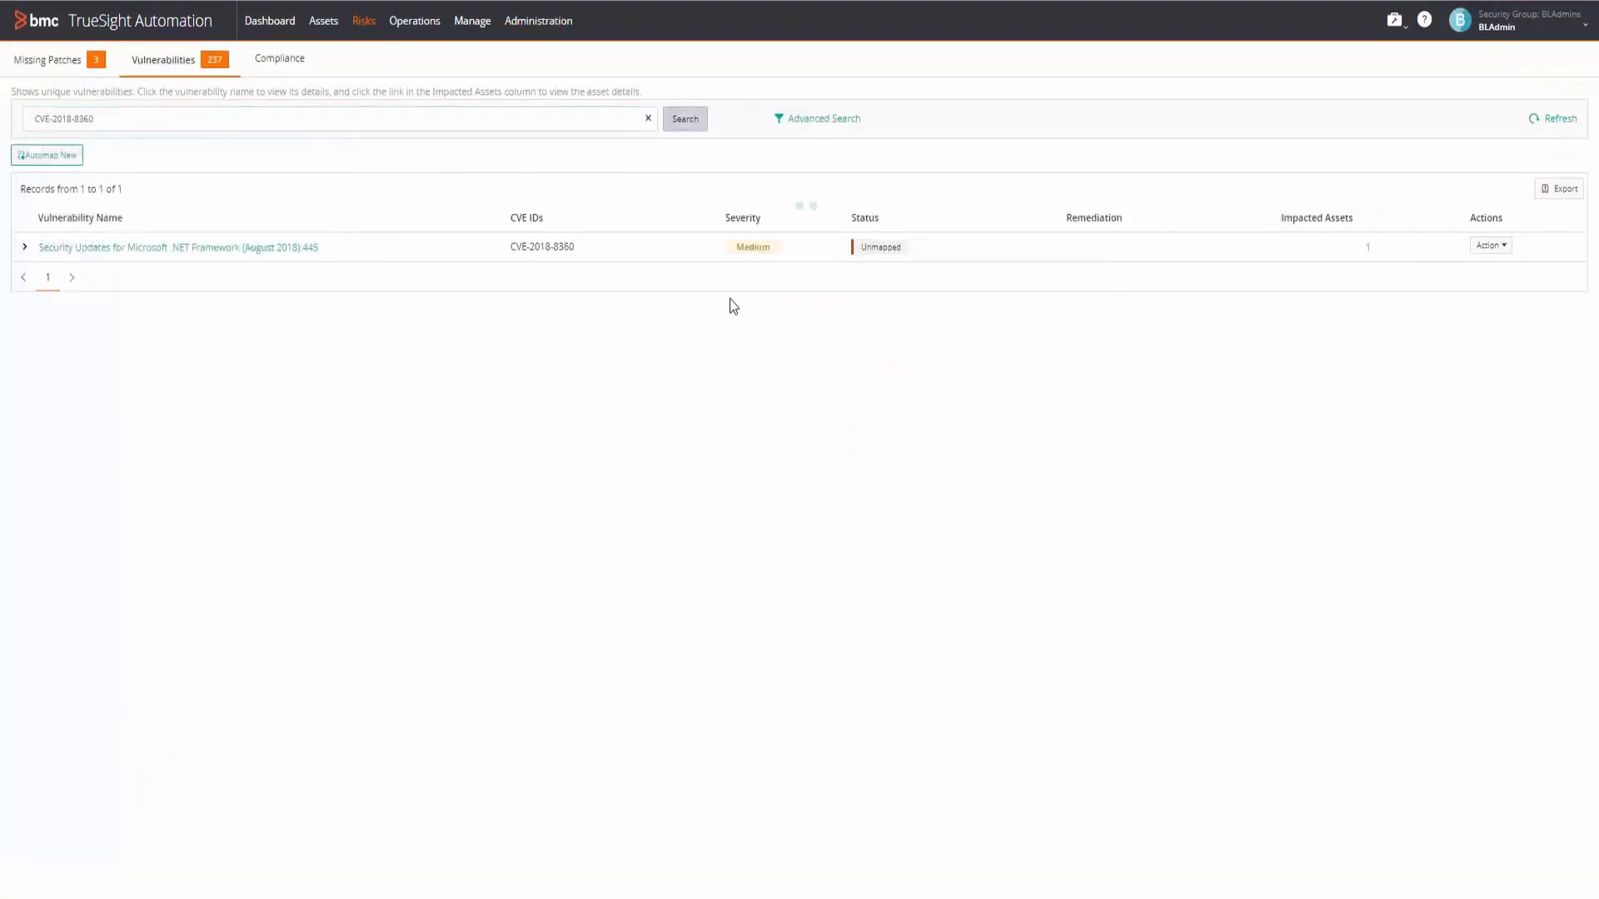
click(1370, 250)
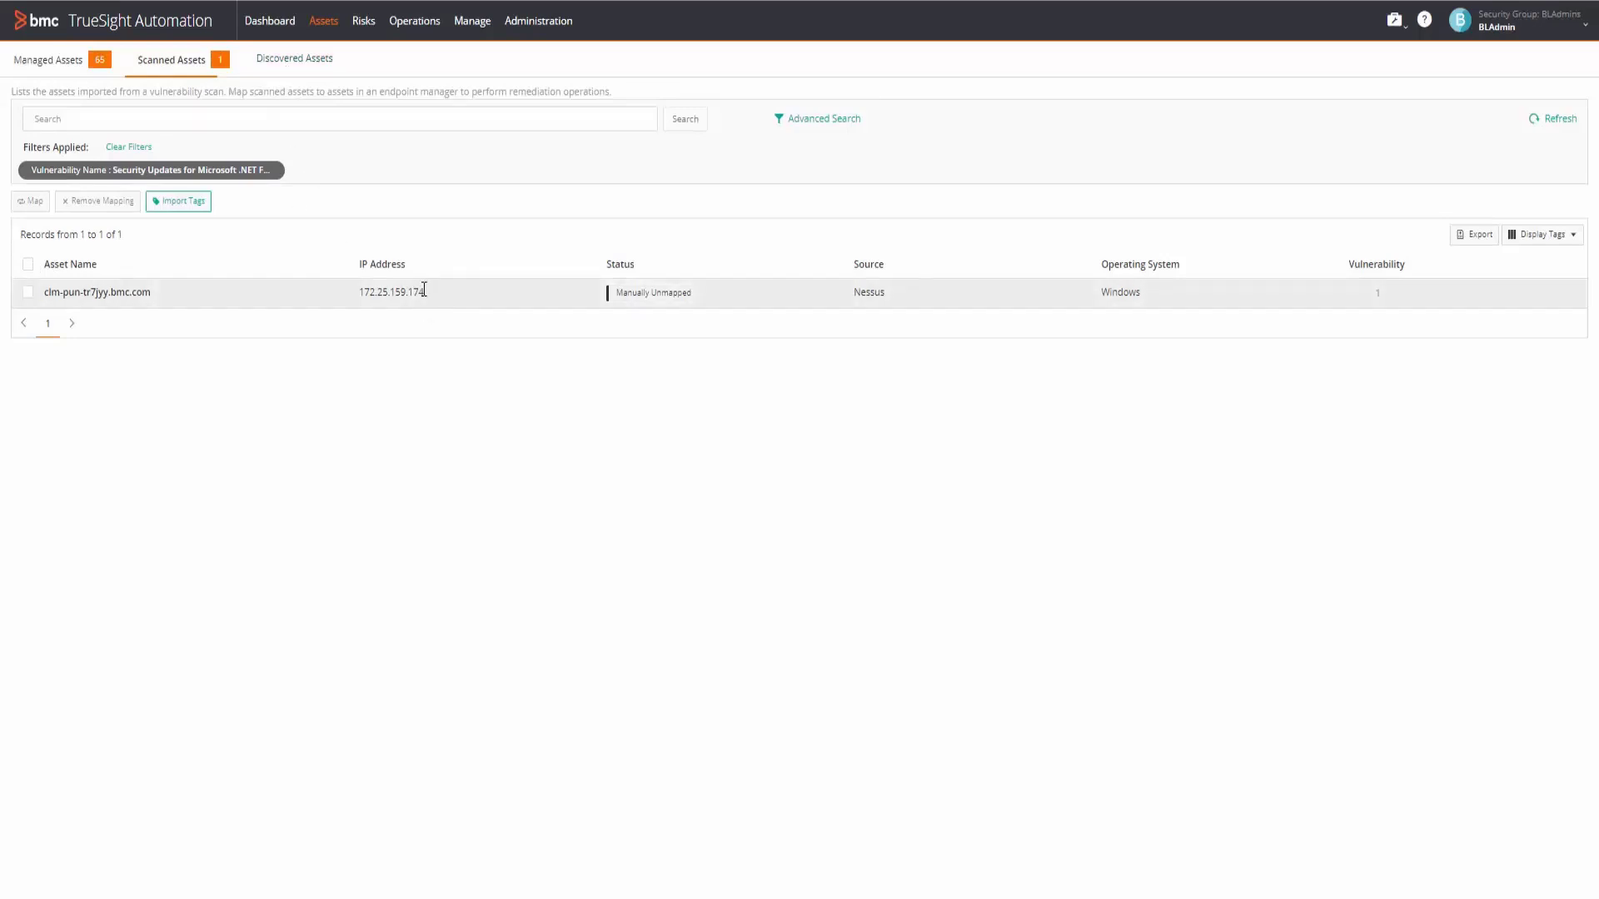
click(27, 265)
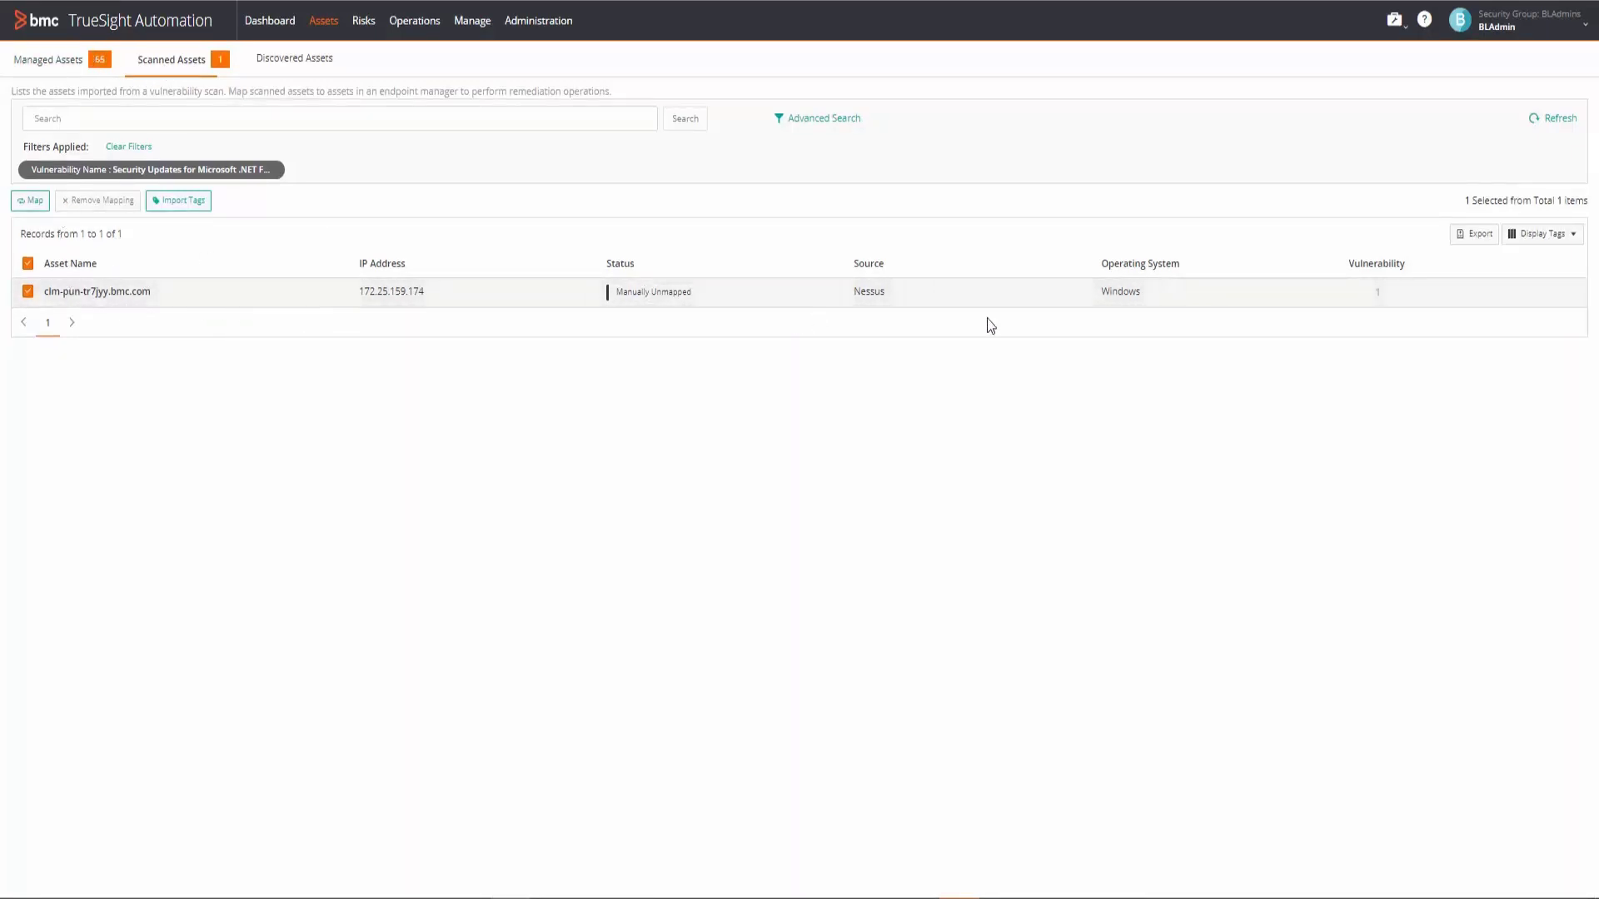
click(31, 200)
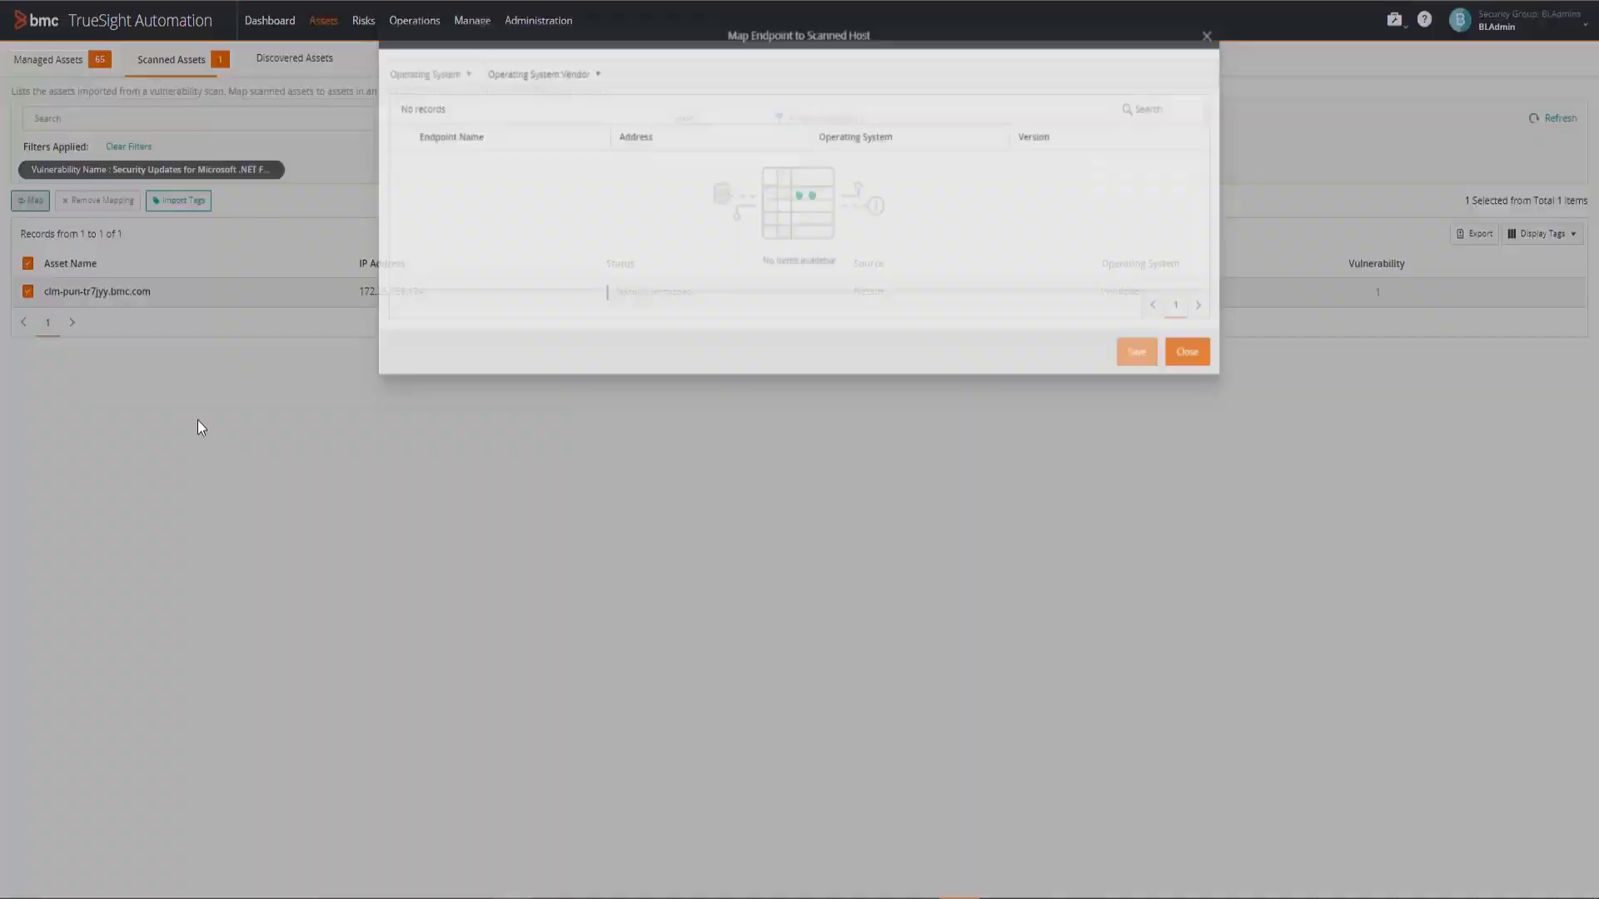
click(1157, 109)
text(yy)
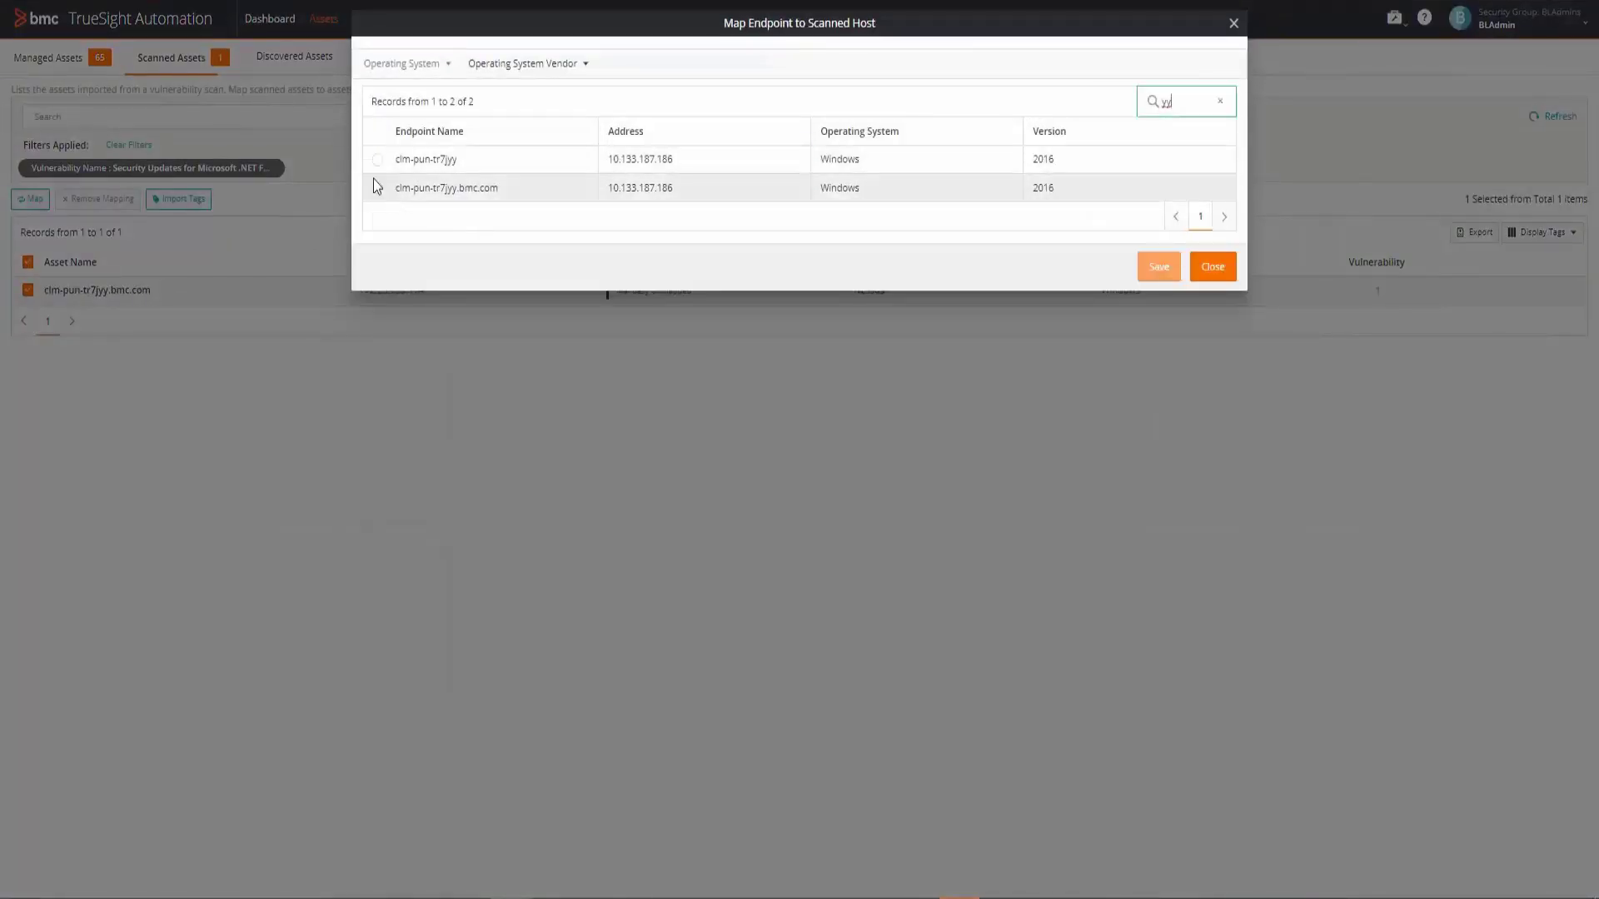
click(377, 189)
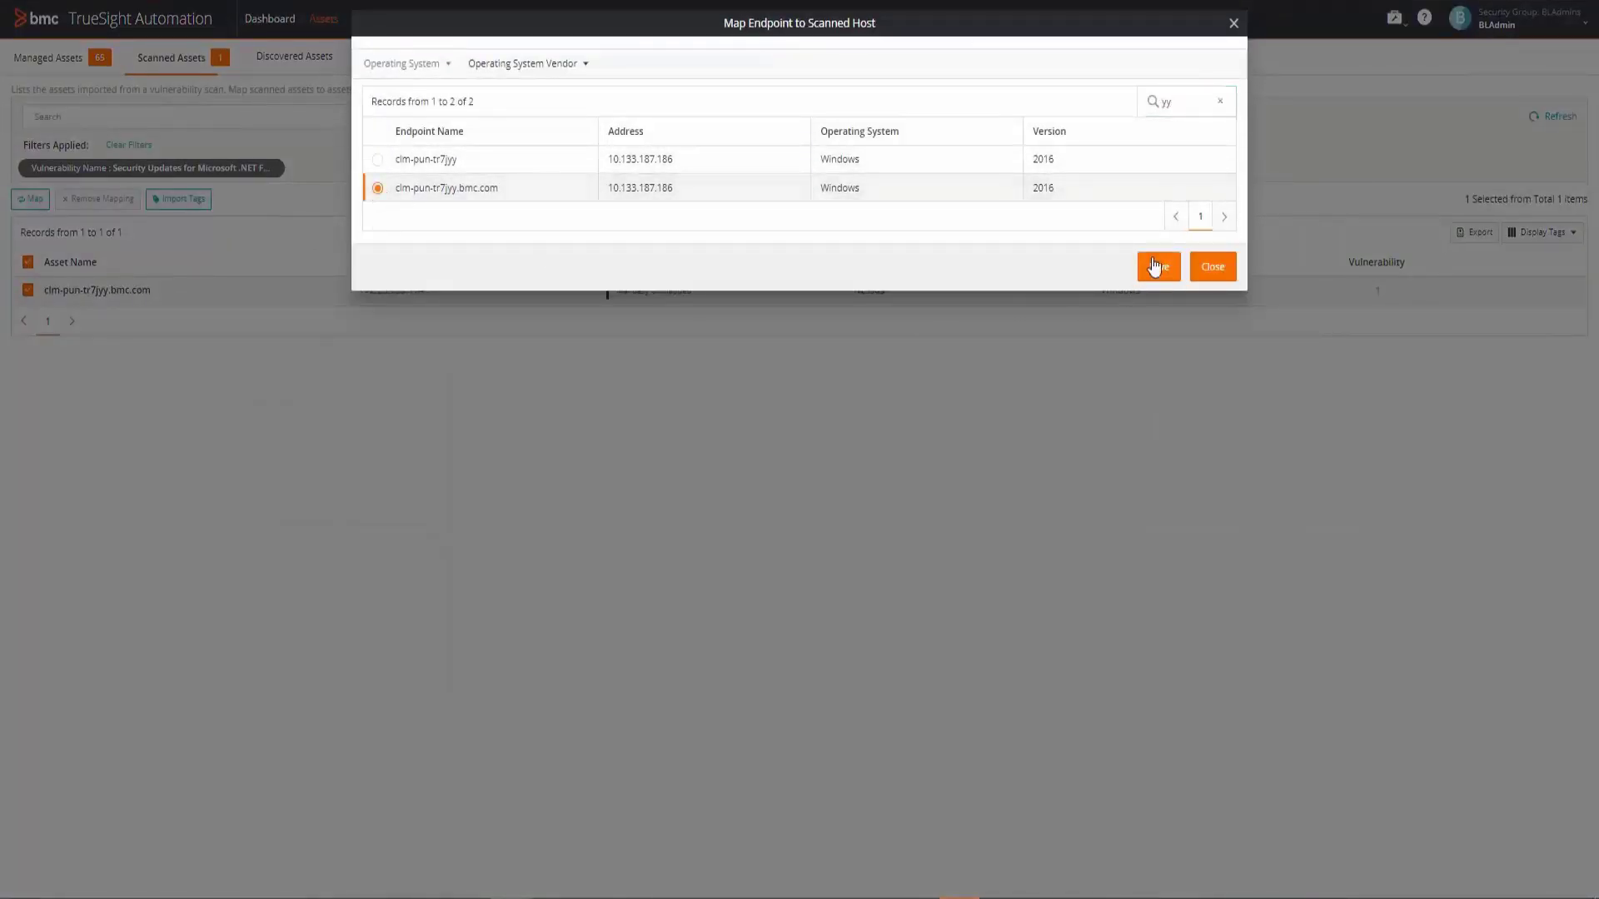
click(1156, 267)
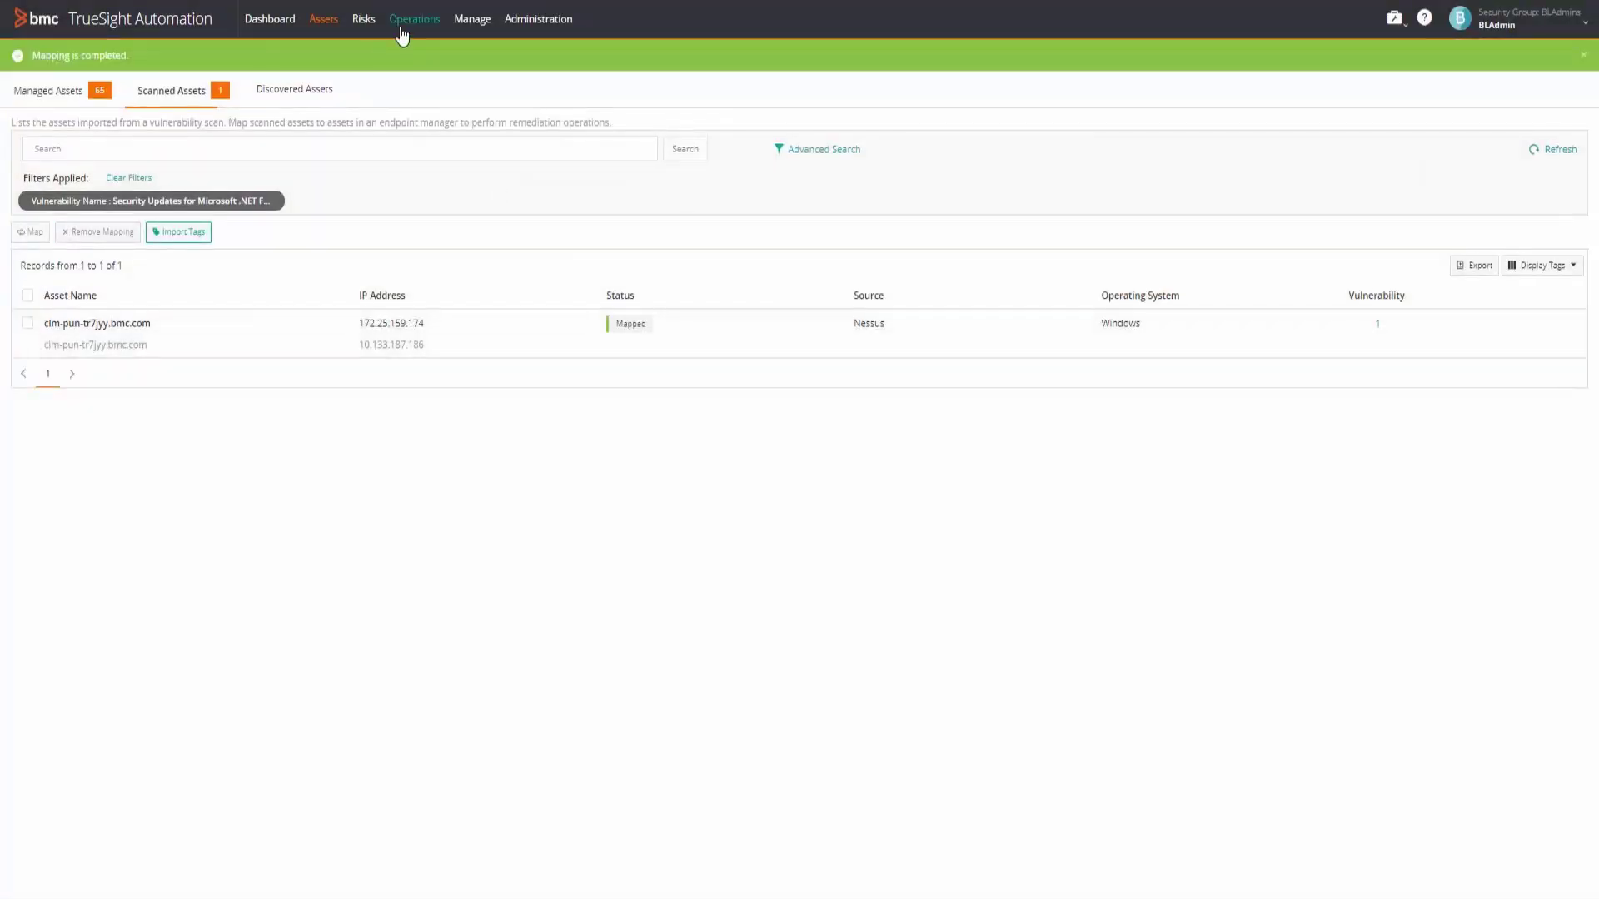
- Find CVE-2018-8360 among the vulnerabilities and run automapping for new vulnerabilities
click(364, 18)
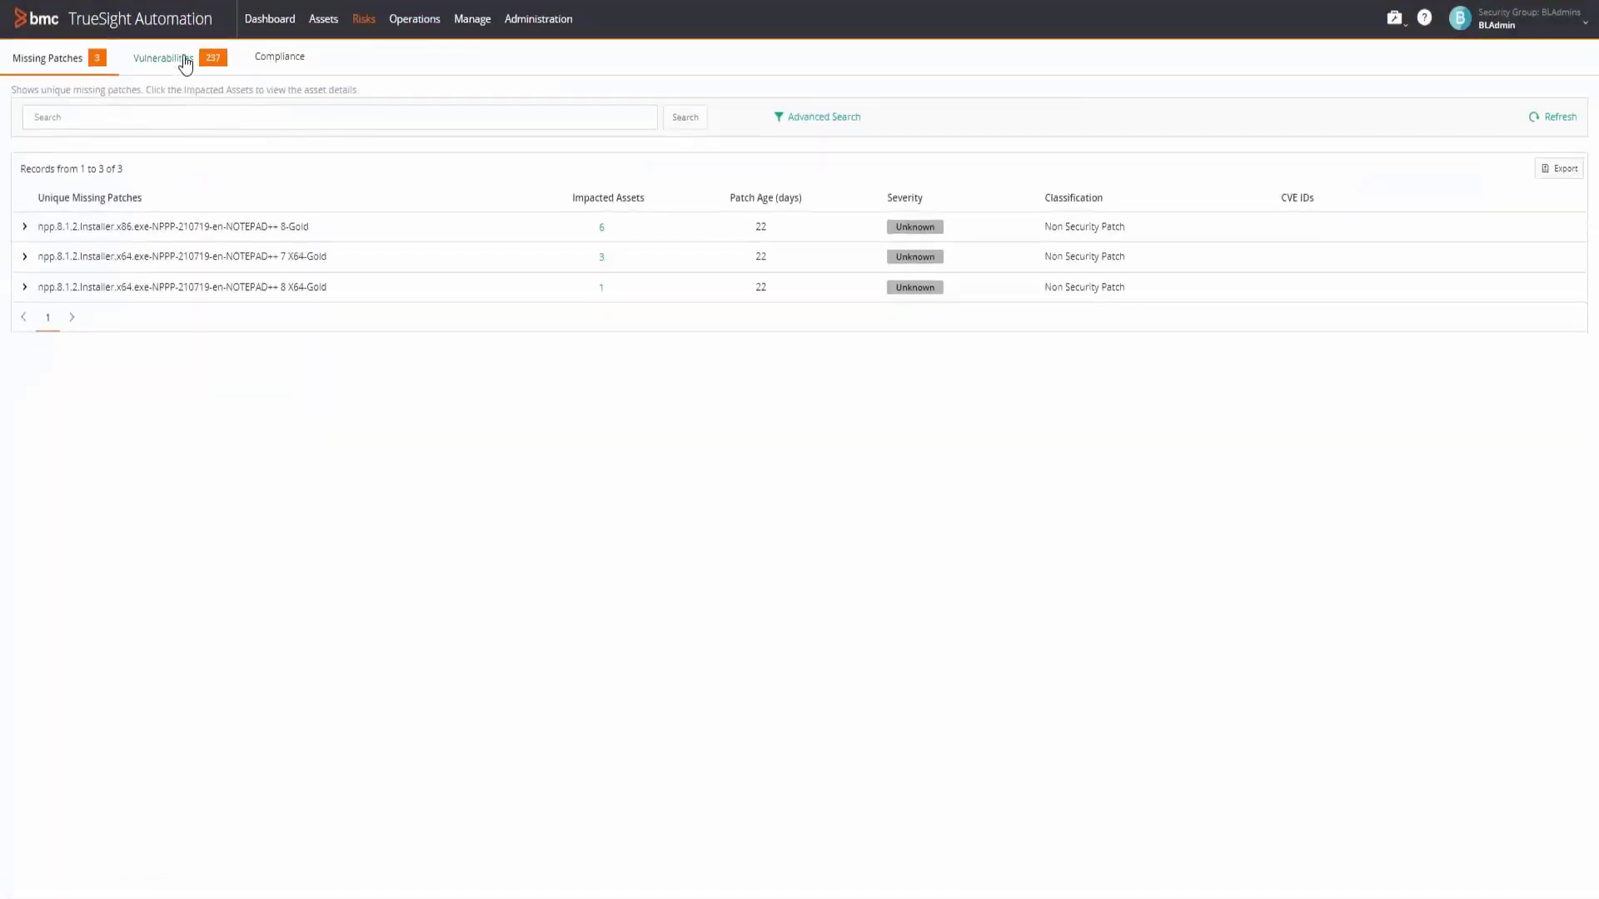
click(184, 60)
click(162, 117)
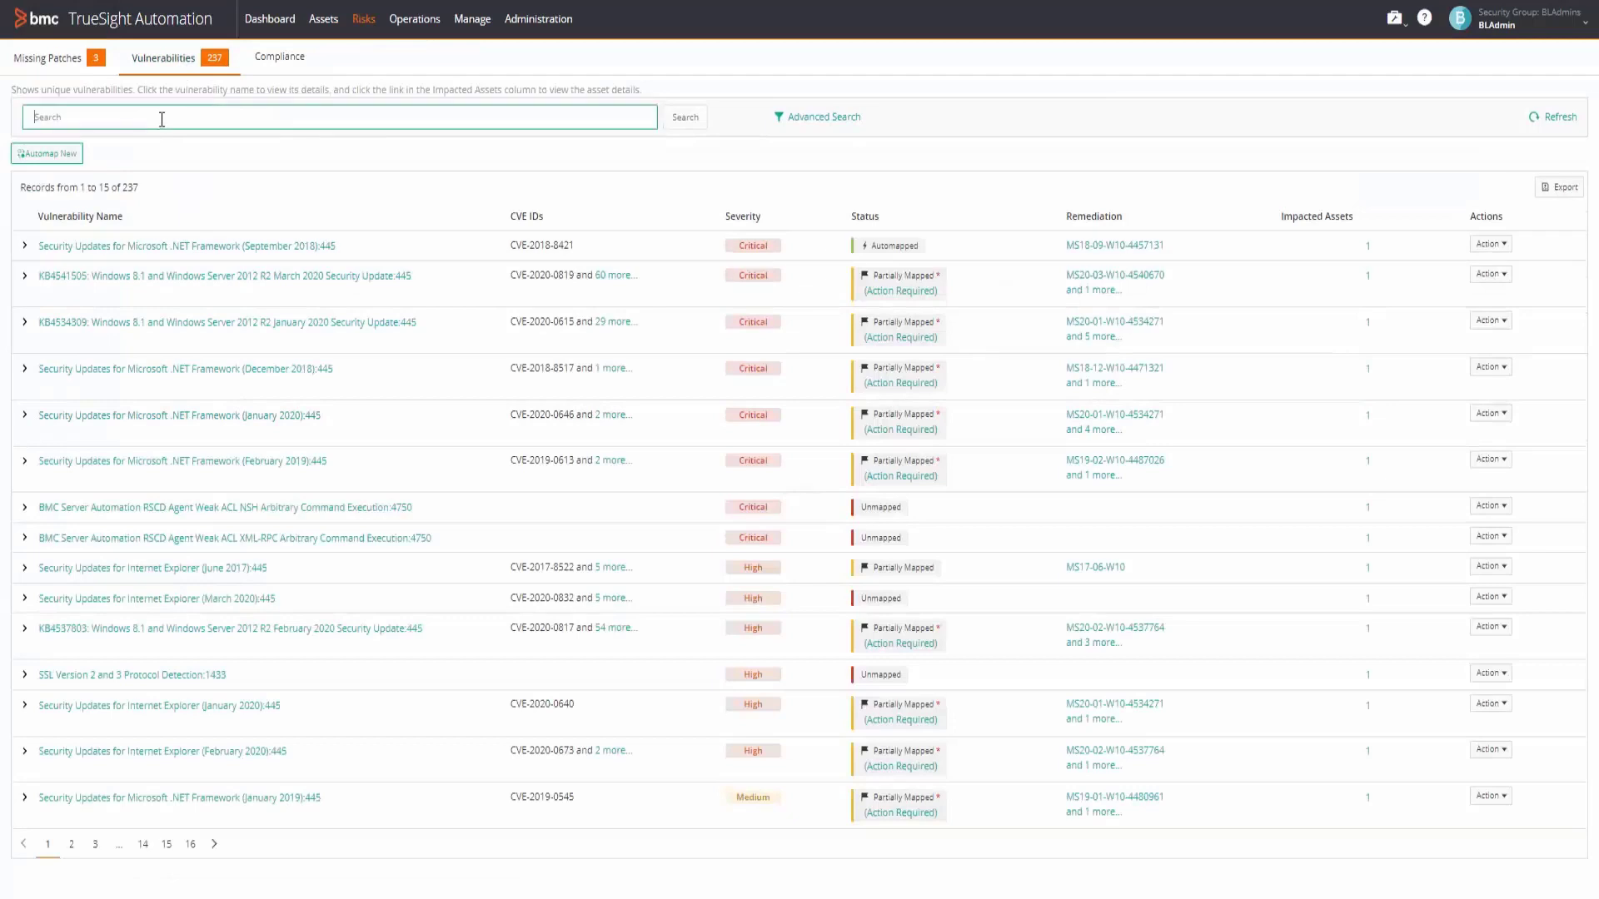
click(133, 243)
click(681, 119)
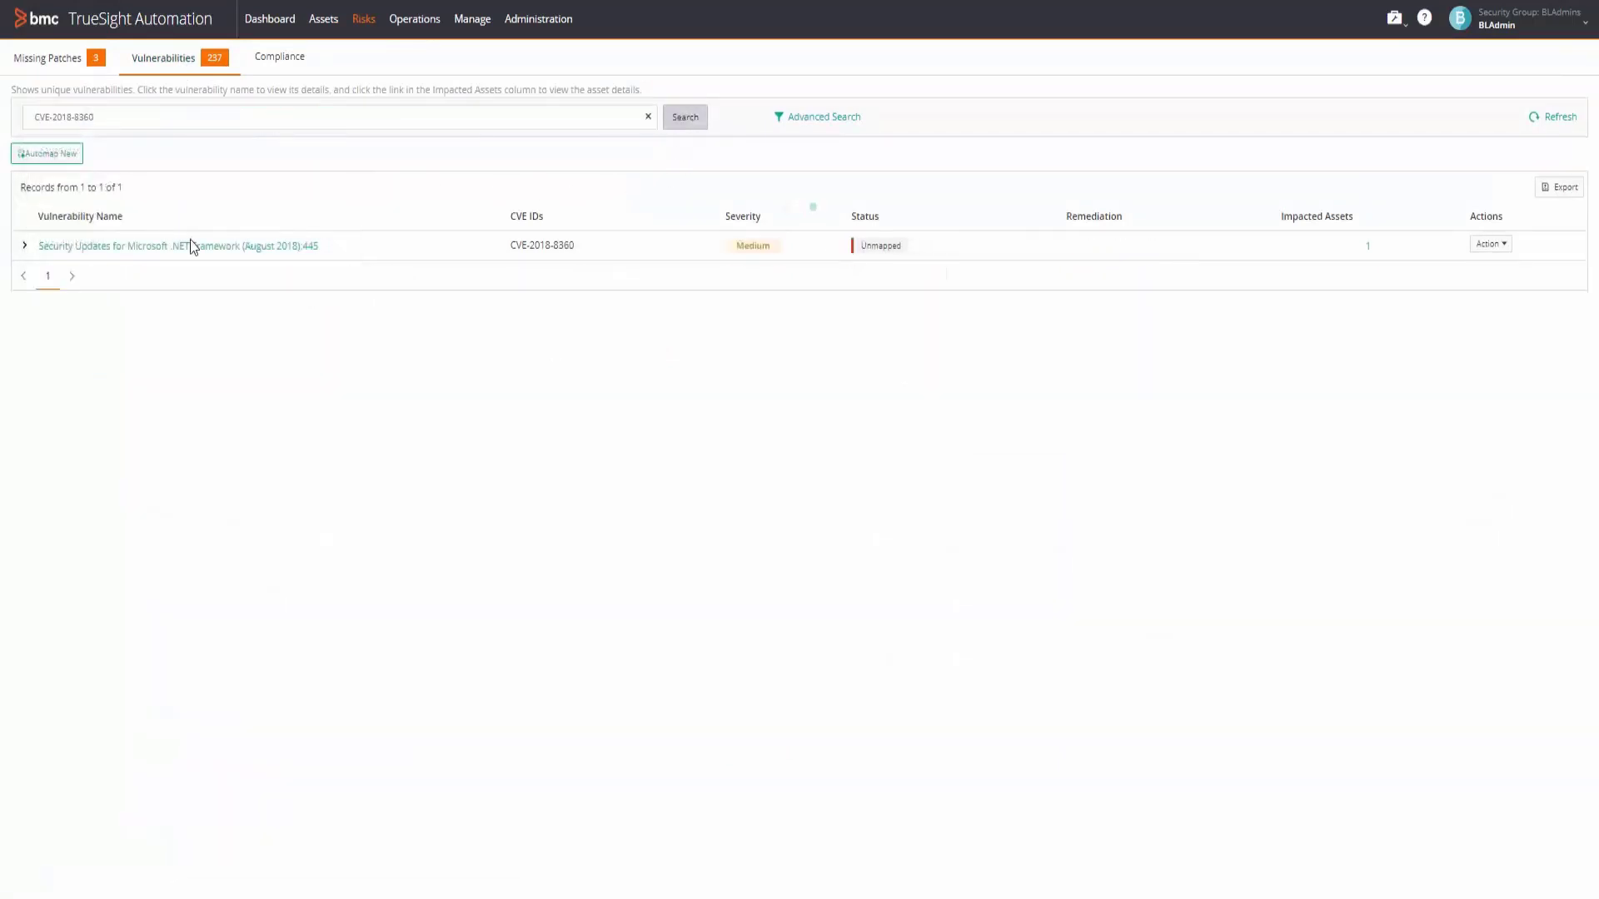
click(32, 154)
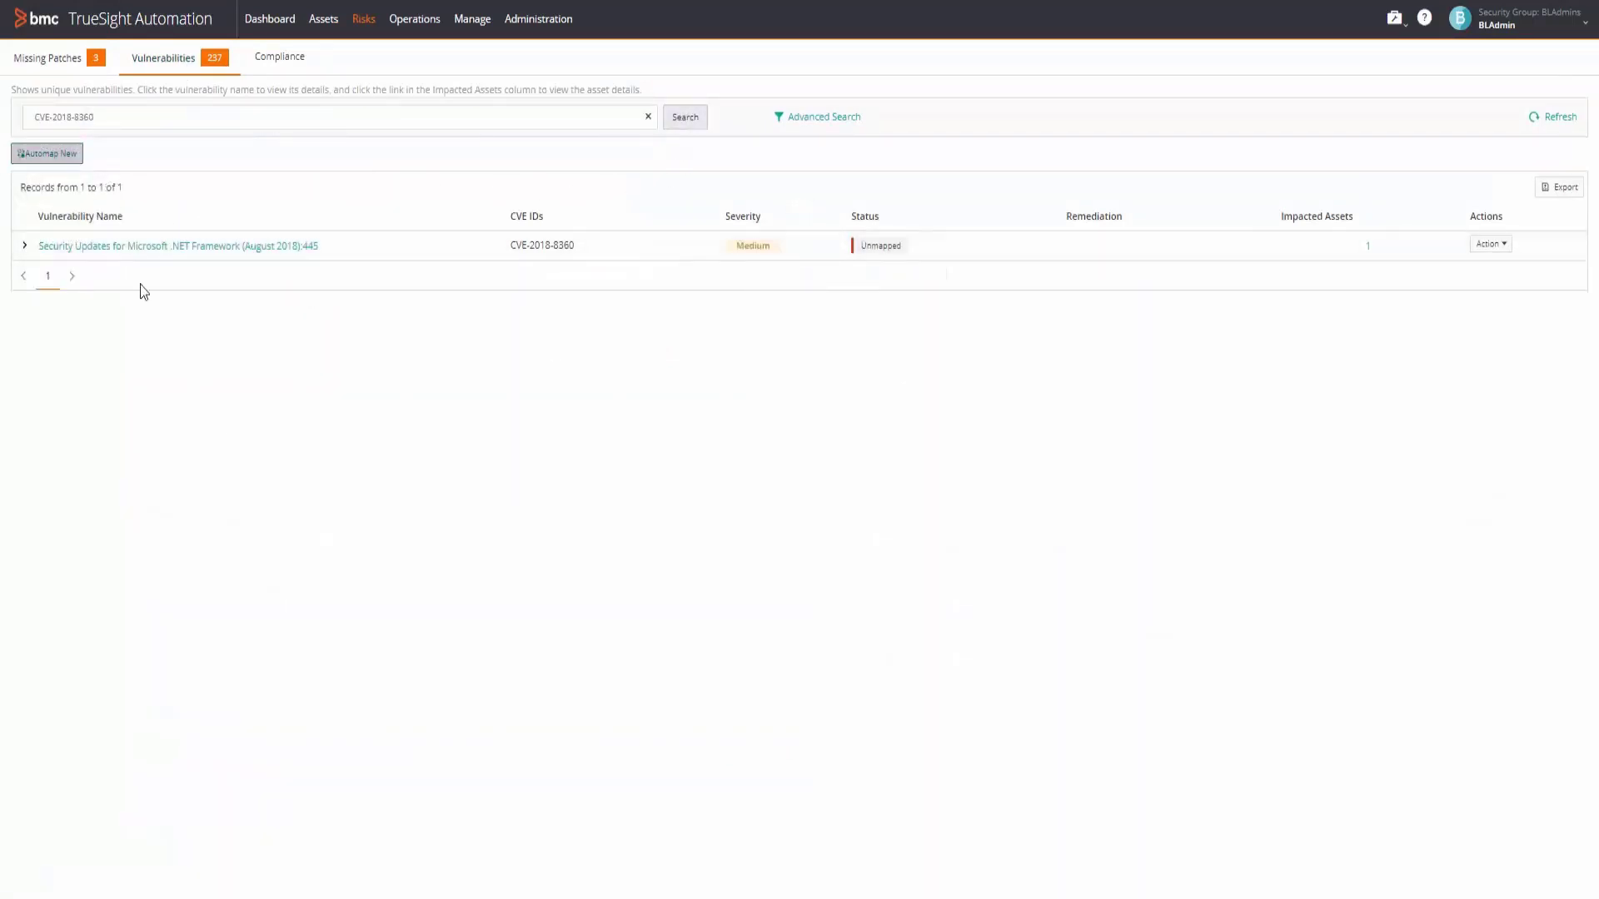
click(1137, 98)
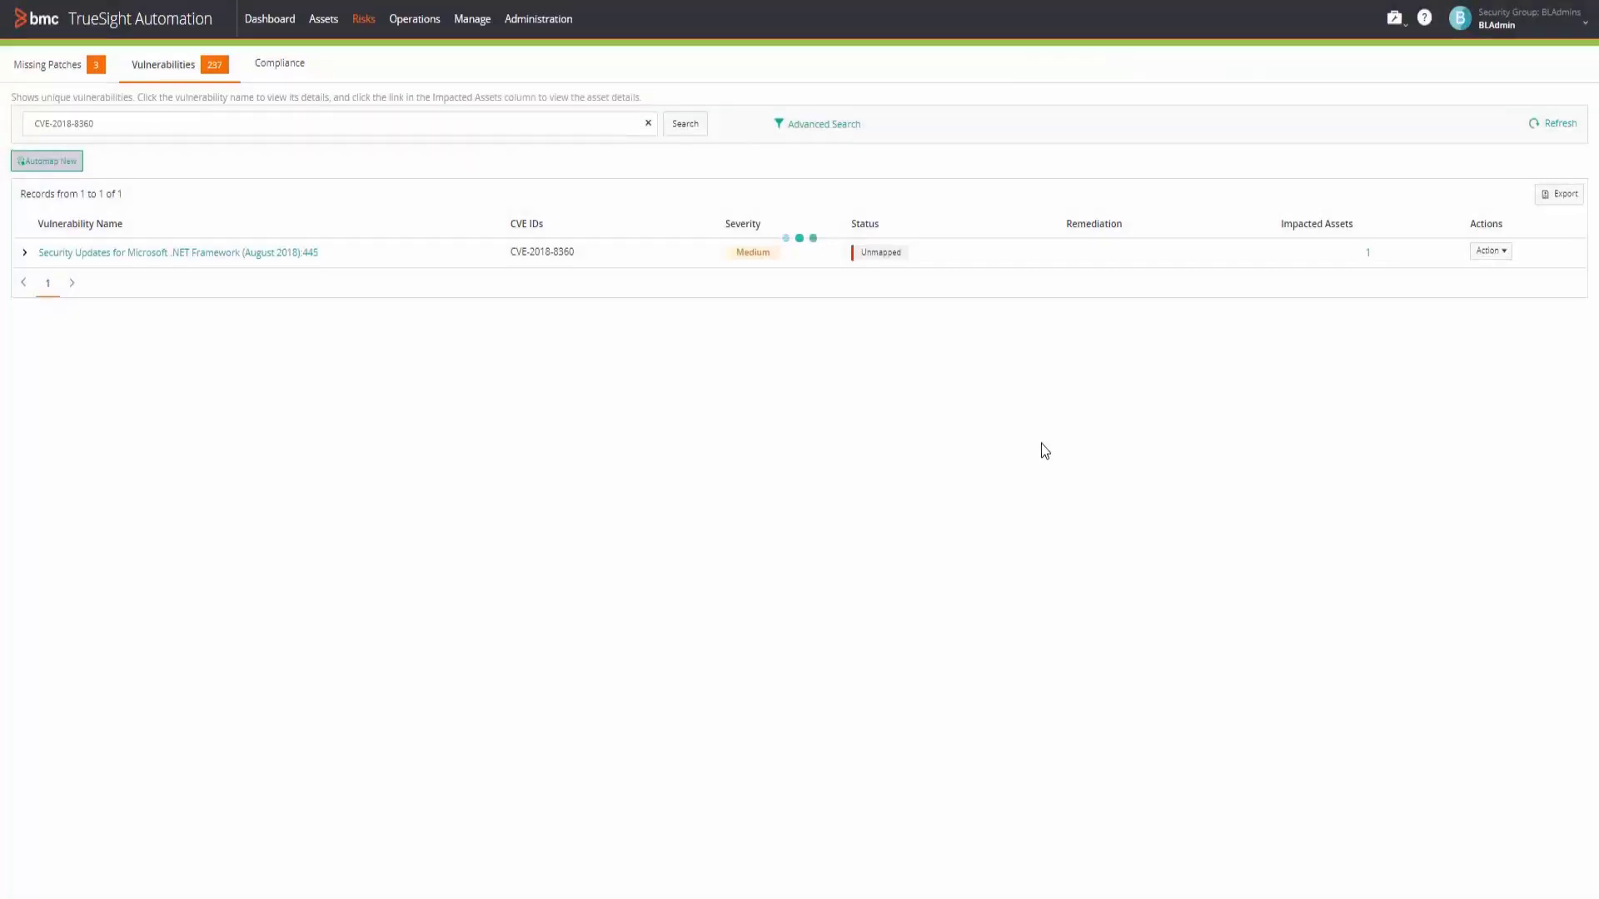
- Check the remediation patch mapped to the Microsoft .NET Framework (August 2018) vulnerability
click(1185, 280)
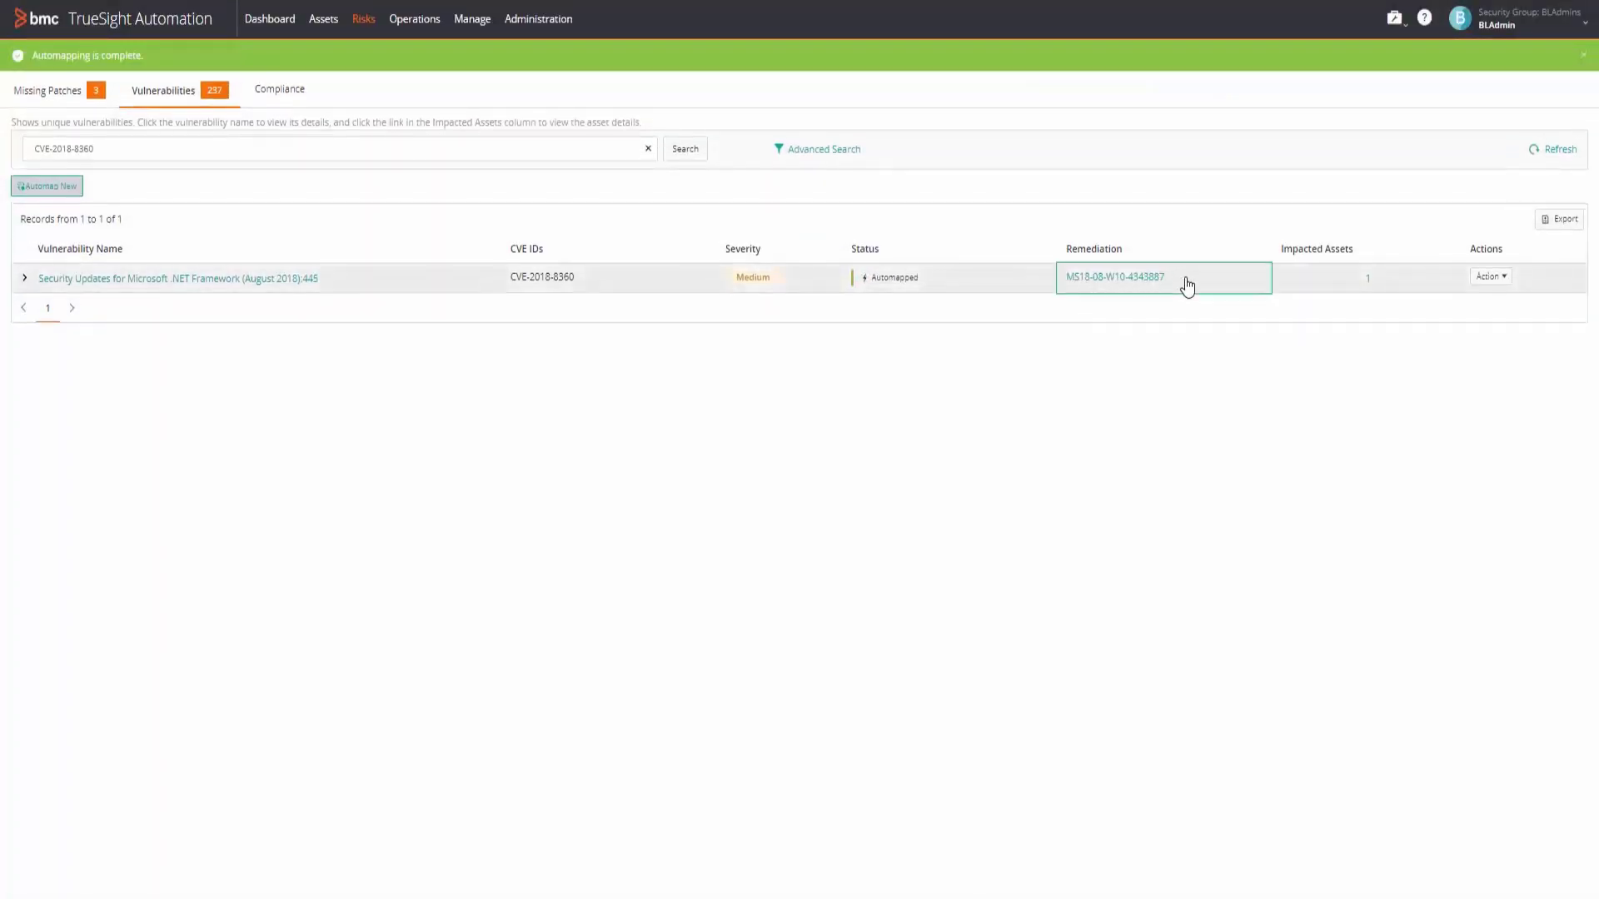
drag(1185, 280, 1074, 293)
click(1083, 281)
click(474, 274)
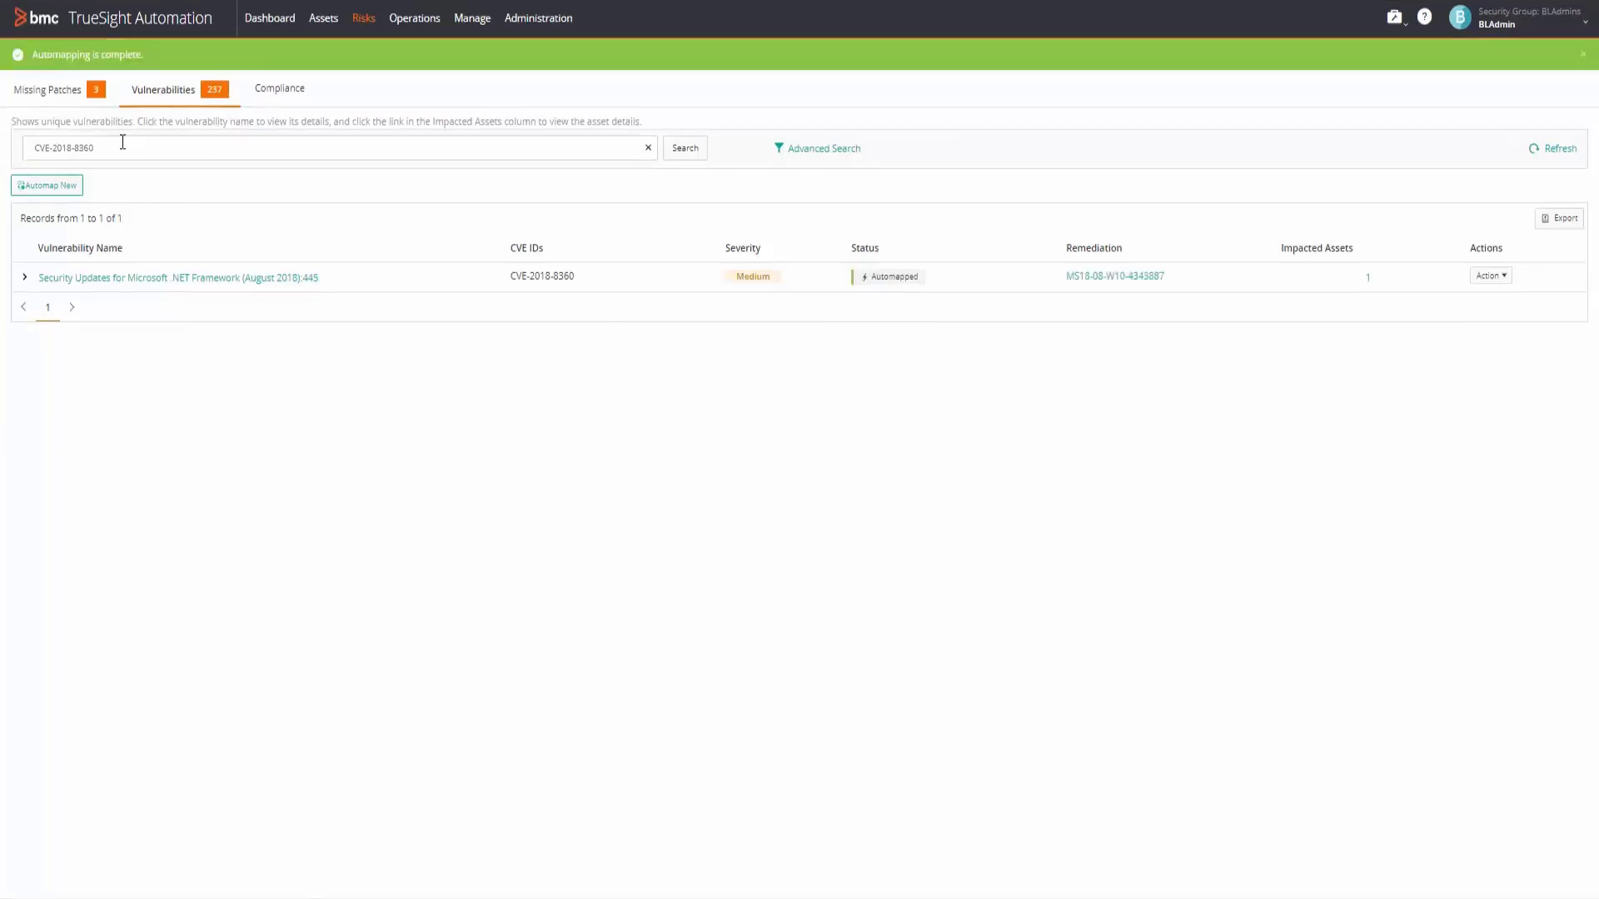
- Copy the CVE-2018-8360 identifier from the vulnerability search field and clear the field
drag(123, 142, 36, 150)
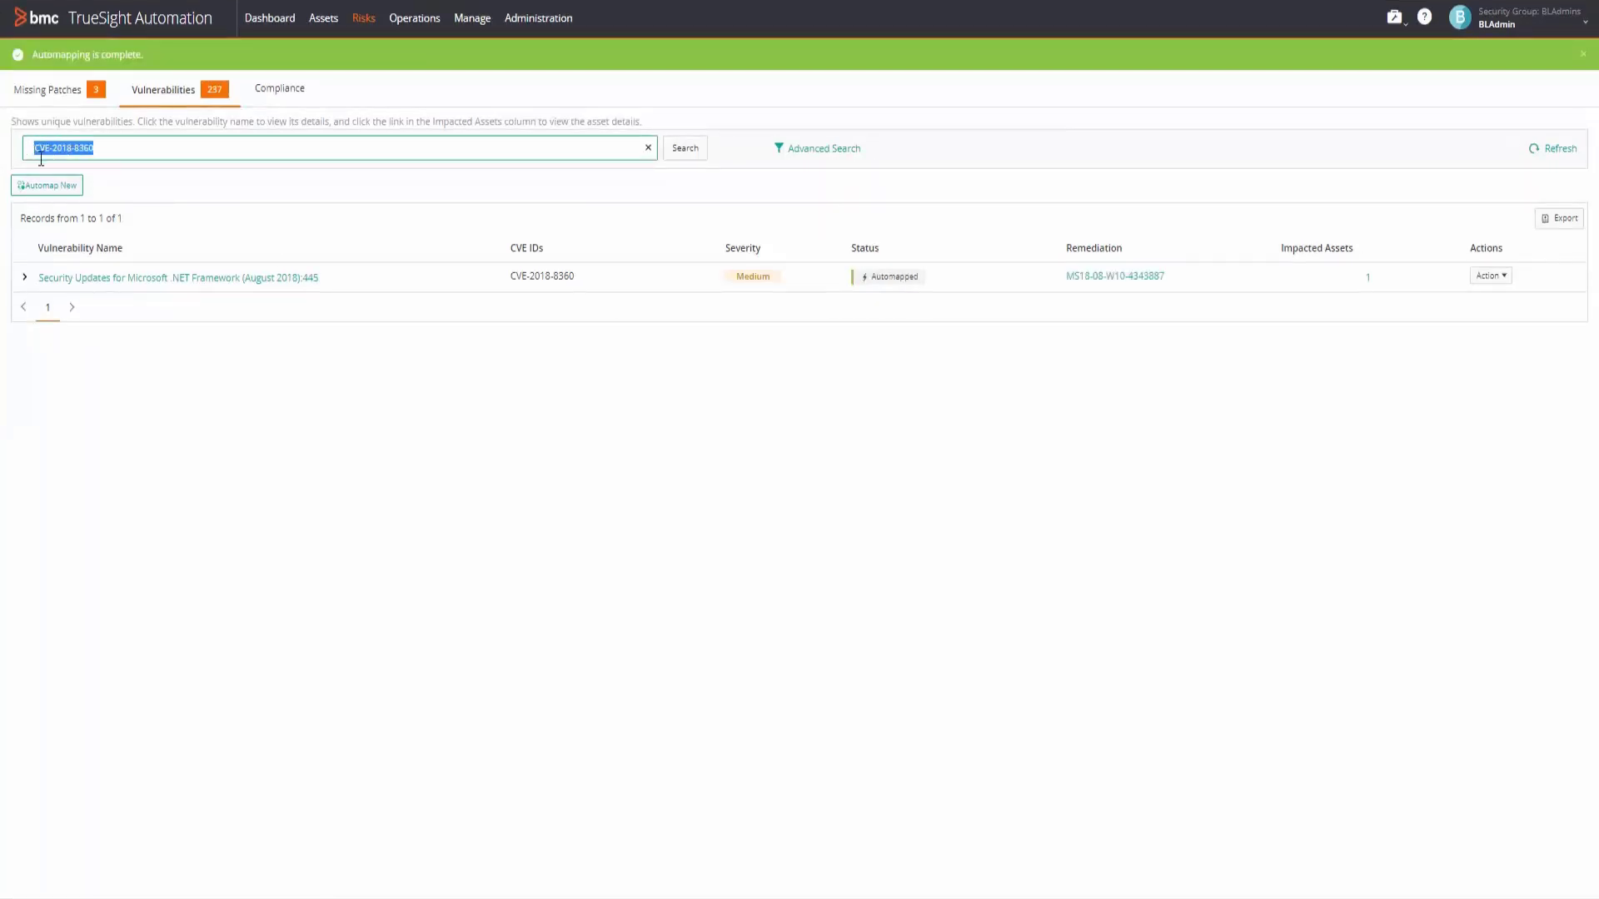
right_click(41, 158)
click(83, 217)
scroll(424, 54, down, 1)
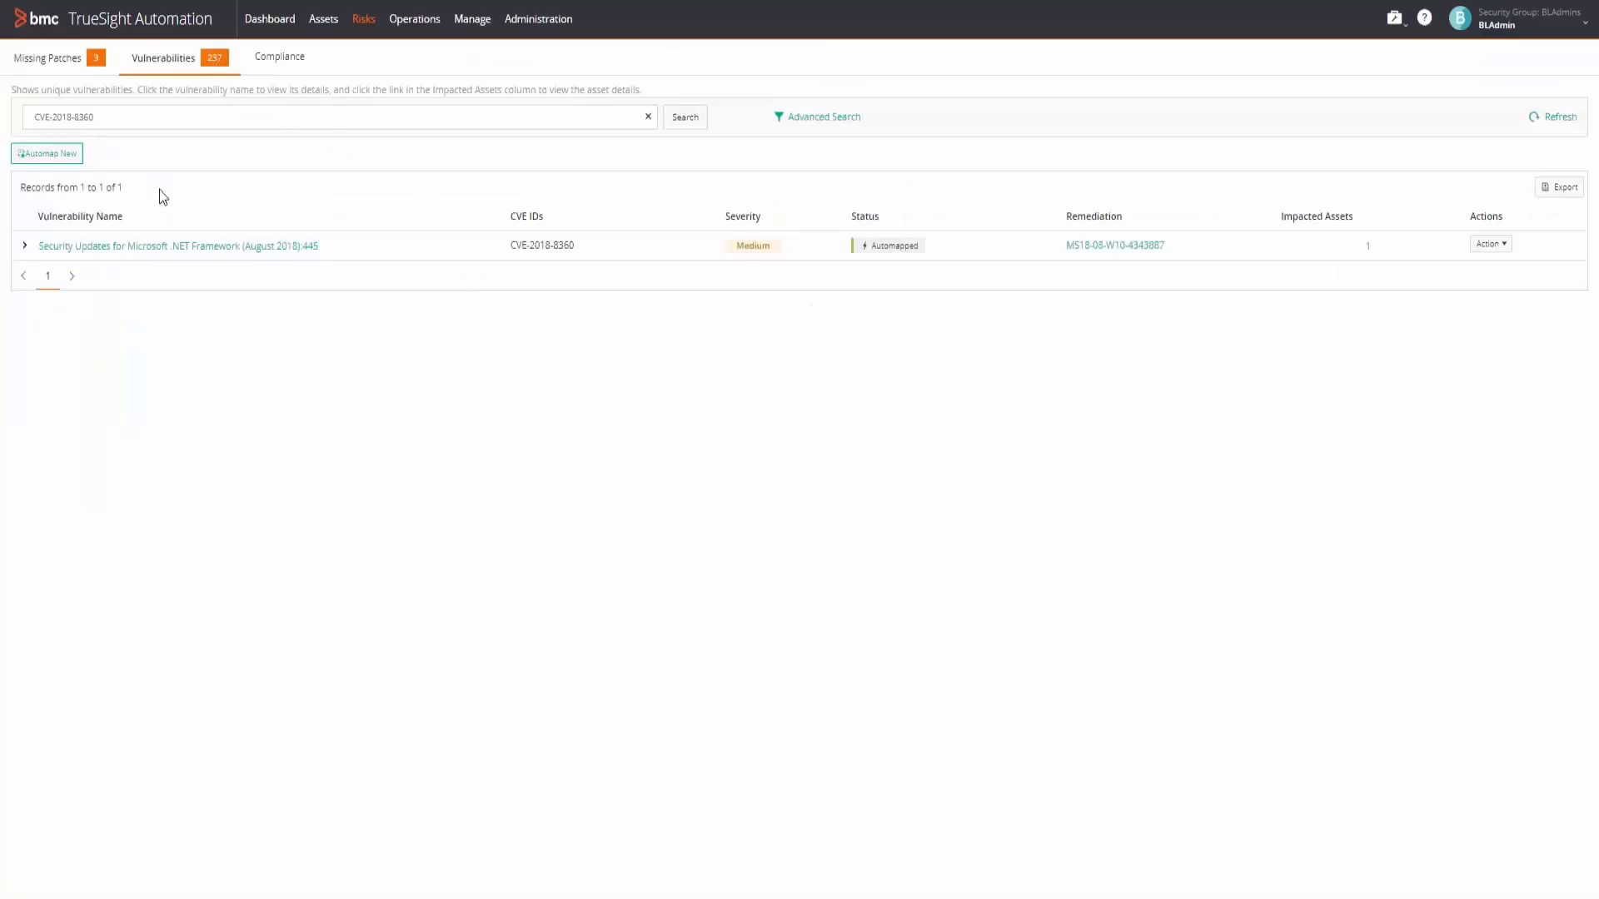
triple_click(121, 117)
key(BackSpace)
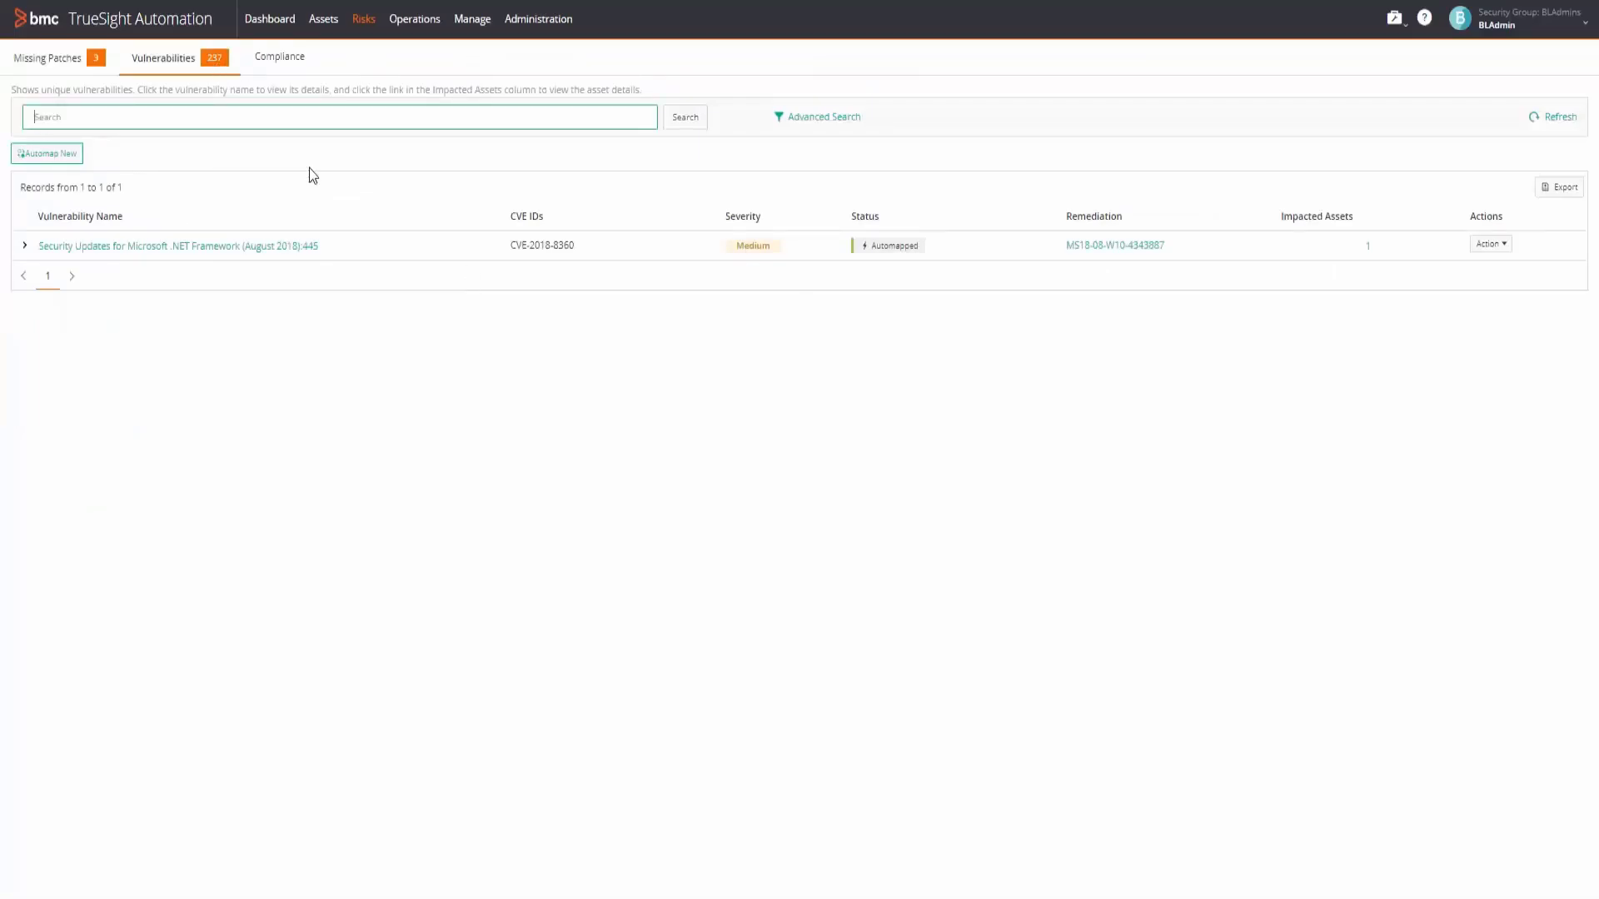
- Start a new remediation operation named CVE-2018-8360
click(414, 19)
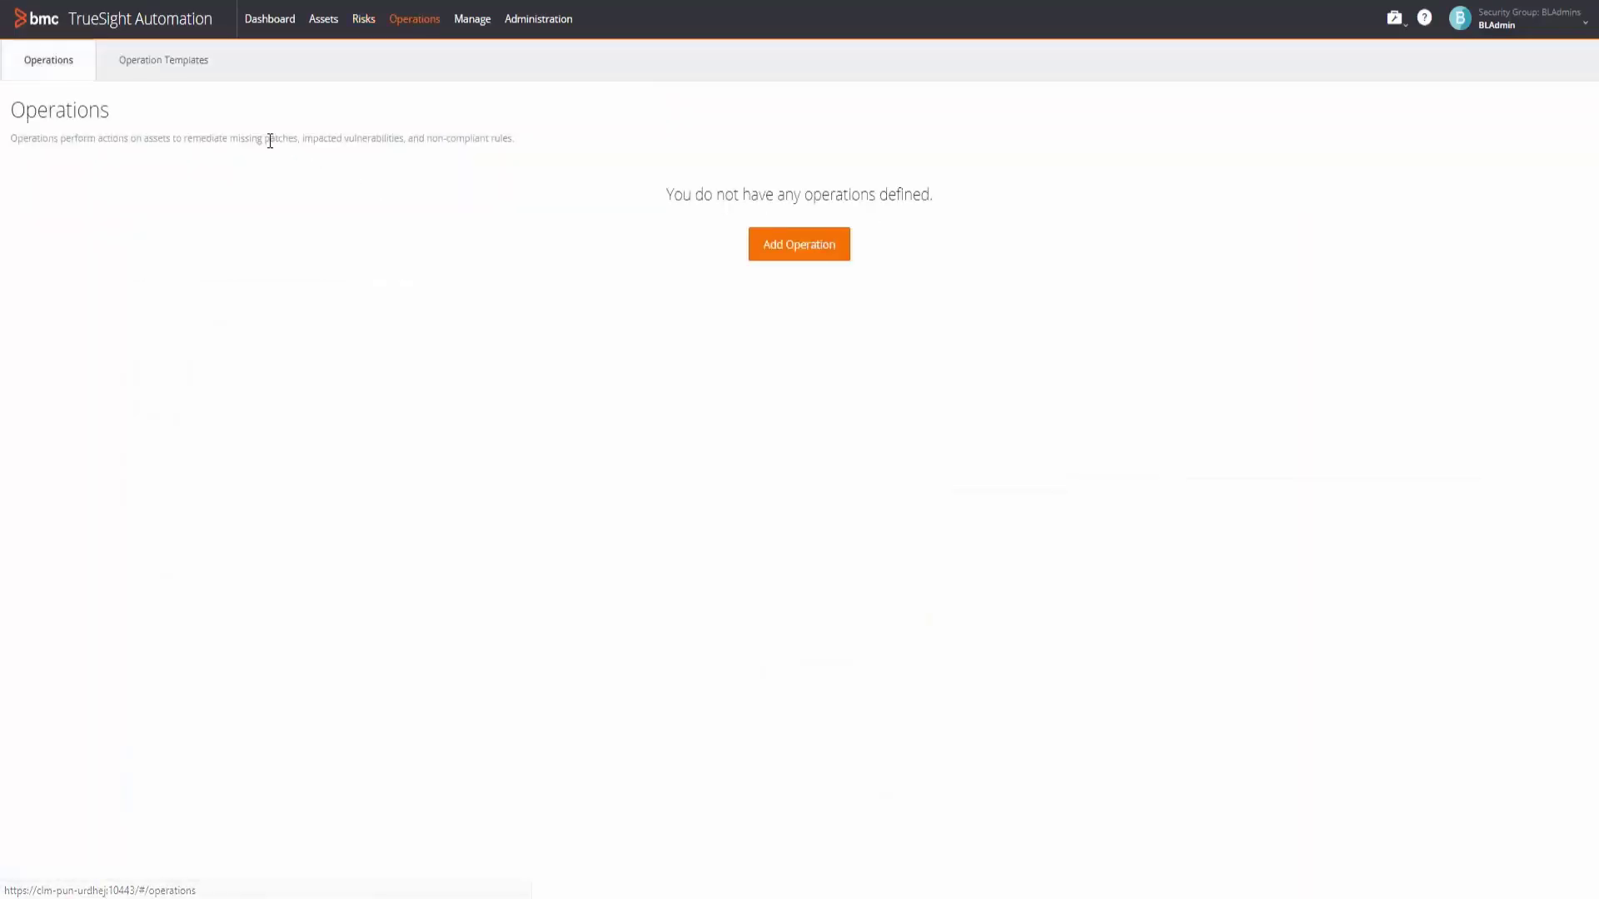
click(757, 247)
click(390, 499)
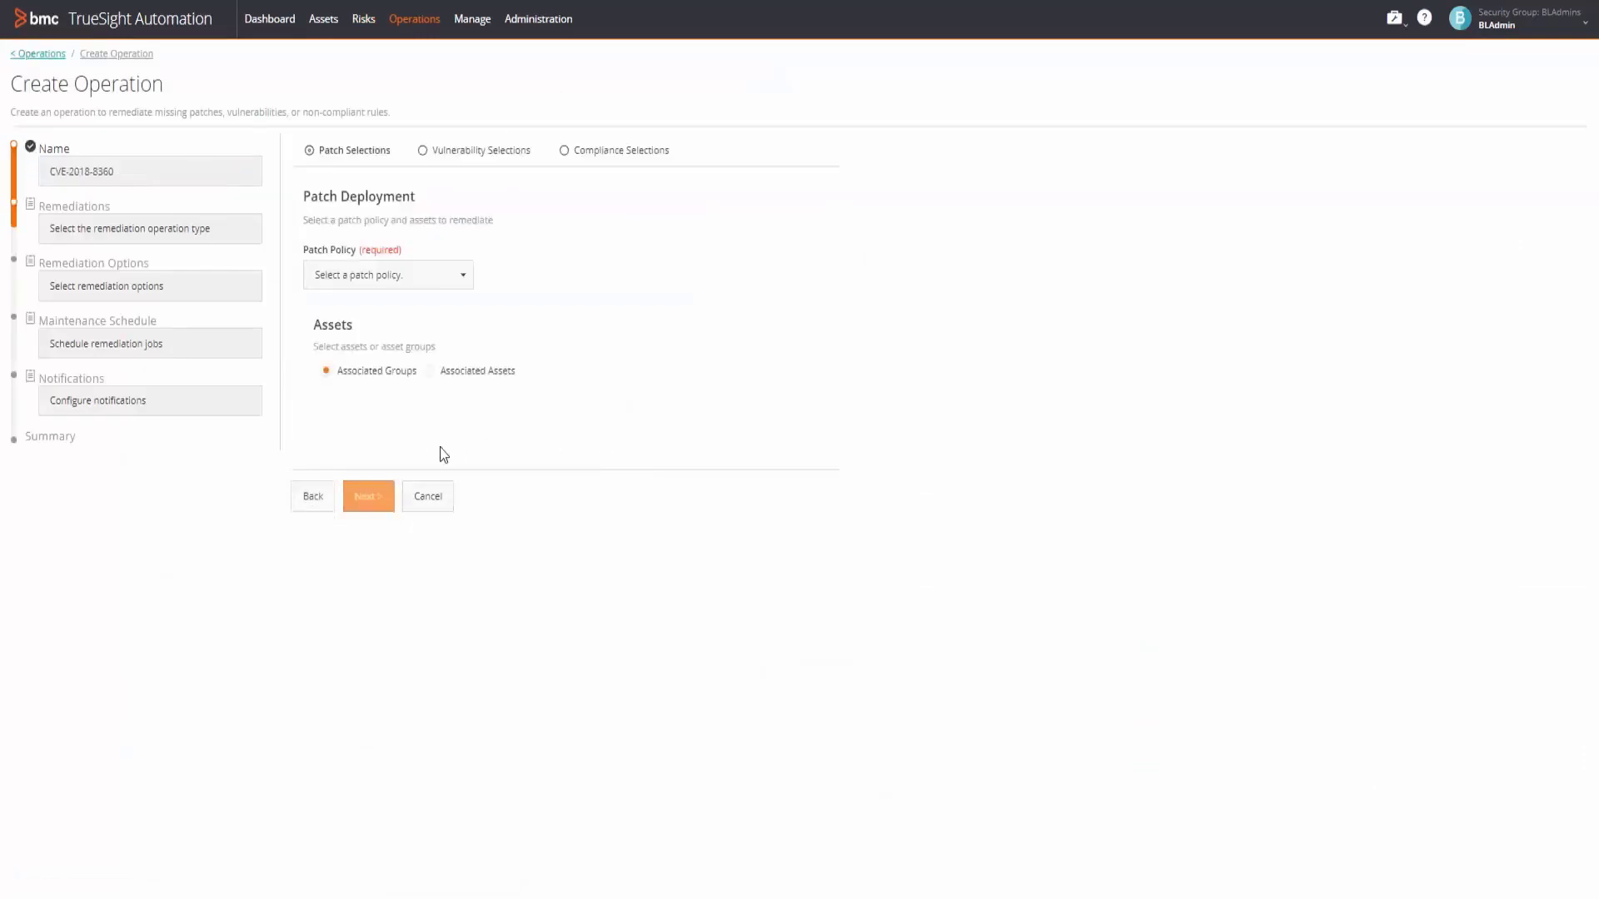
- Choose vulnerability selections for the operation, search for CVE-2018-8360, and accept the matching vulnerability remediation
click(457, 153)
click(417, 261)
click(451, 362)
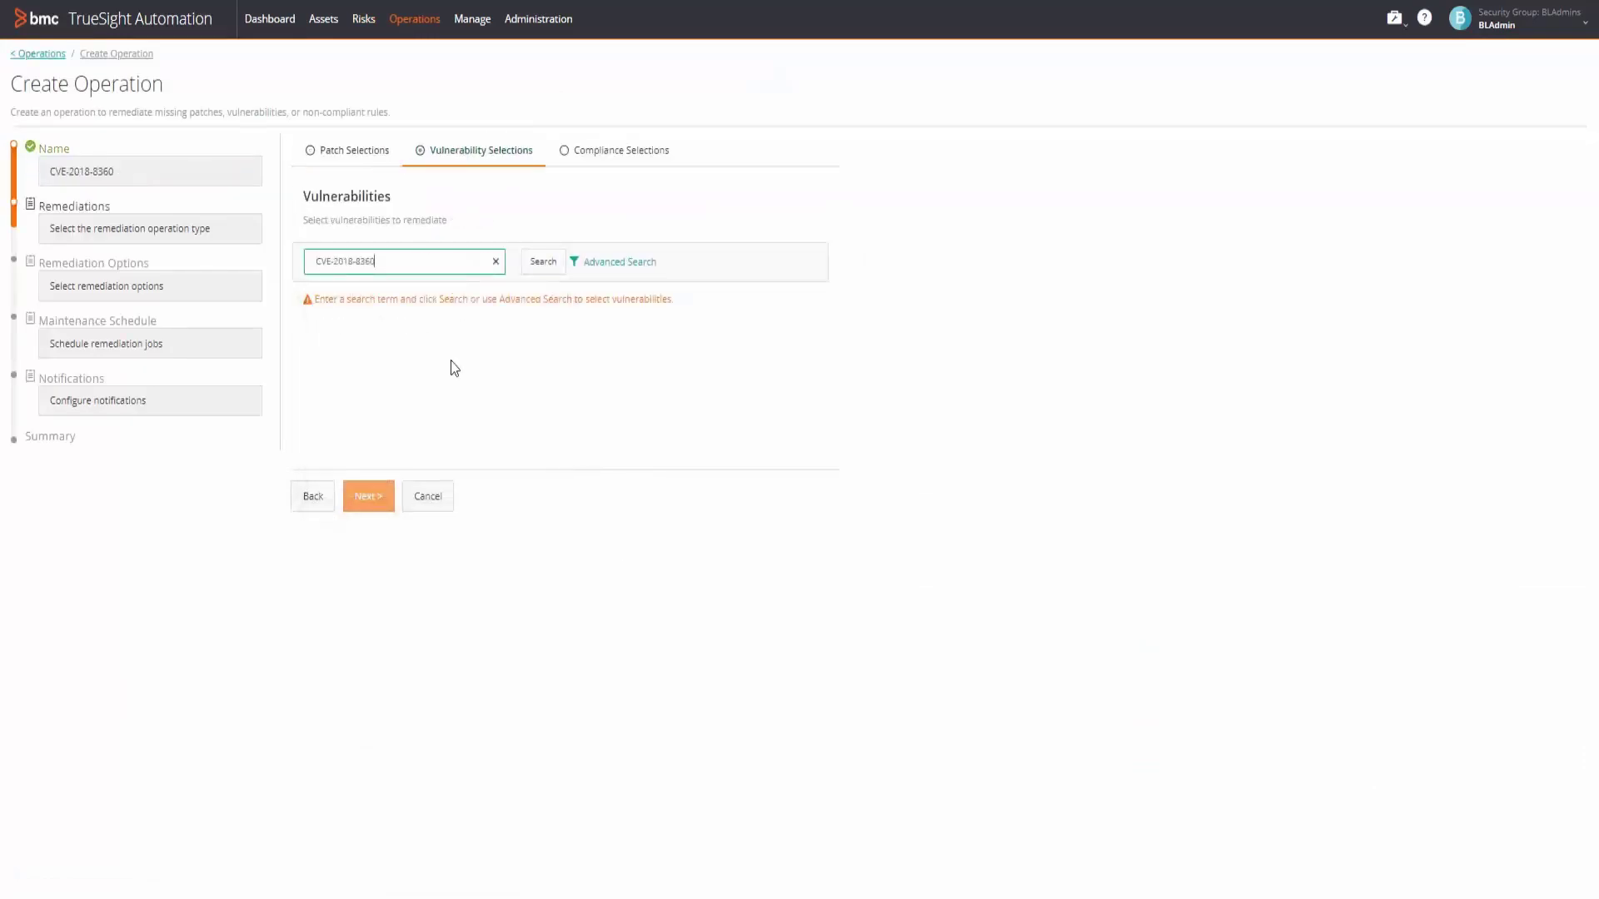
click(553, 266)
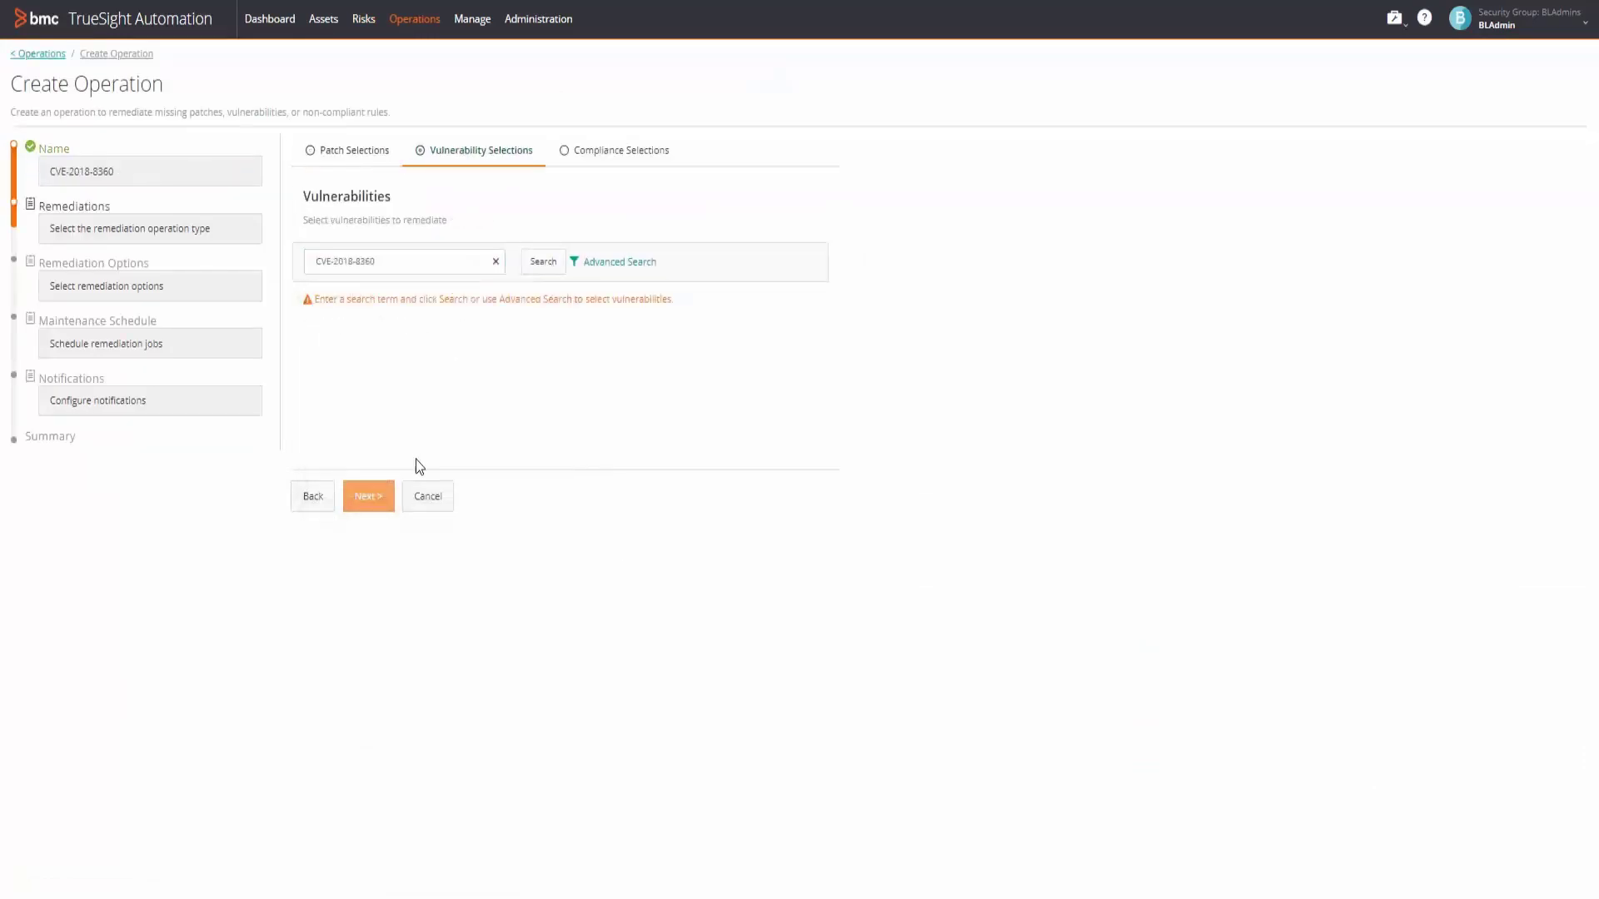
click(541, 262)
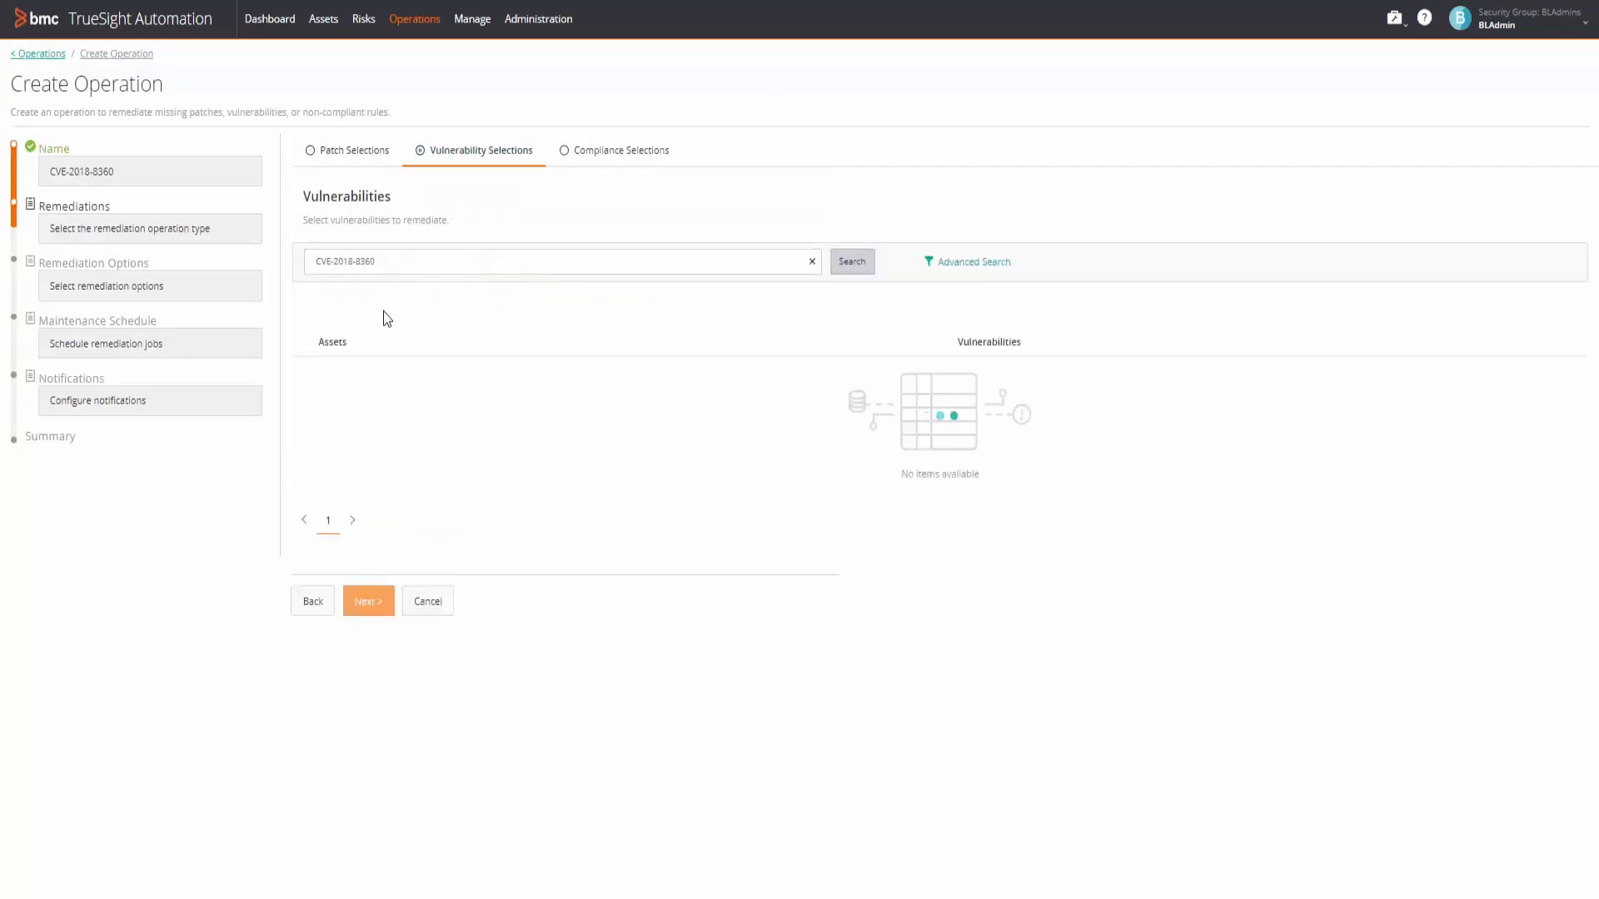
click(361, 522)
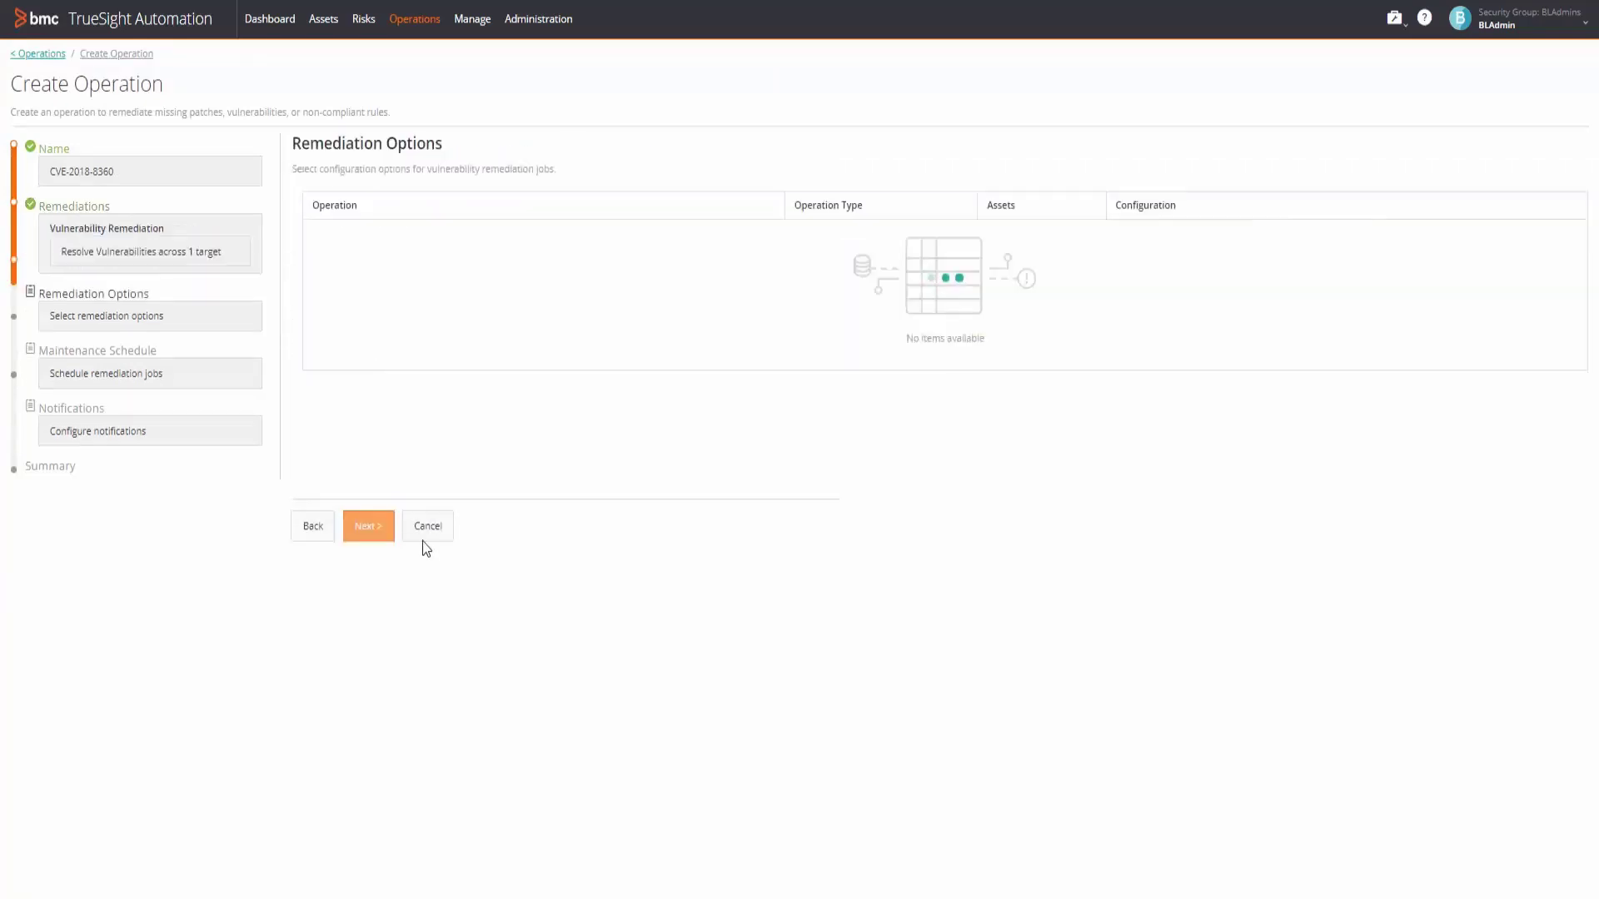
- Keep the default remediation options, set the maintenance schedule to Execute Now without notifications, and save the operation
click(367, 525)
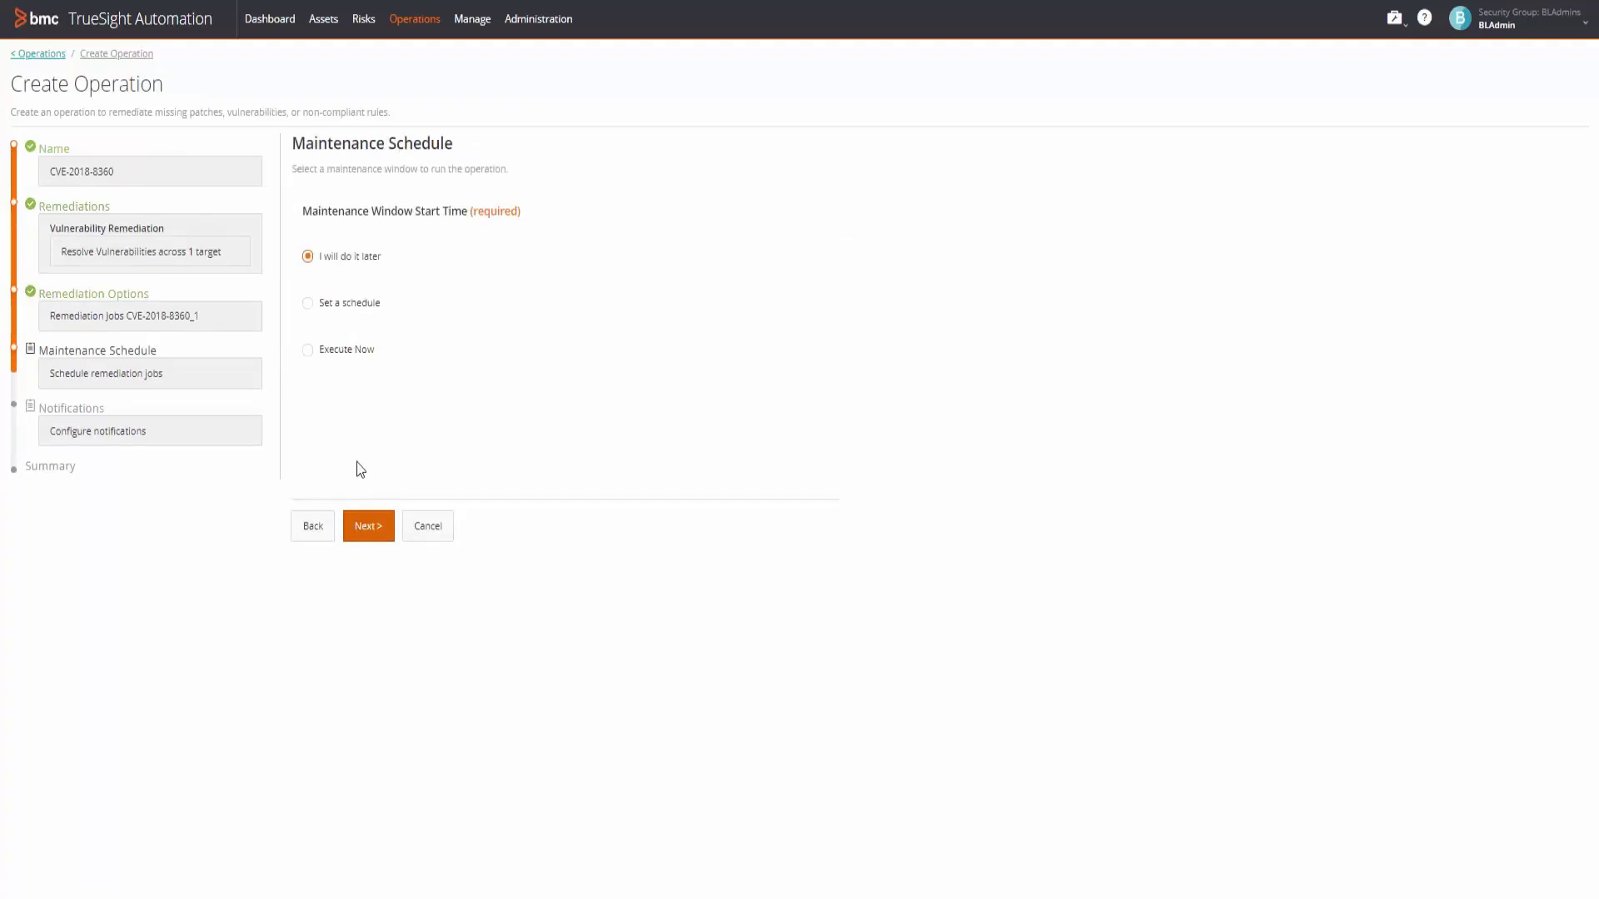
click(337, 351)
click(363, 523)
click(374, 525)
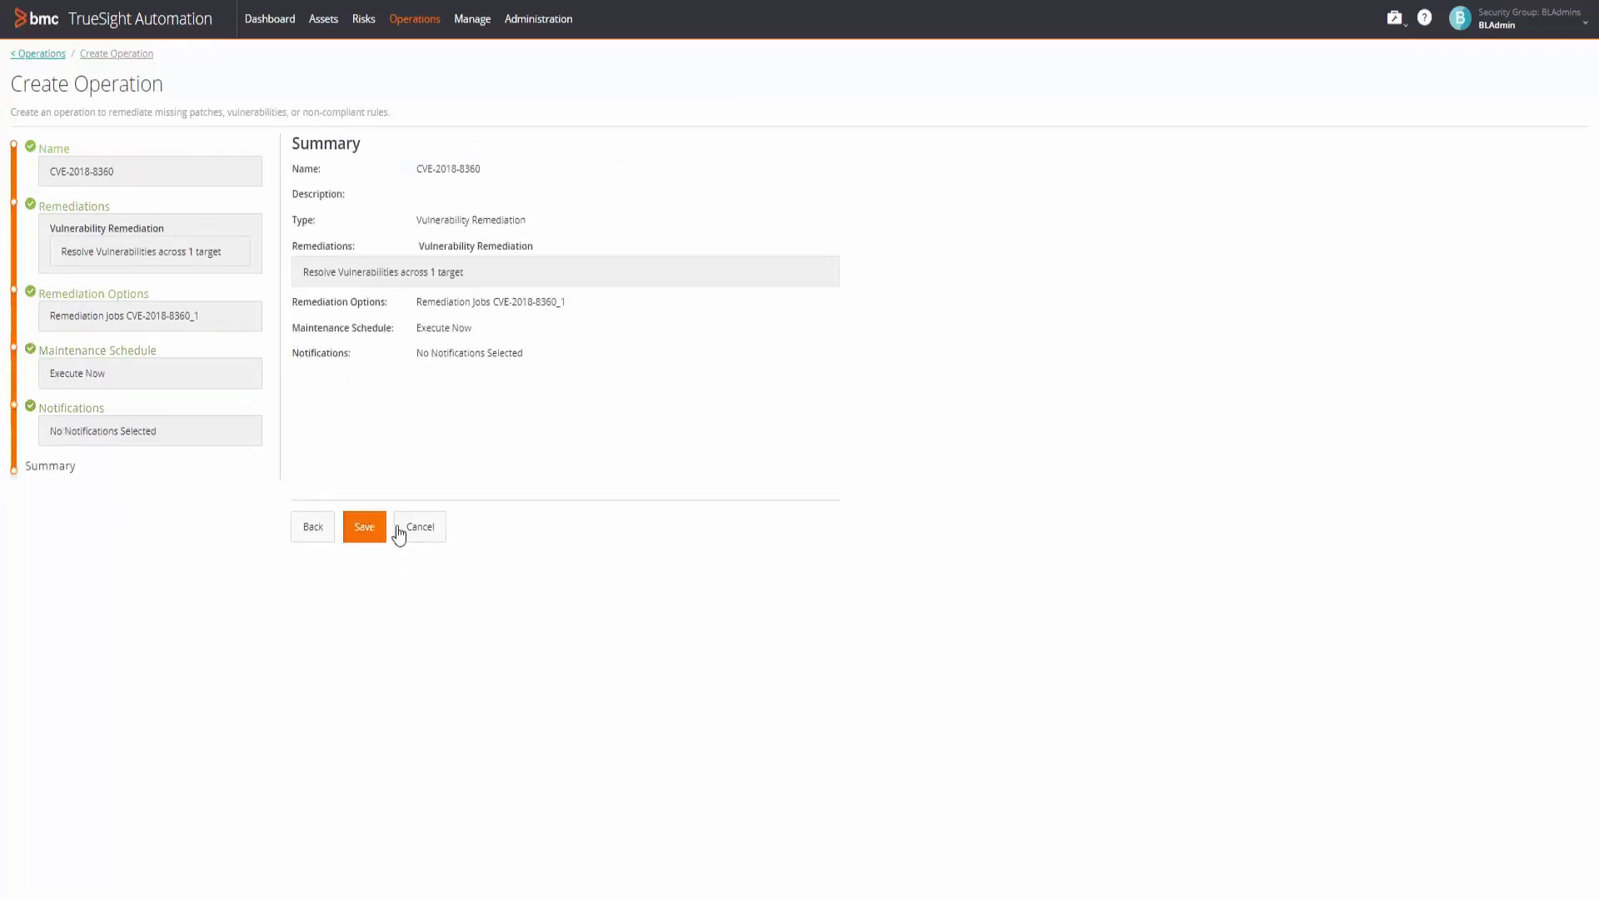
click(379, 537)
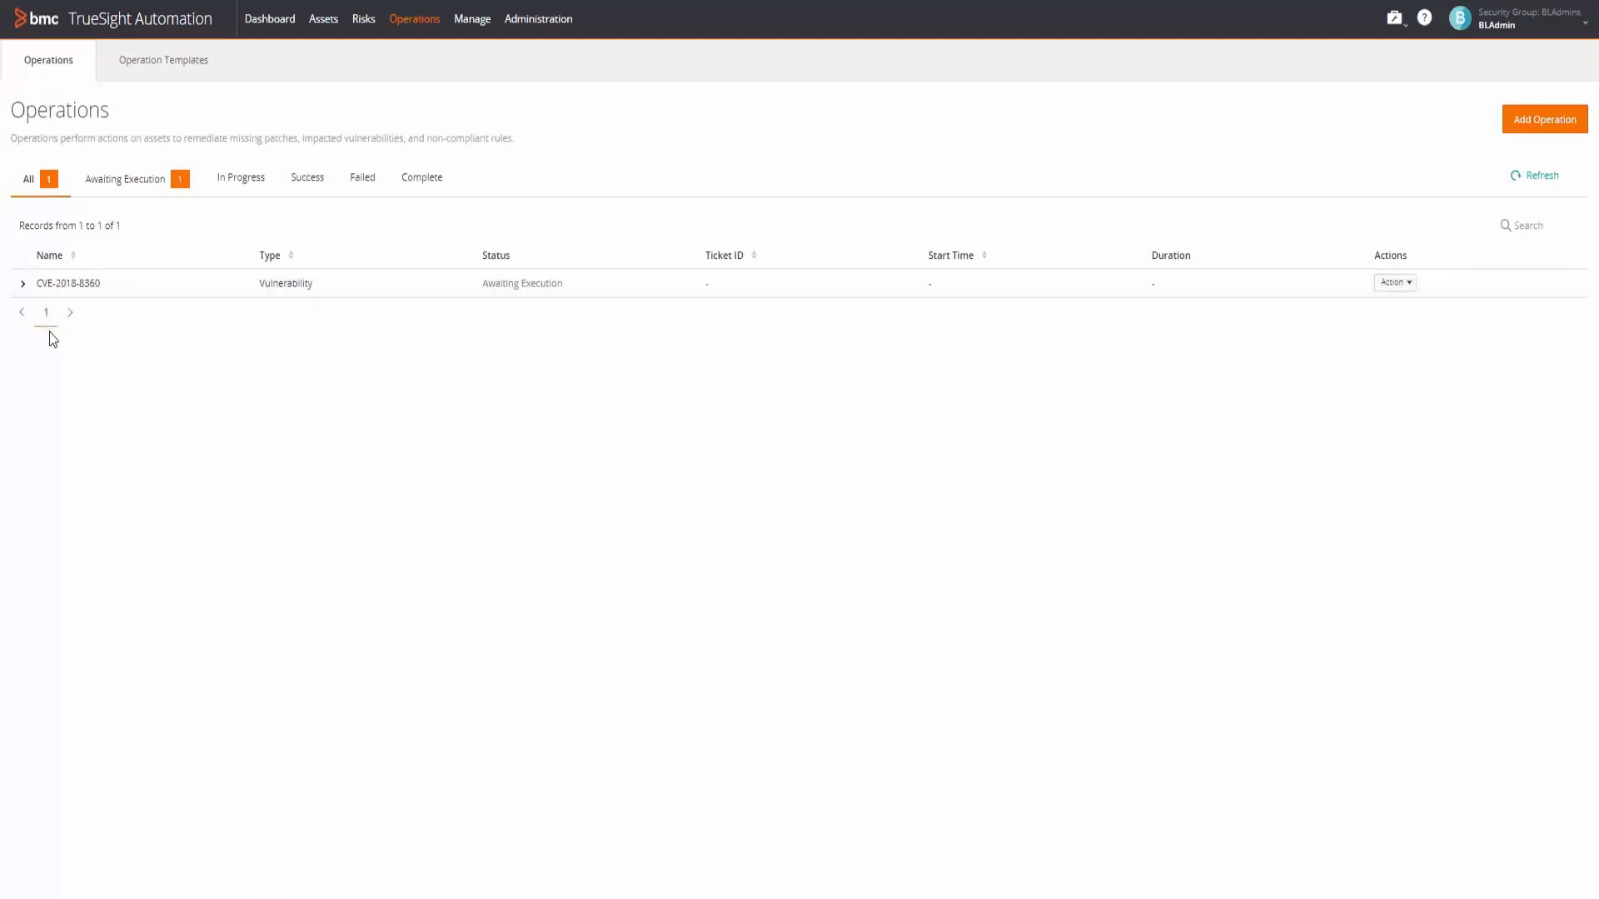
- Check the details and execution status of the CVE-2018-8360 operation
click(22, 283)
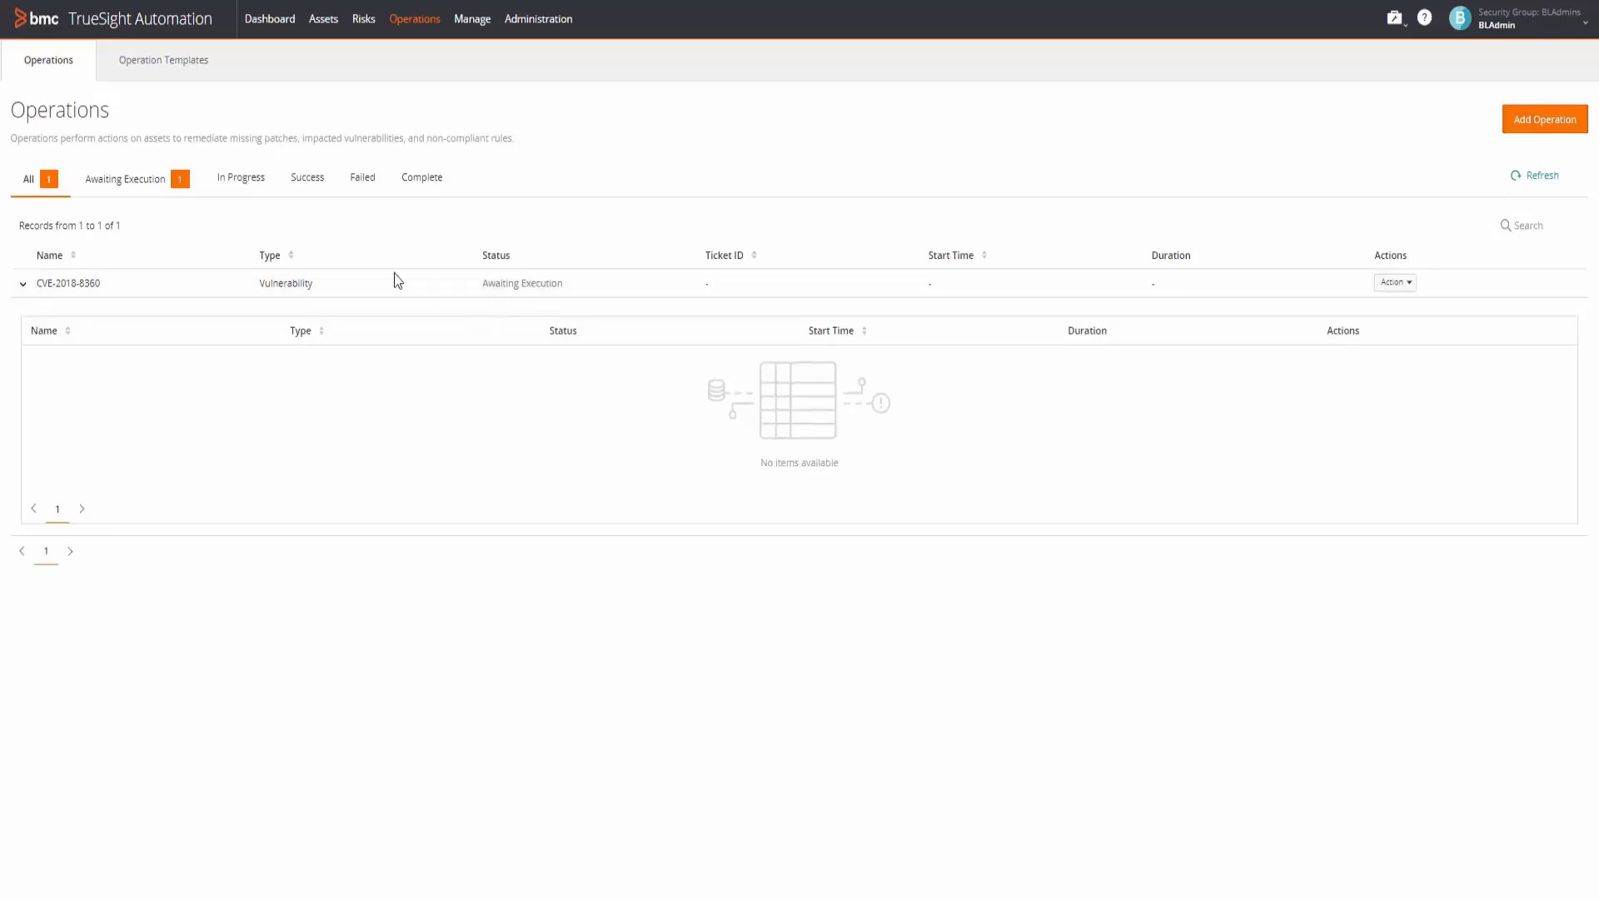
click(38, 286)
drag(38, 285, 108, 296)
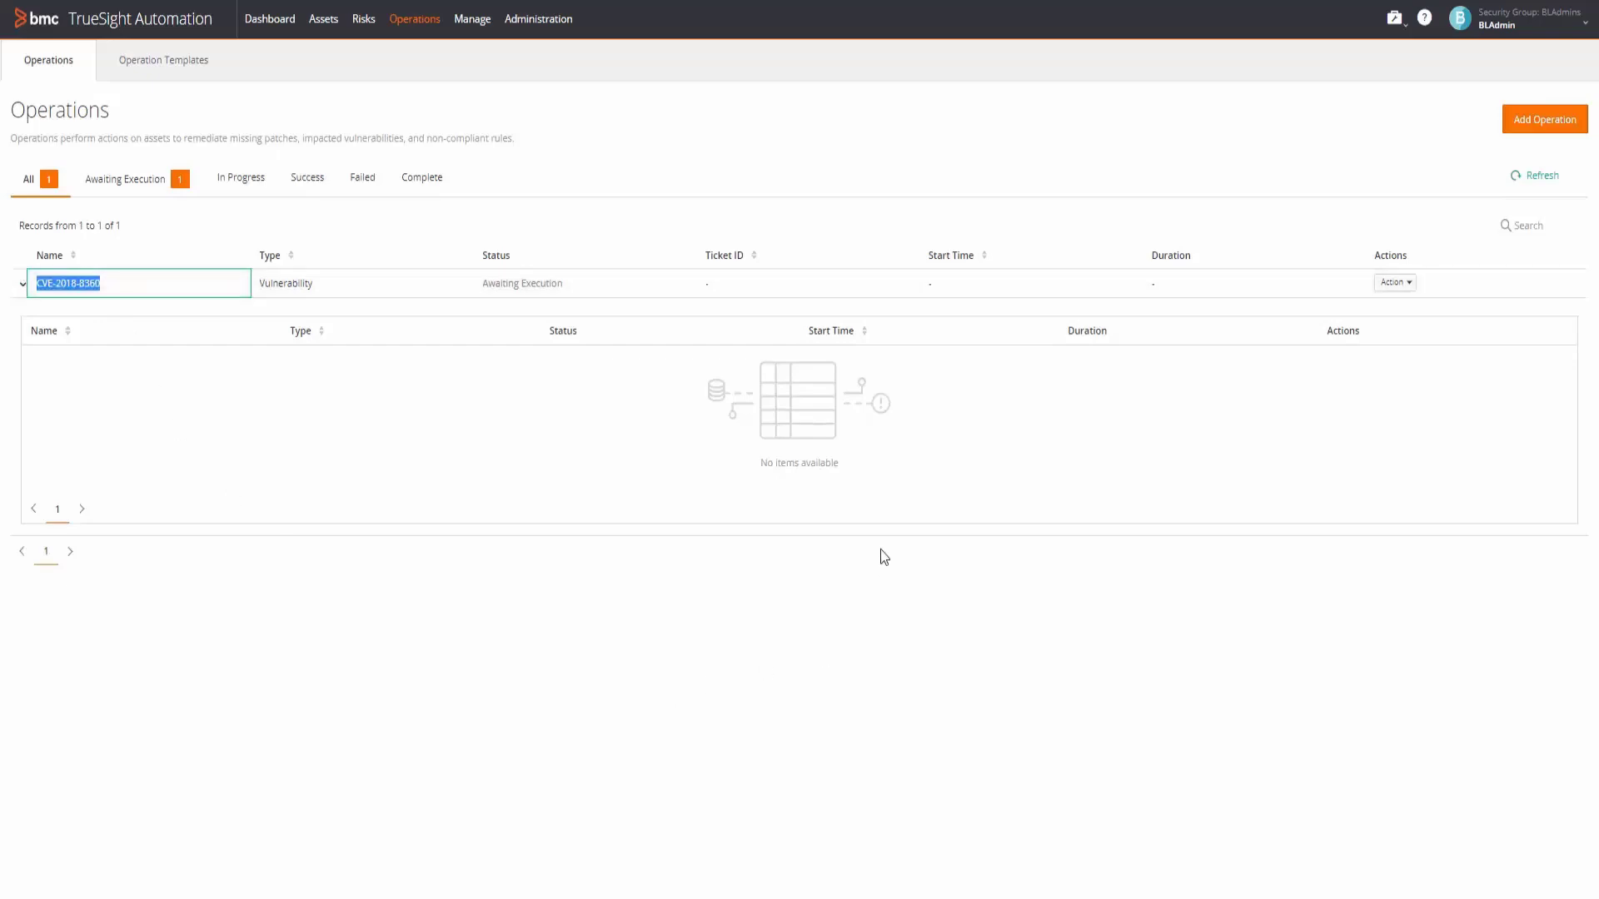
click(22, 290)
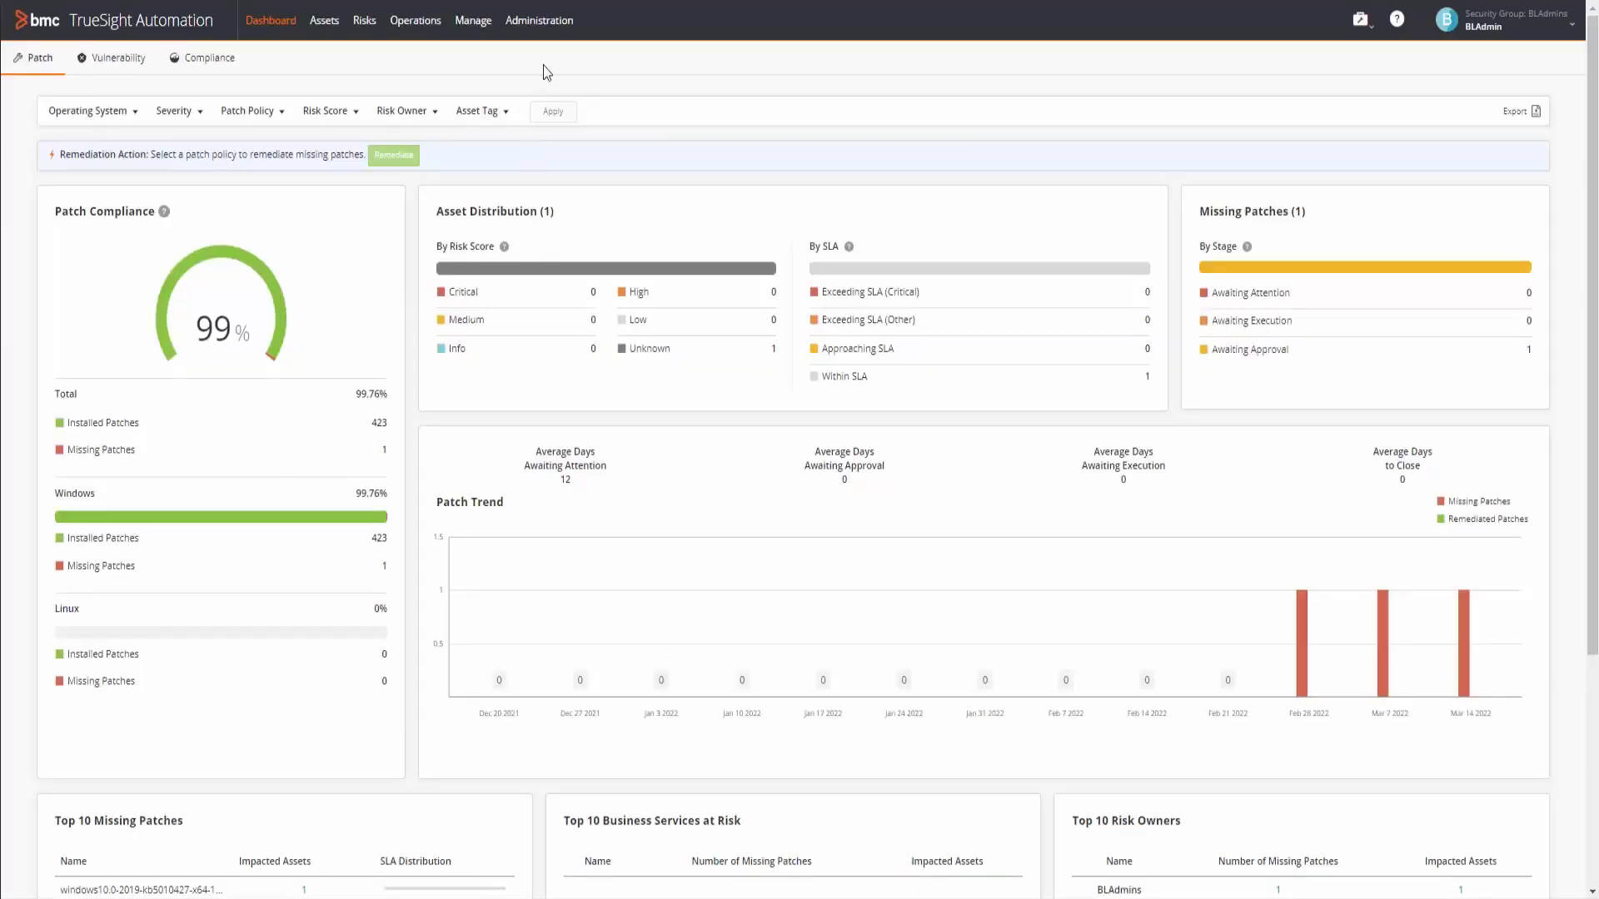
- Start adding a patch catalog in the administration settings and select Windows 2019 Catalog as its source
click(553, 33)
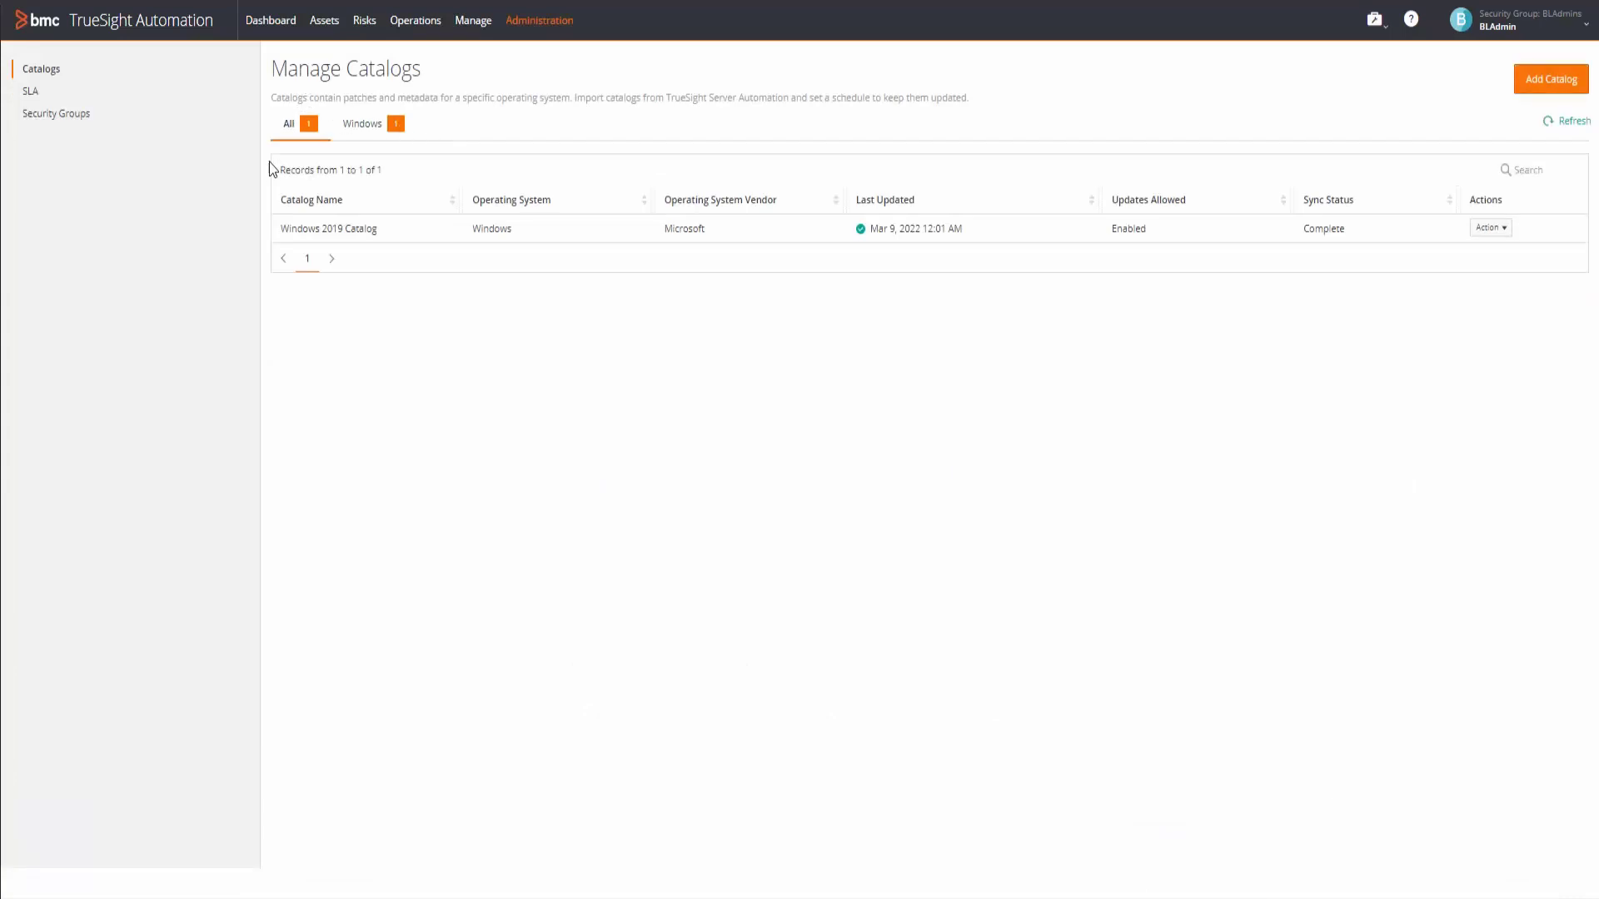
click(1545, 88)
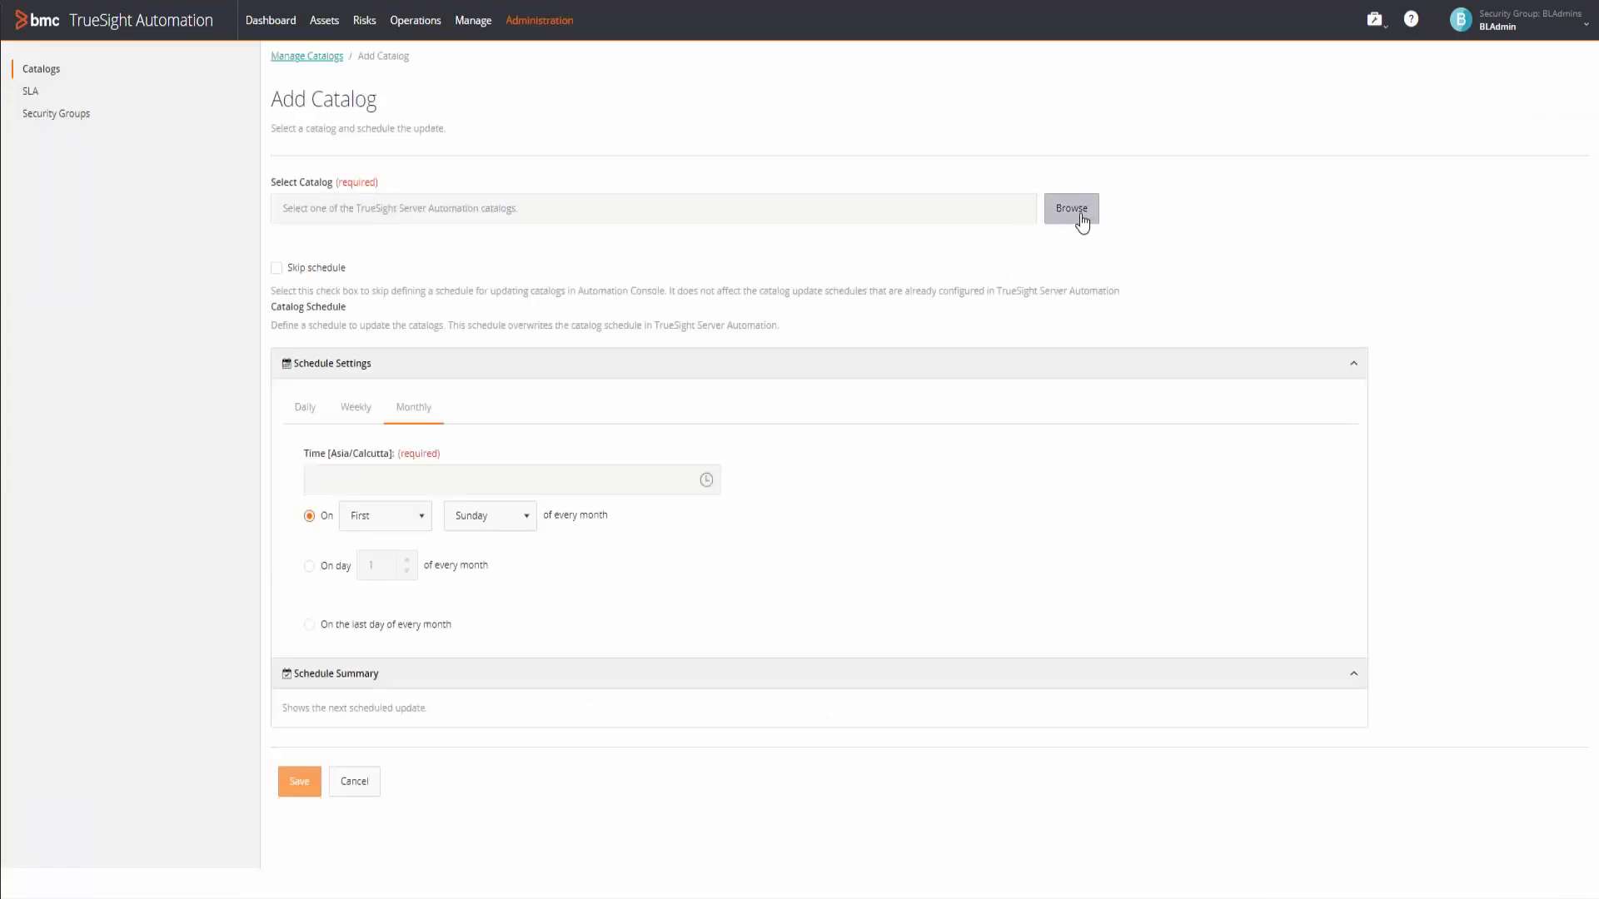
click(1091, 214)
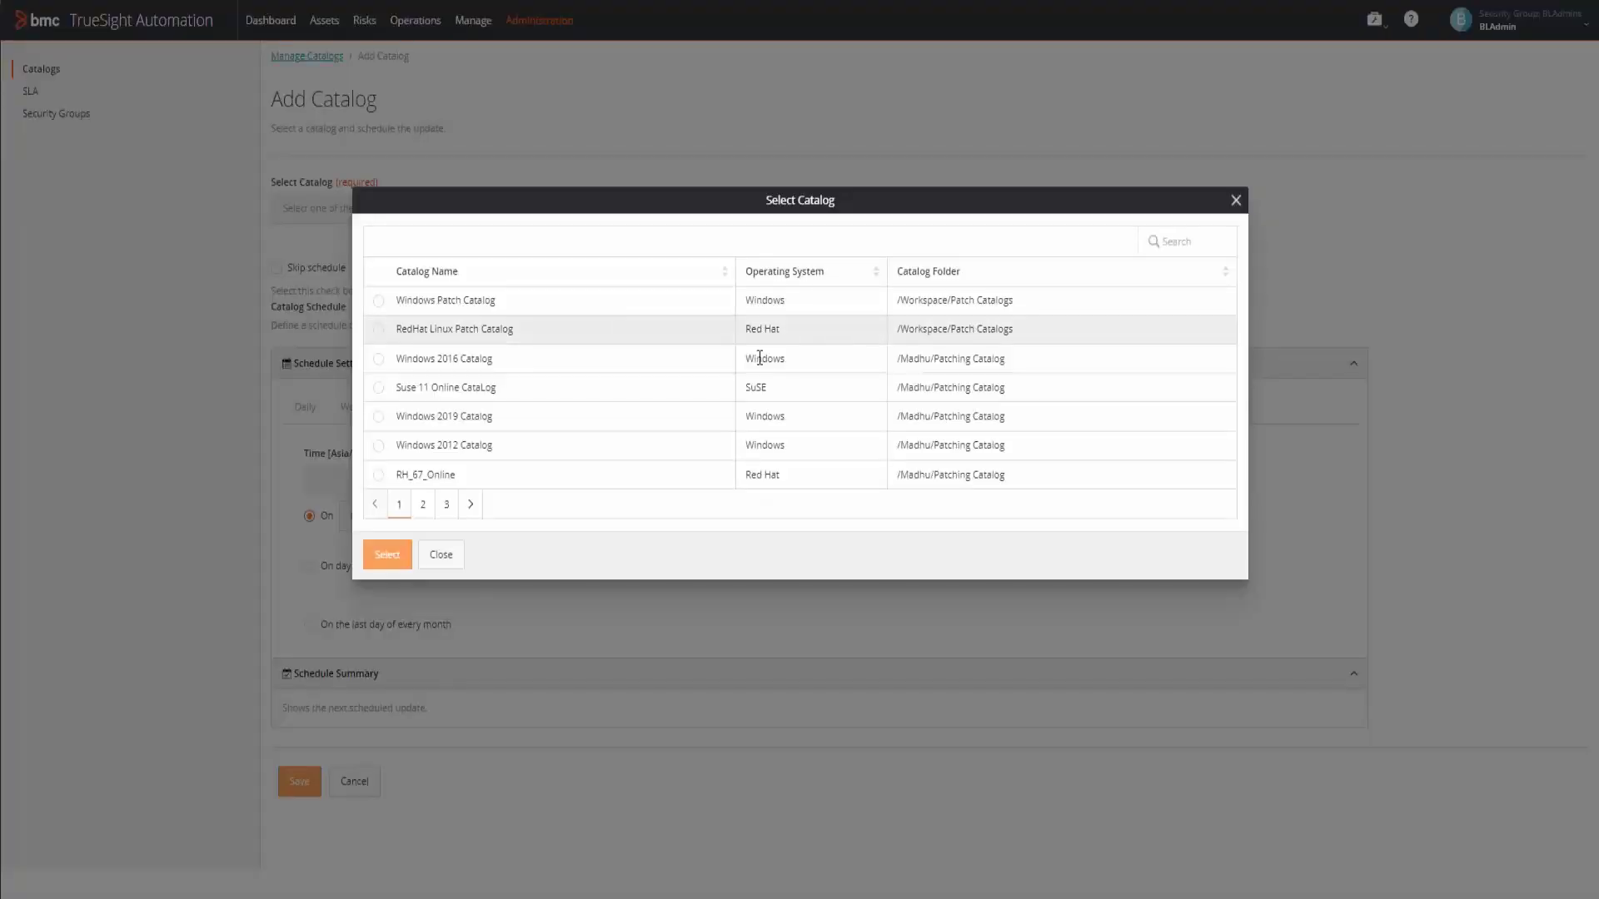
click(379, 416)
click(388, 552)
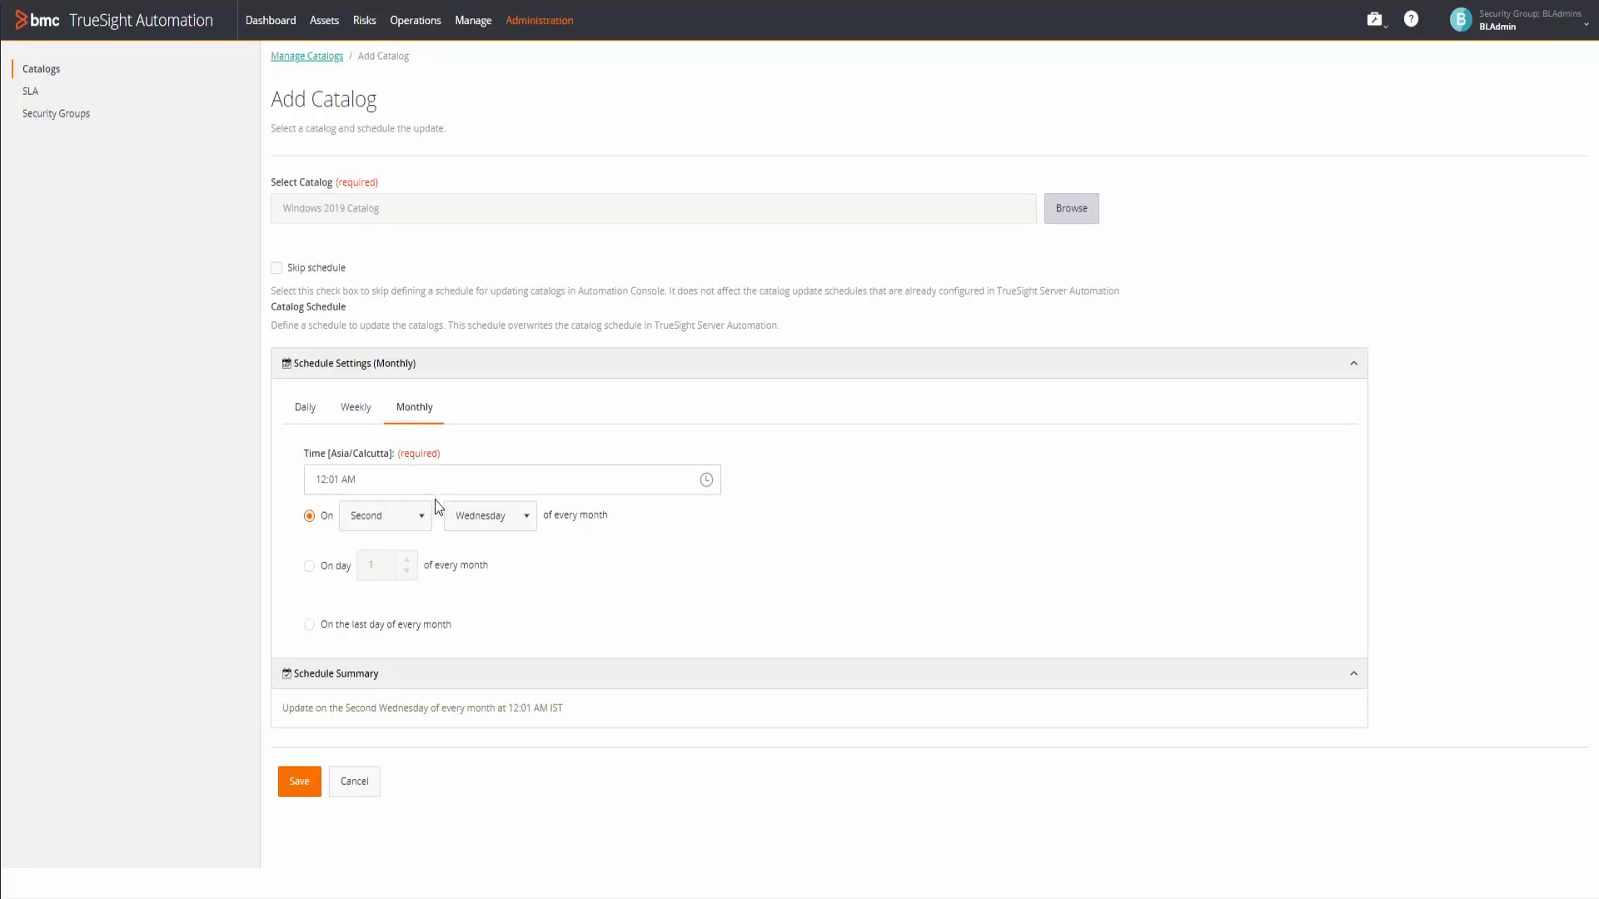
- Schedule the catalog update weekly on Monday and save the catalog
click(348, 408)
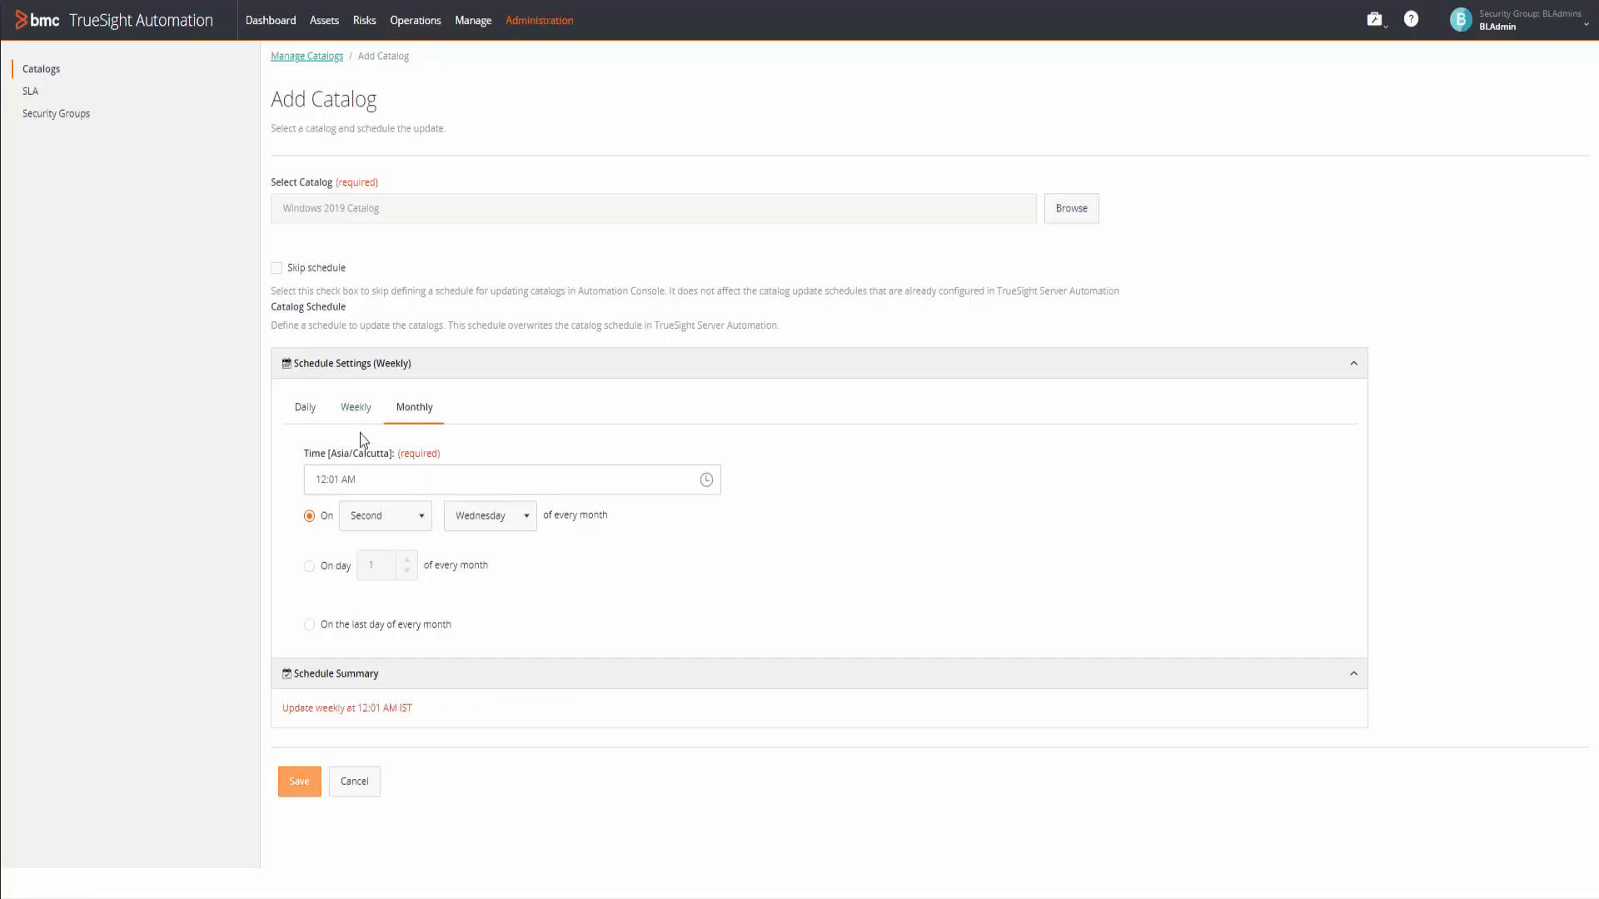
click(372, 524)
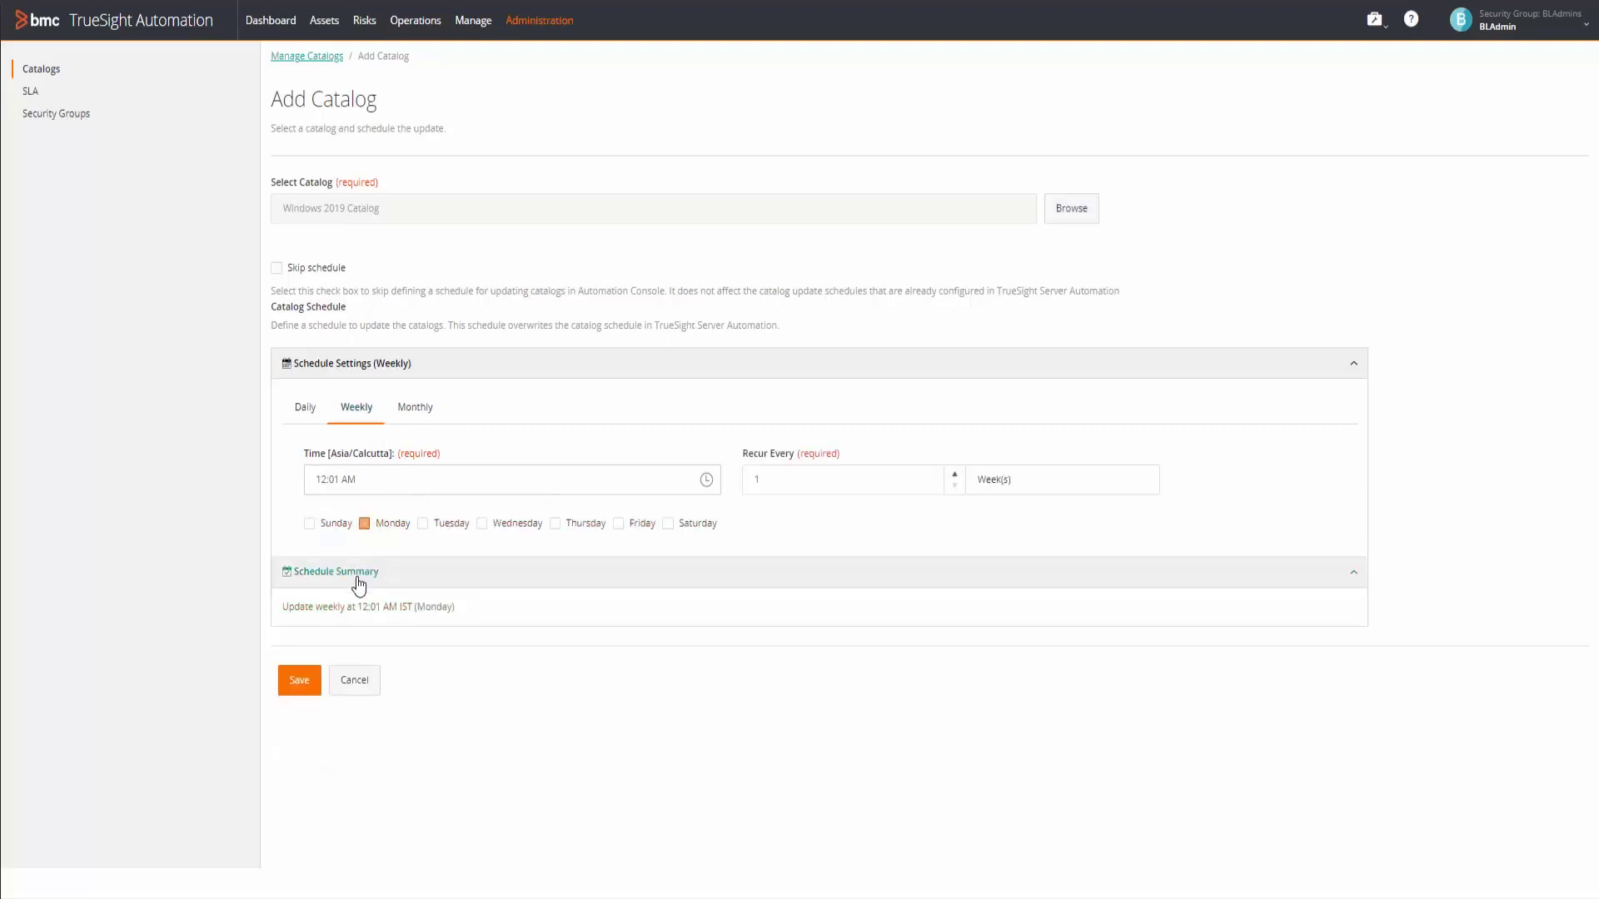
click(302, 680)
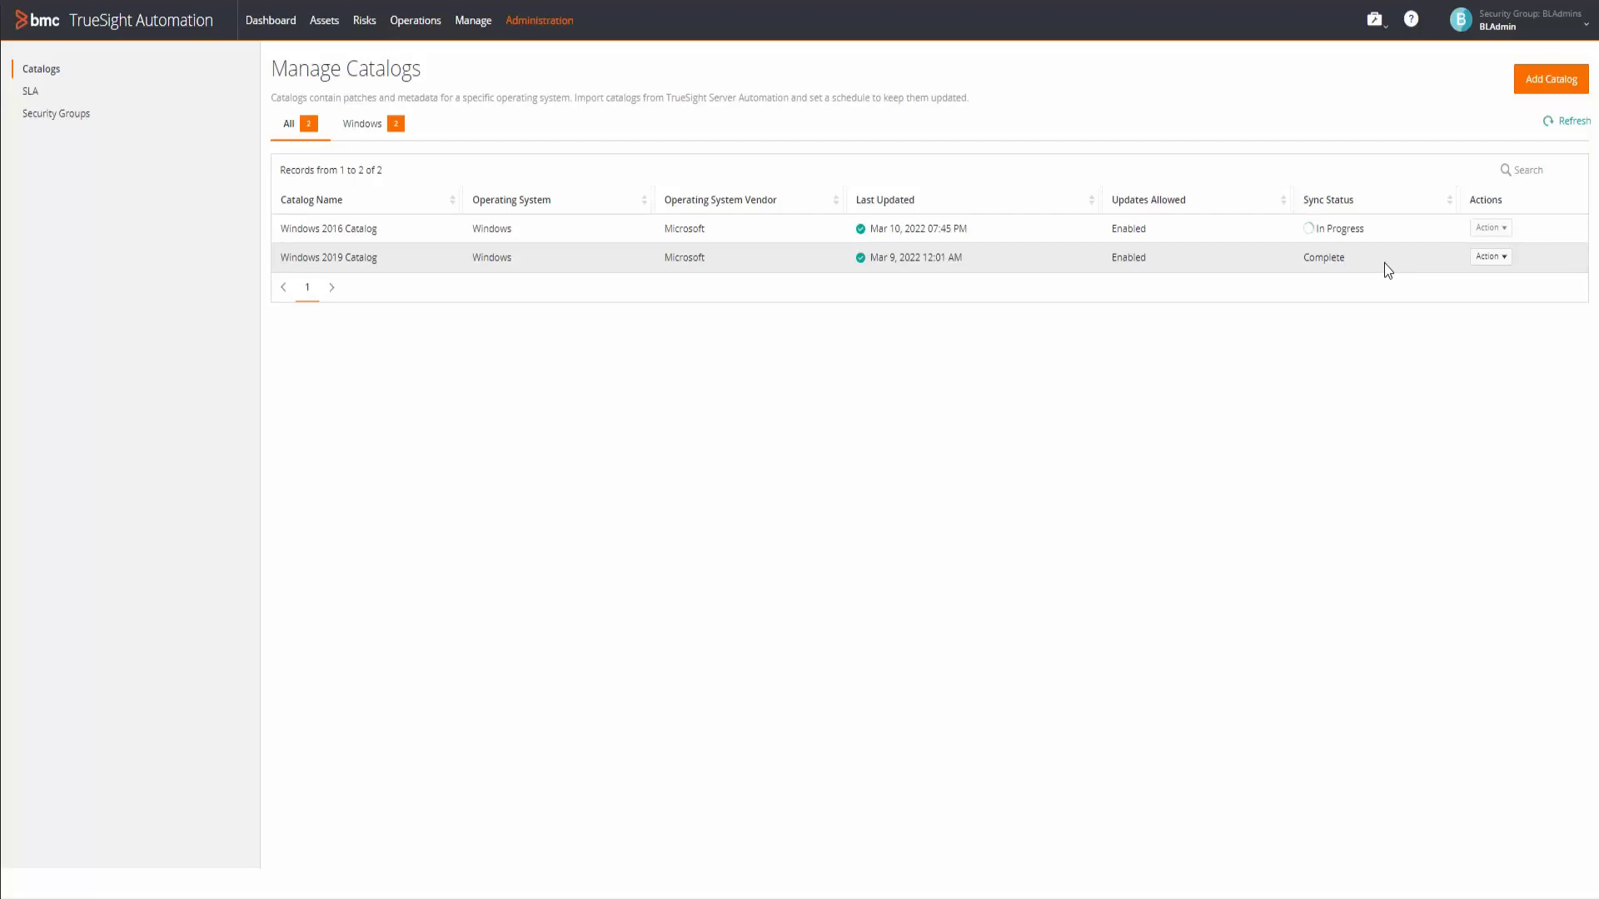
- Start a new patch policy named Windows 2019 Patch Policy-2 based on Windows 2019 Catalog
click(479, 27)
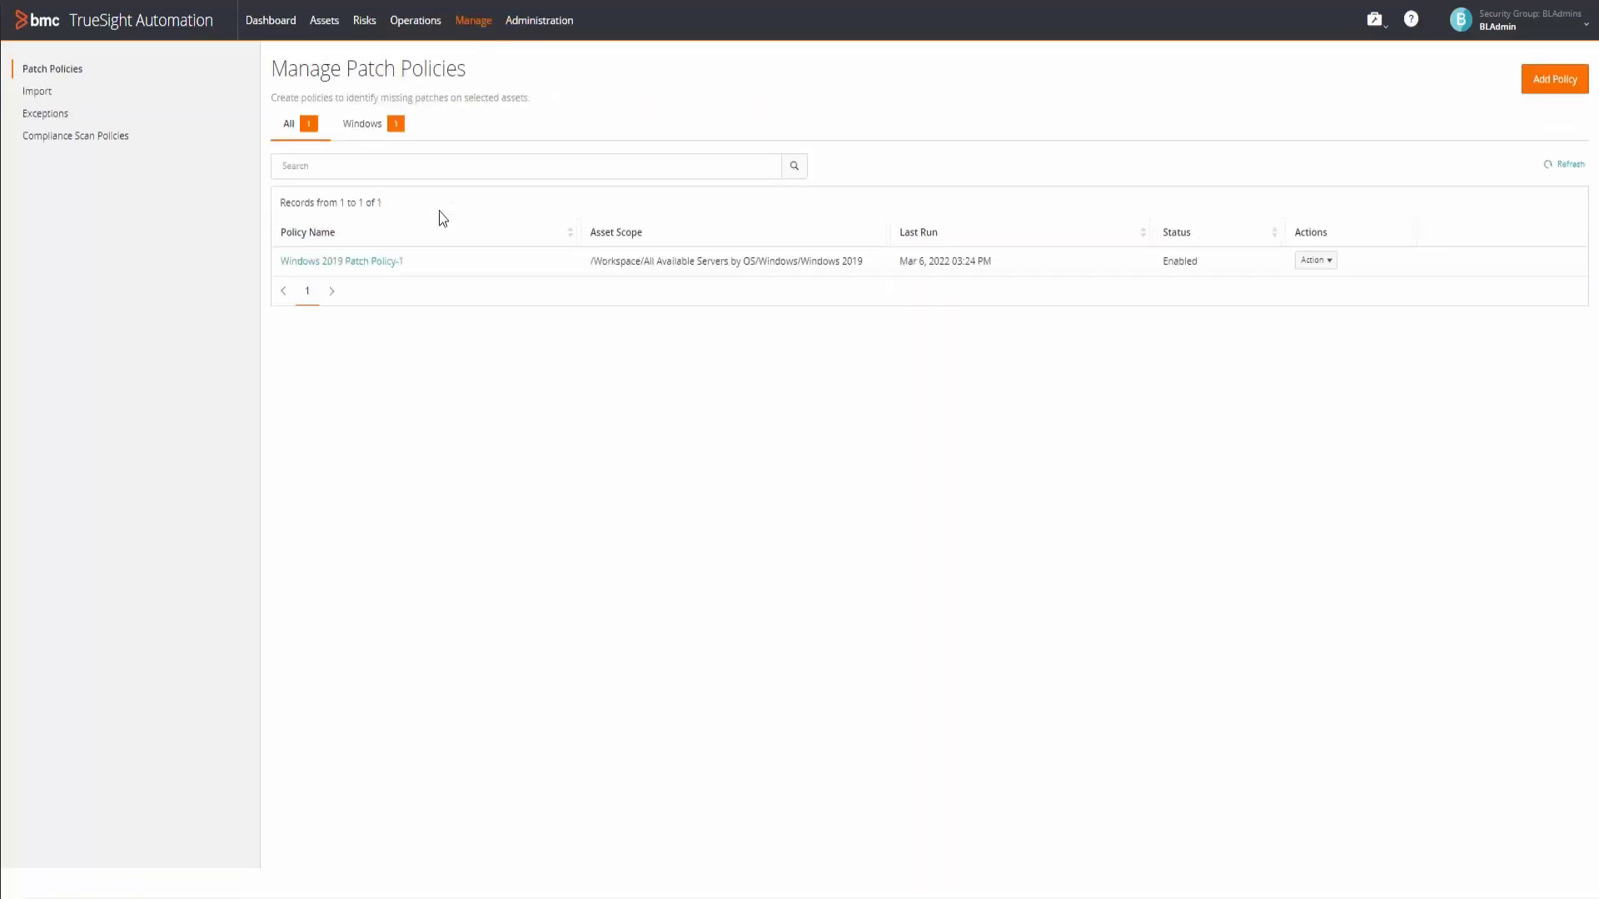
click(1554, 80)
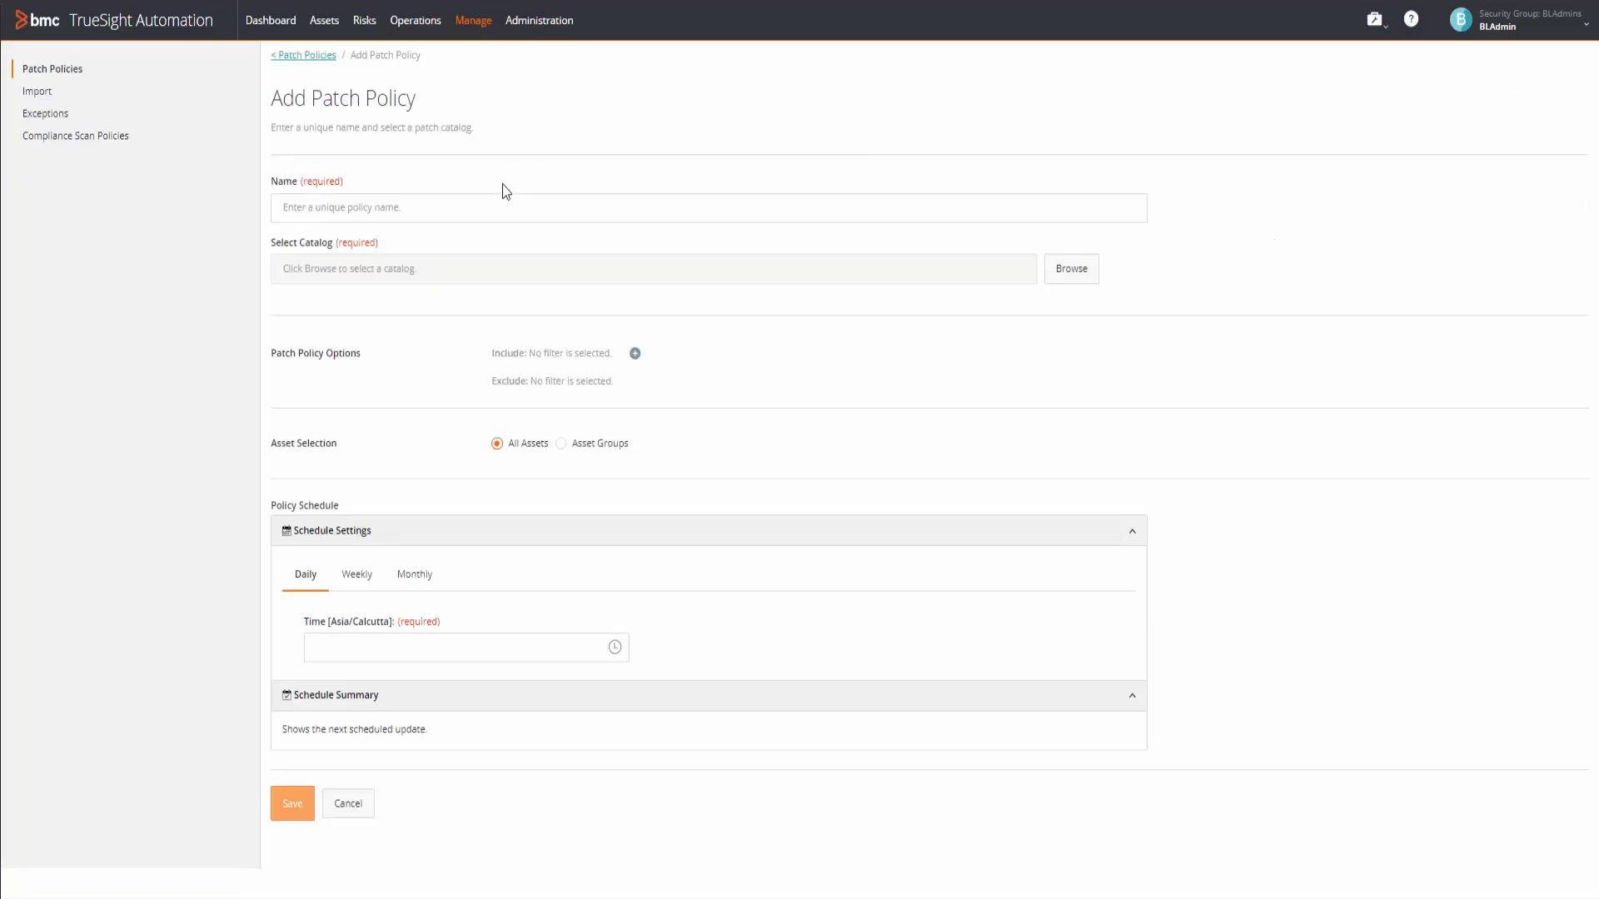
click(479, 214)
text(Windows 2019 Patch Policy-2)
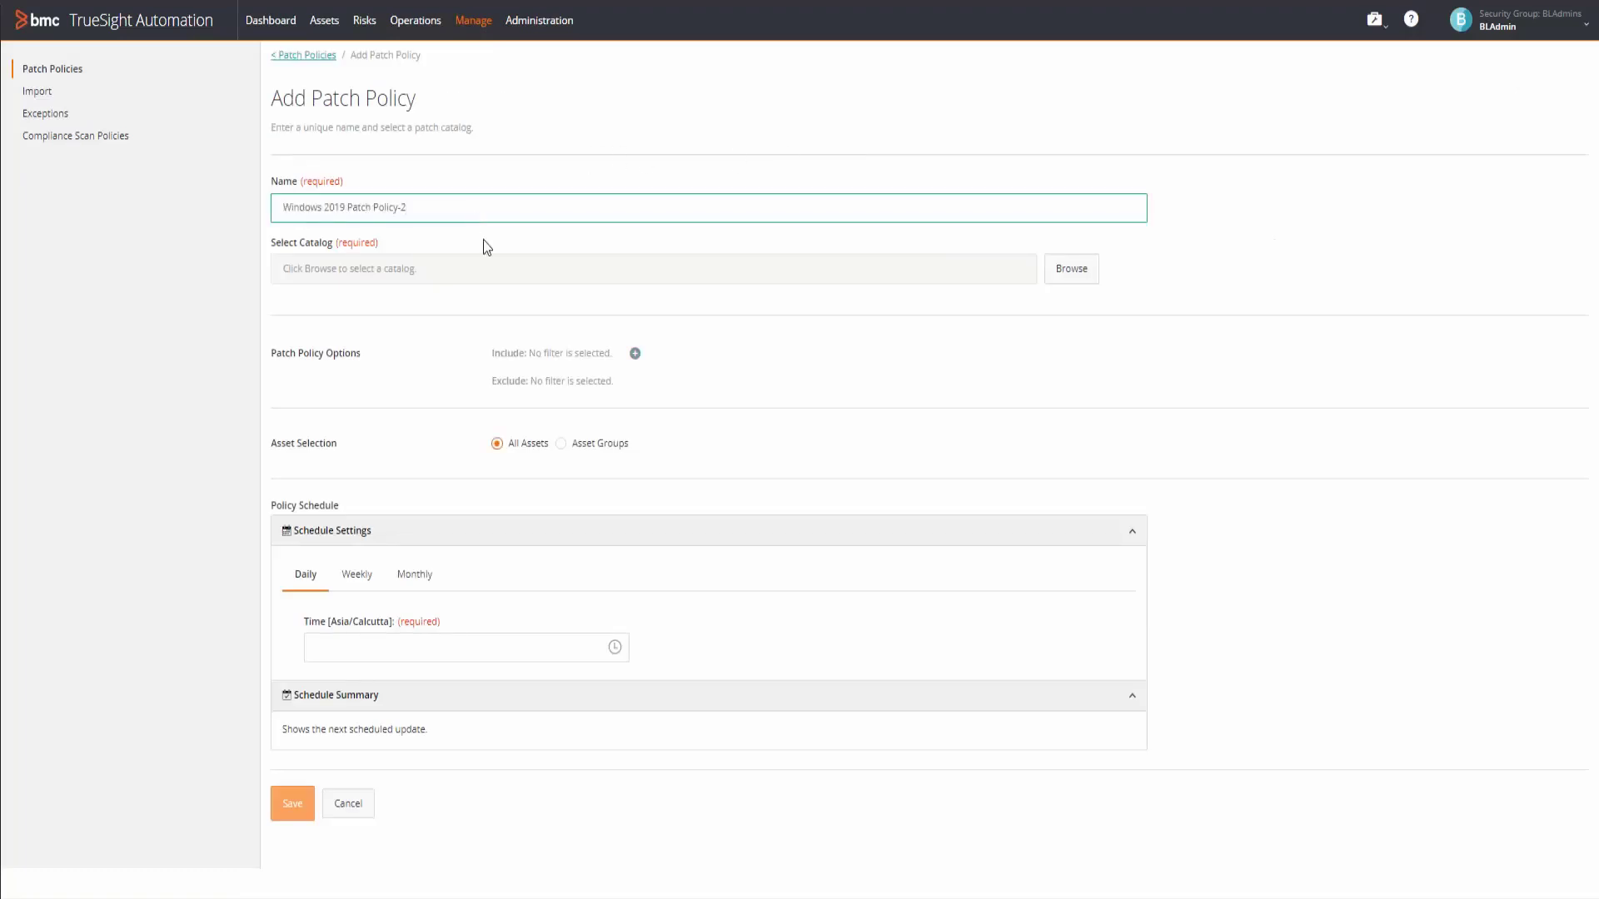
click(1071, 277)
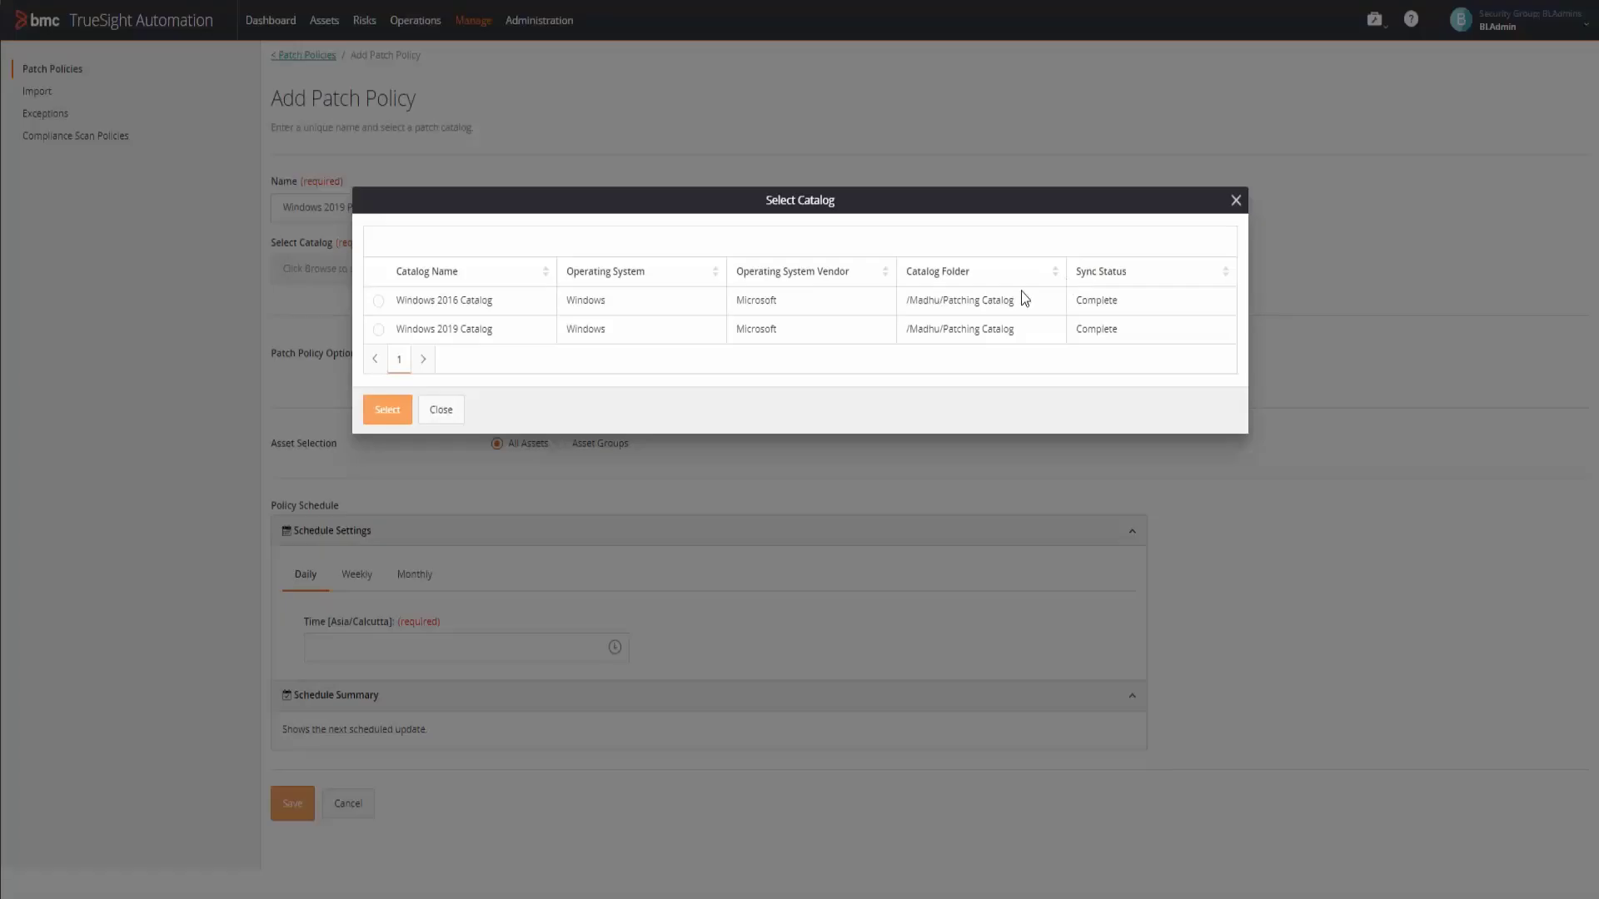
click(378, 329)
click(387, 410)
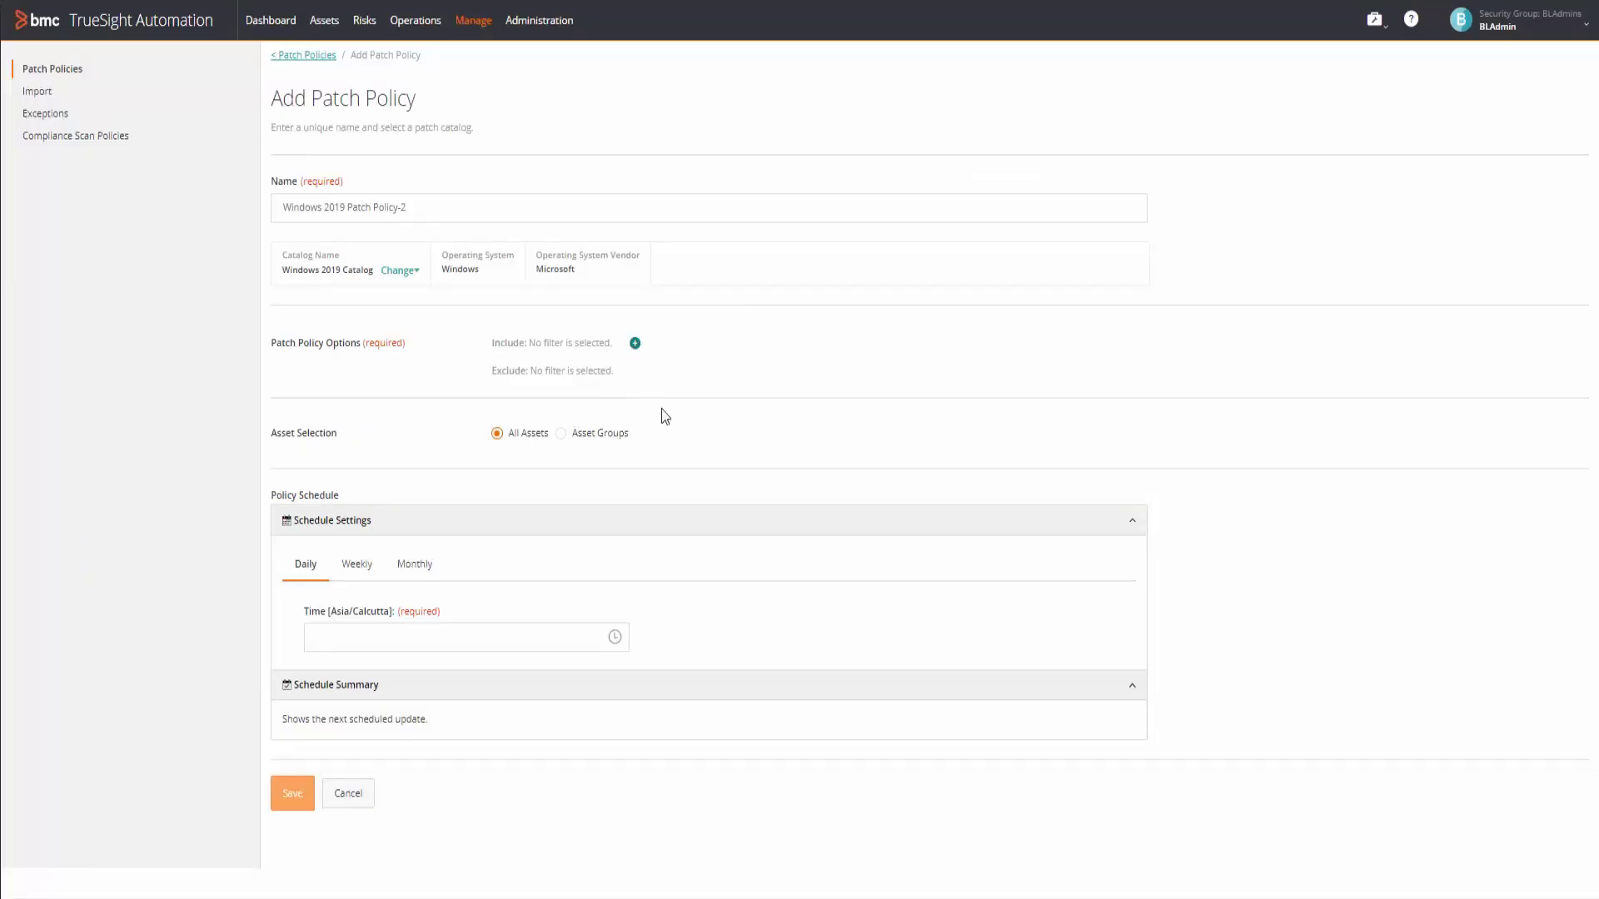
- Include the Hotfixes and Bulletins patch groups in the policy's patch scanning options
click(635, 342)
click(636, 299)
click(627, 354)
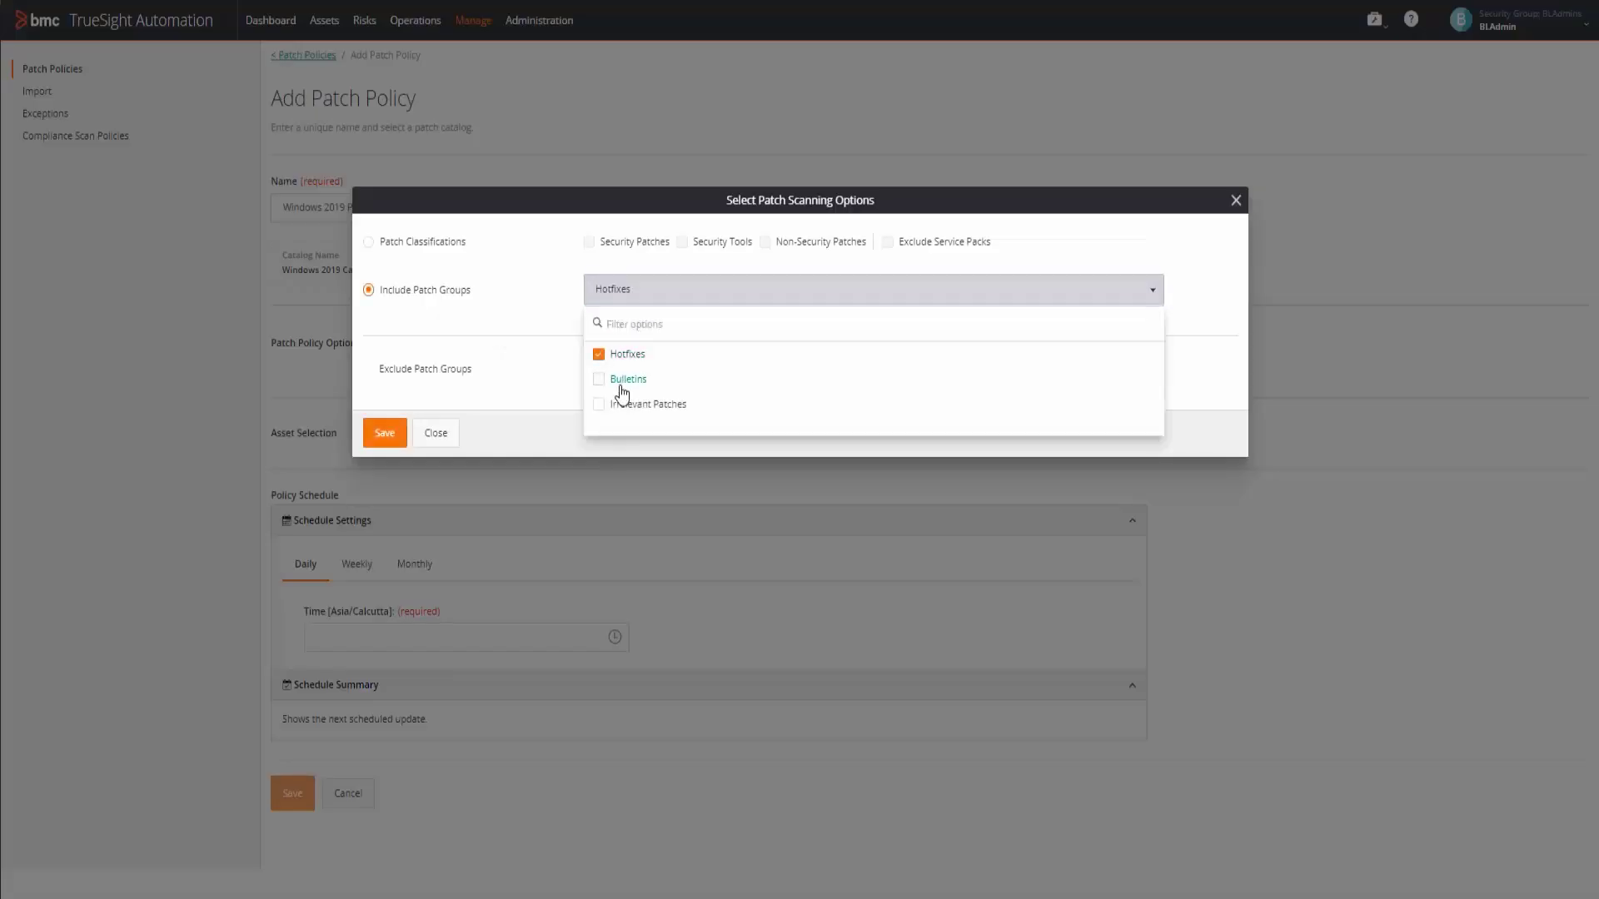
click(622, 381)
click(384, 433)
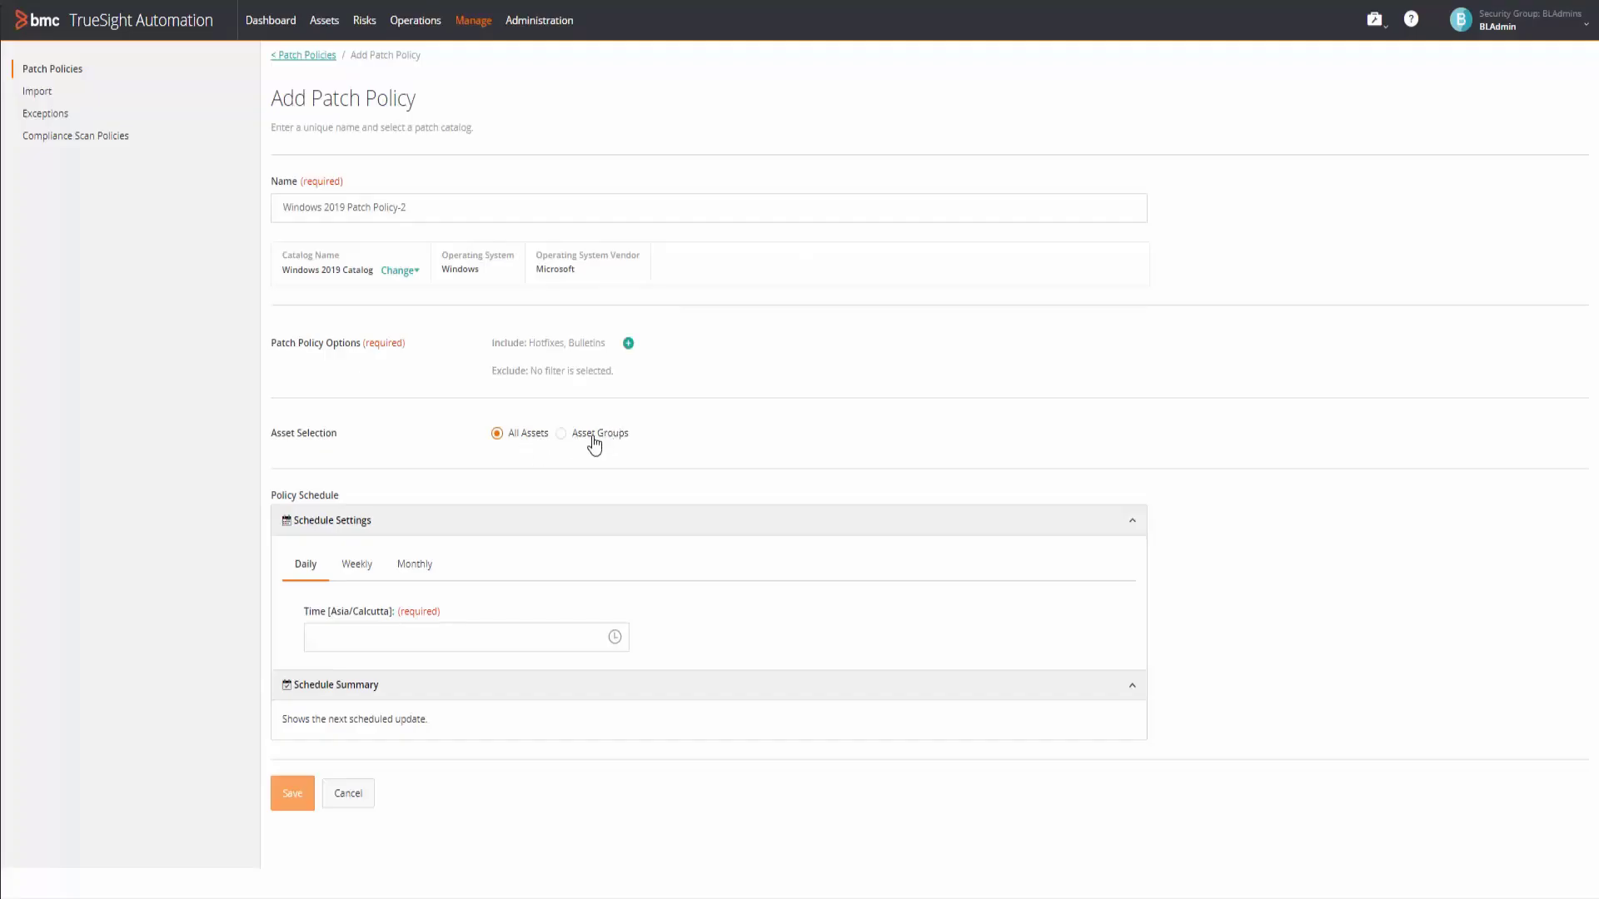
- Limit the patch policy's assets to the Windows 2019 smart group
click(594, 435)
click(581, 468)
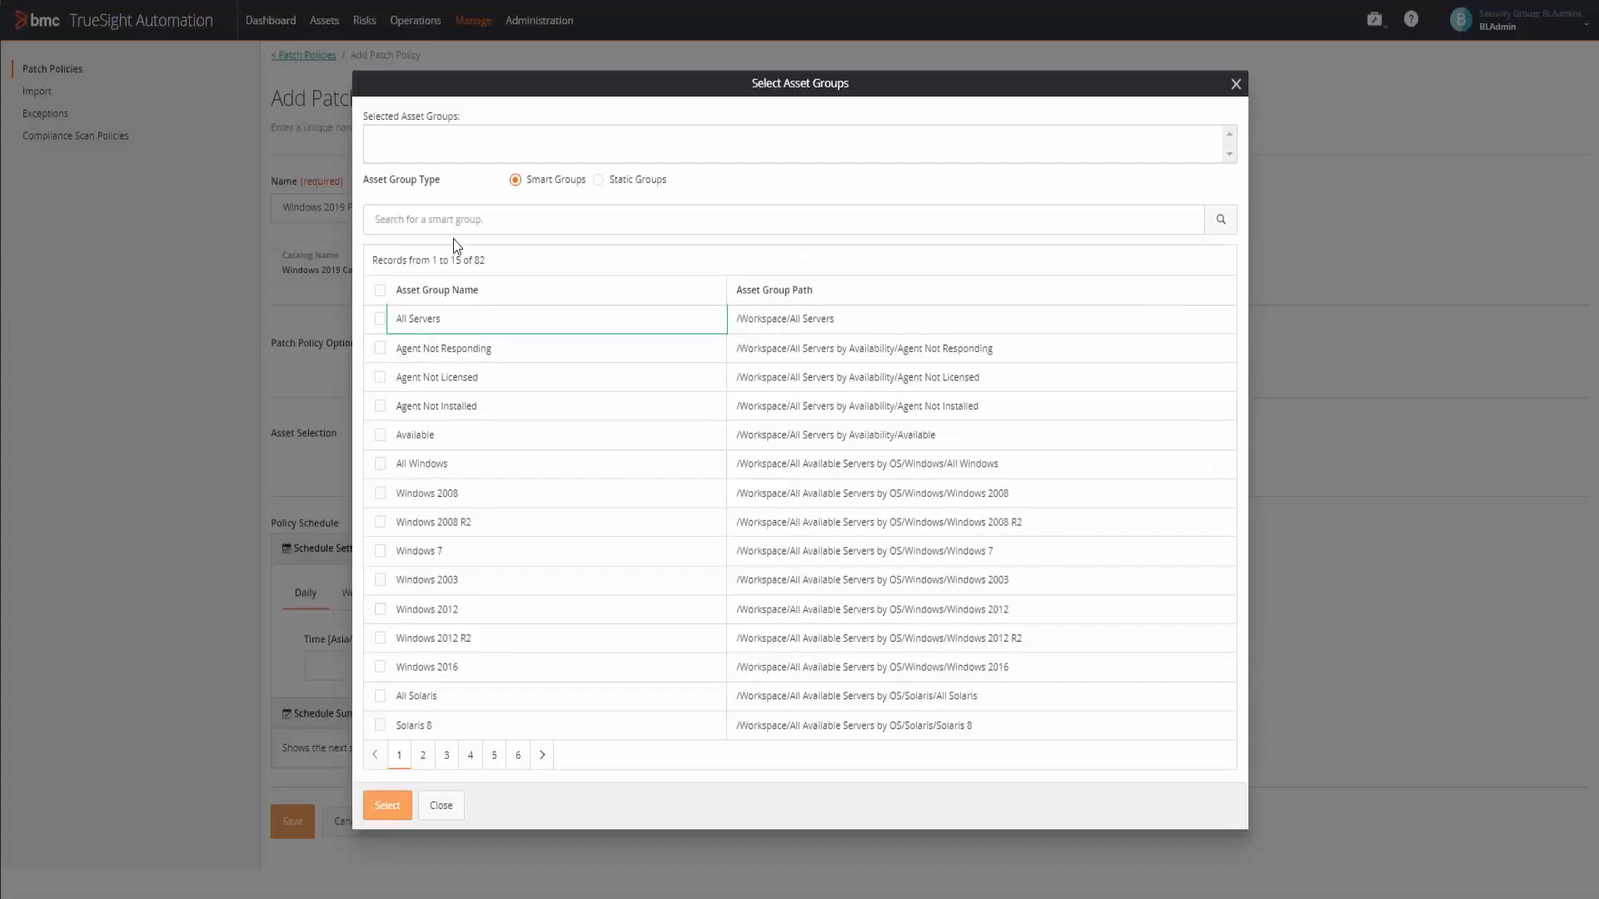
click(458, 226)
text(W)
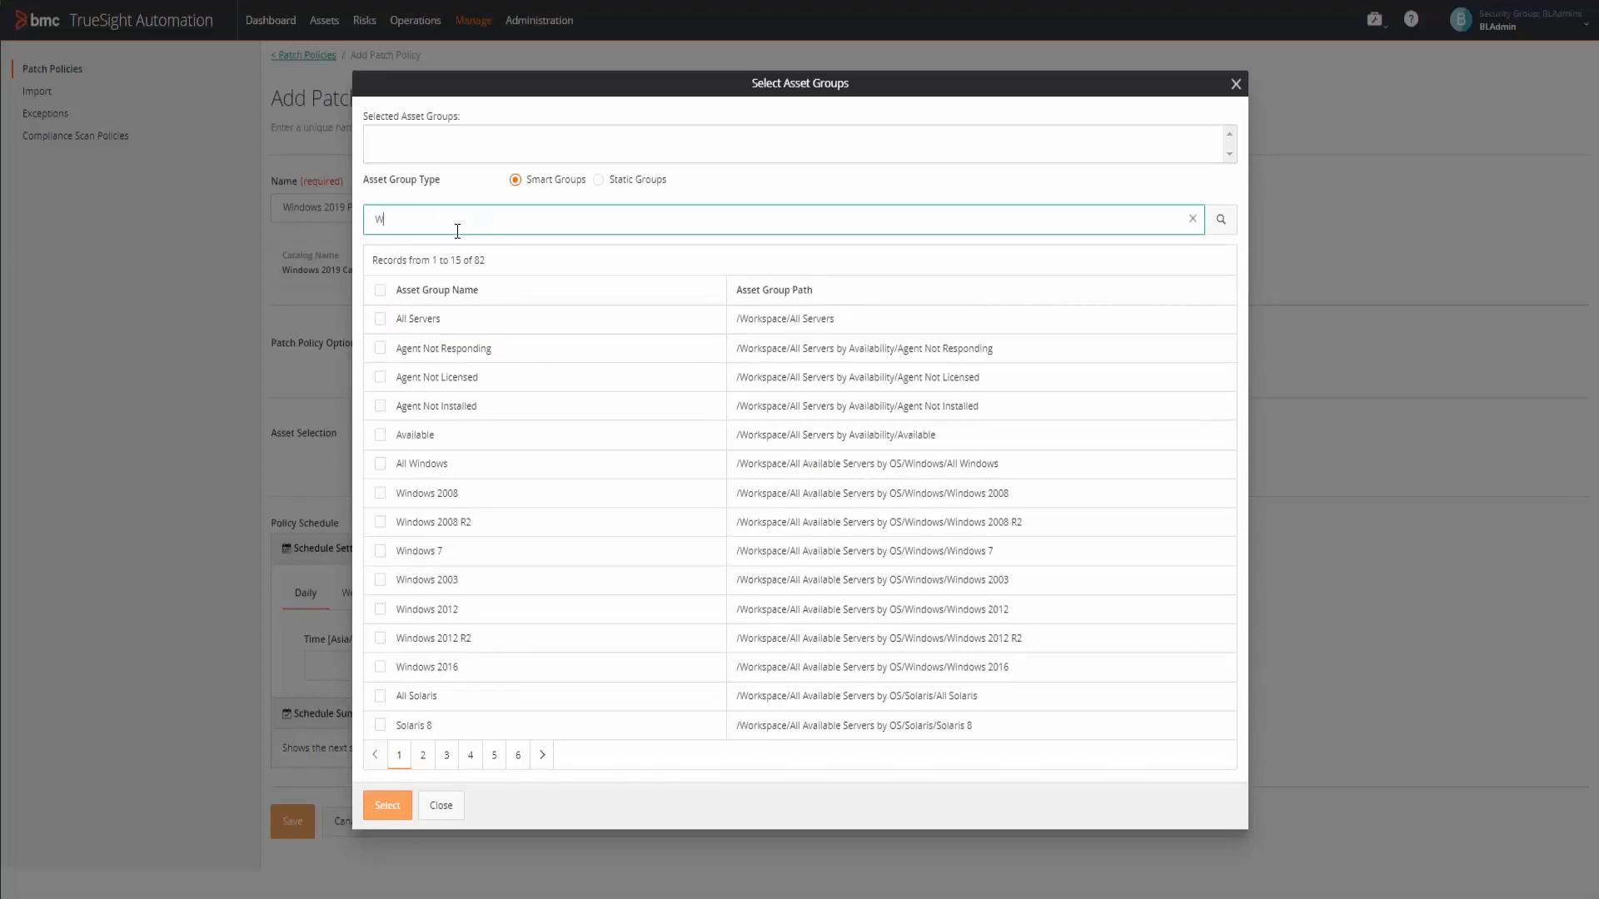
text(indows 2019)
click(1221, 219)
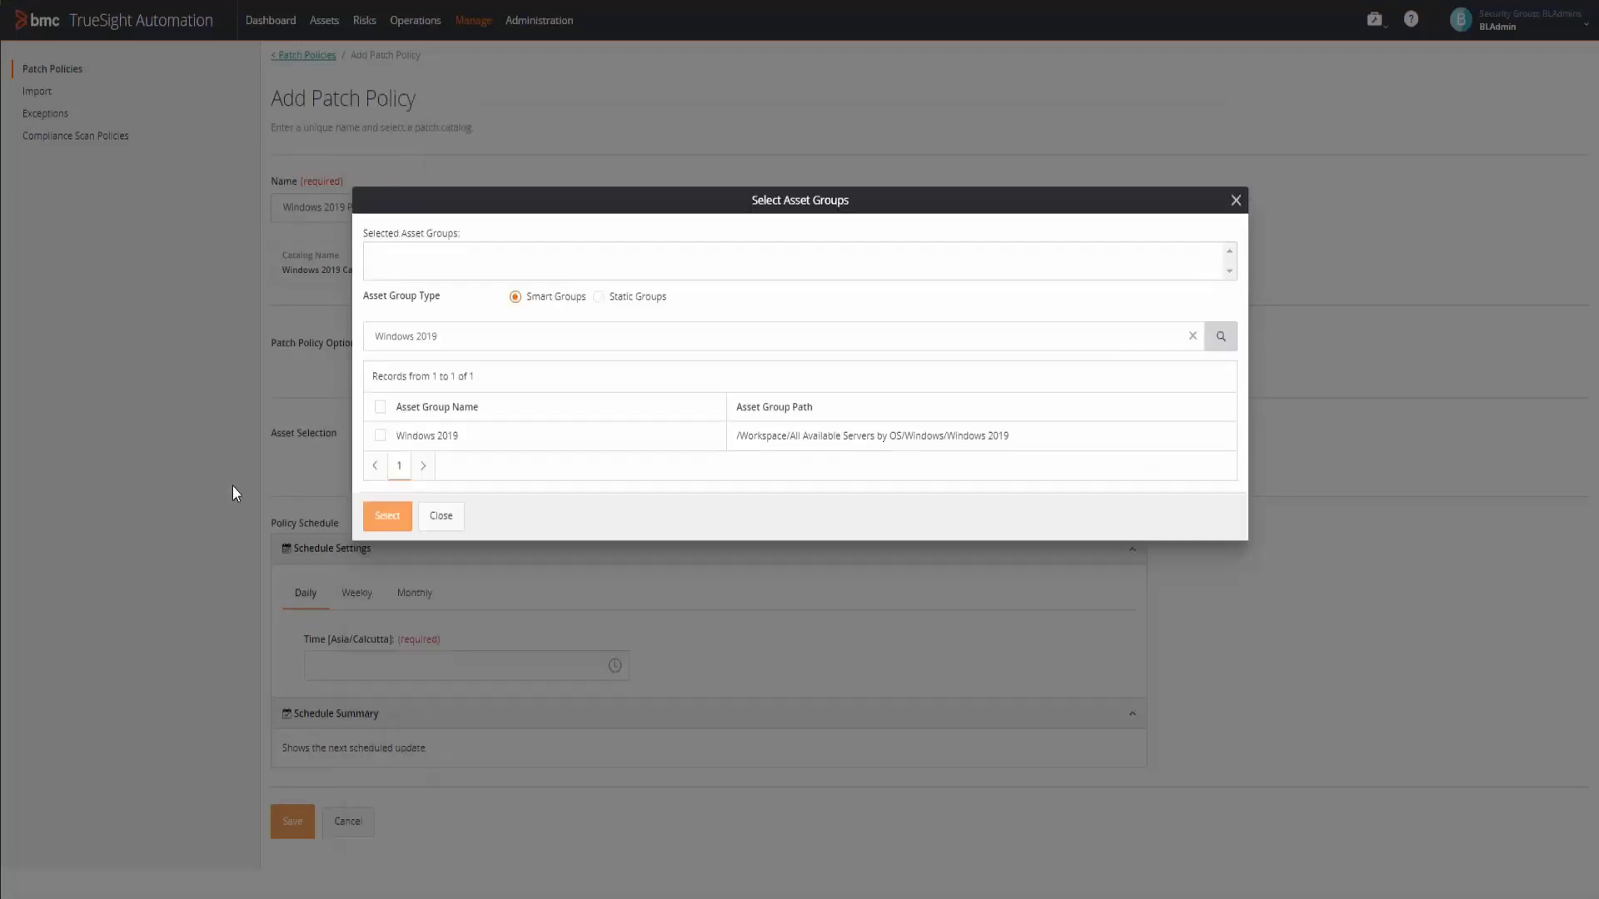
click(381, 435)
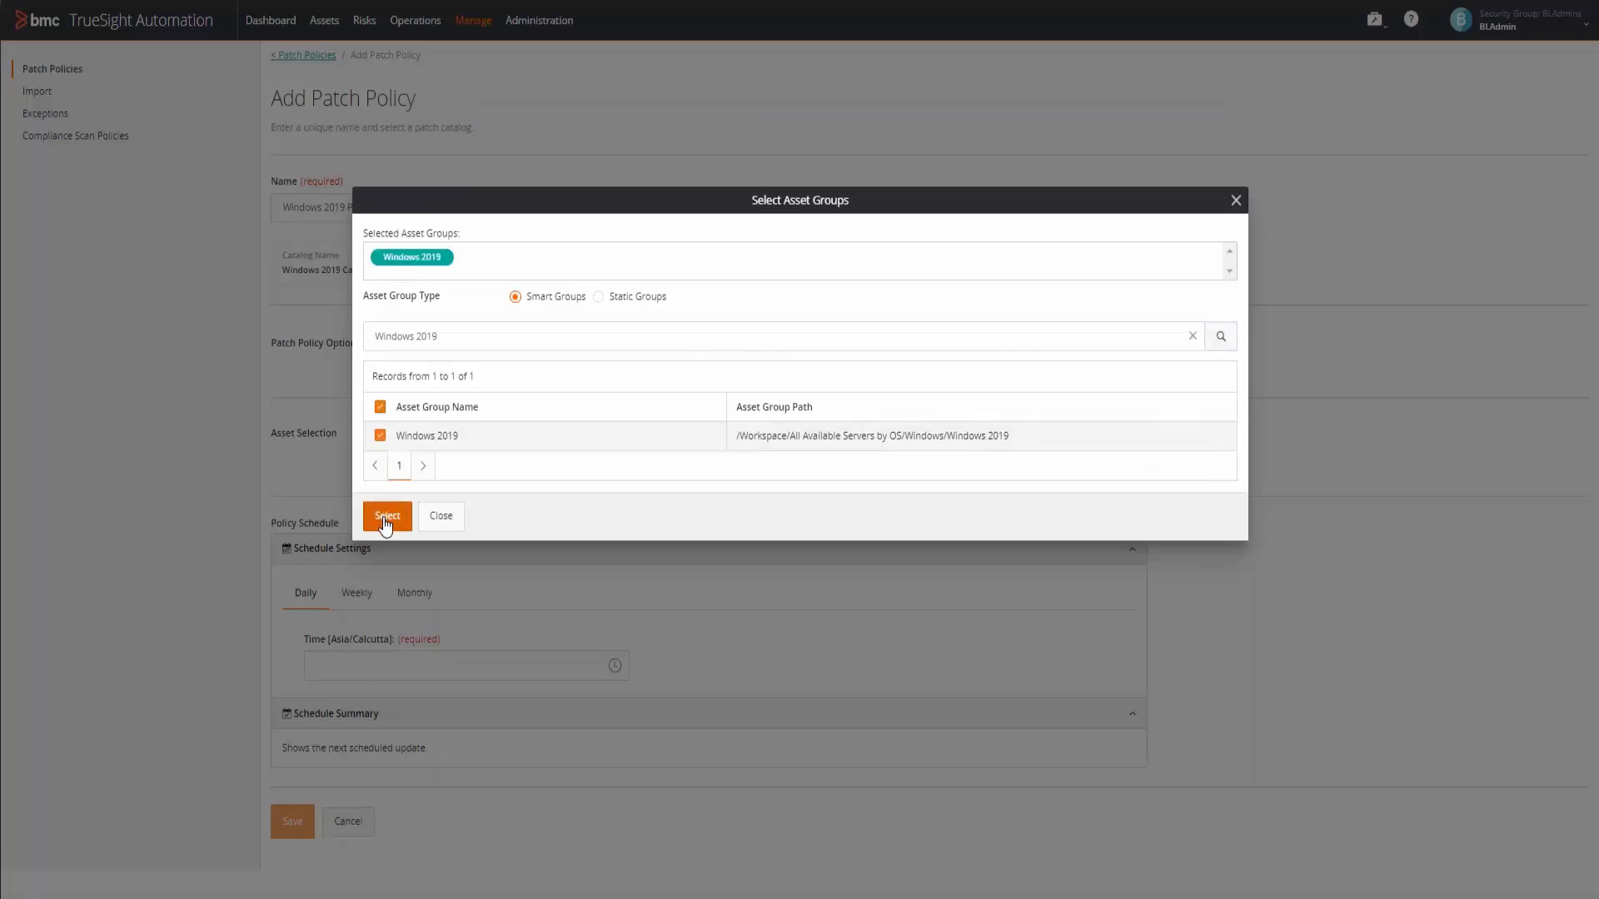
click(385, 516)
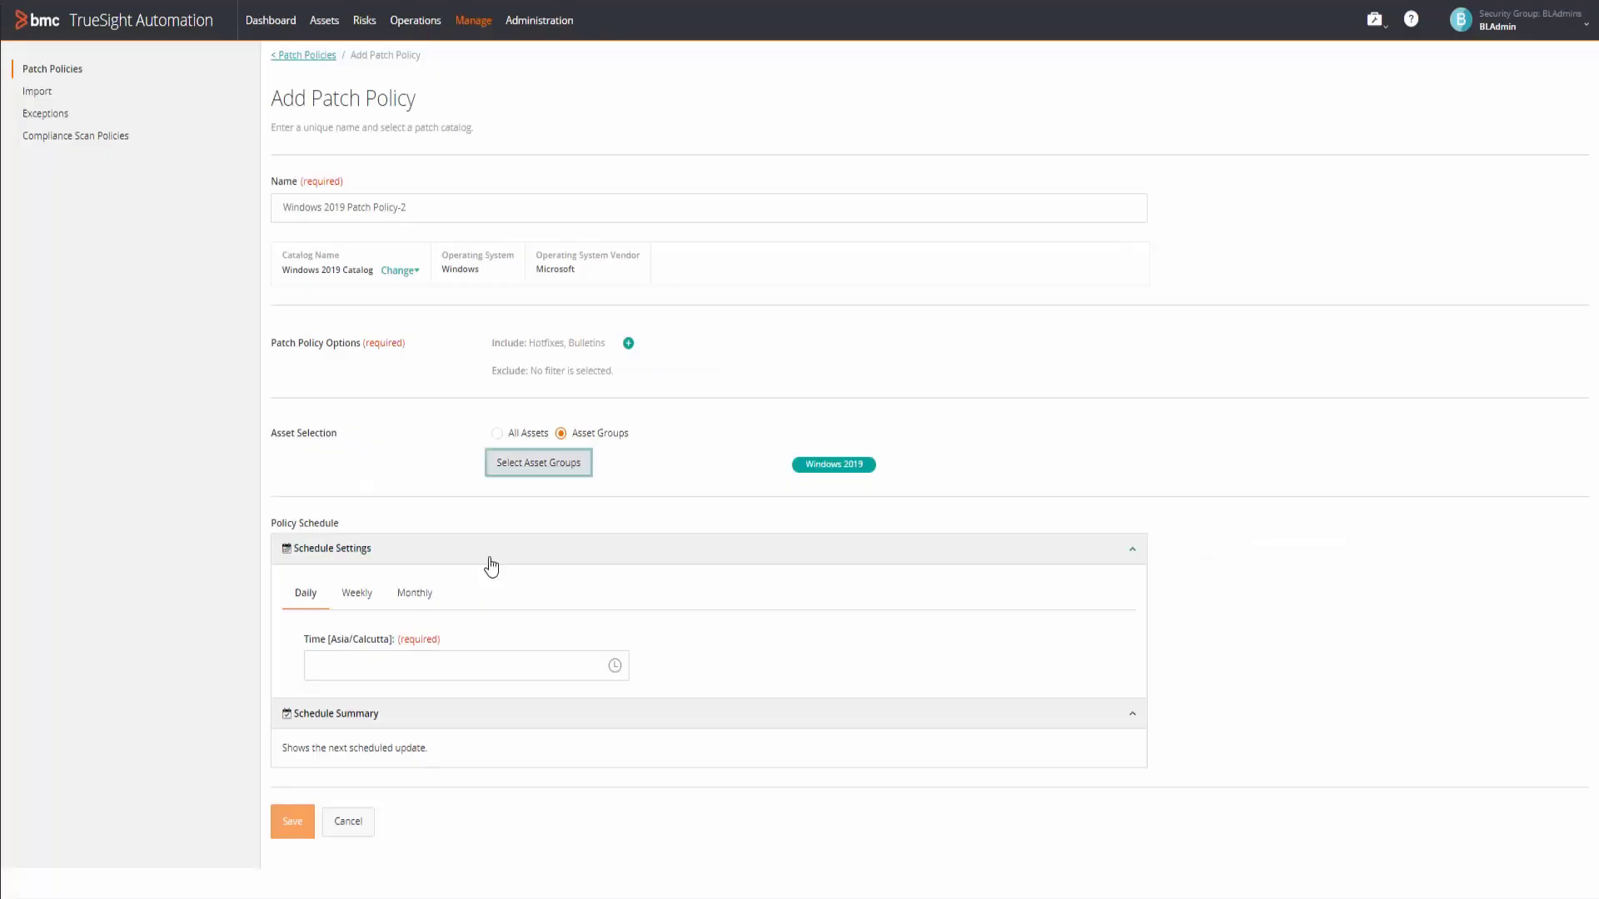
- Schedule the patch policy monthly on the first Sunday at 4:25 AM
click(425, 603)
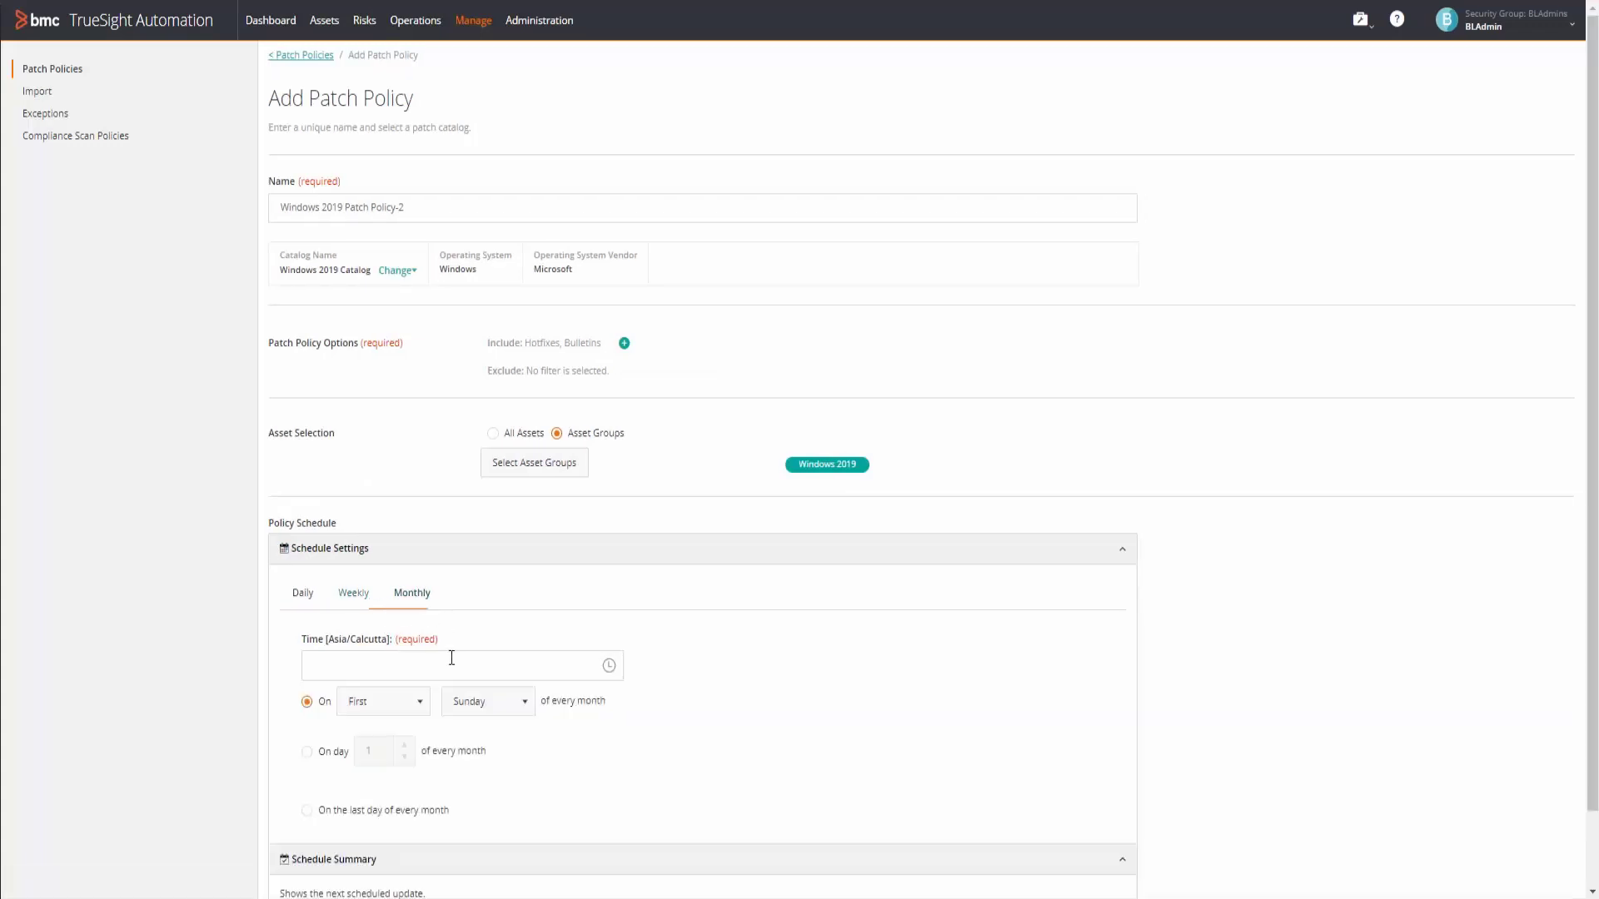
click(505, 667)
click(450, 546)
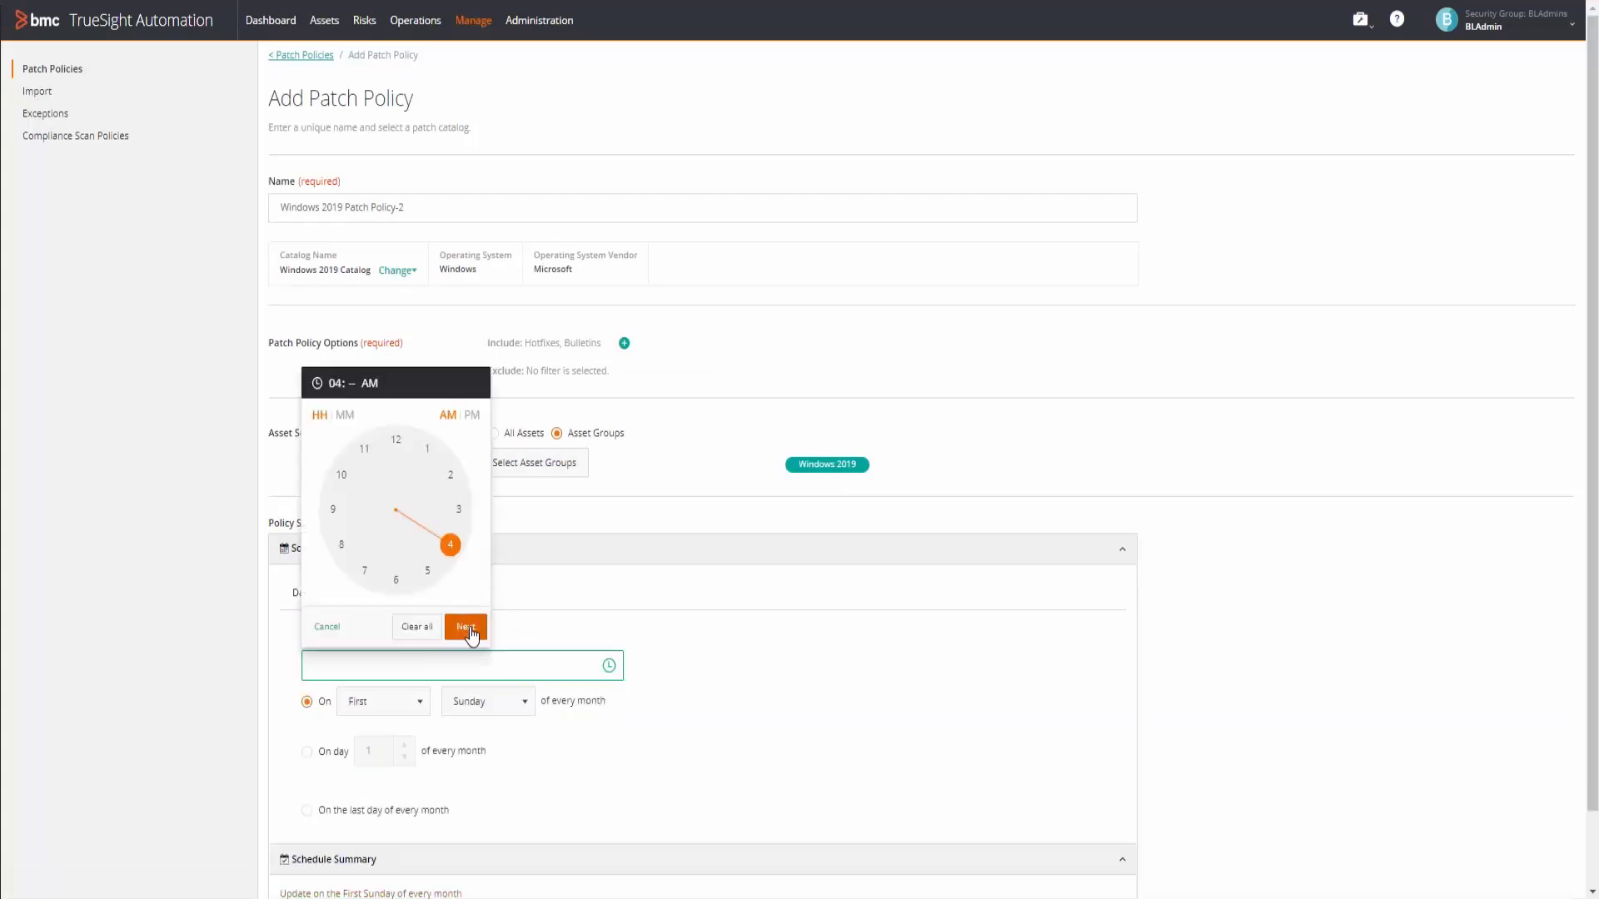
click(466, 627)
click(428, 569)
click(466, 627)
scroll(556, 660, down, 1)
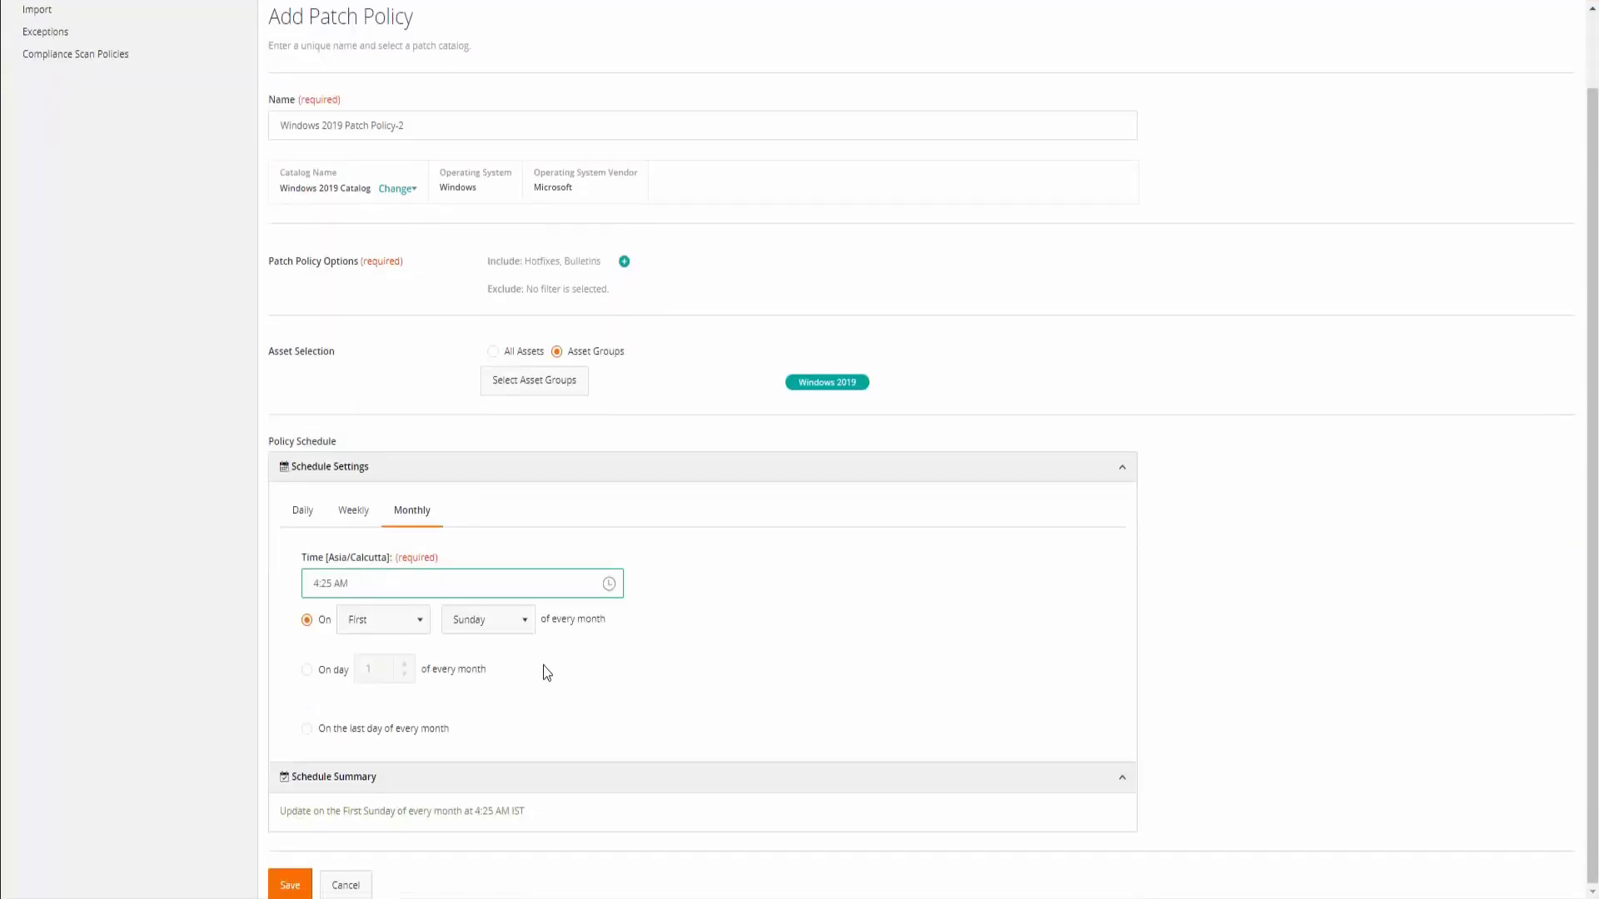
- Save the patch policy and execute Windows 2019 Patch Policy-2 immediately
click(288, 885)
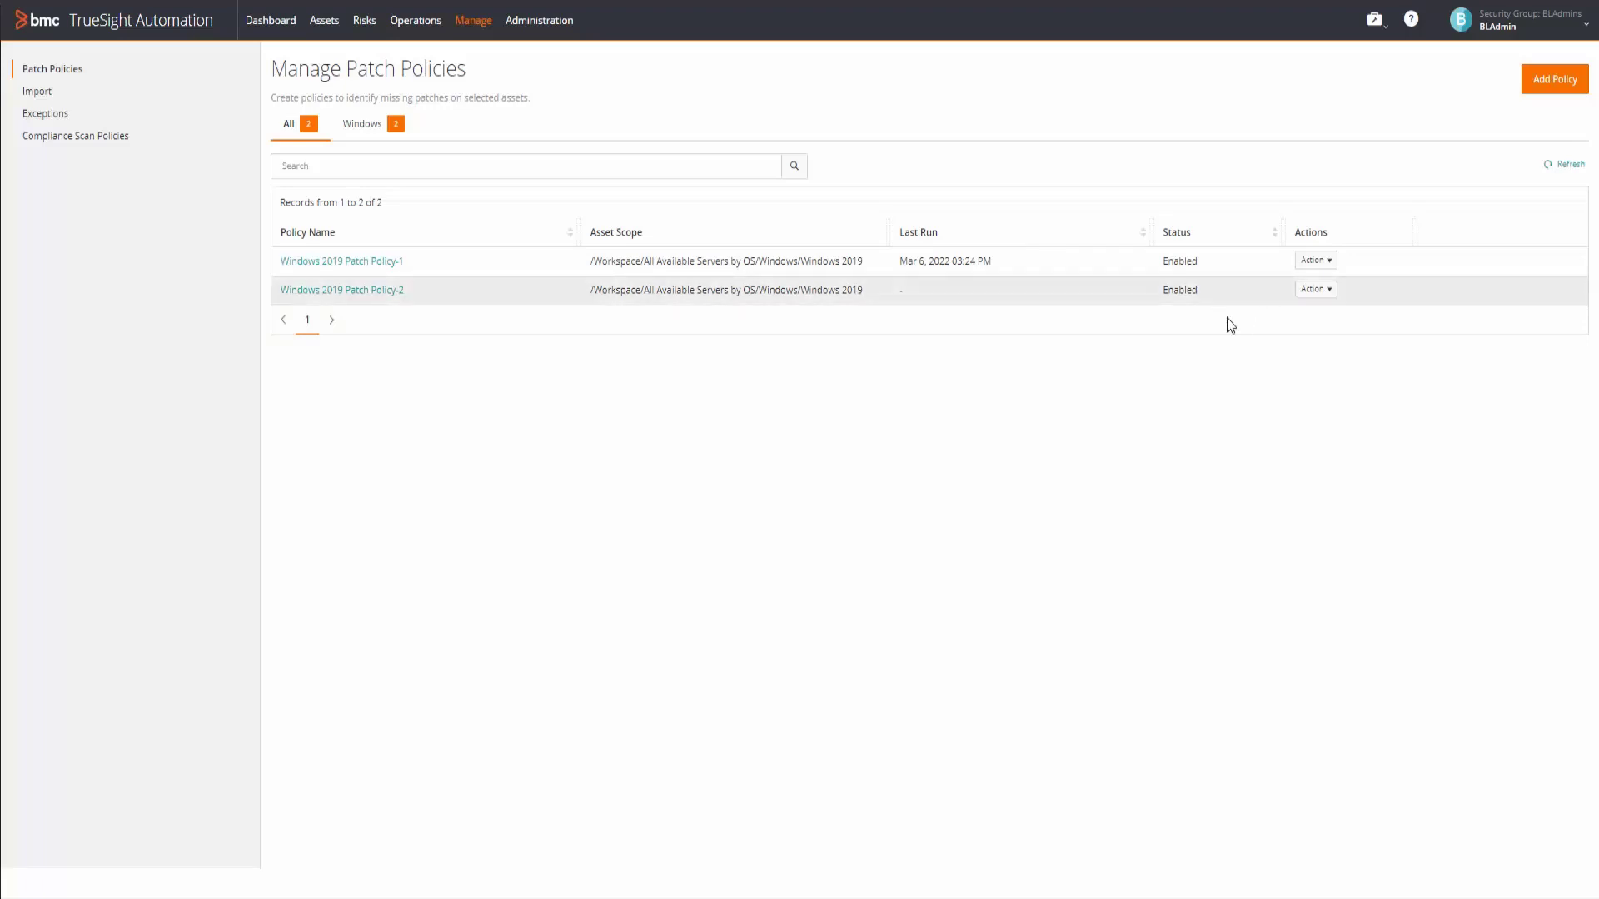
click(1316, 290)
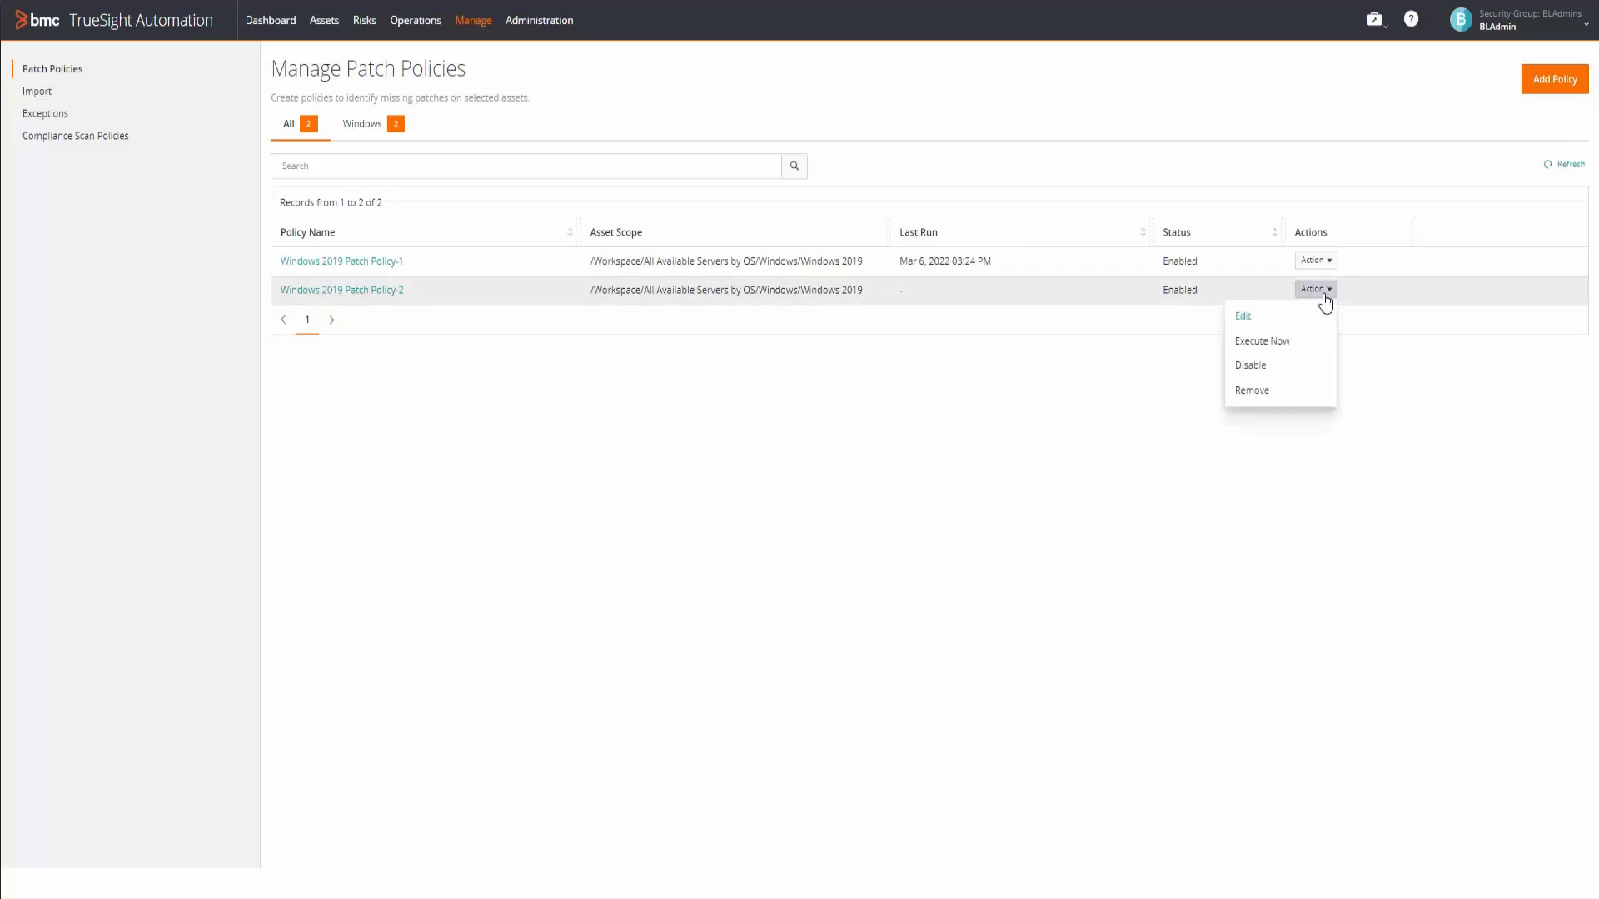
click(1280, 343)
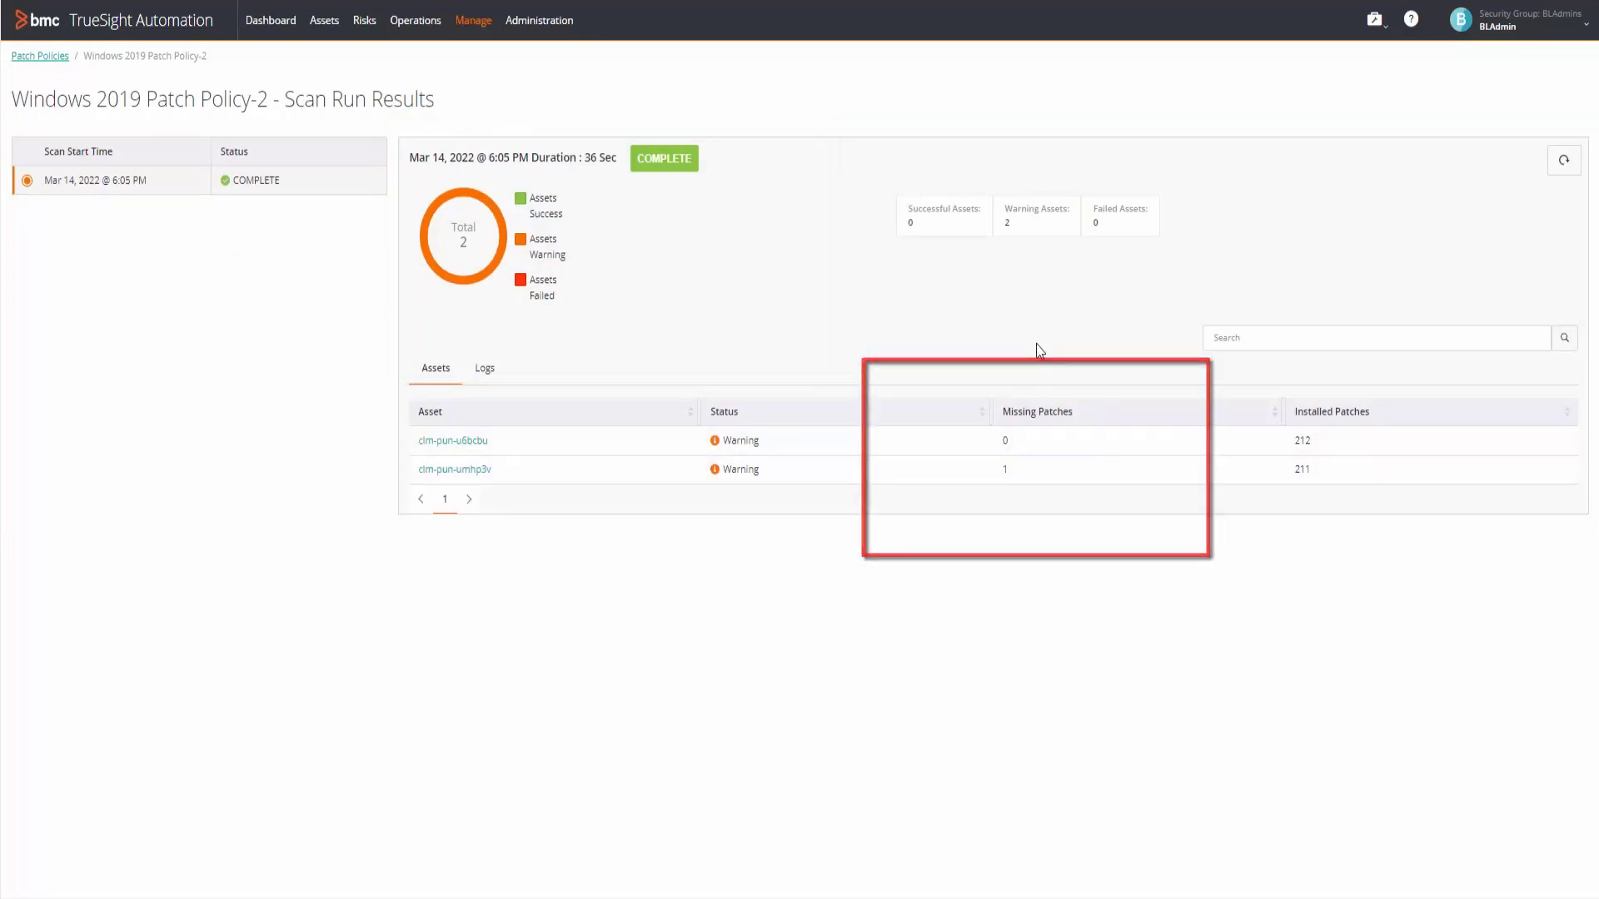
- Start a new operation named Remediation-1 and continue to its remediation selections
click(416, 22)
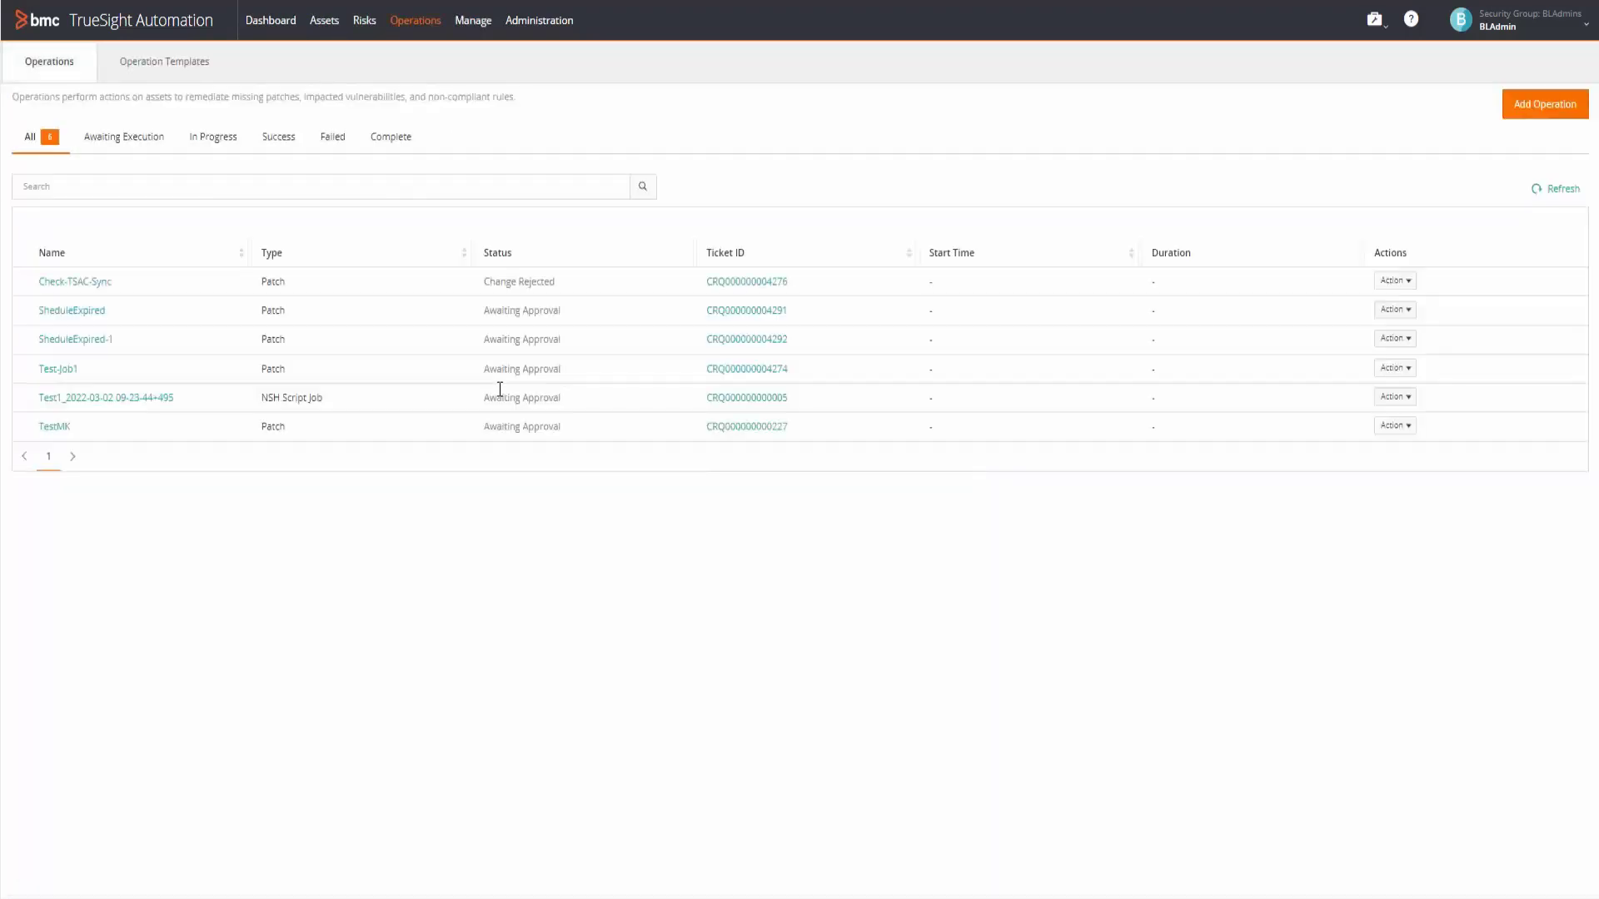
click(1541, 107)
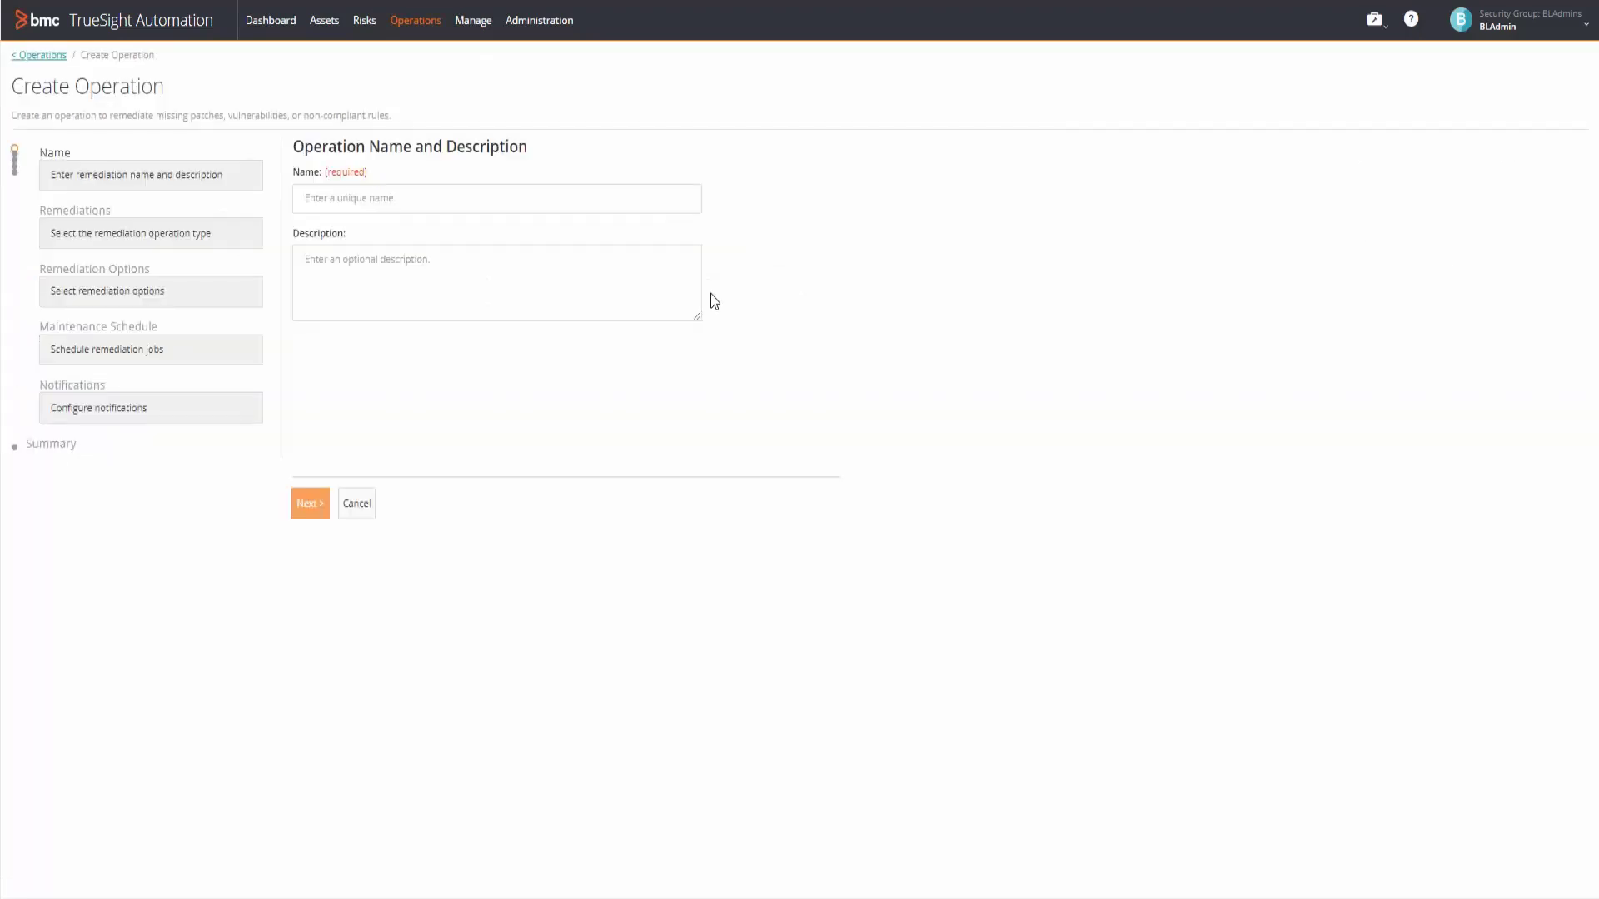
click(451, 200)
text(Re)
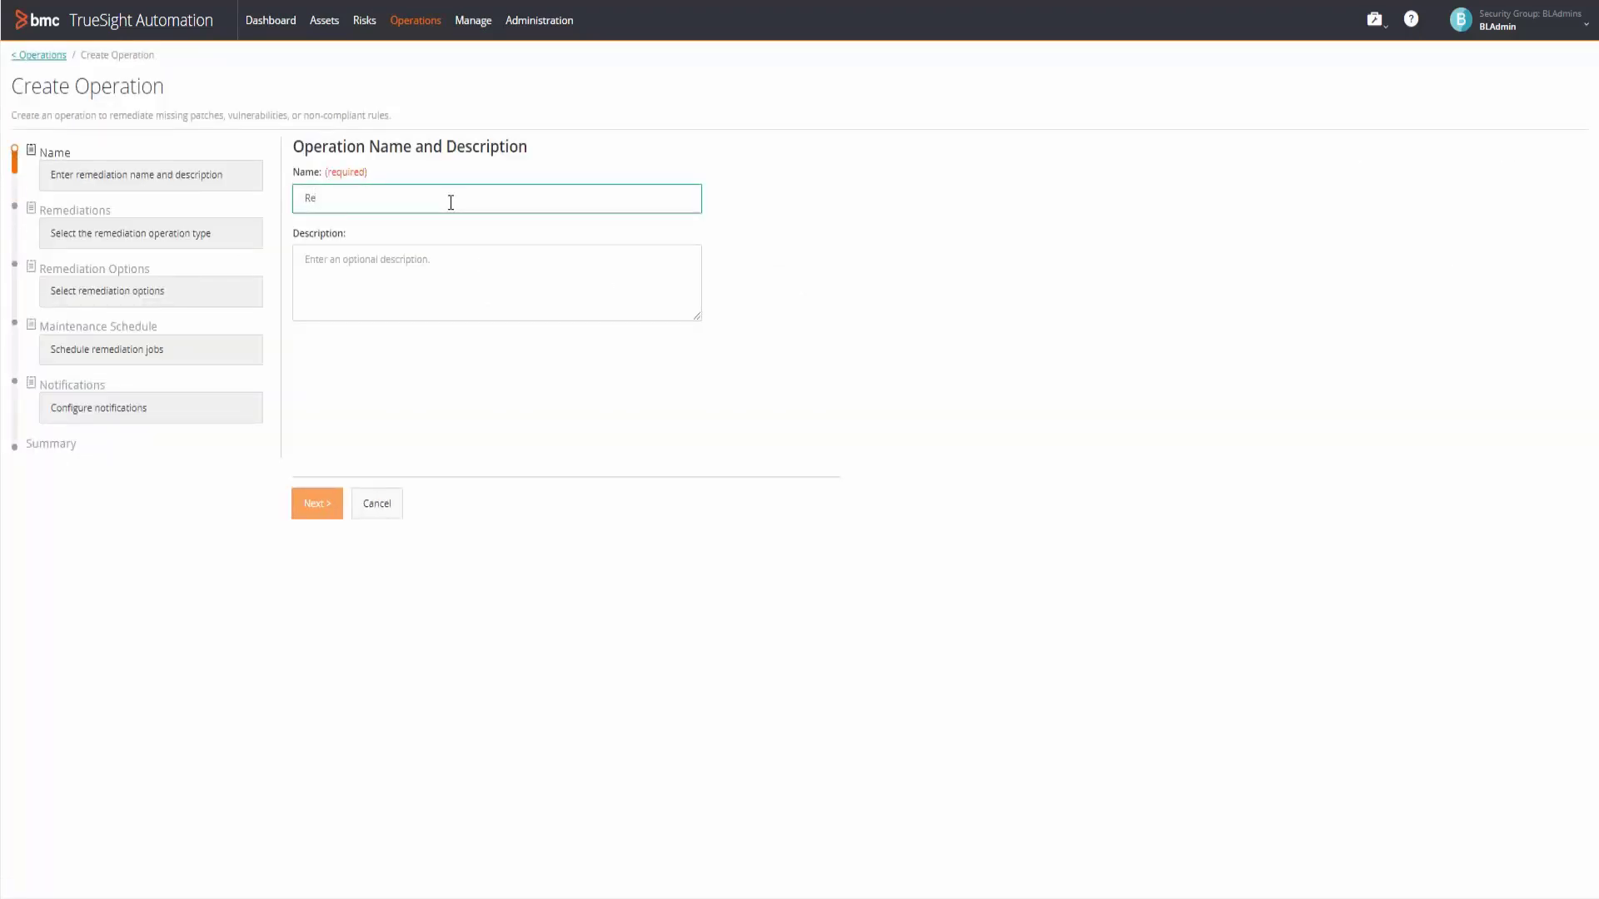
text(mediation)
click(411, 271)
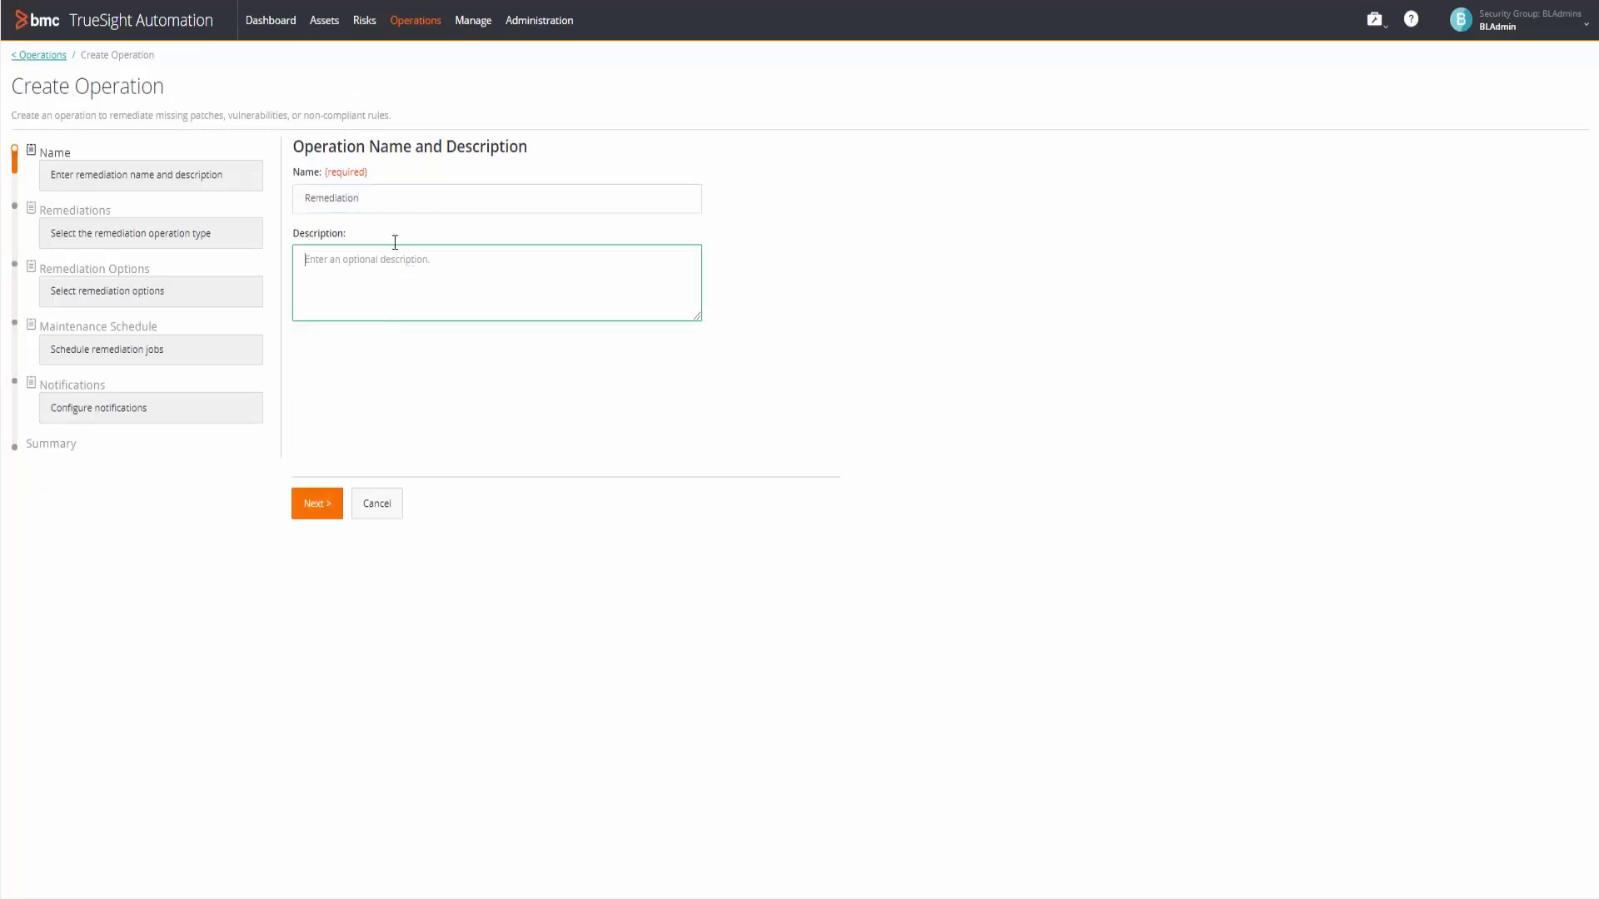
click(394, 197)
text(-1)
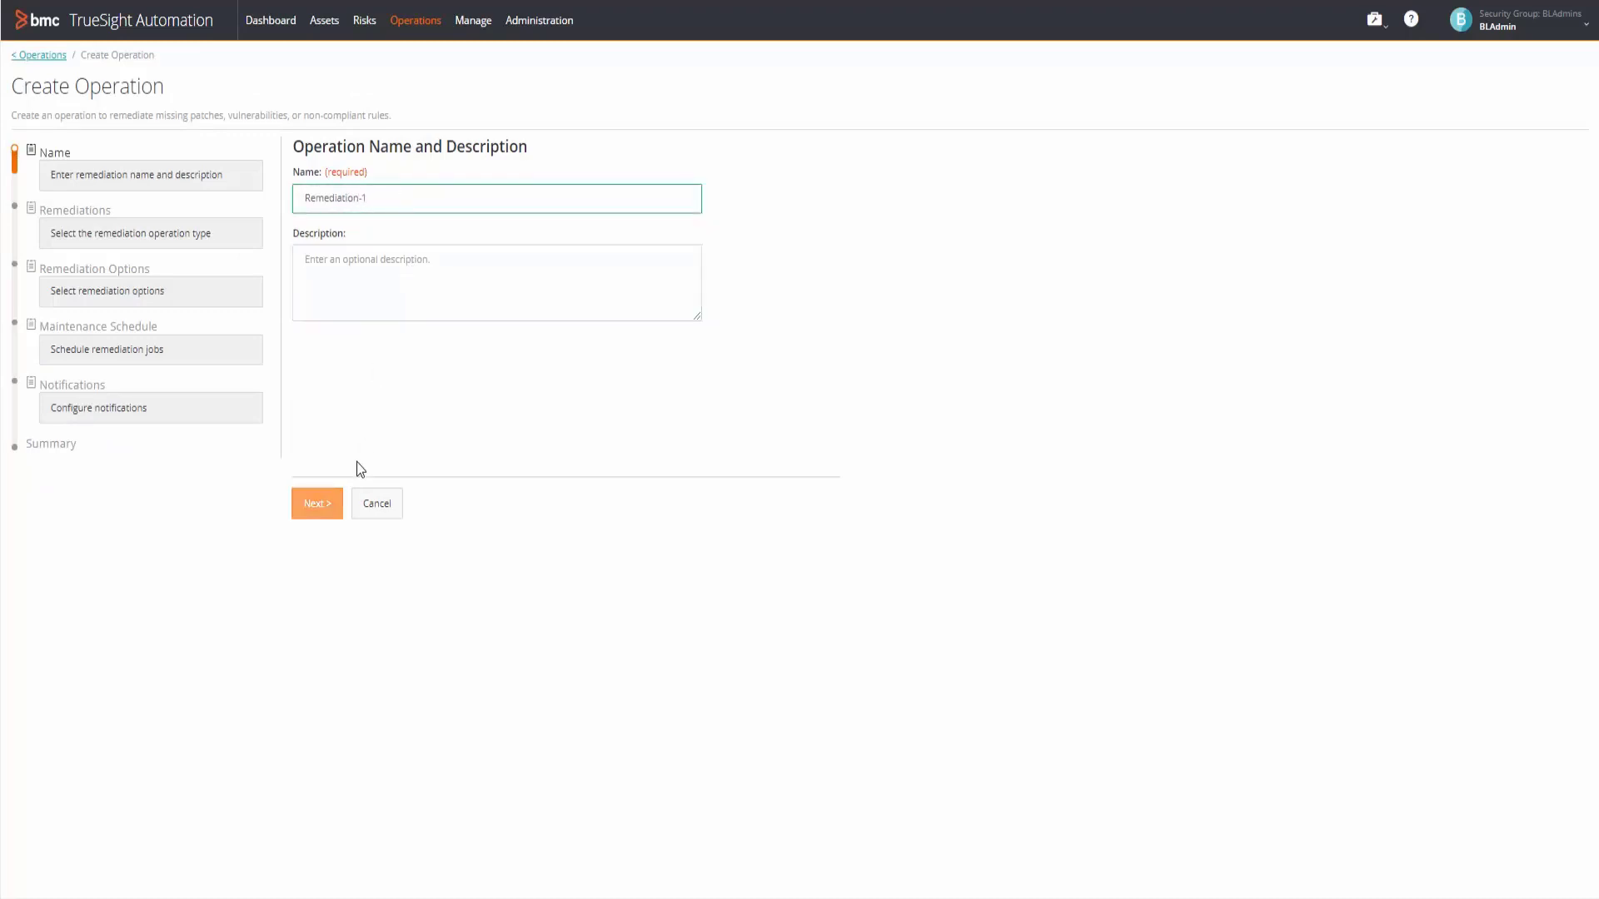
click(326, 516)
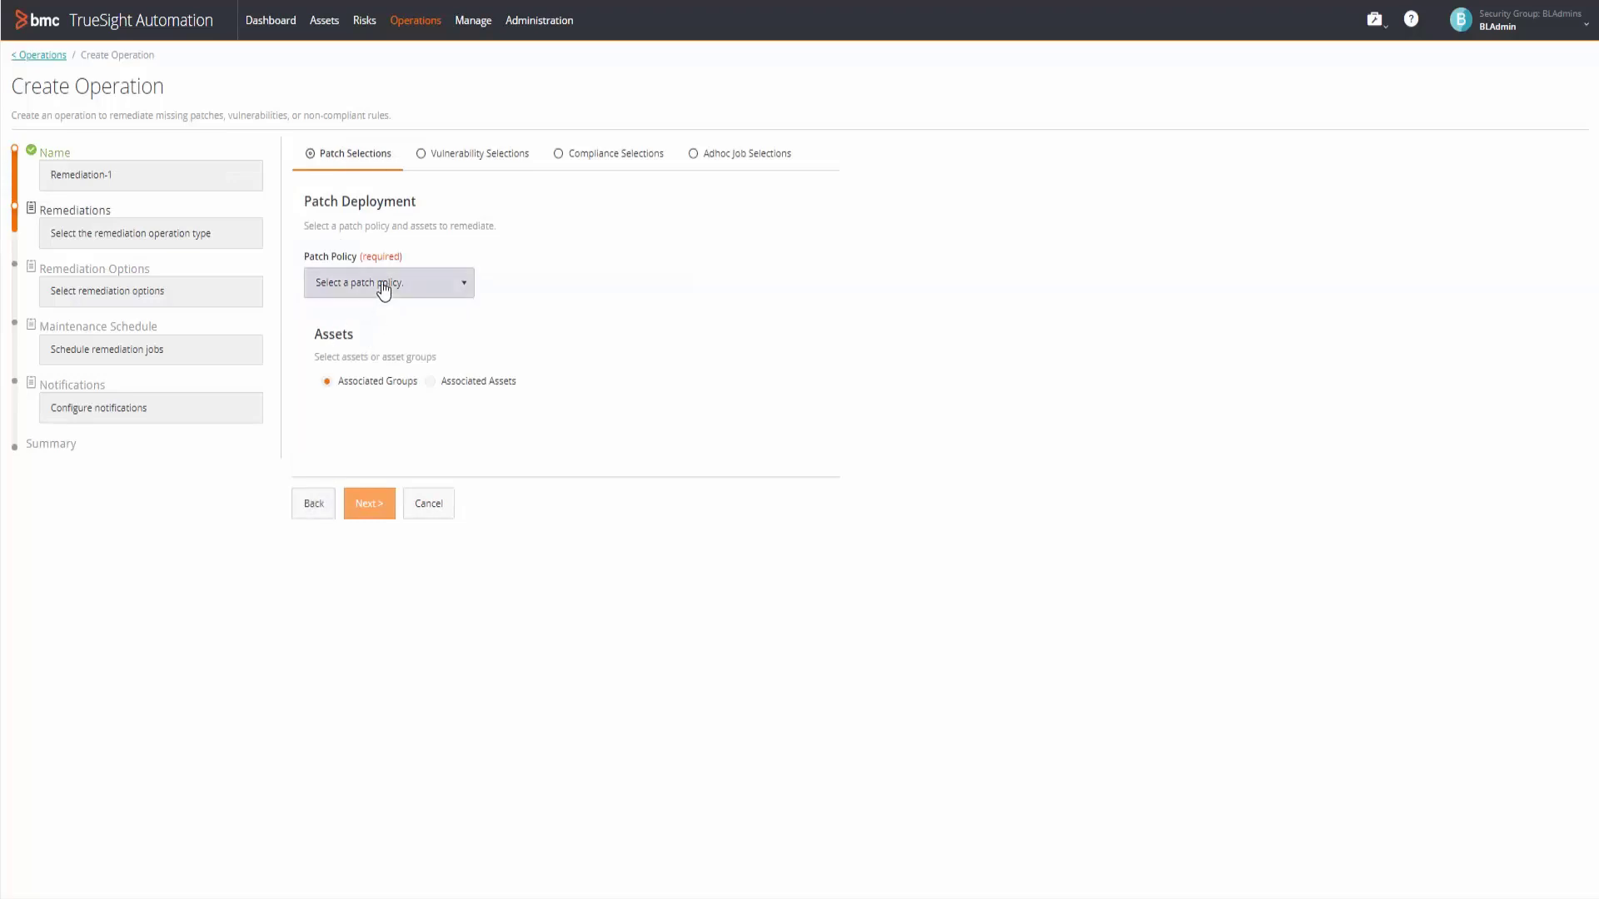
- Base the operation's patch deployment on Windows 2019 Patch Policy-2 and include the Windows 2019 associated group
click(383, 287)
click(411, 372)
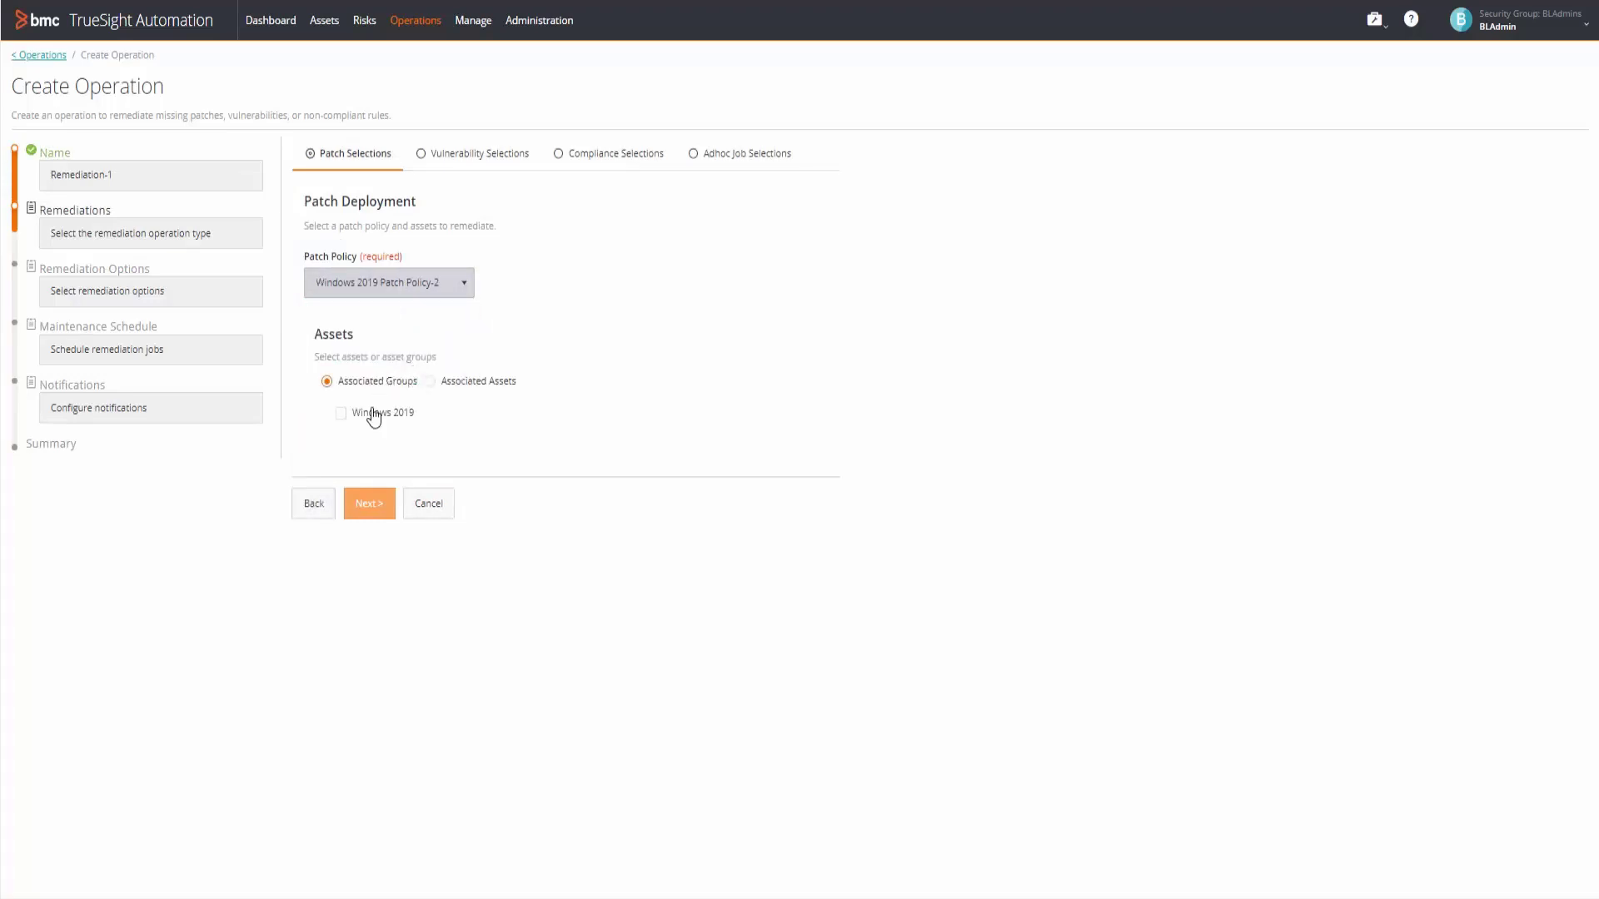
click(373, 417)
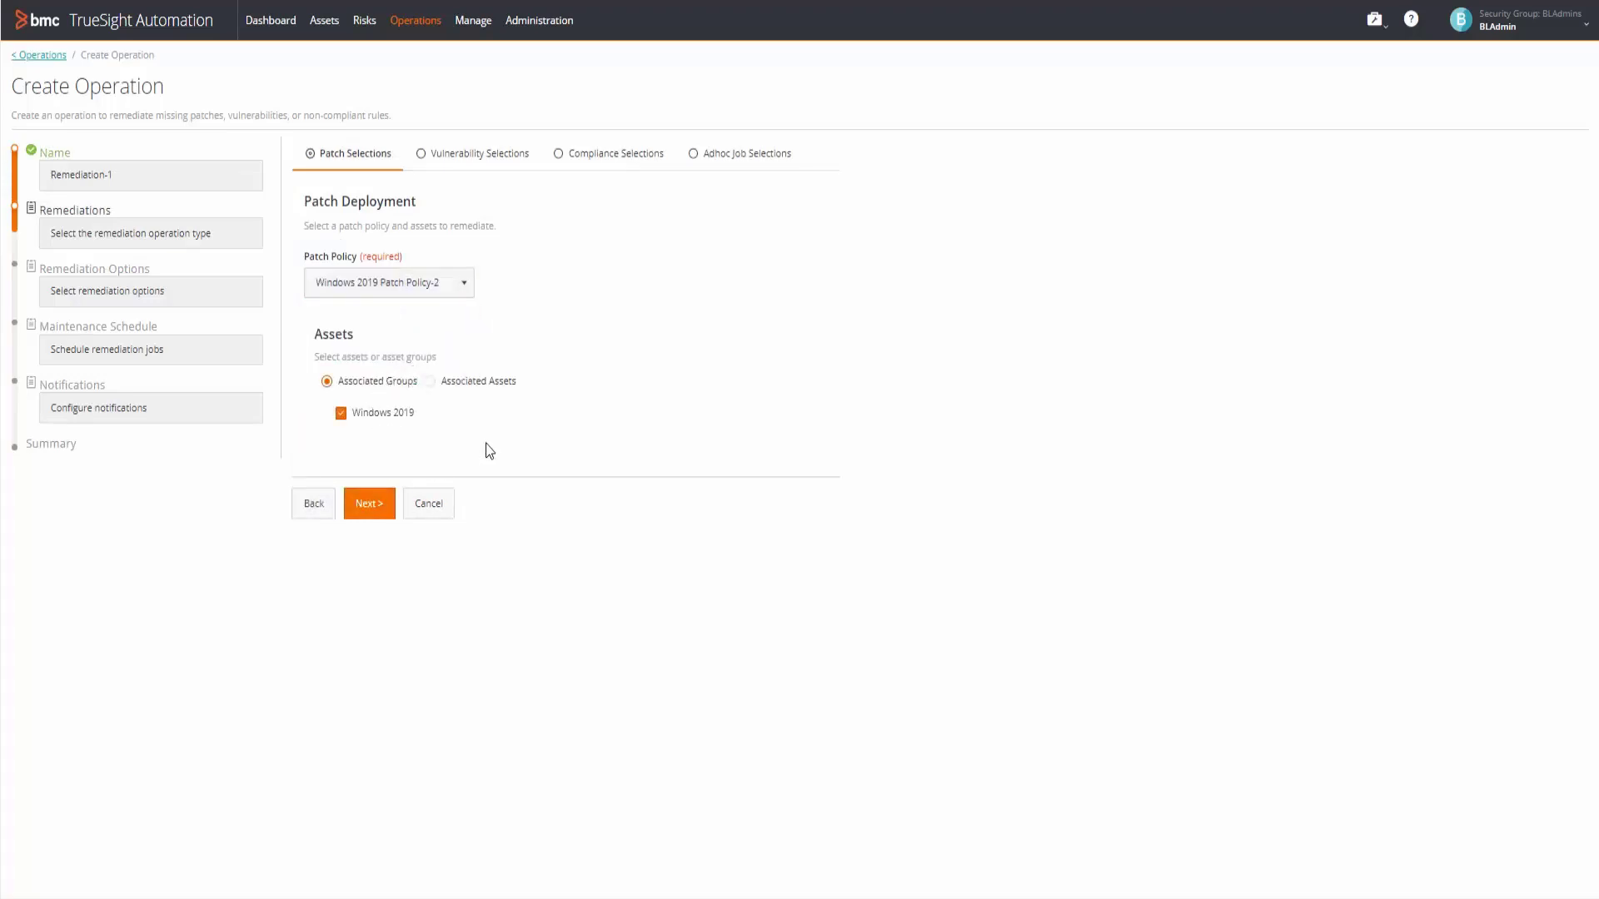
click(378, 502)
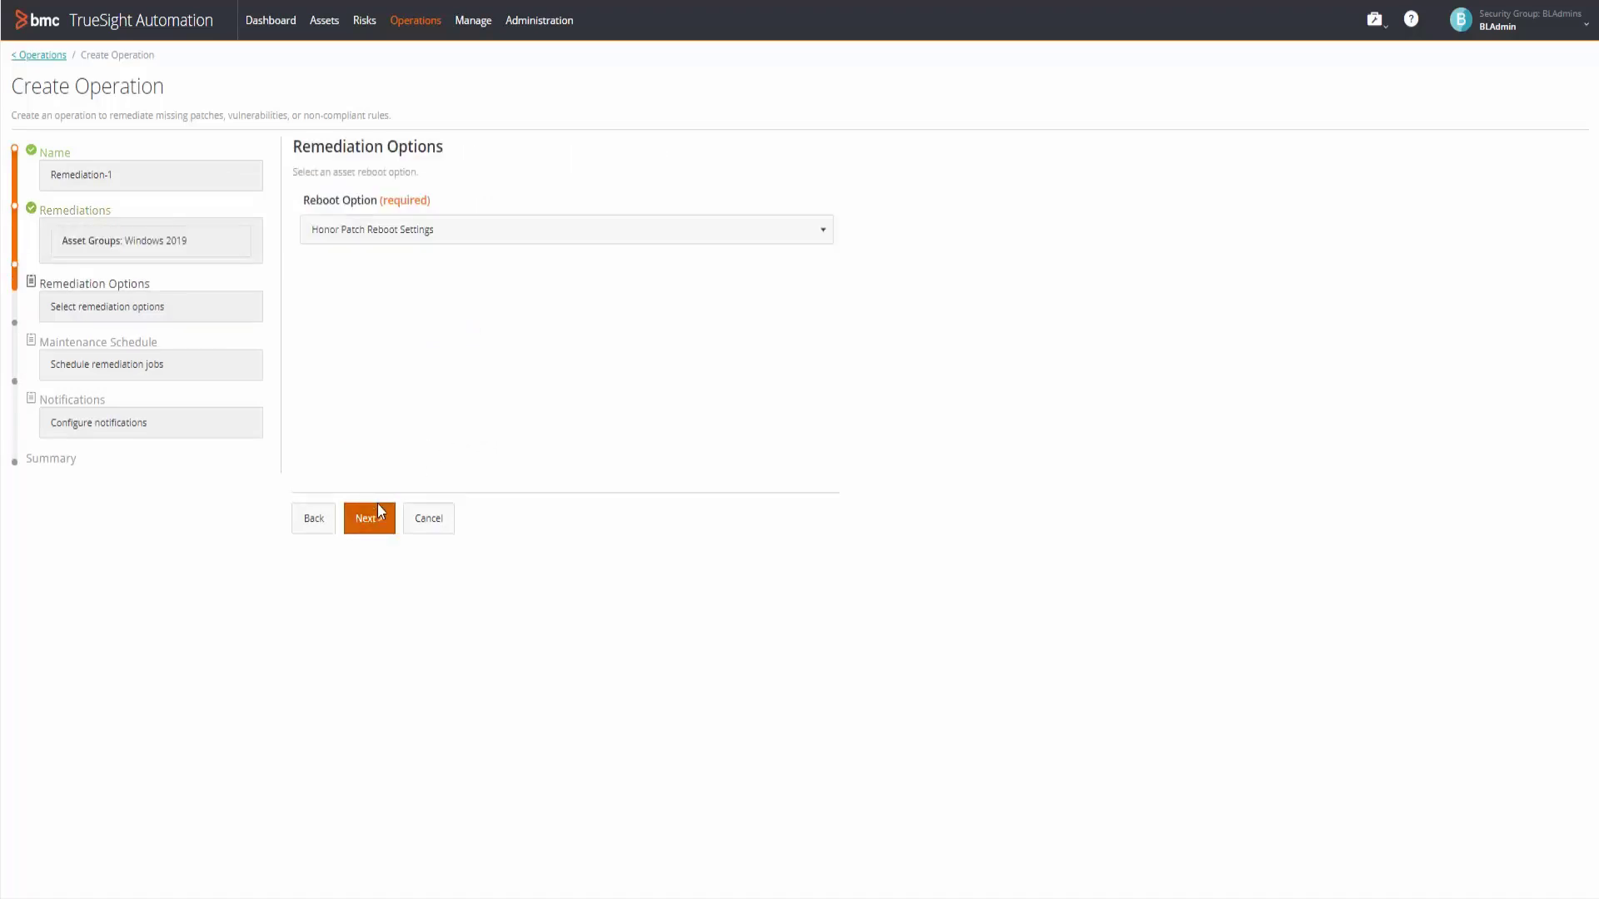
- Set the operation's reboot option to Do Not Reboot and continue to the maintenance schedule
click(357, 228)
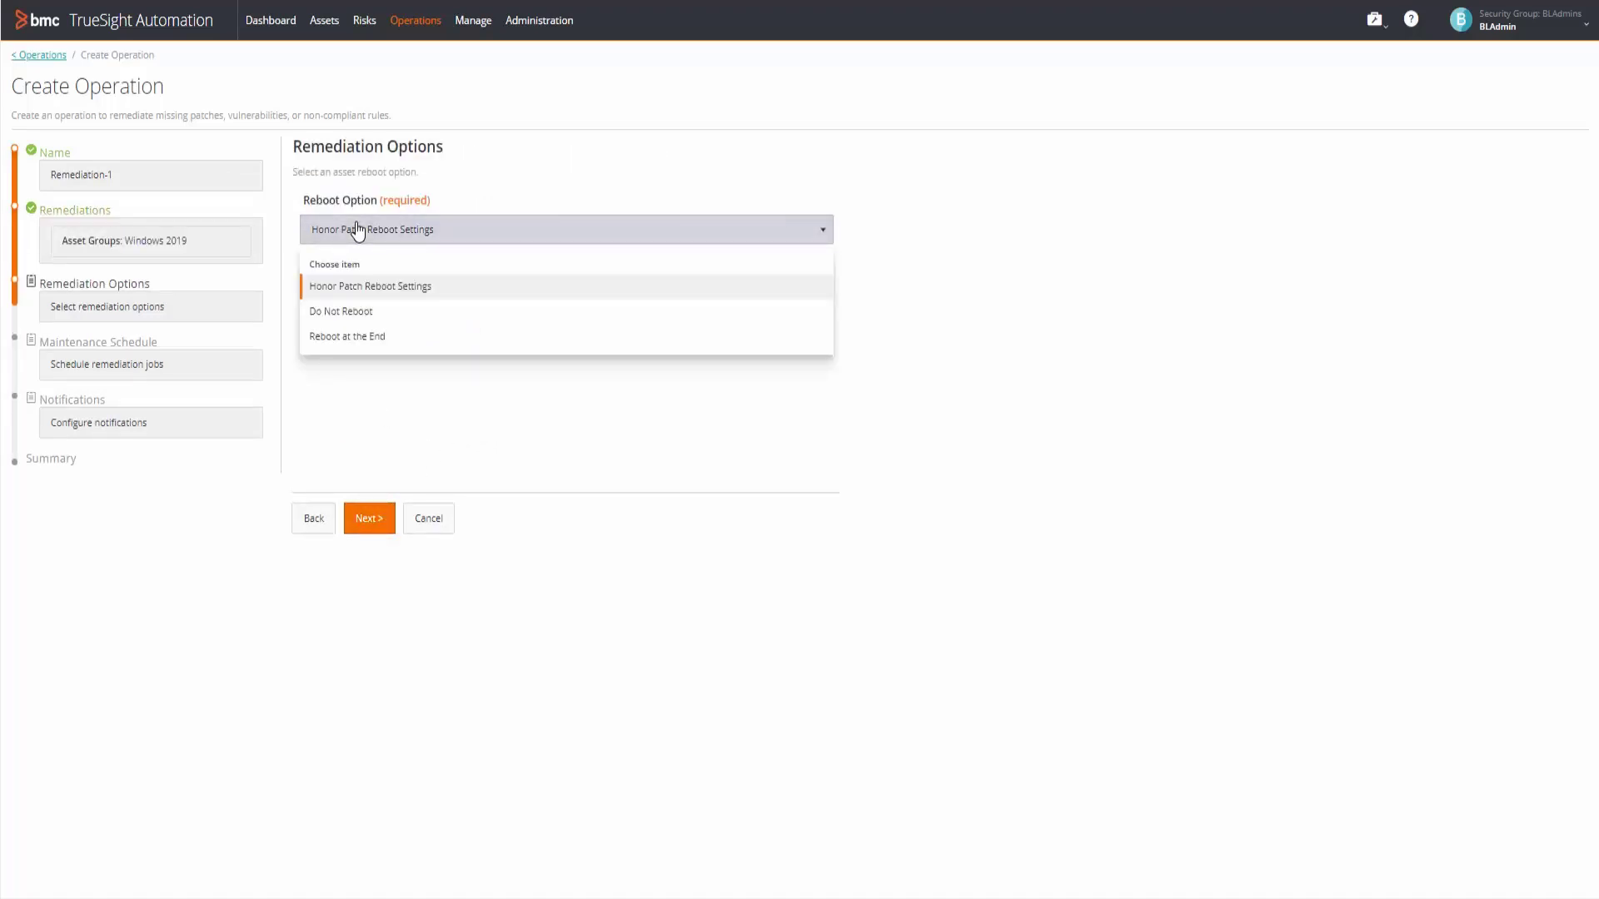
click(360, 320)
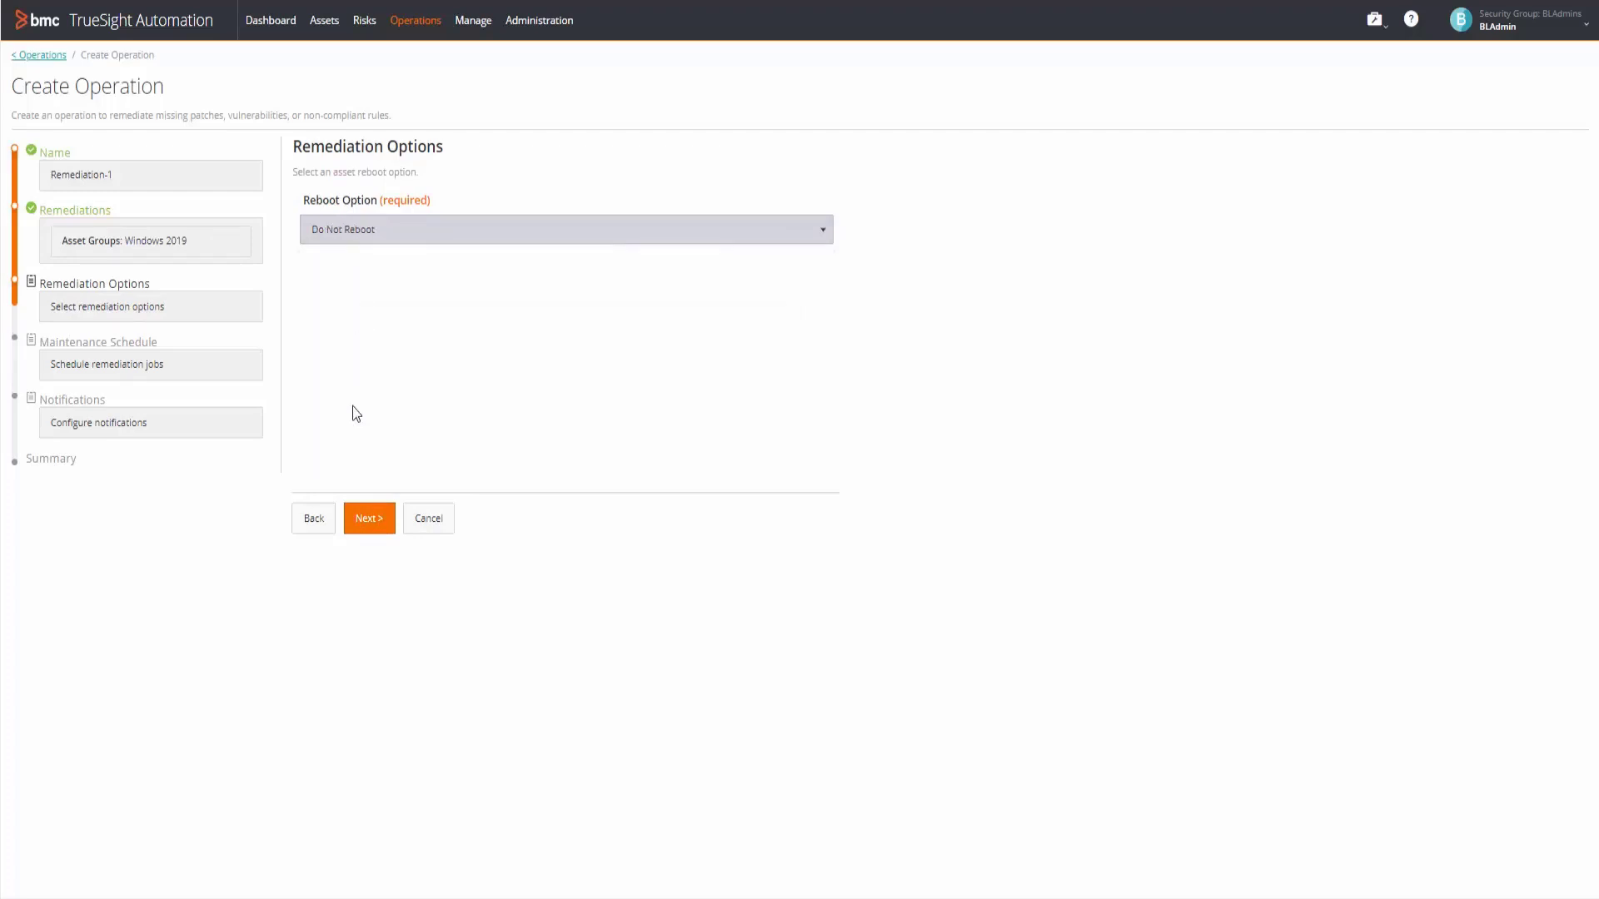
click(376, 524)
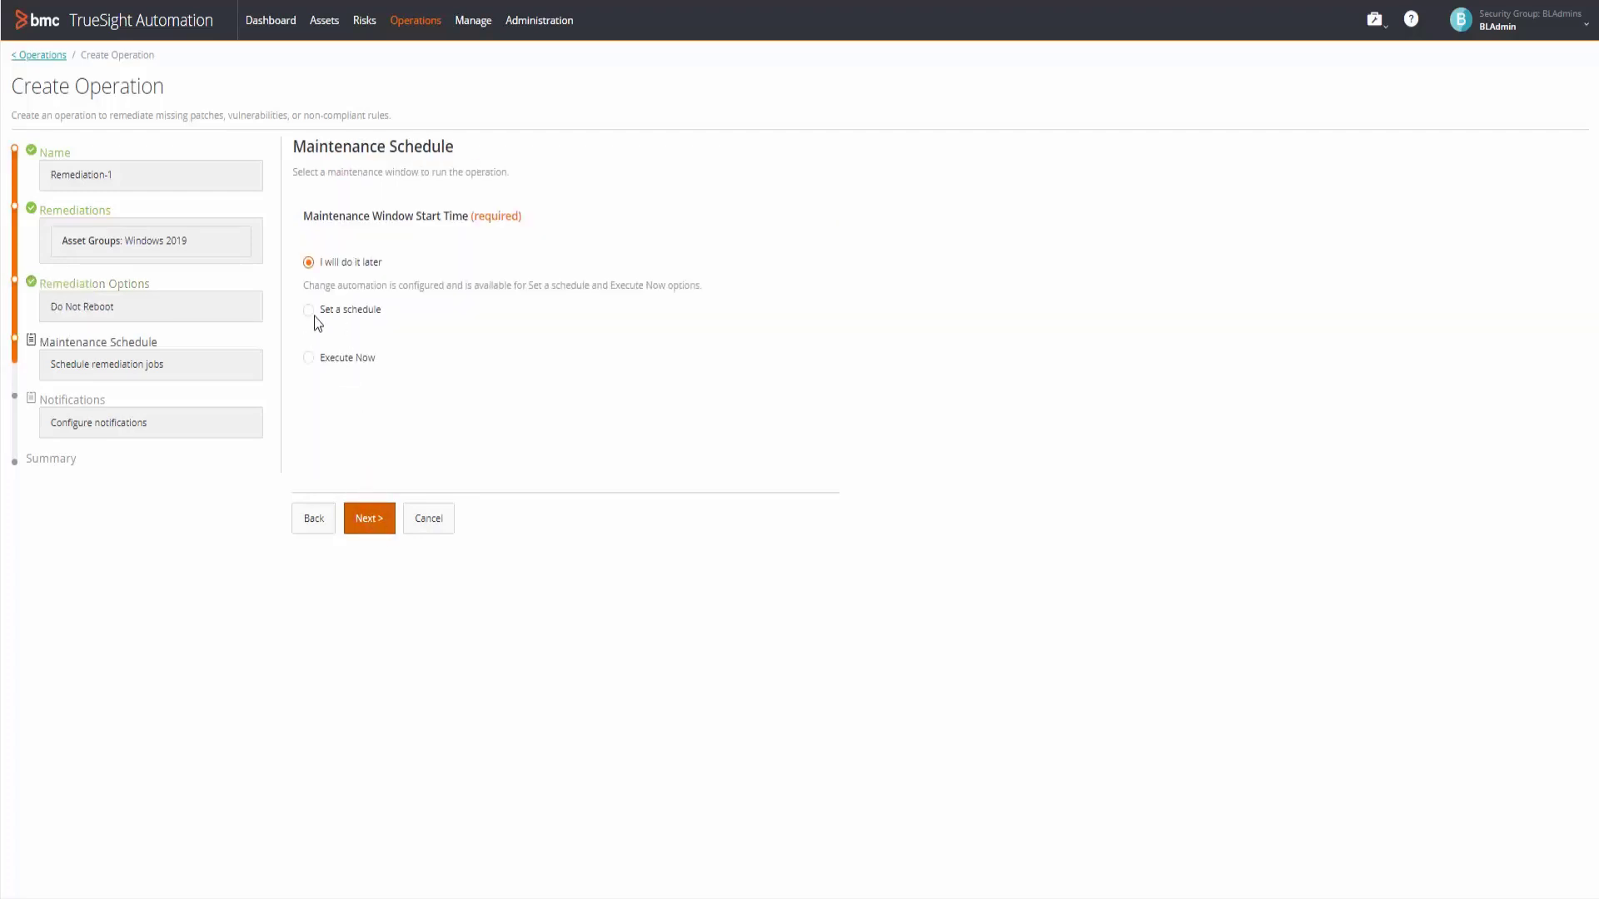
- Set the maintenance window to Execute Now, finish creating the operation without a change ticket, and open Remediation-1
click(337, 358)
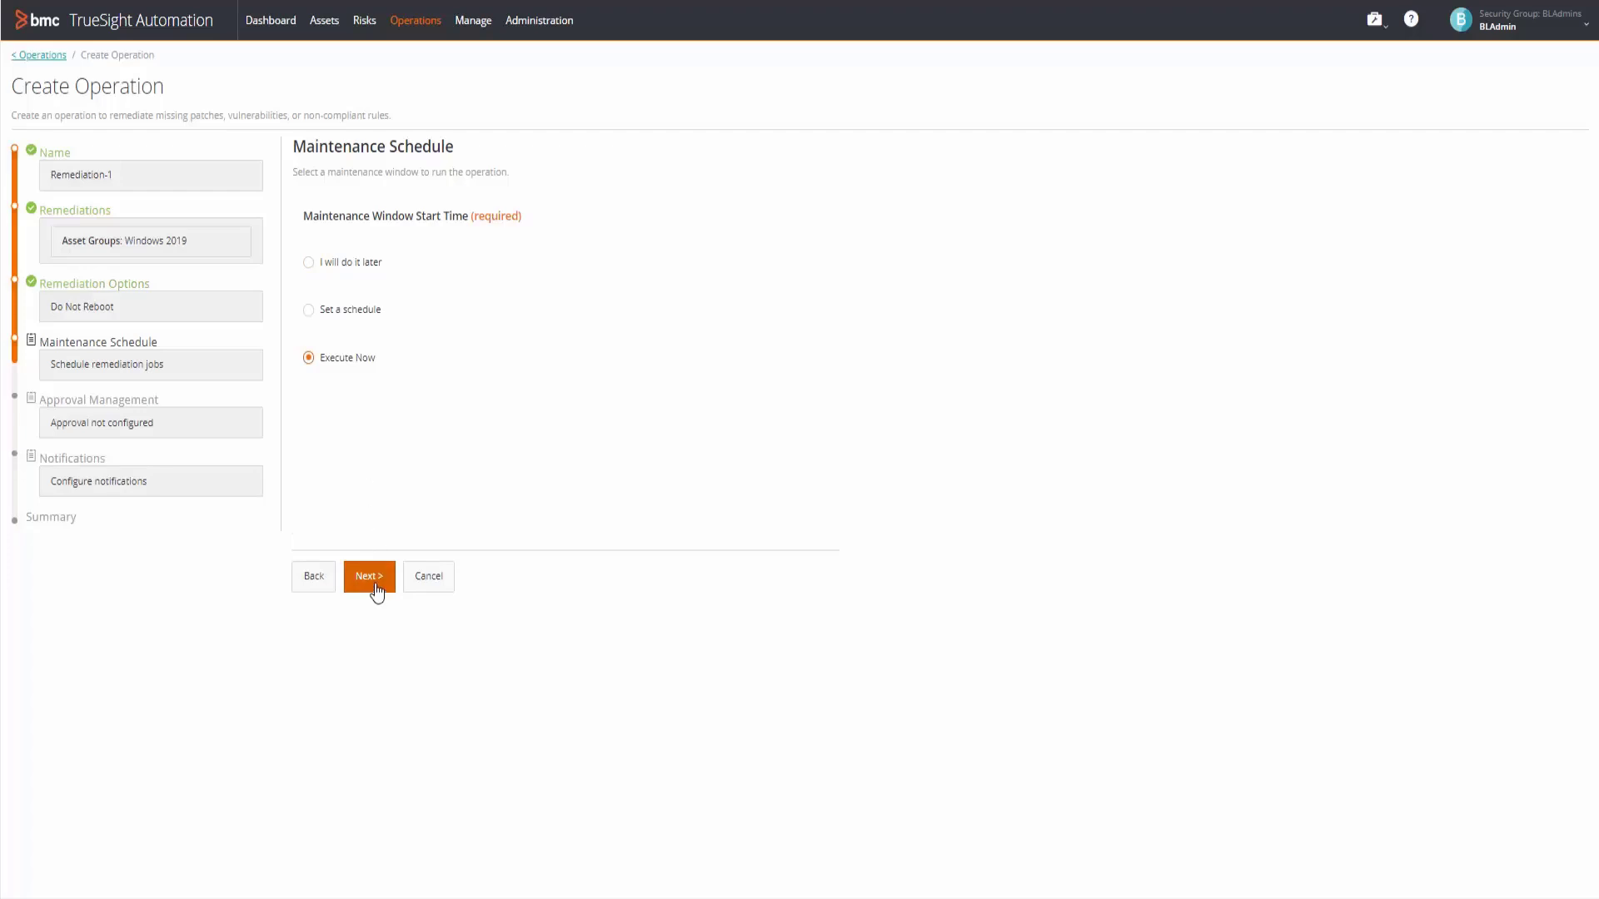
click(377, 591)
click(378, 611)
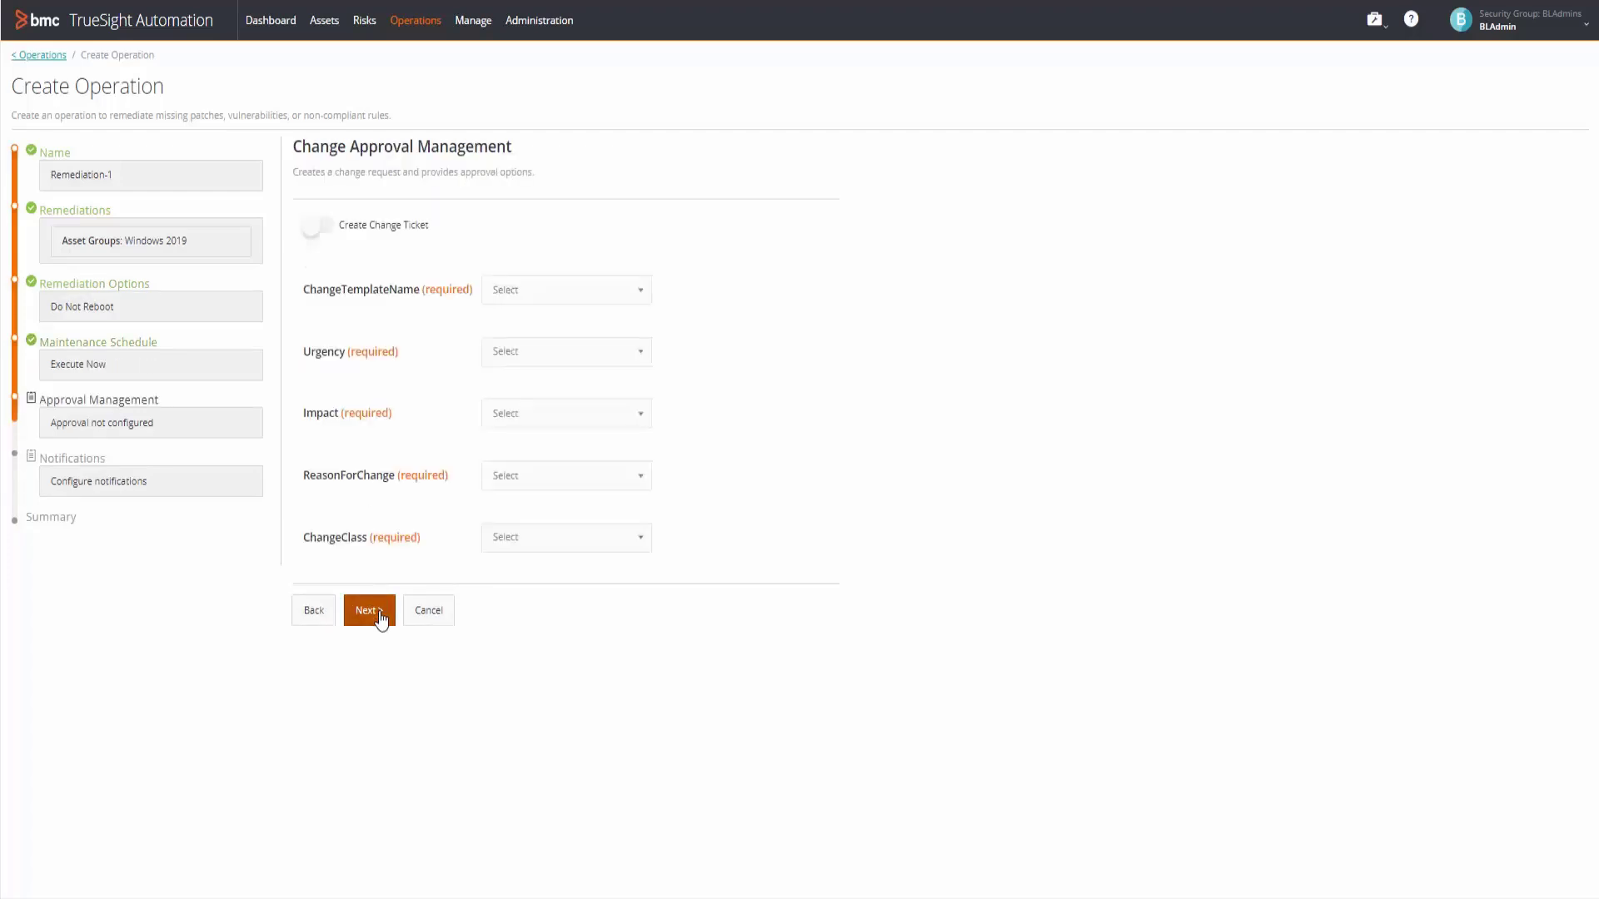
click(366, 577)
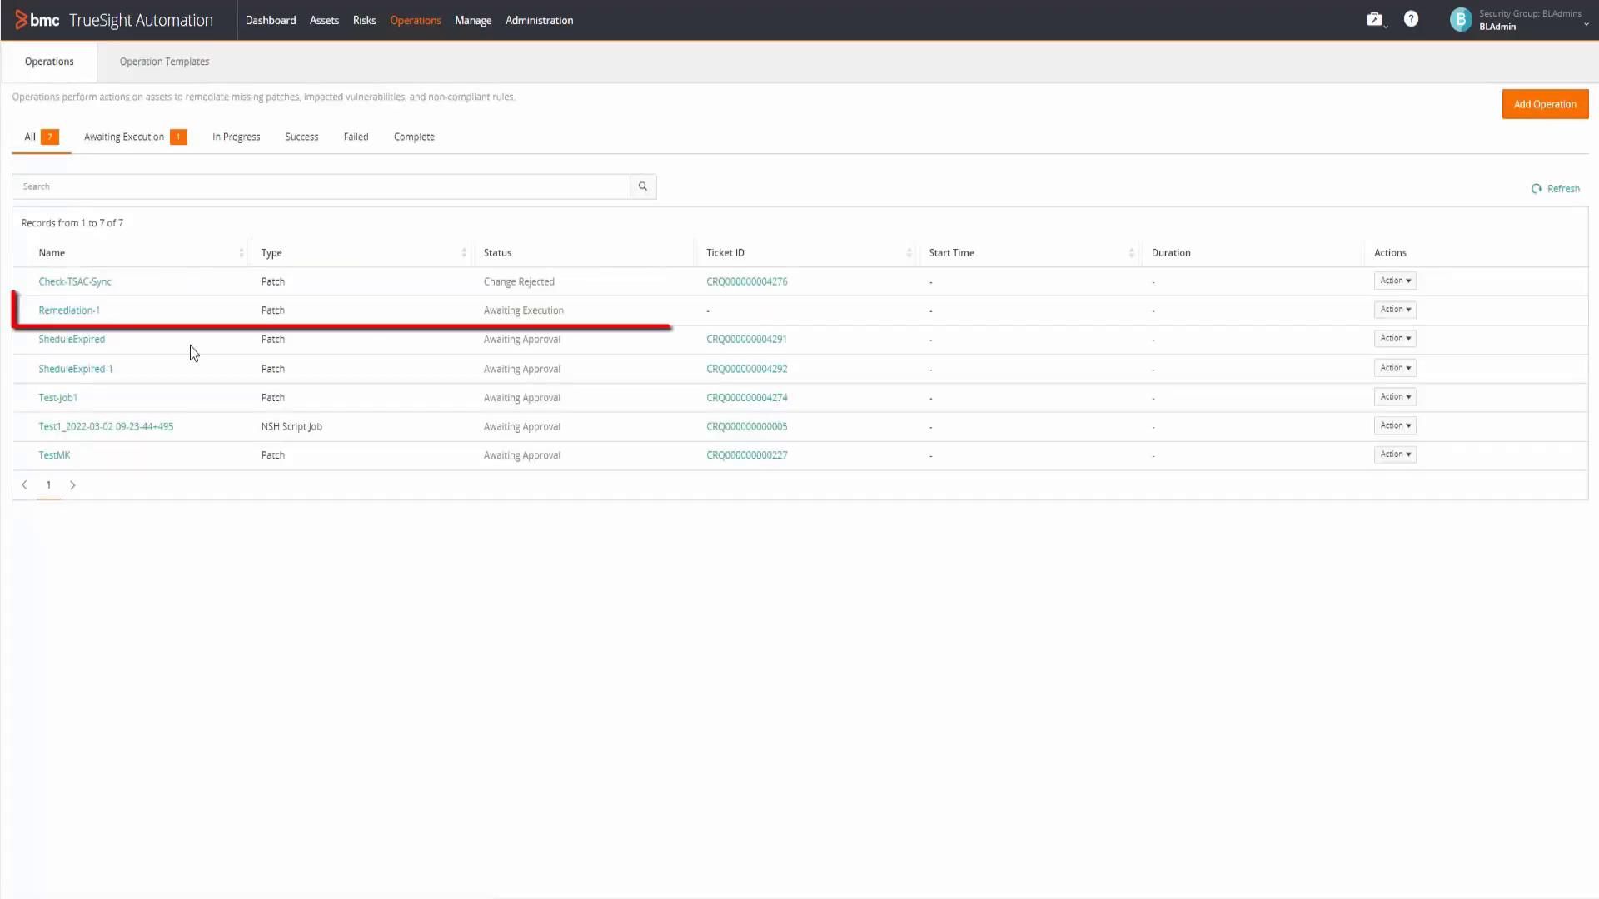
click(83, 313)
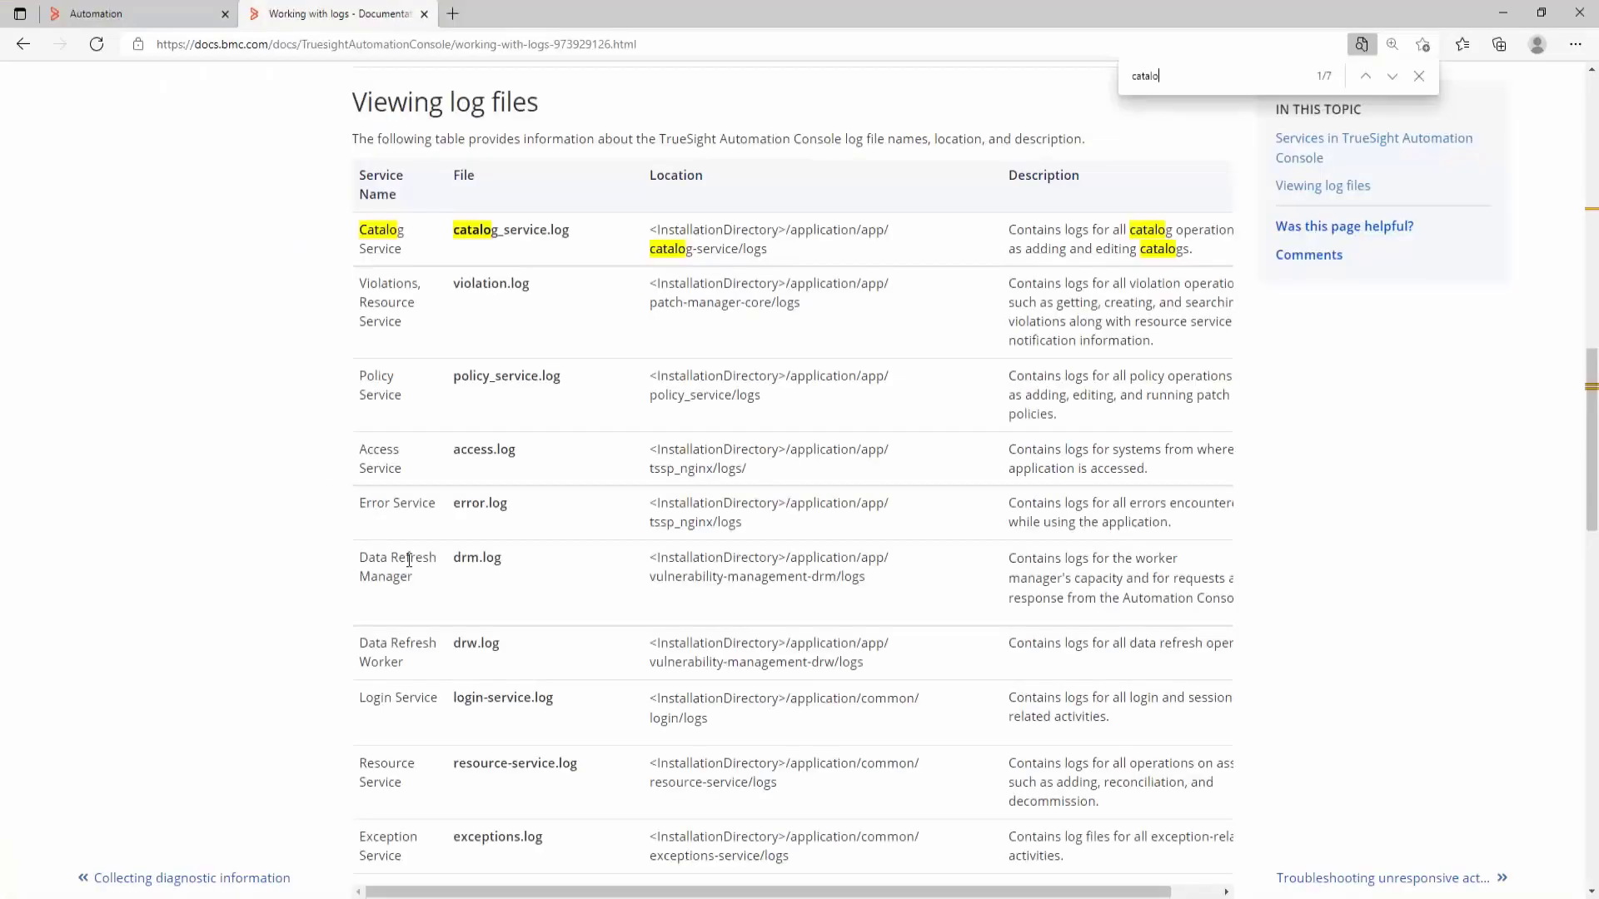
- Examine the Working with logs documentation for the service behind the Catalogs area and its log file name and location
scroll(316, 525, up, 10)
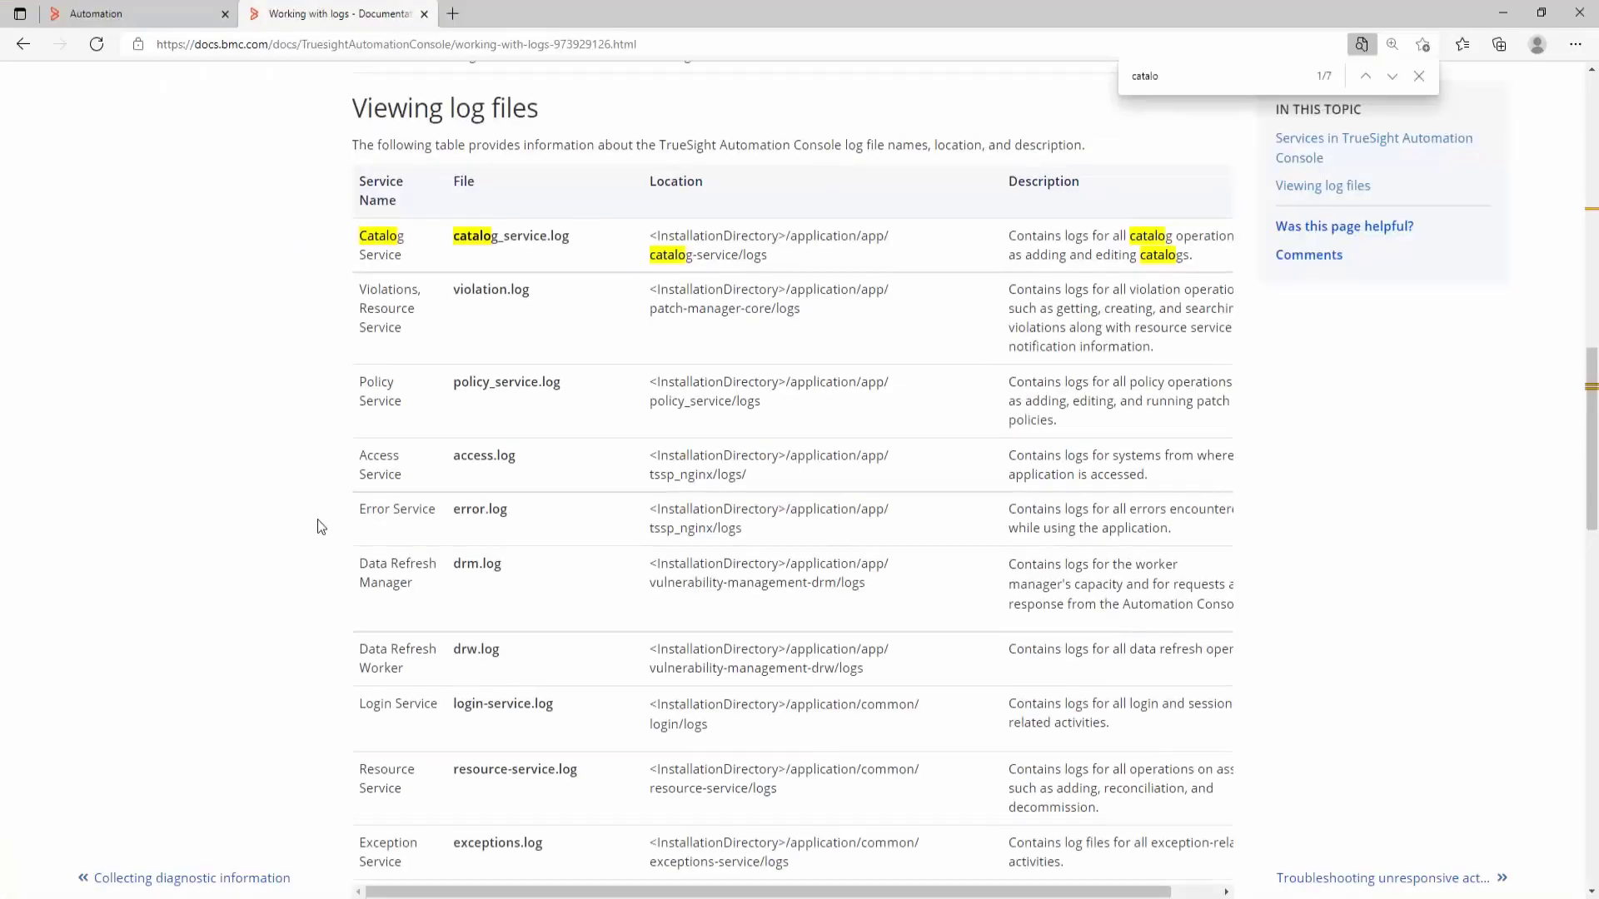
scroll(316, 521, up, 1)
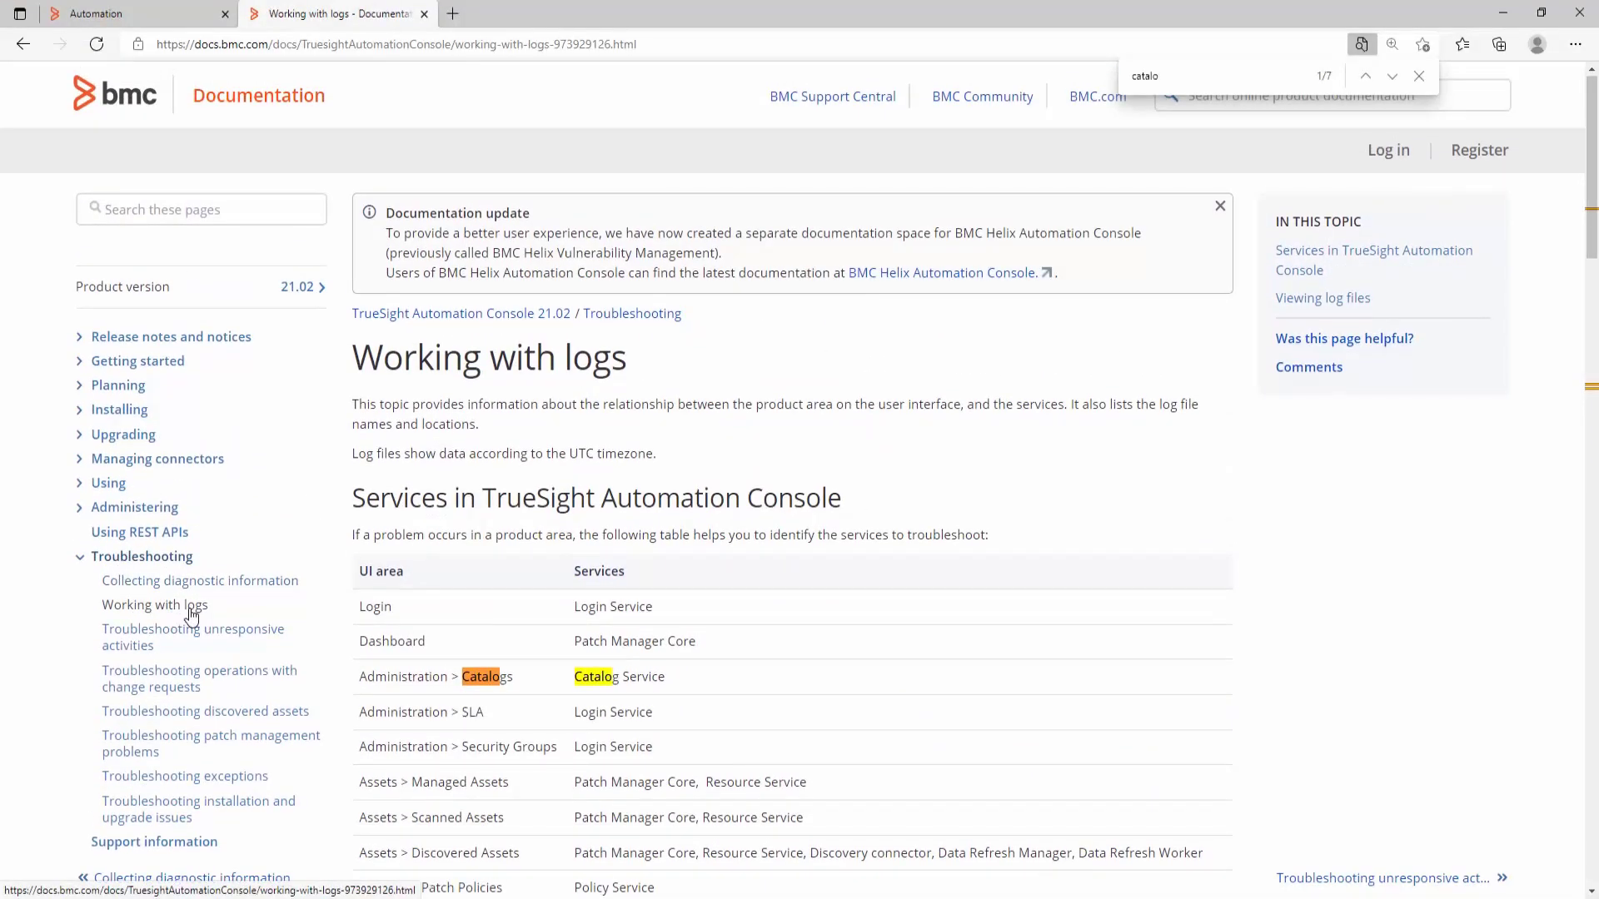
scroll(460, 566, down, 3)
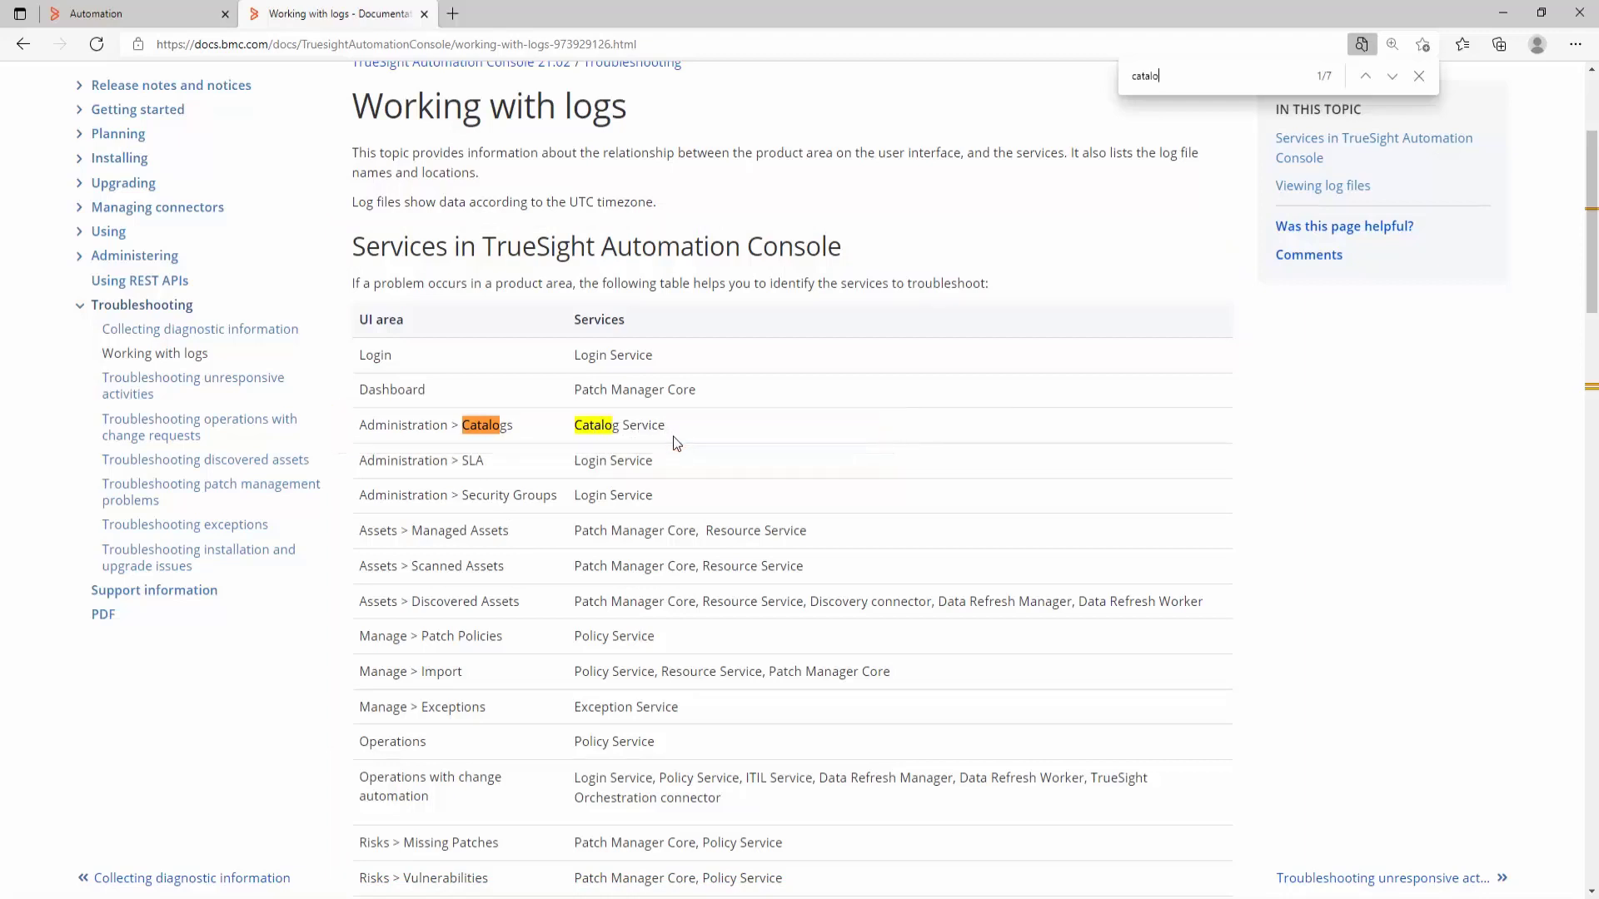
scroll(583, 449, down, 3)
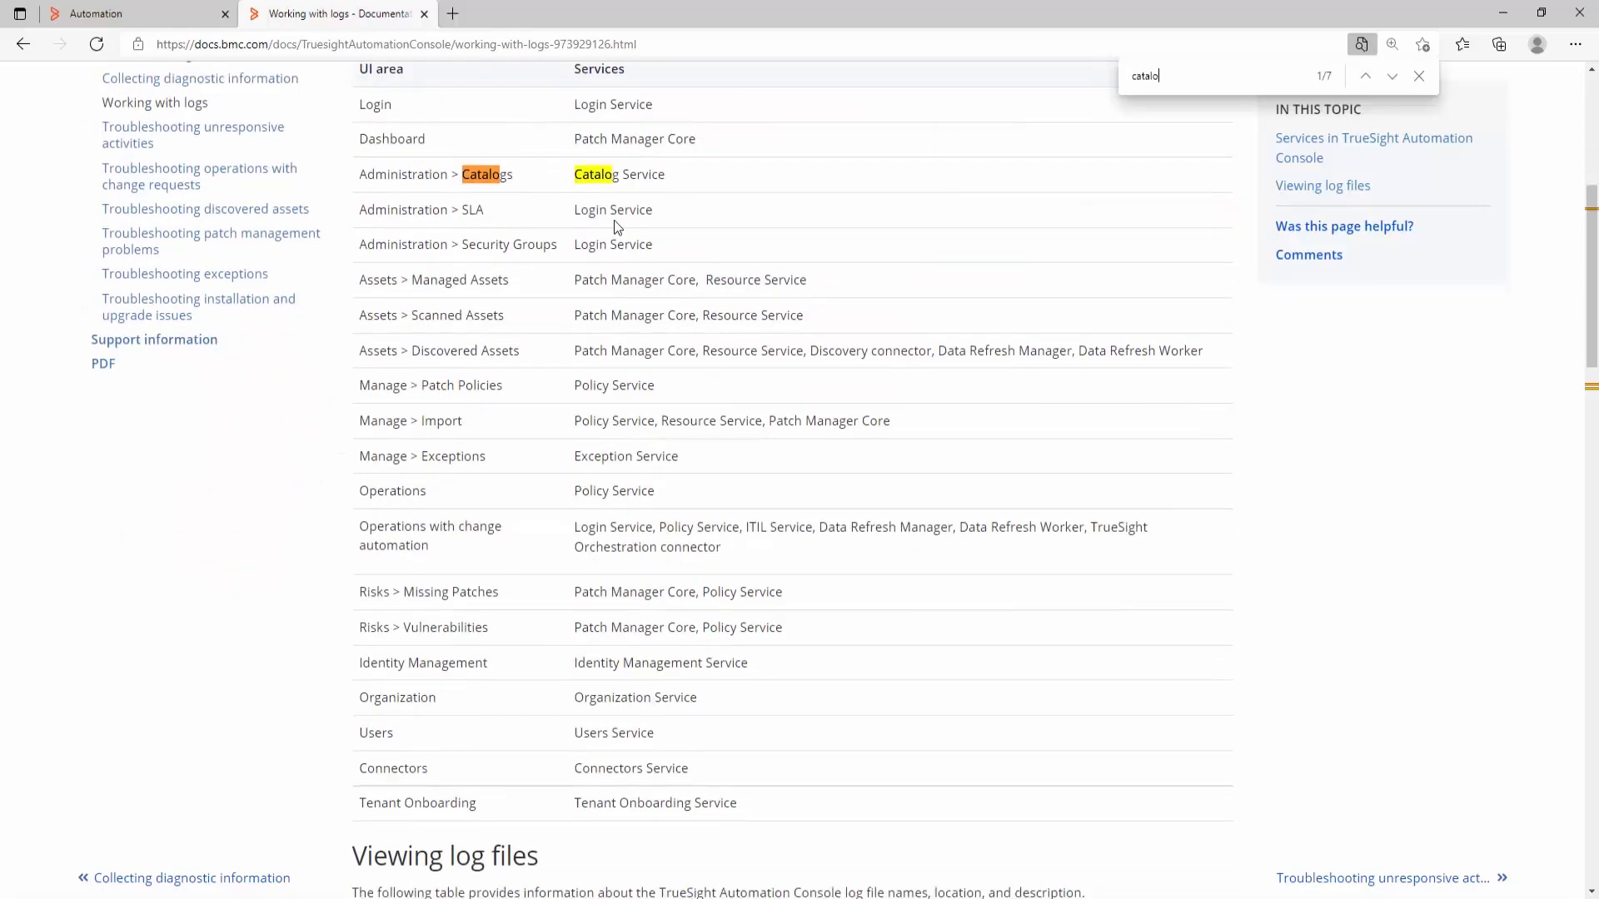
scroll(578, 429, down, 9)
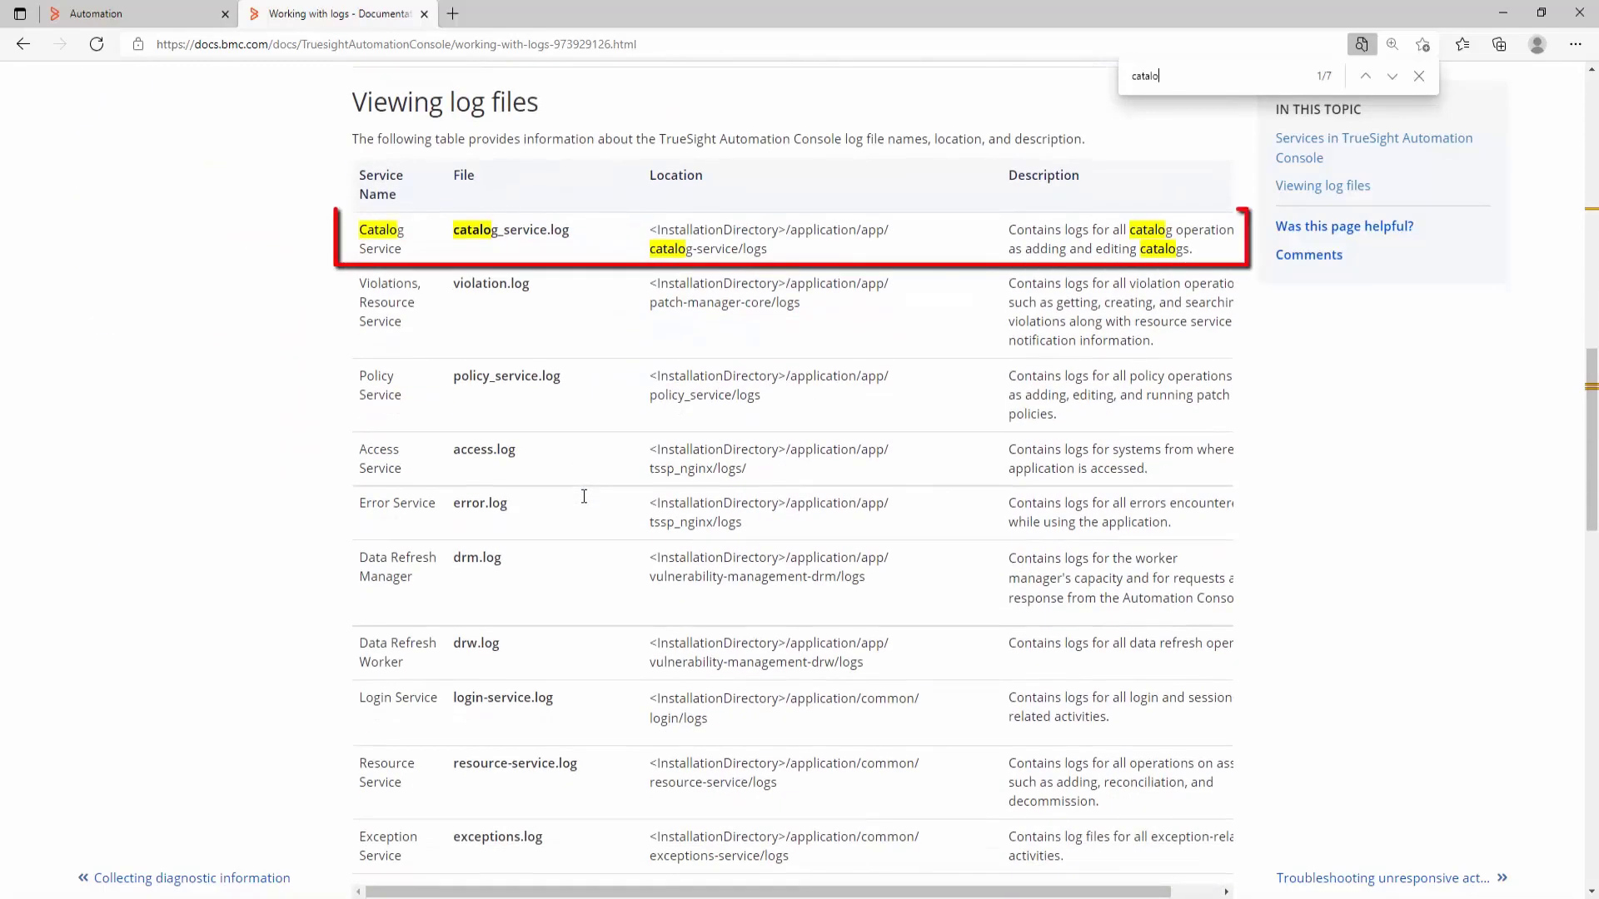
drag(454, 231, 774, 245)
click(645, 230)
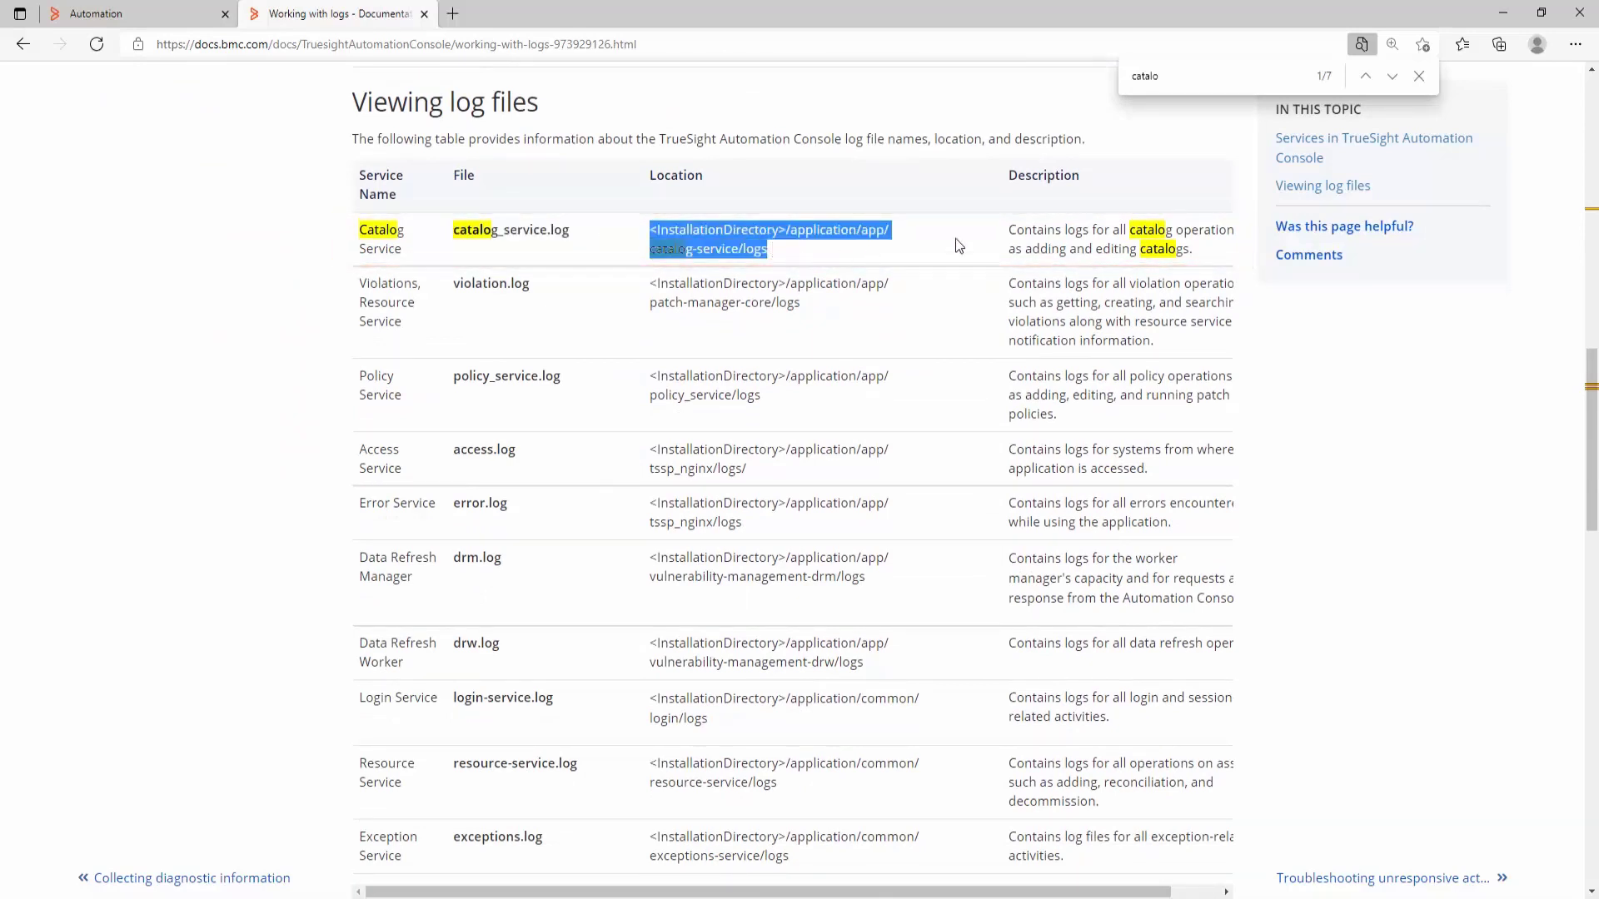
click(692, 243)
drag(650, 231, 773, 243)
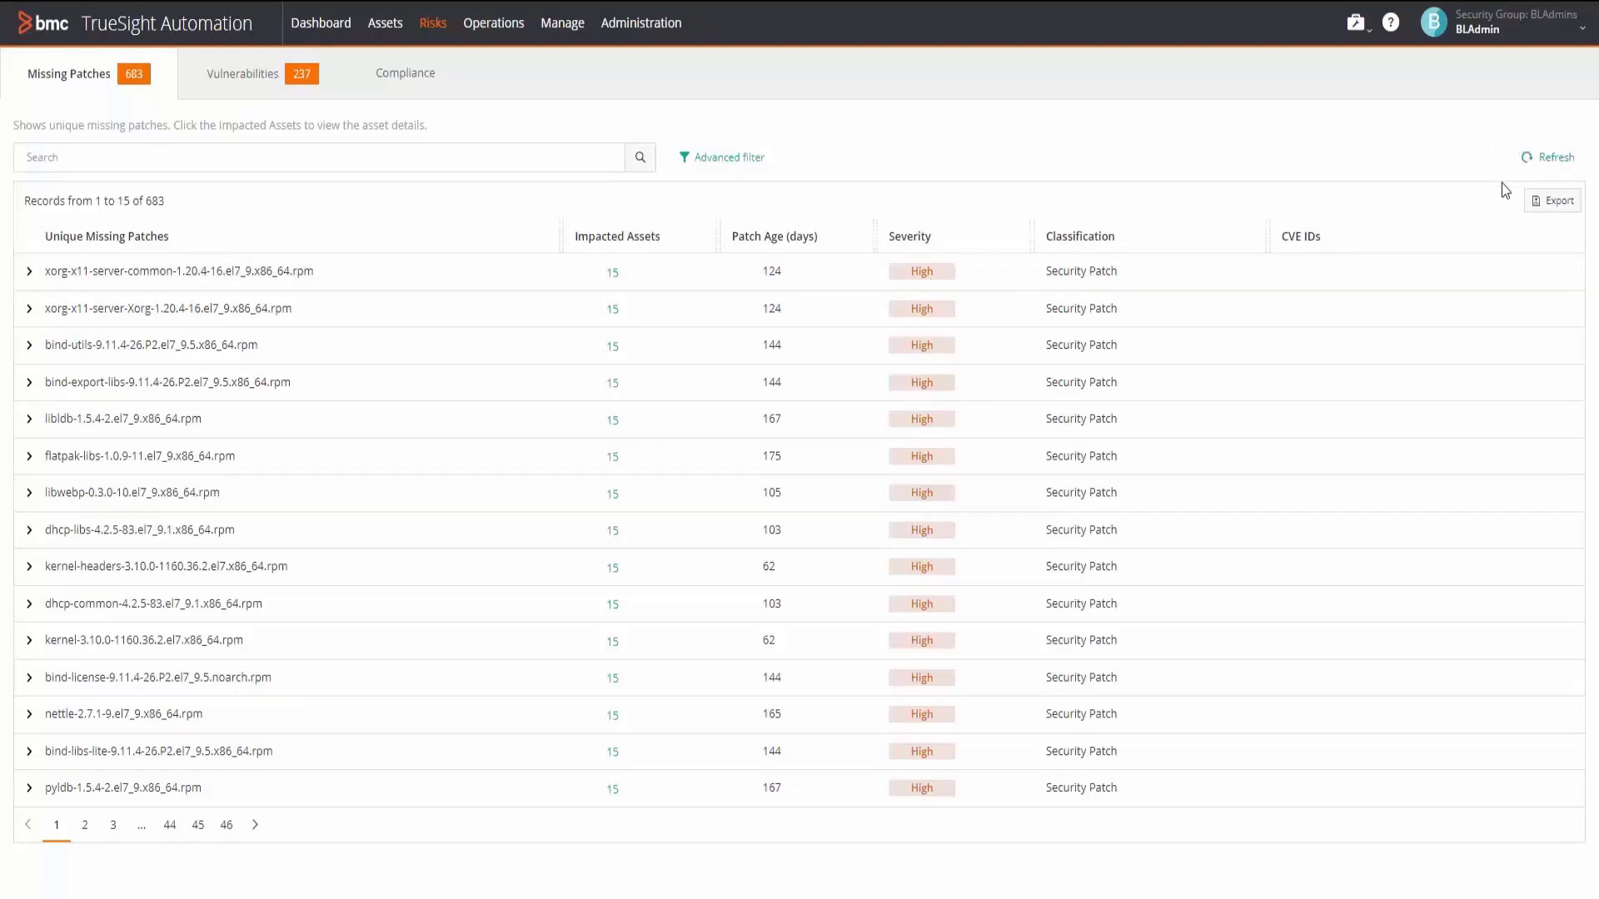
- Export the missing patches to CSV with the Open Missing Patches and Closed Missing Patches options
click(1554, 204)
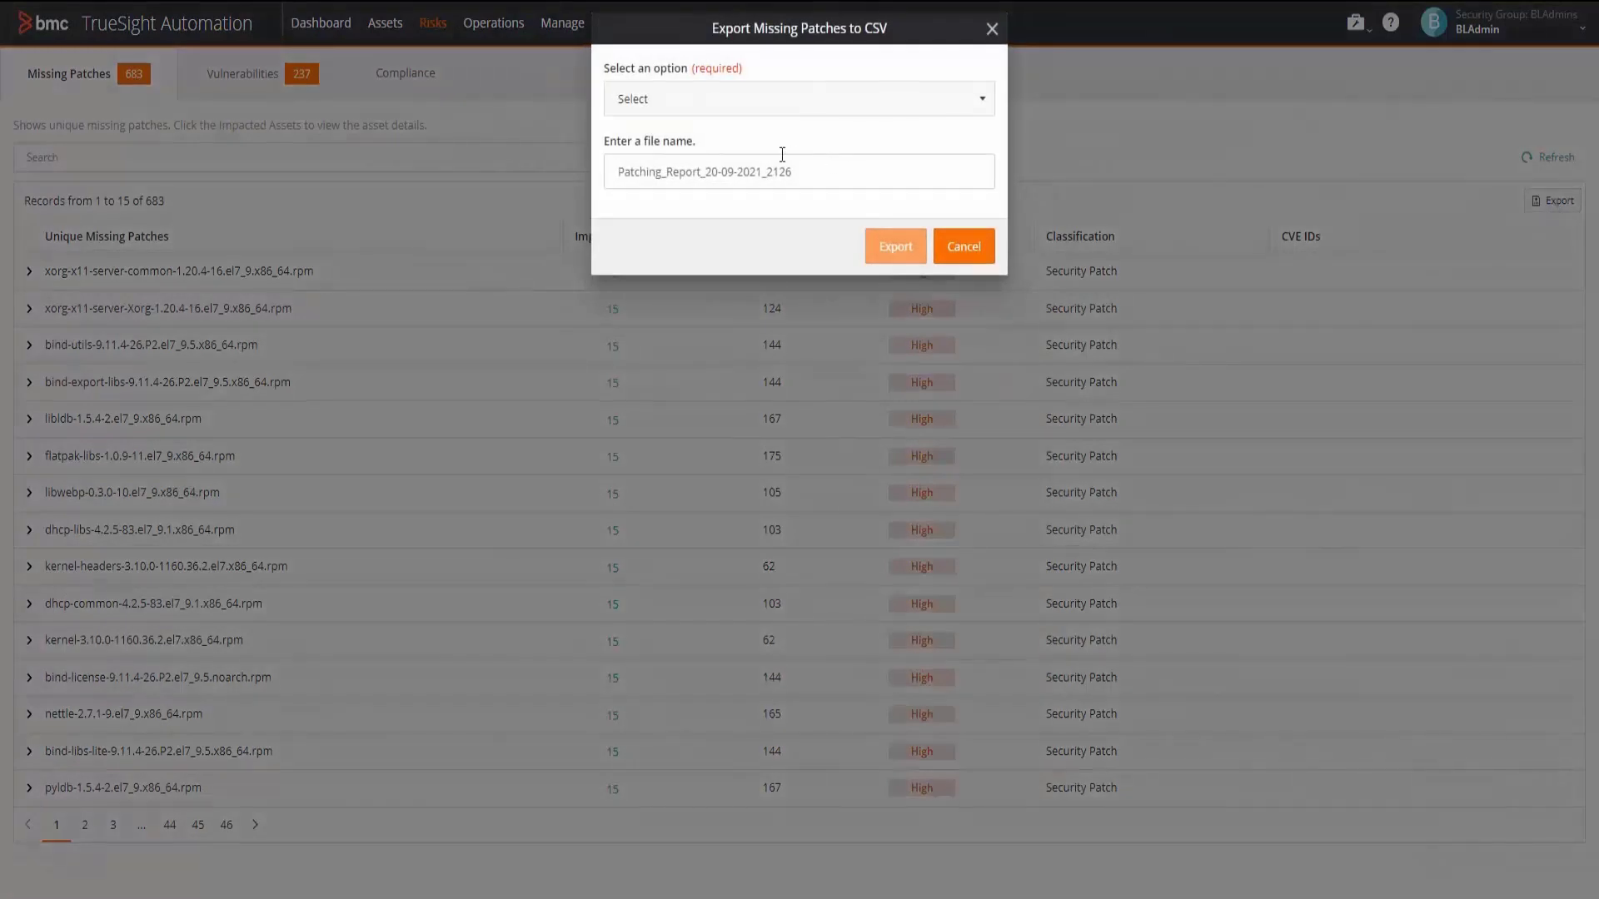
click(744, 114)
click(699, 135)
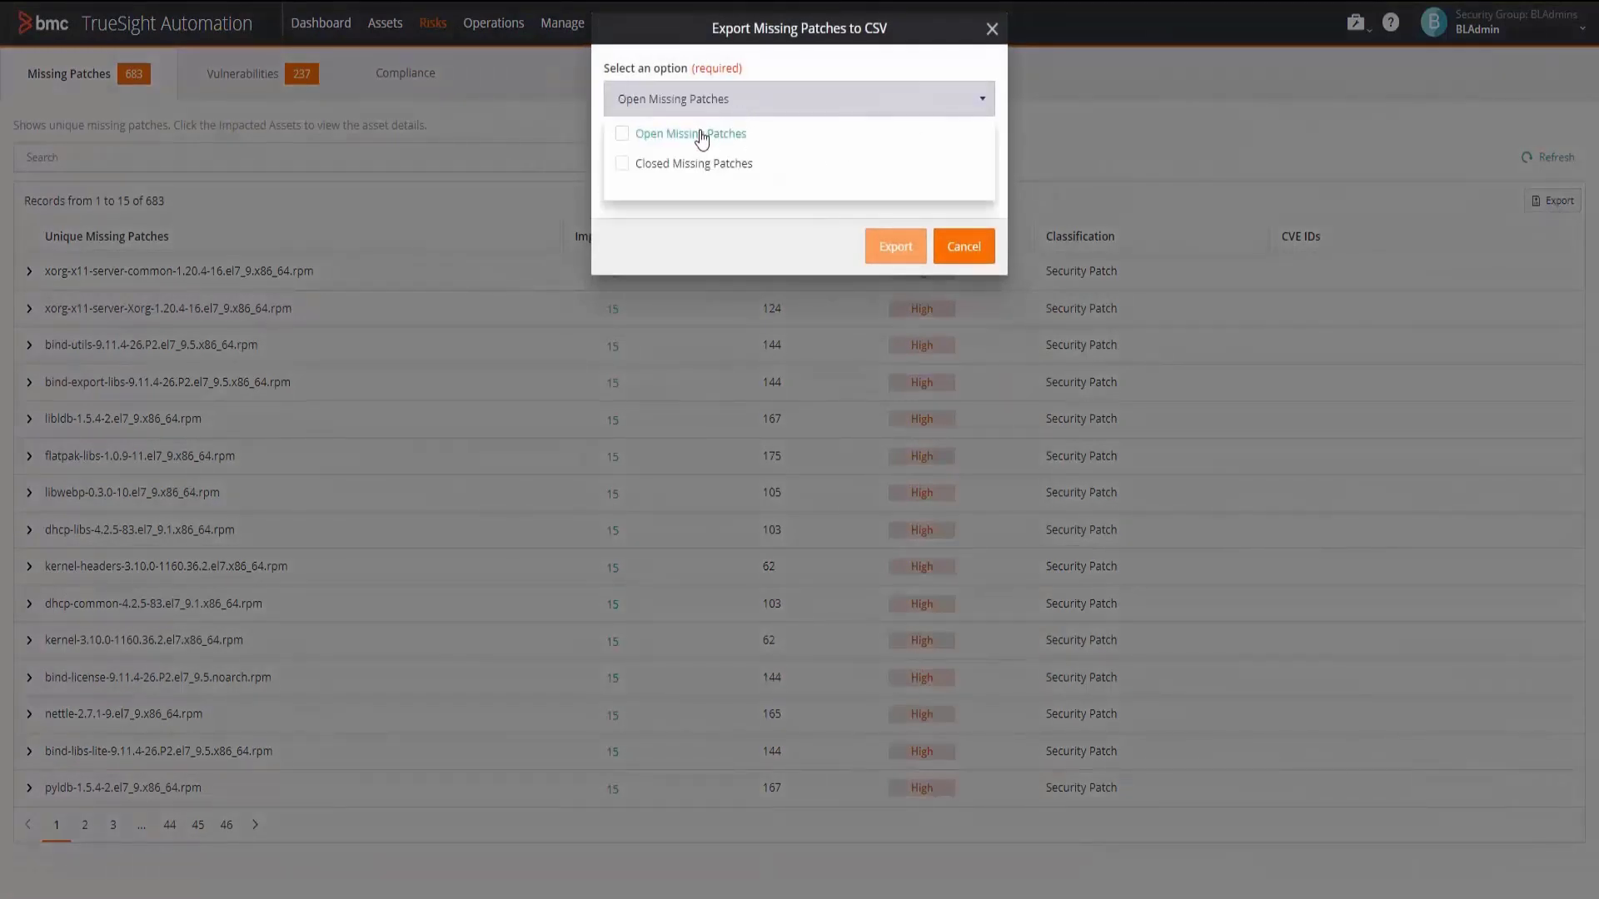
click(702, 137)
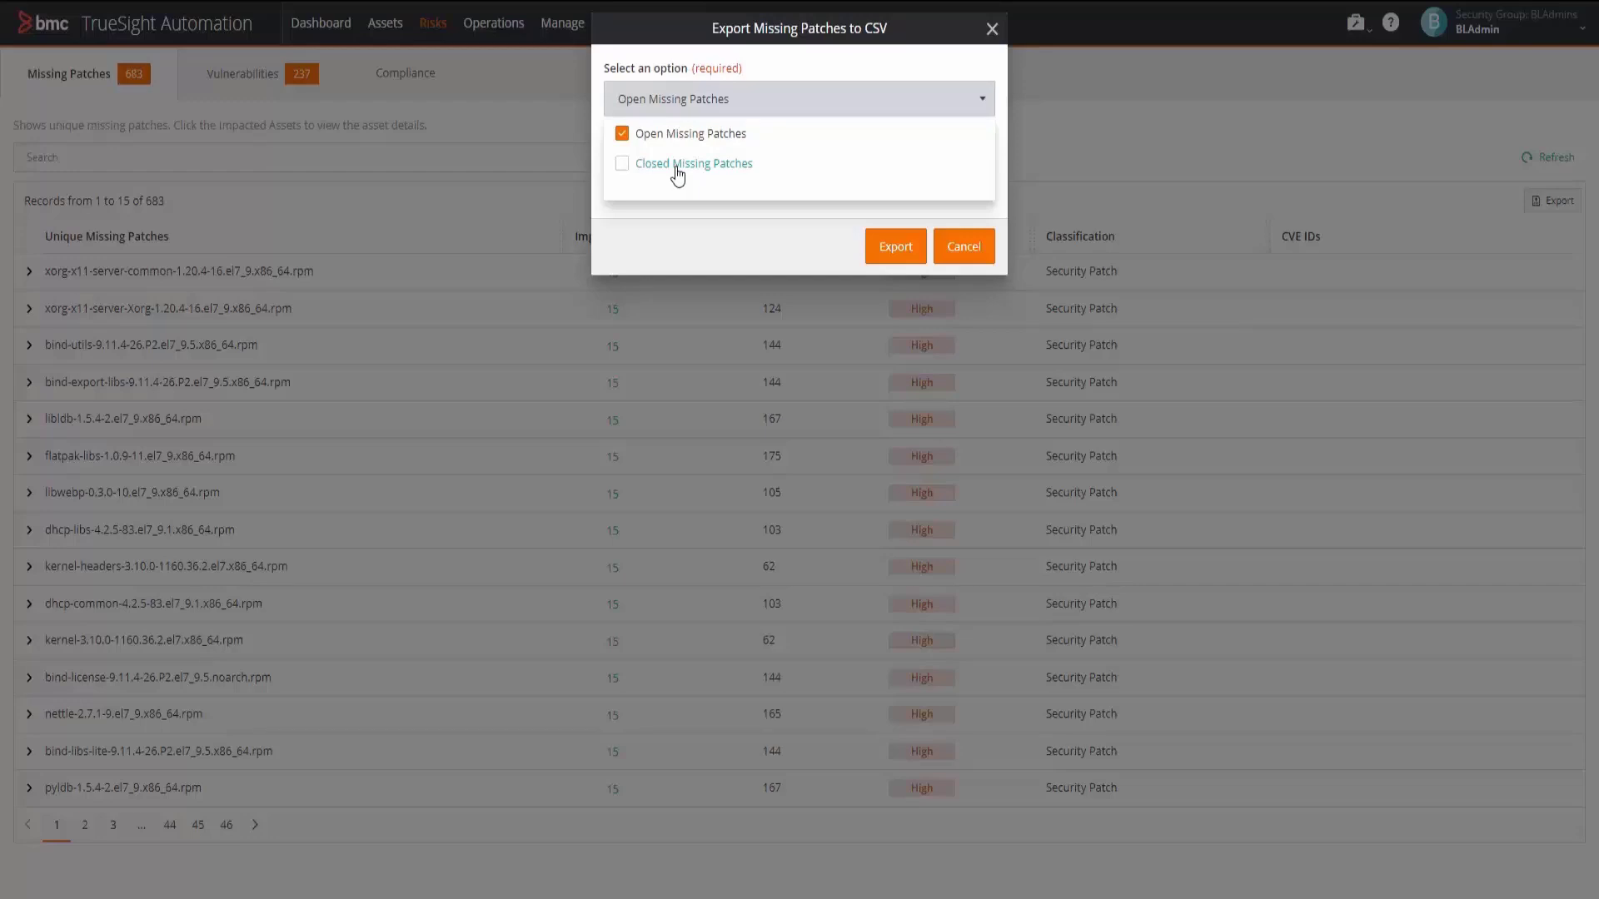
click(674, 171)
click(806, 228)
click(896, 246)
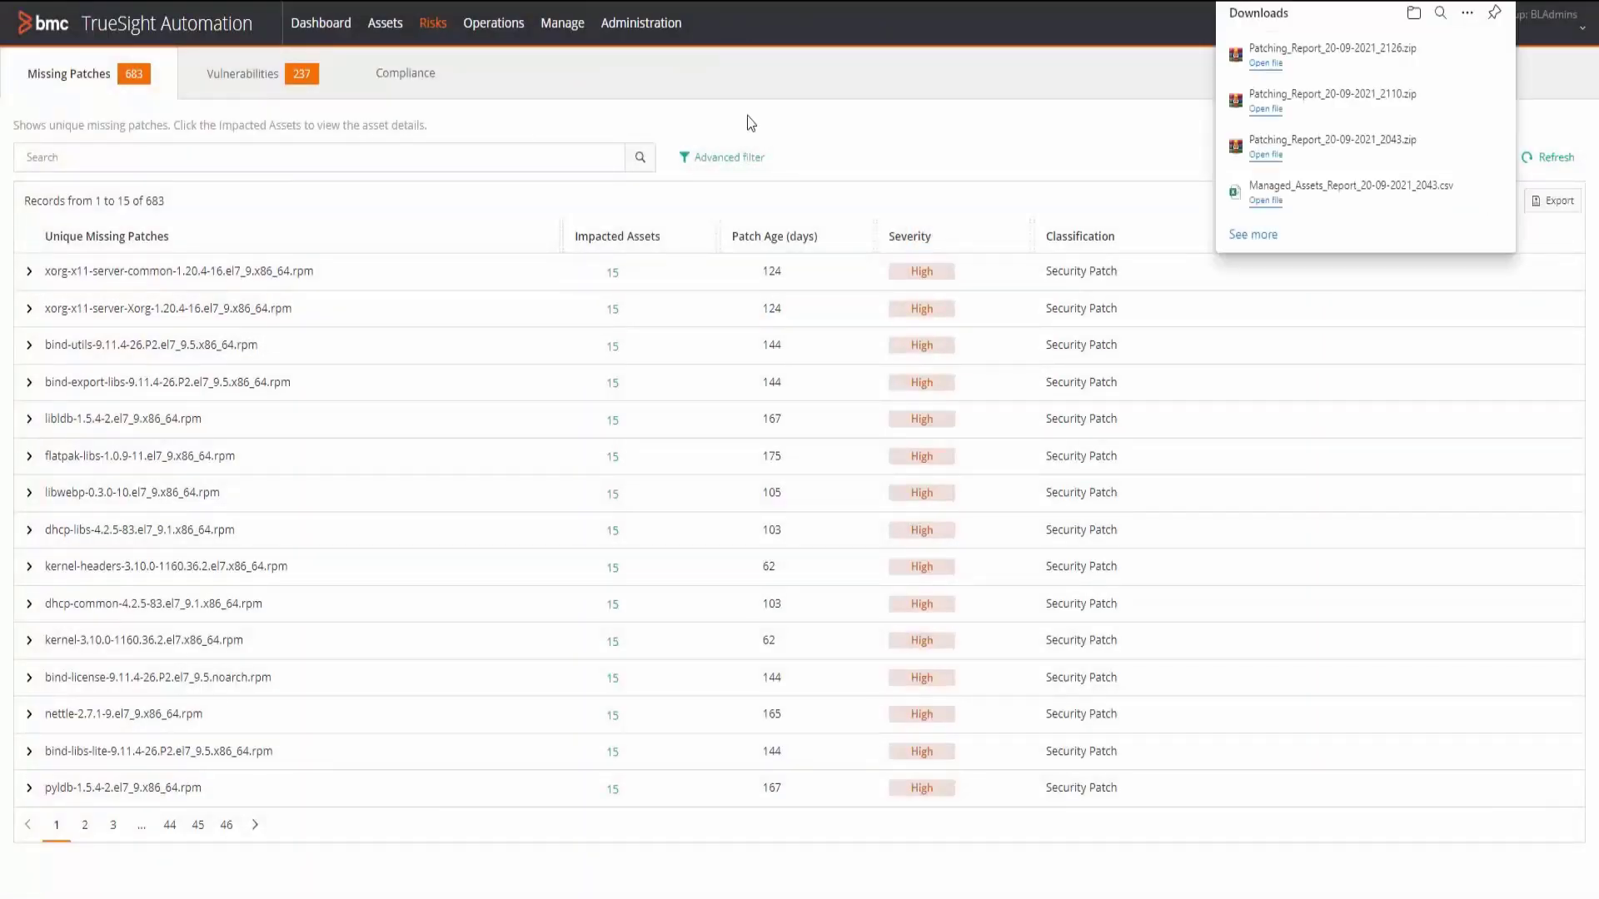
- Open the downloaded Patching_Report_20-09-2021_2126.zip, dismiss the WinRAR trial notice, and view vat_export.csv in Excel
click(1271, 64)
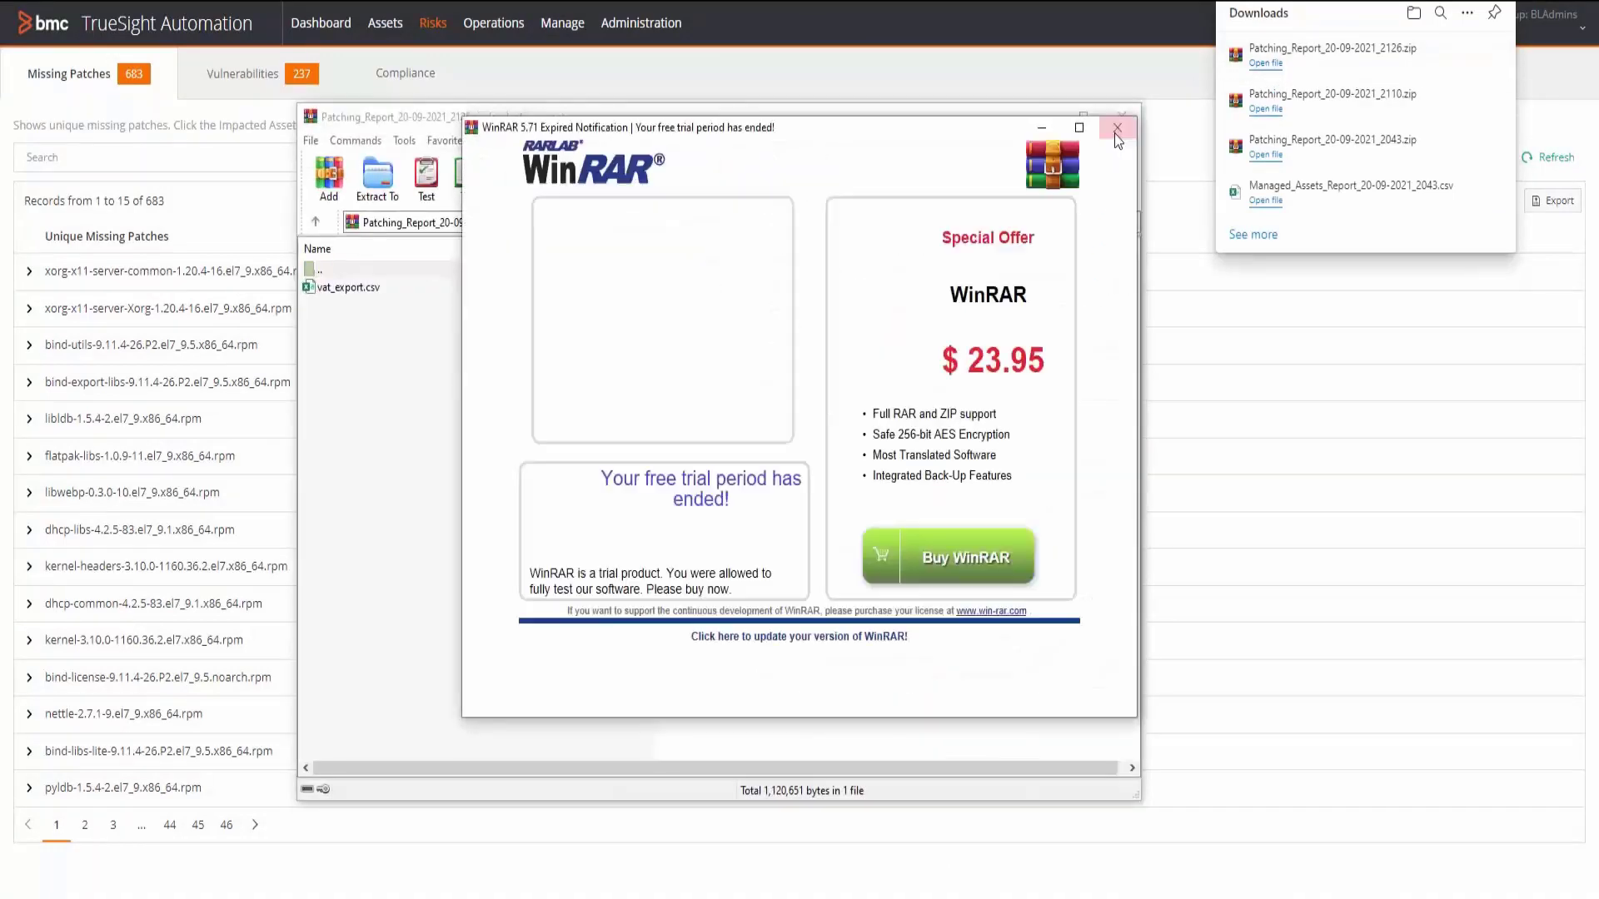
click(1116, 129)
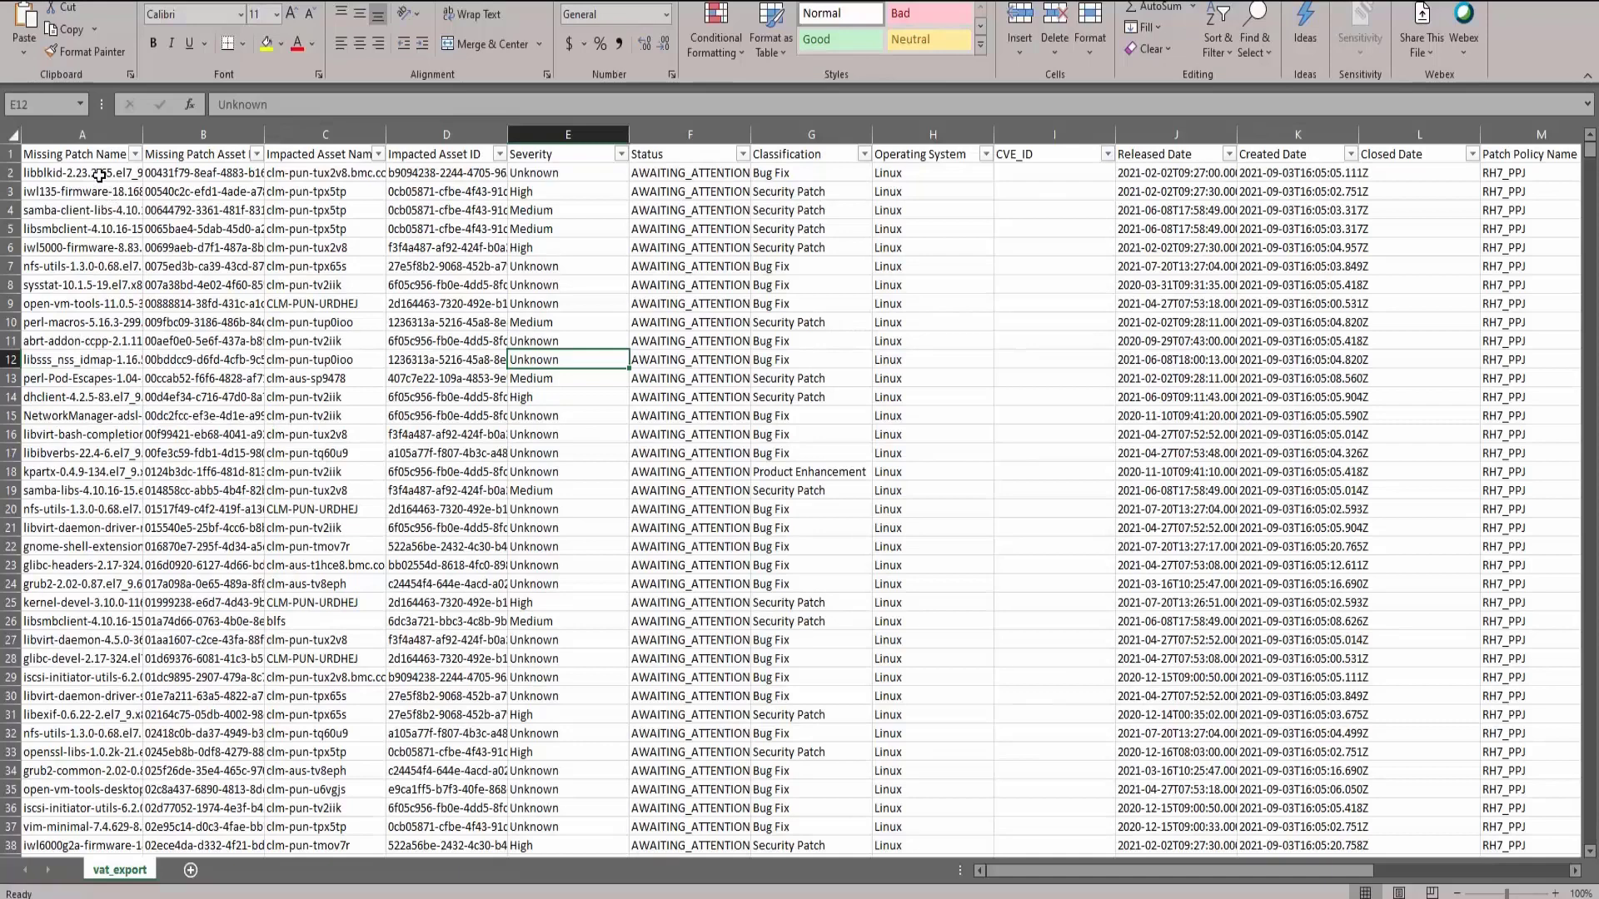
- Widen the Missing Patch Asset ID and Impacted Asset Name columns to make their entries easier to read
click(99, 176)
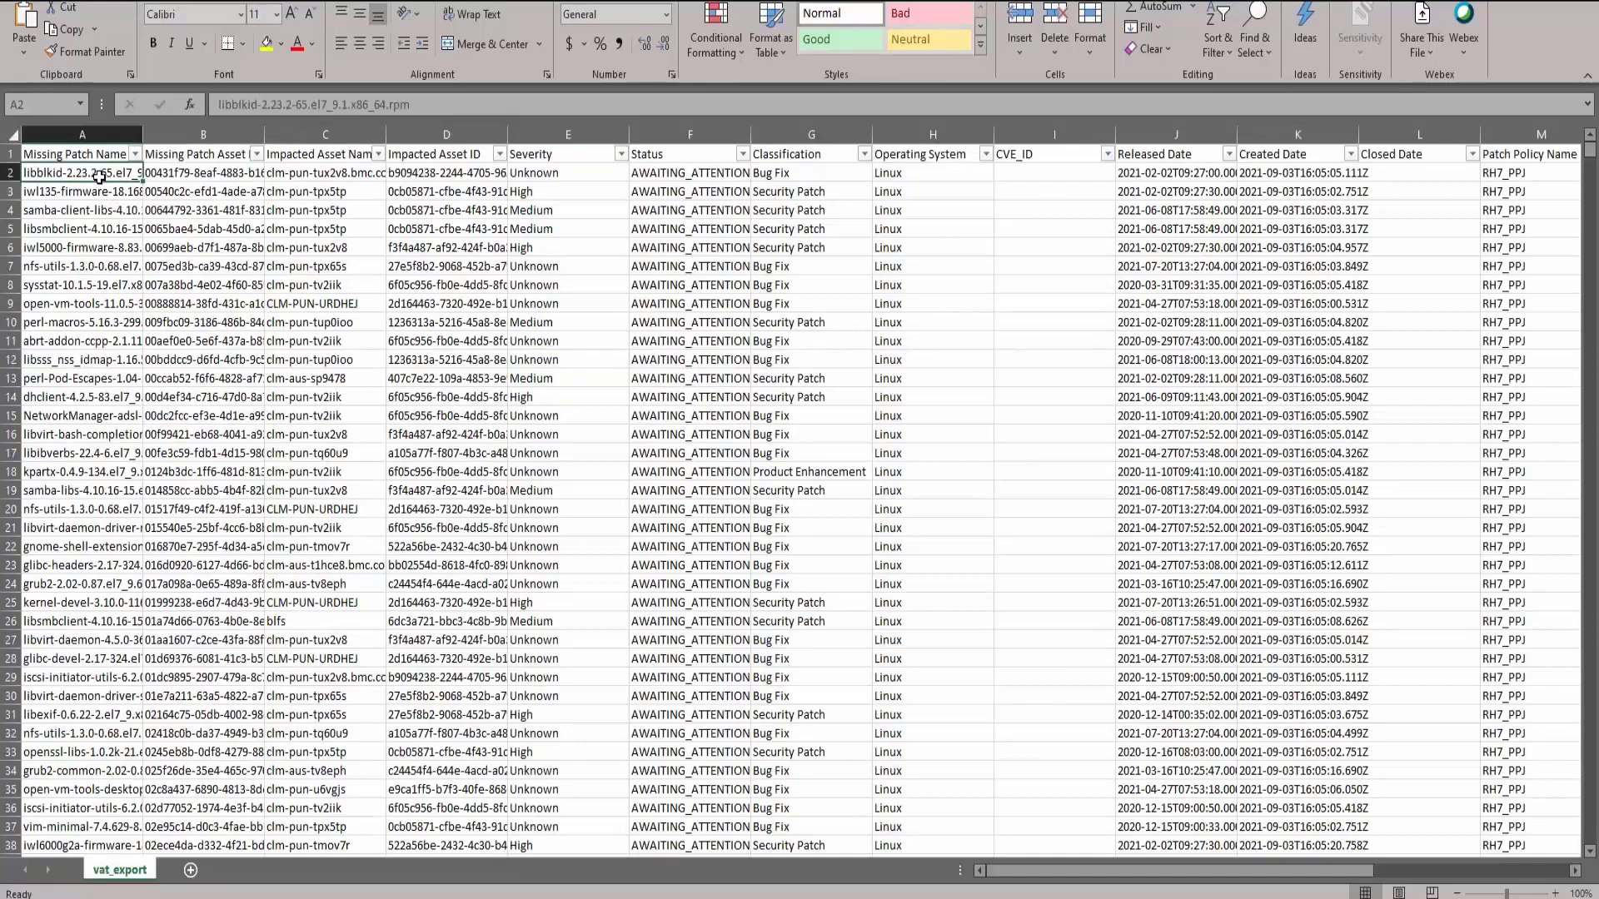
click(227, 173)
drag(262, 133, 327, 133)
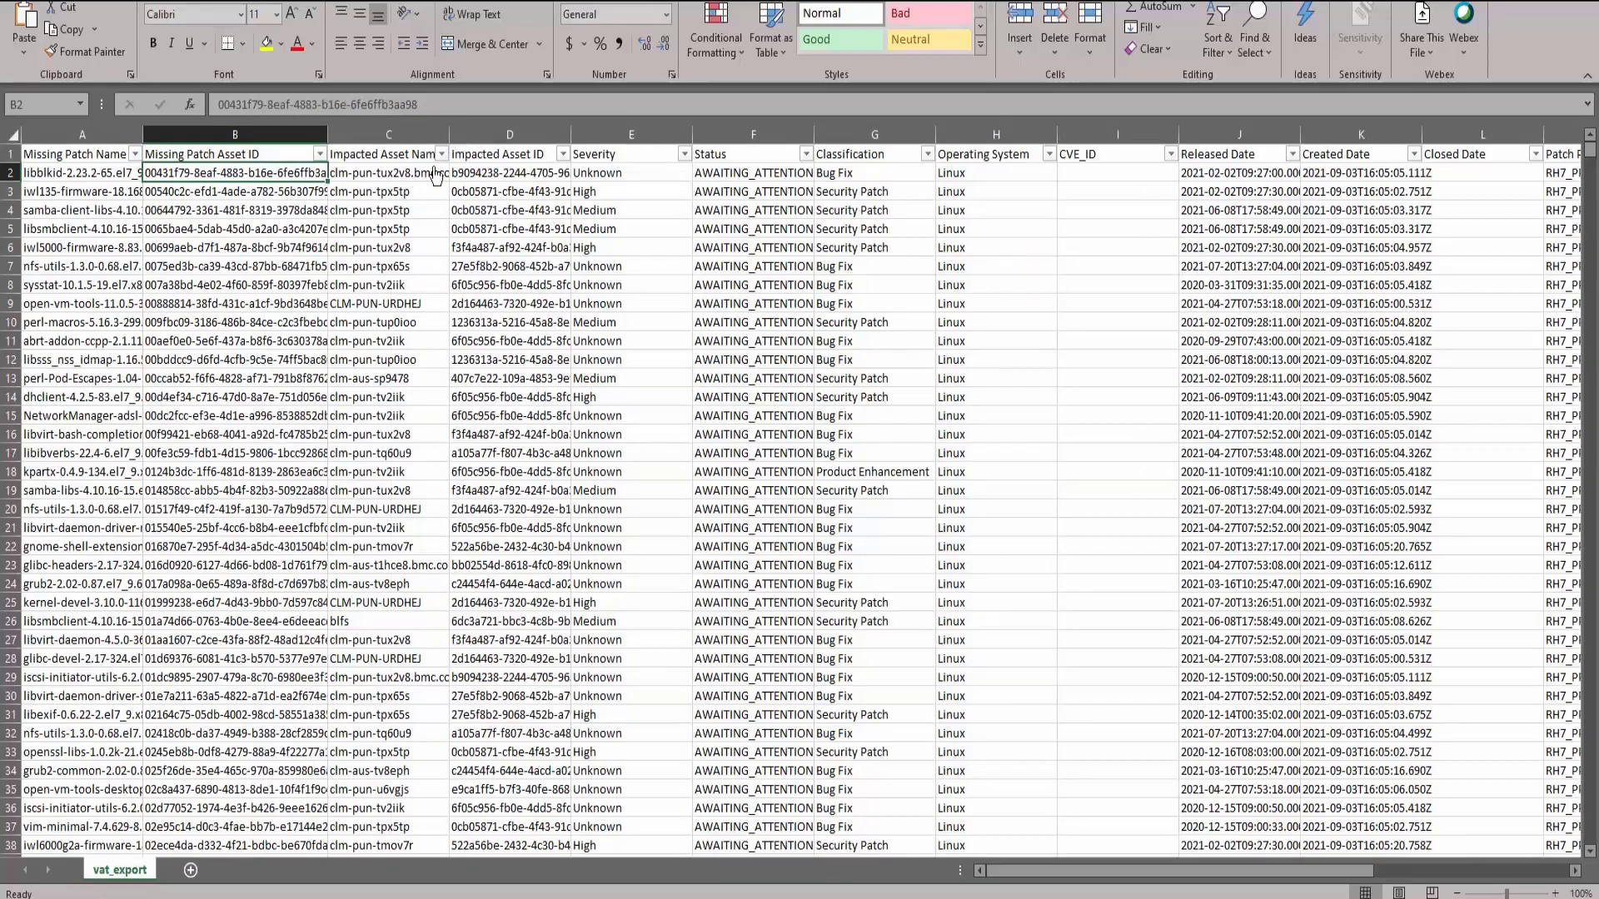
click(408, 191)
drag(450, 136, 506, 136)
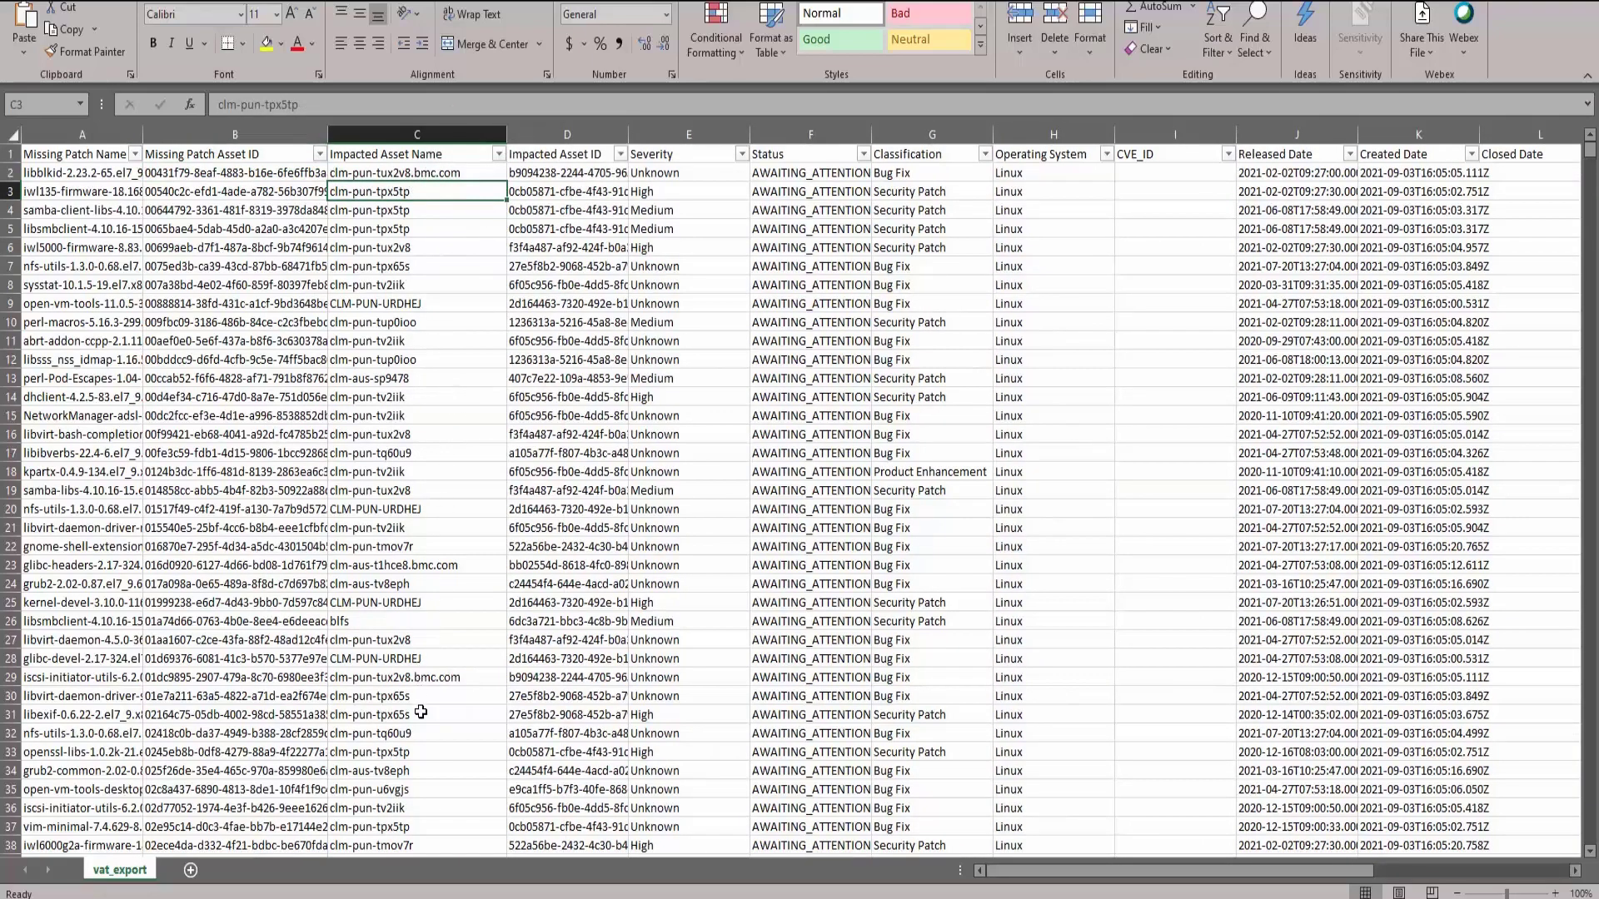
- Review the impacted assets and their severities, and widen the Status column to examine the patch statuses
scroll(421, 712, down, 4)
scroll(426, 687, up, 4)
click(686, 200)
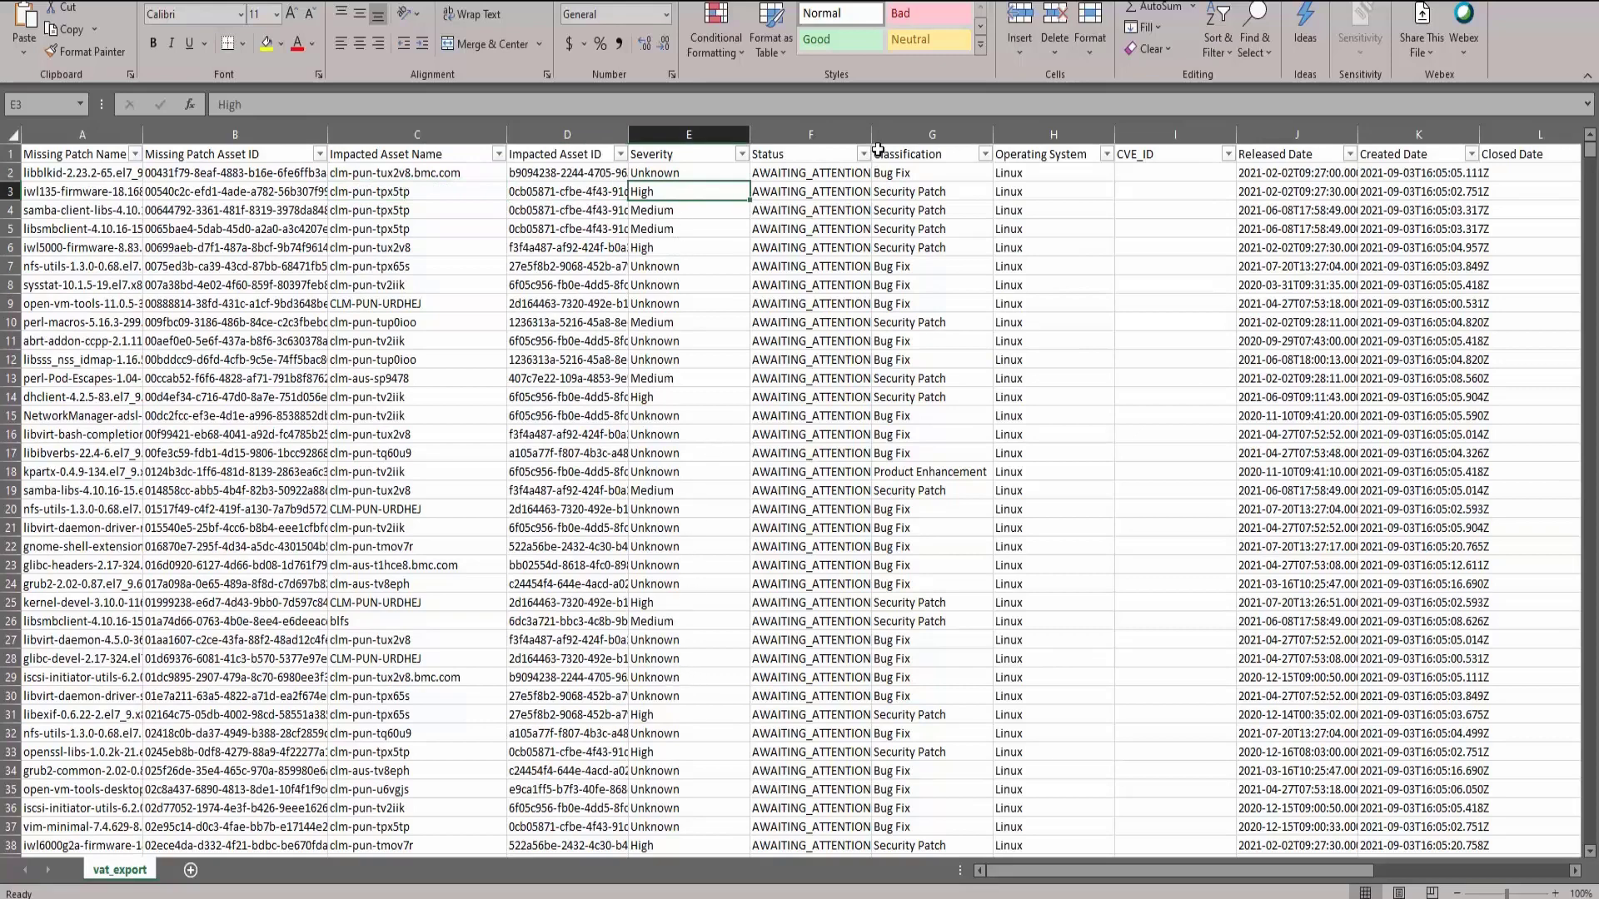
drag(872, 134, 925, 134)
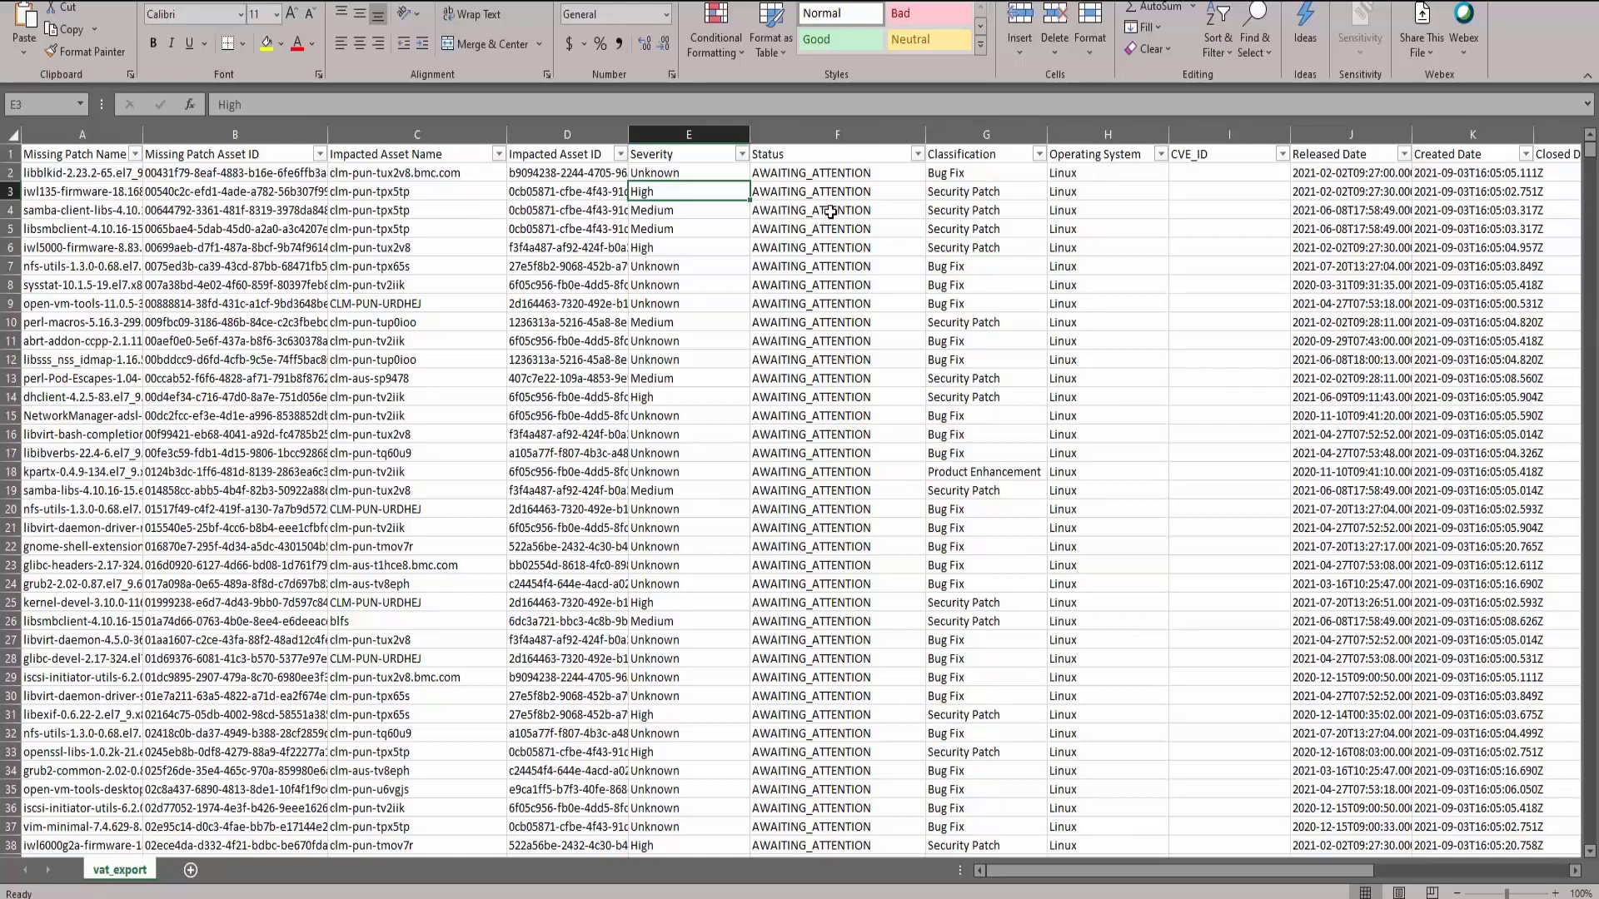
drag(832, 208, 834, 620)
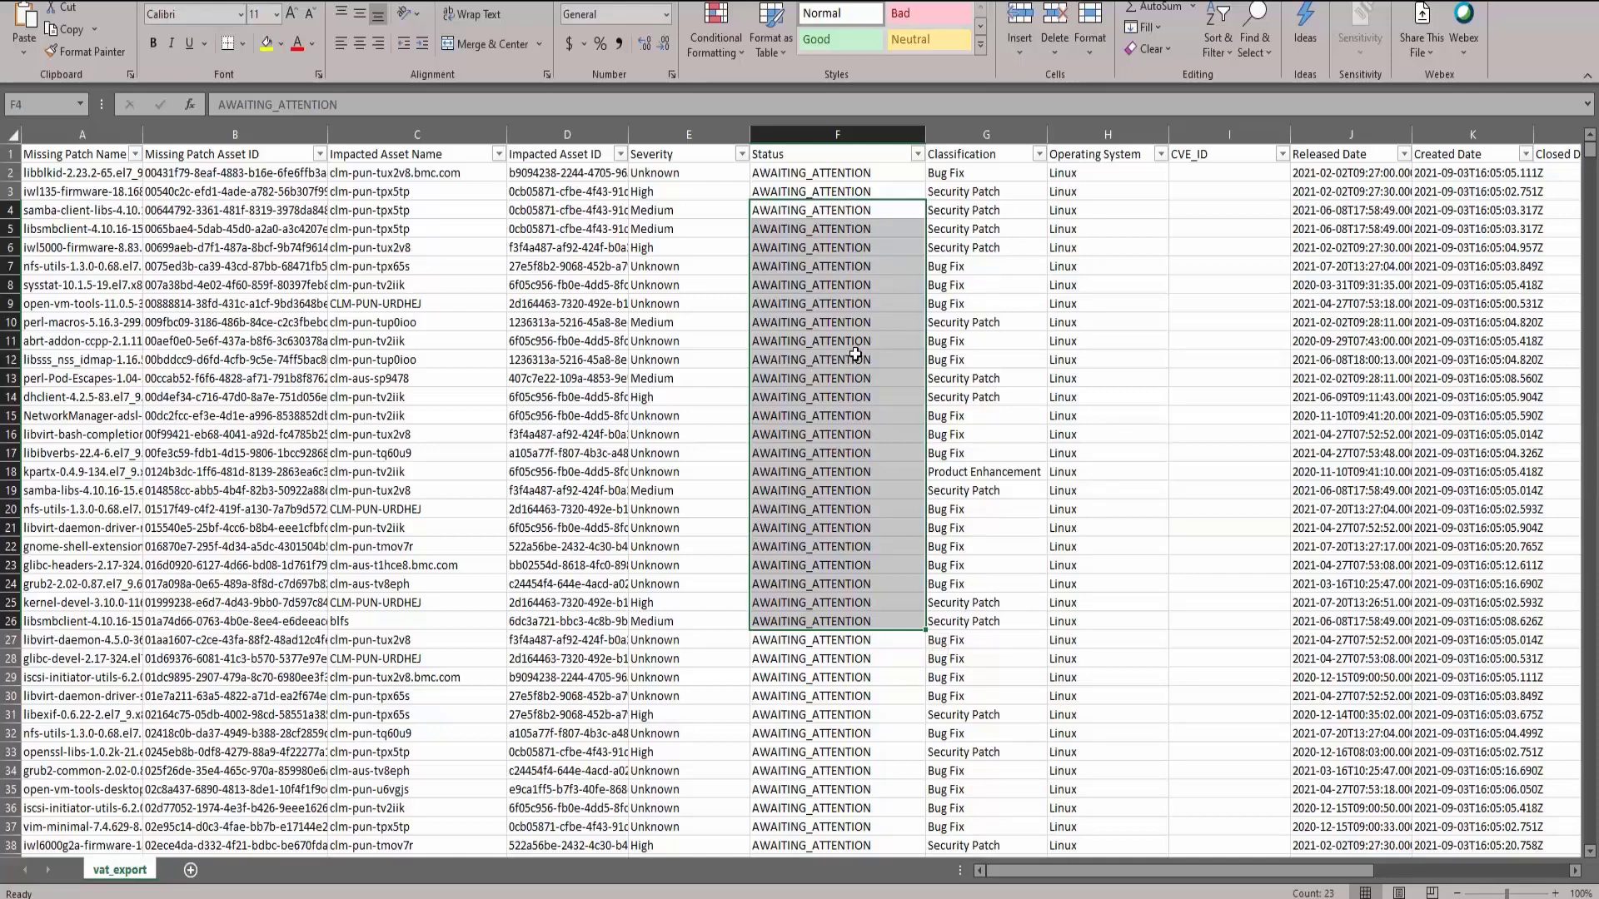
click(1083, 229)
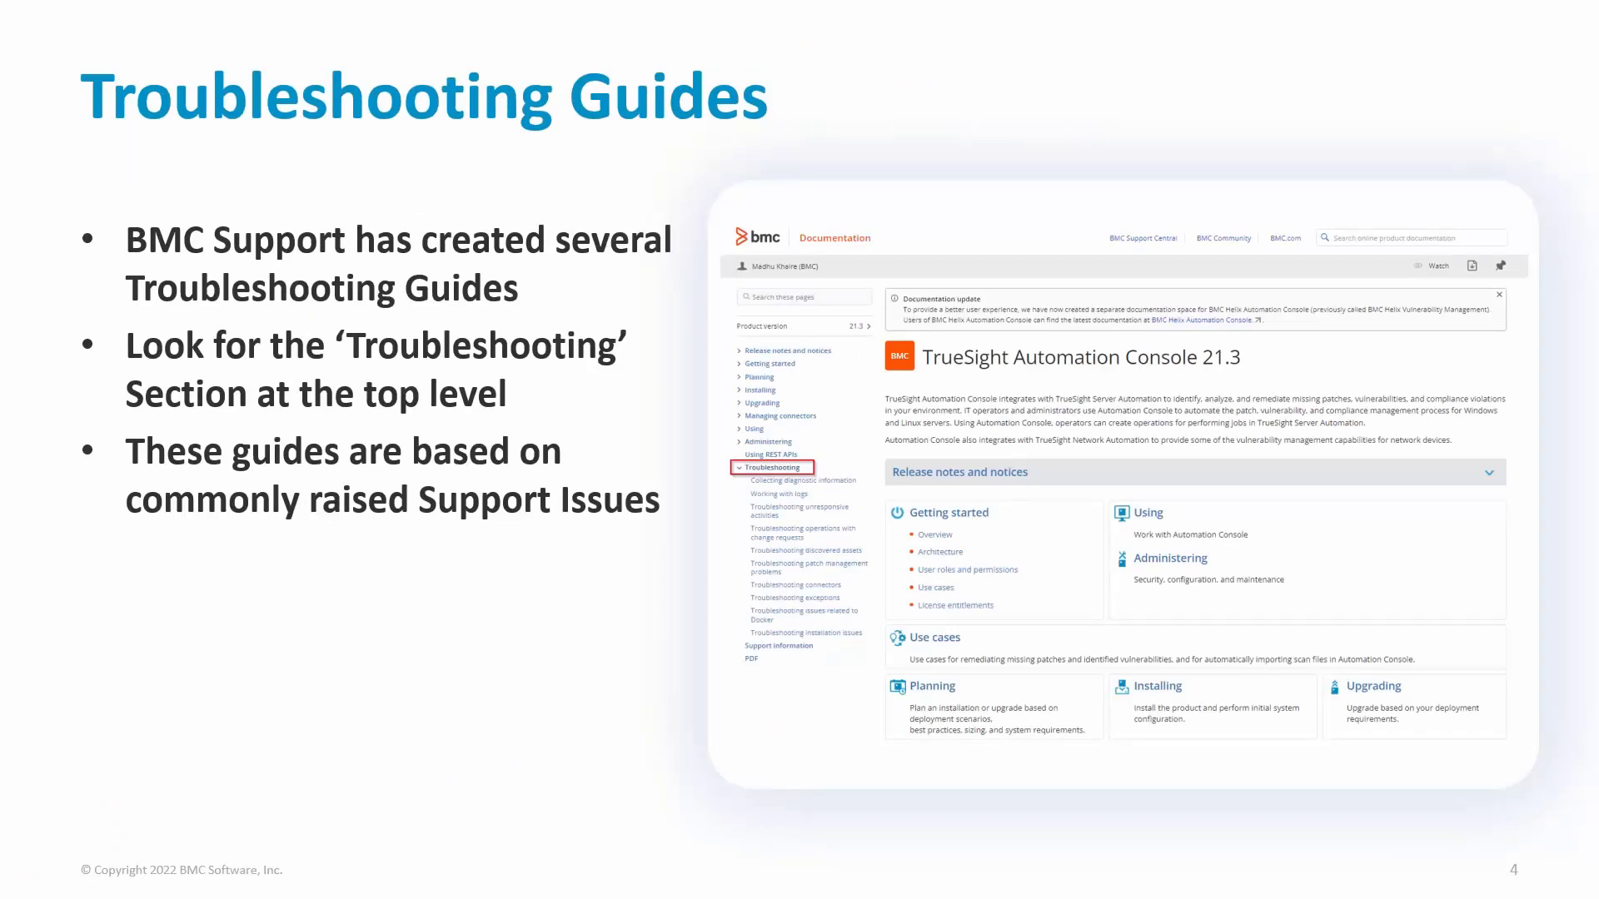
key(Right)
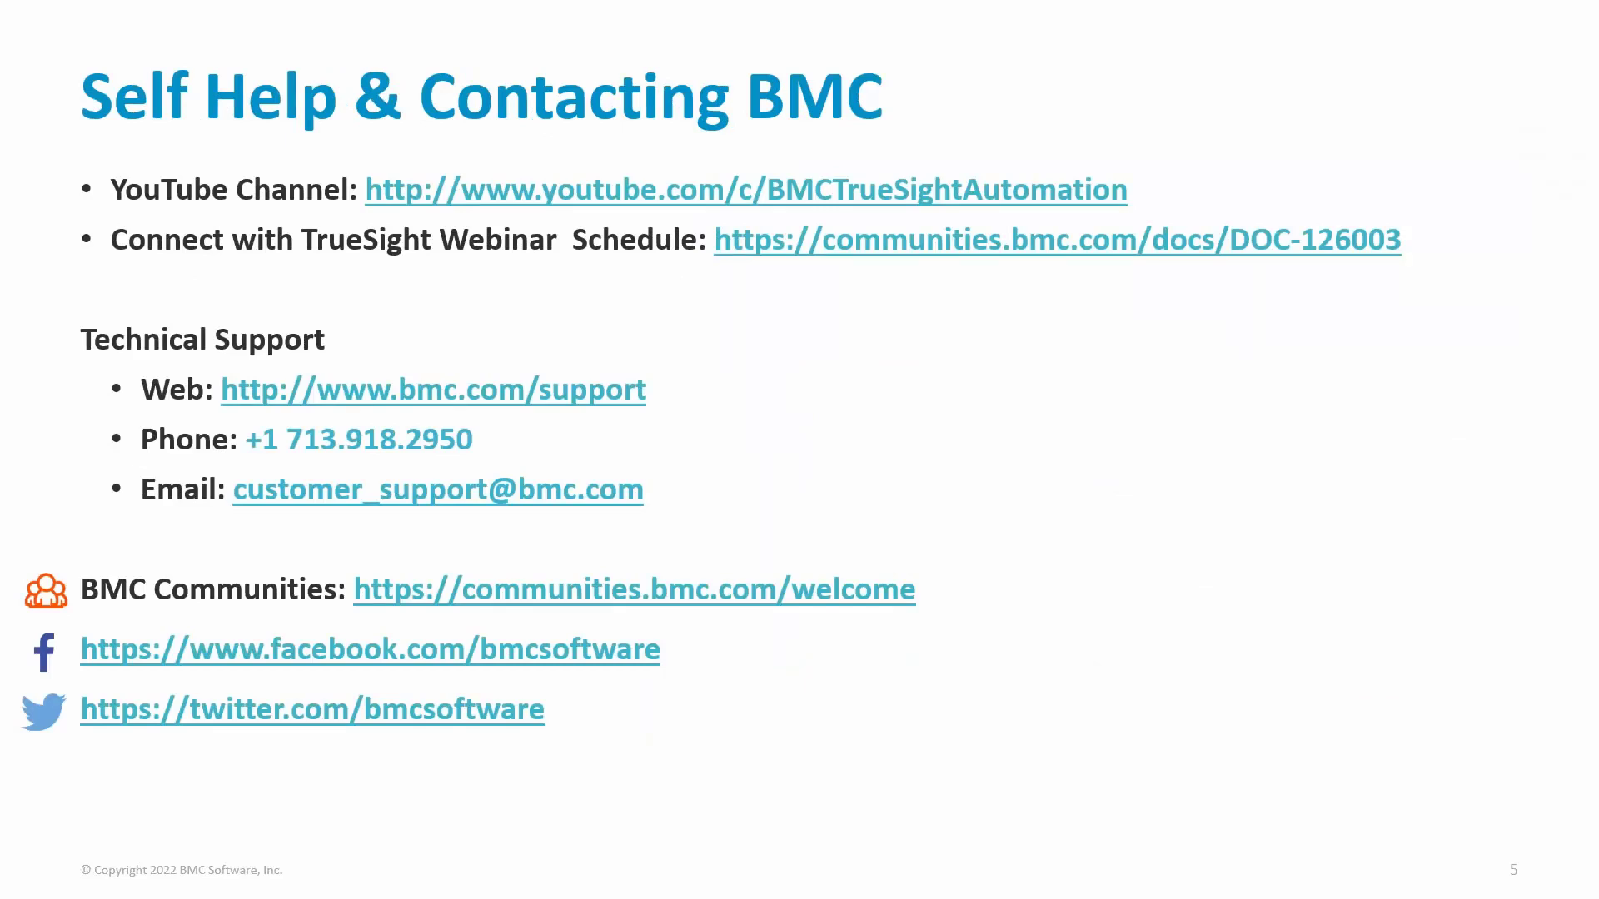